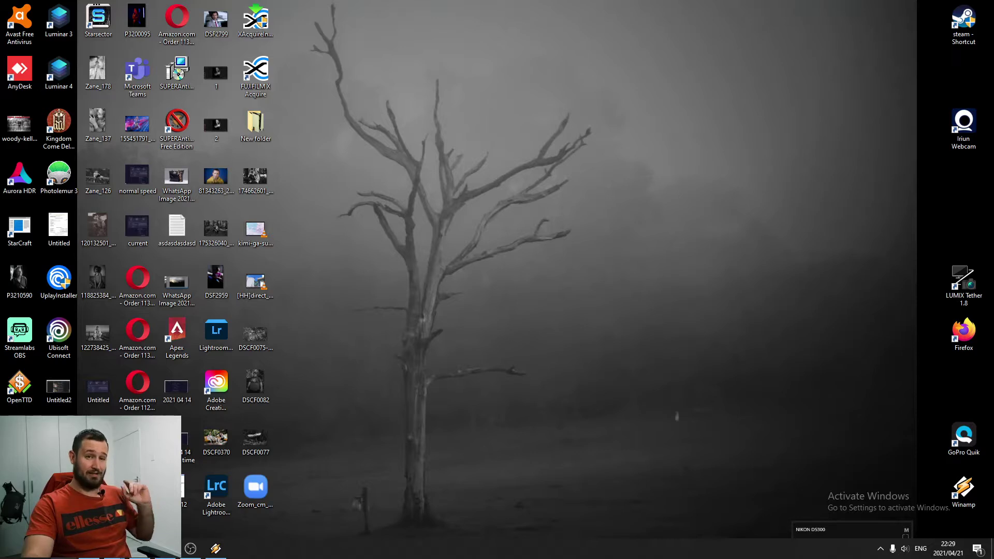
Step: Open the x-t4 folder on the unsorted (F:) drive
key("super+e")
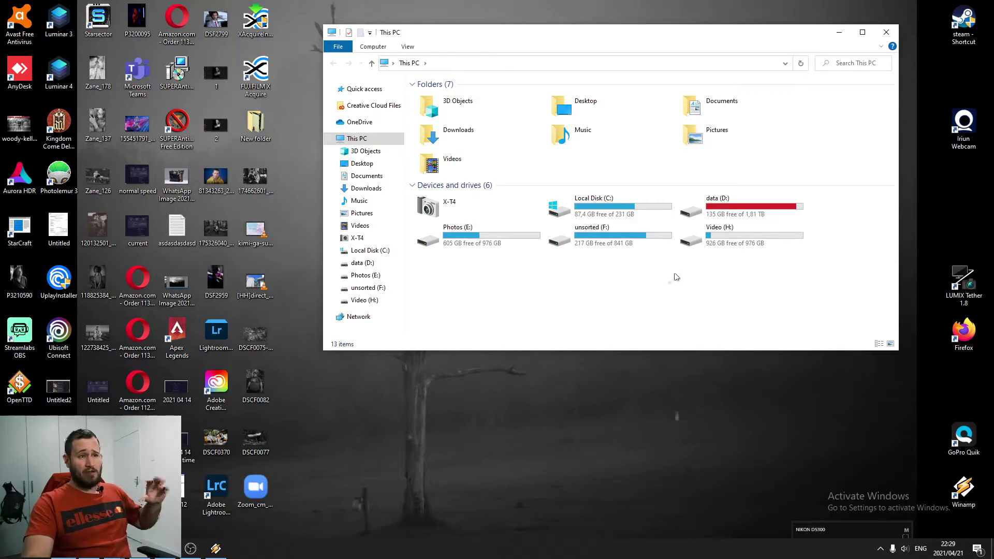
double_click(629, 237)
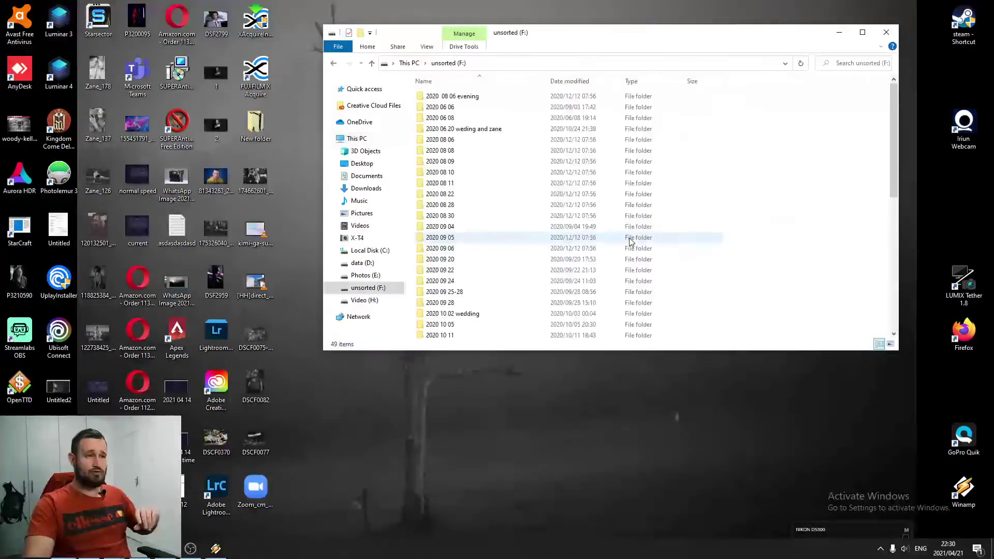
scroll(633, 239, "down", 3)
scroll(634, 241, "down", 4)
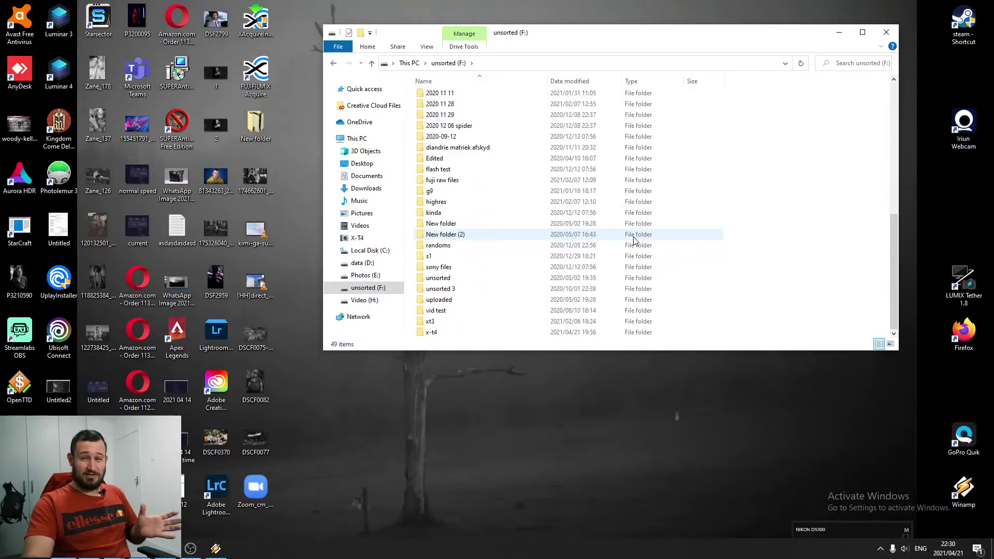
scroll(514, 267, "up", 6)
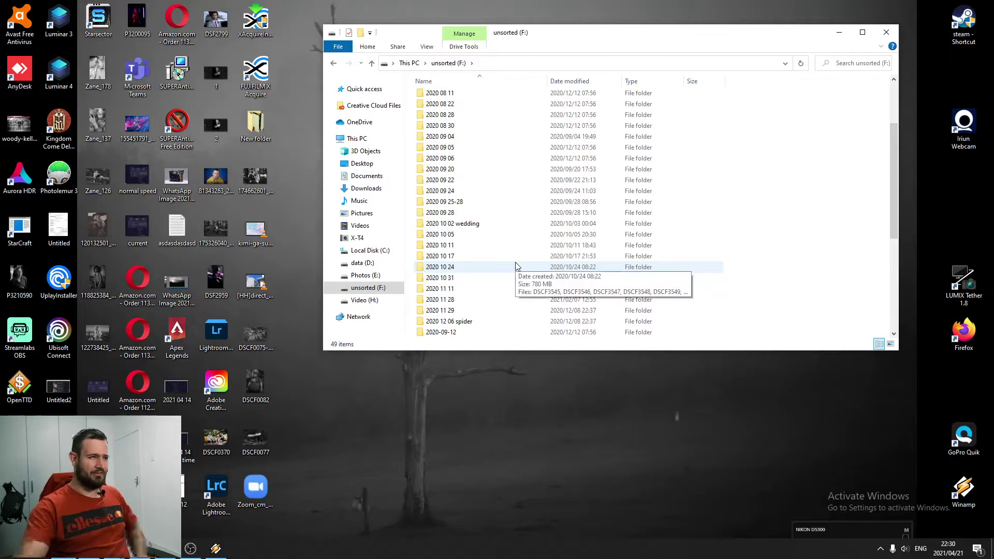
scroll(517, 265, "down", 6)
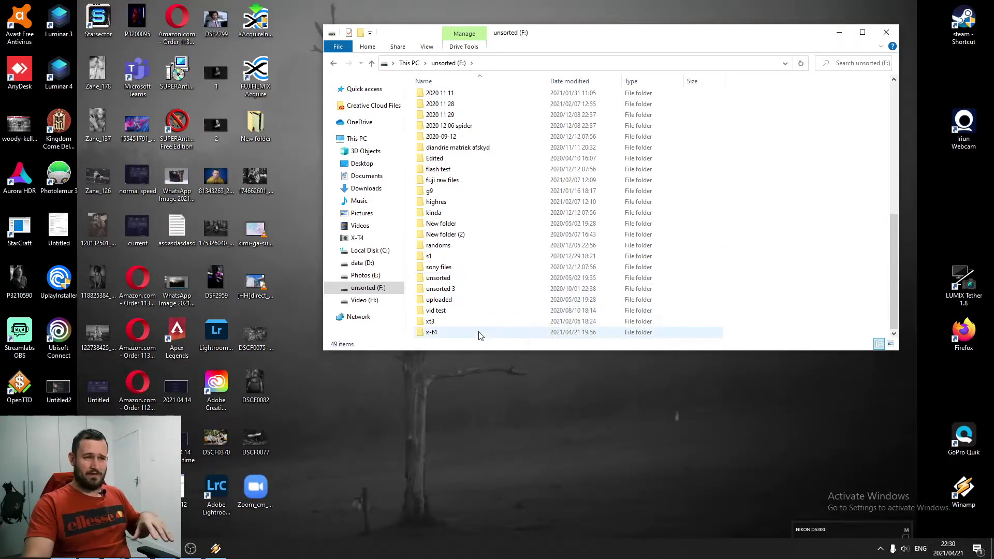
double_click(433, 333)
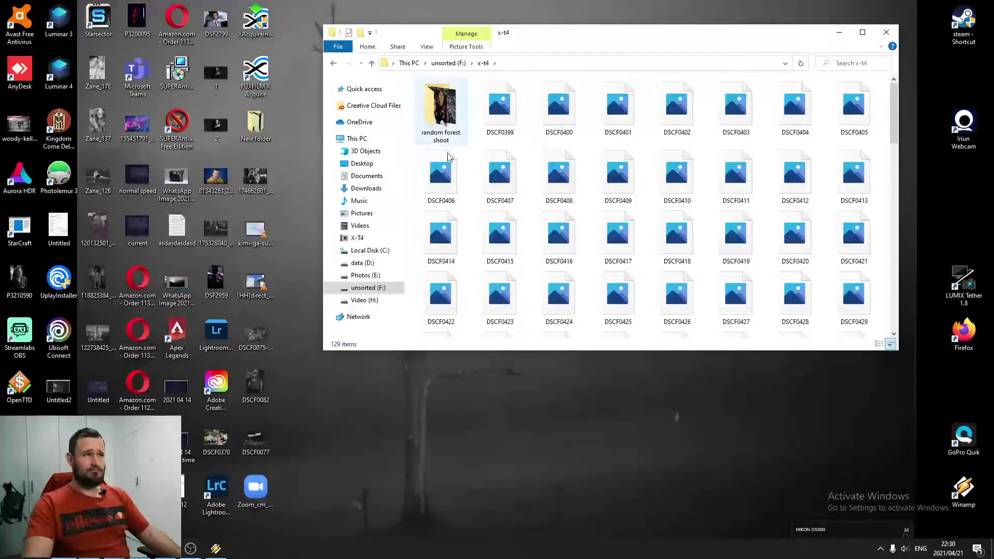
Step: Rename the "random forest shoot" folder to "2021 04 17", checking the calendar for the shoot date
left_click(445, 118)
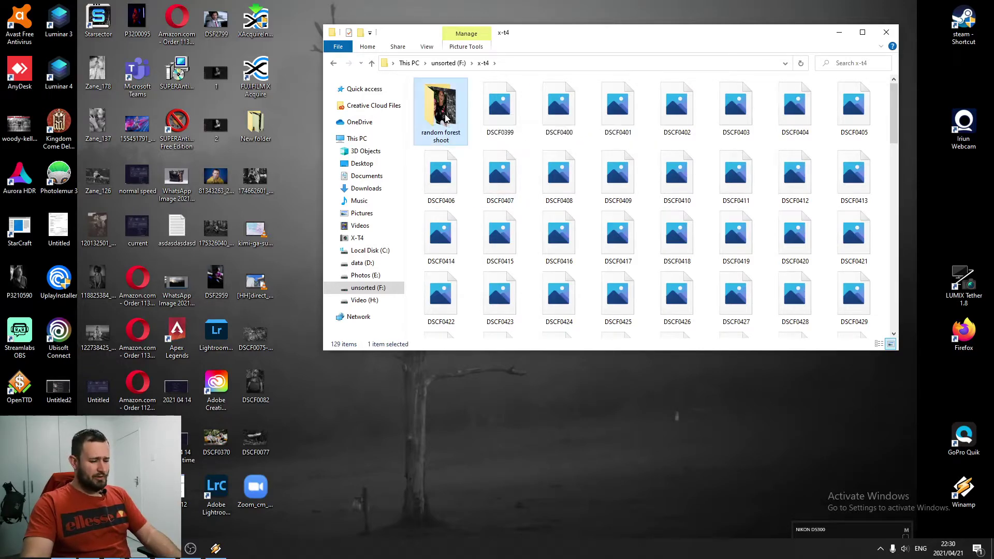
left_click(445, 118)
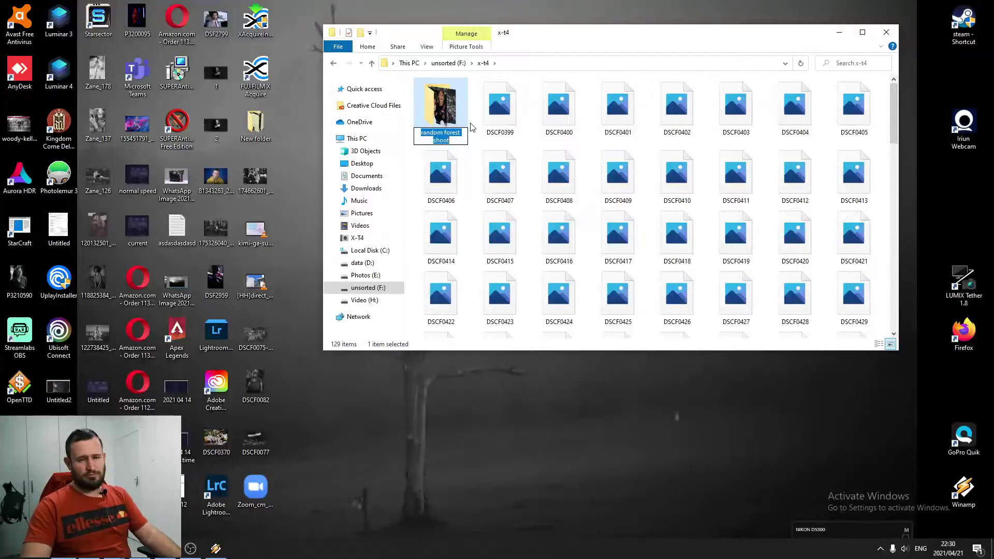
type("2021")
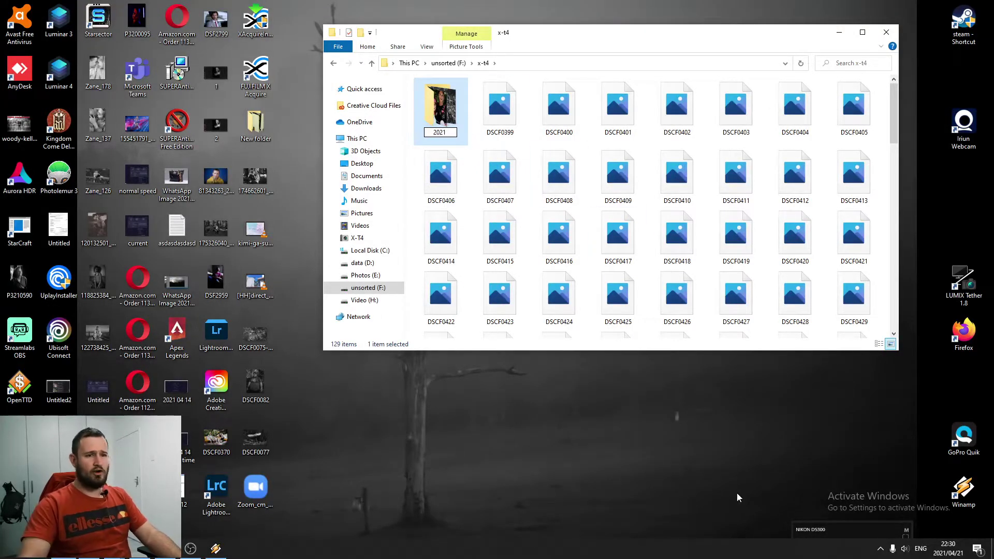
key("Return")
left_click(941, 545)
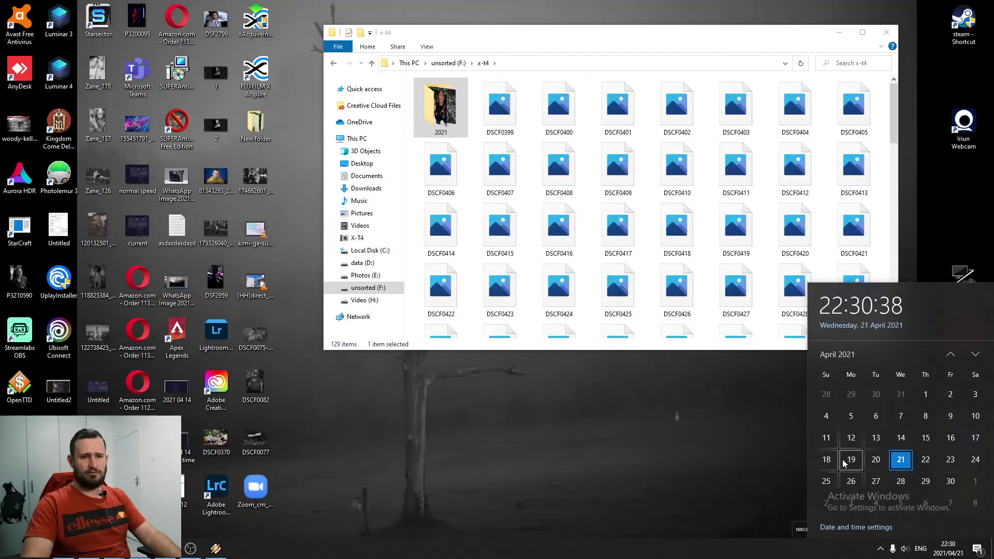
right_click(448, 118)
key("m")
key("End")
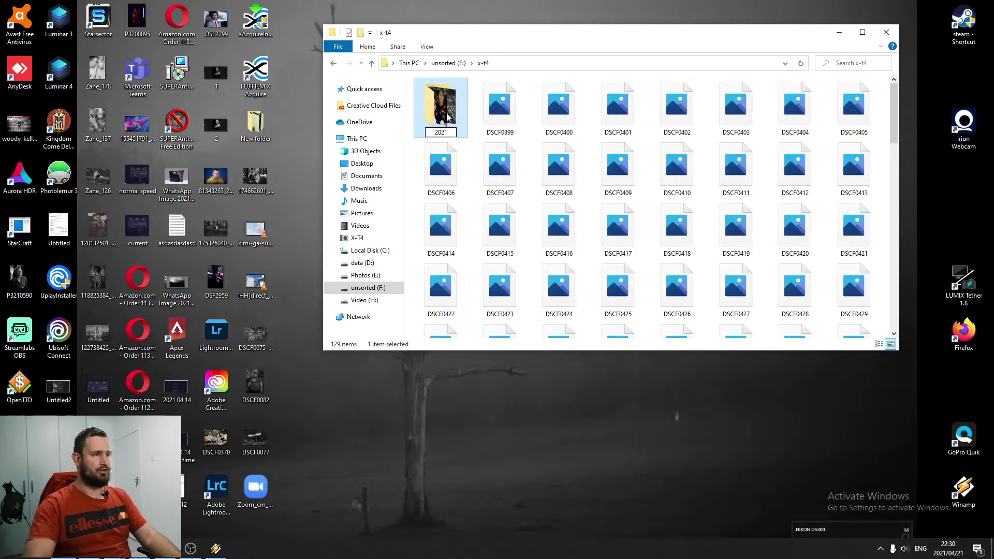
type("04 17")
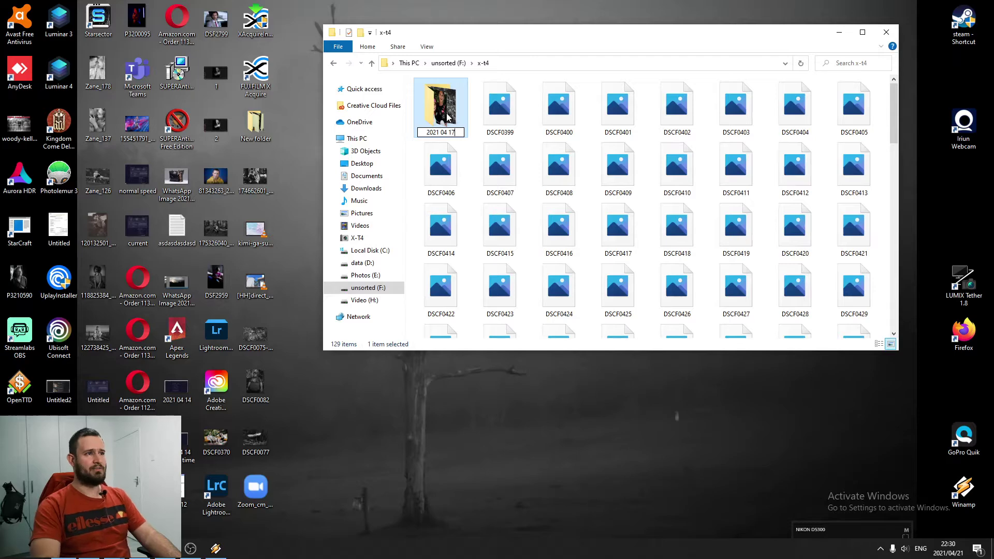
key("Return")
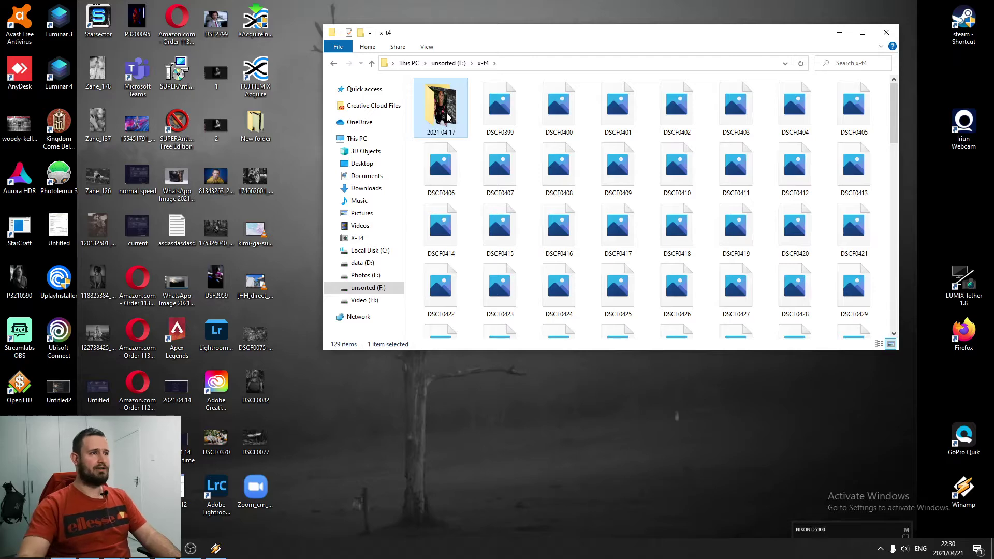
Step: Permanently delete the DSCF0075-Edit TIF file from the 2021 04 17 folder
double_click(450, 119)
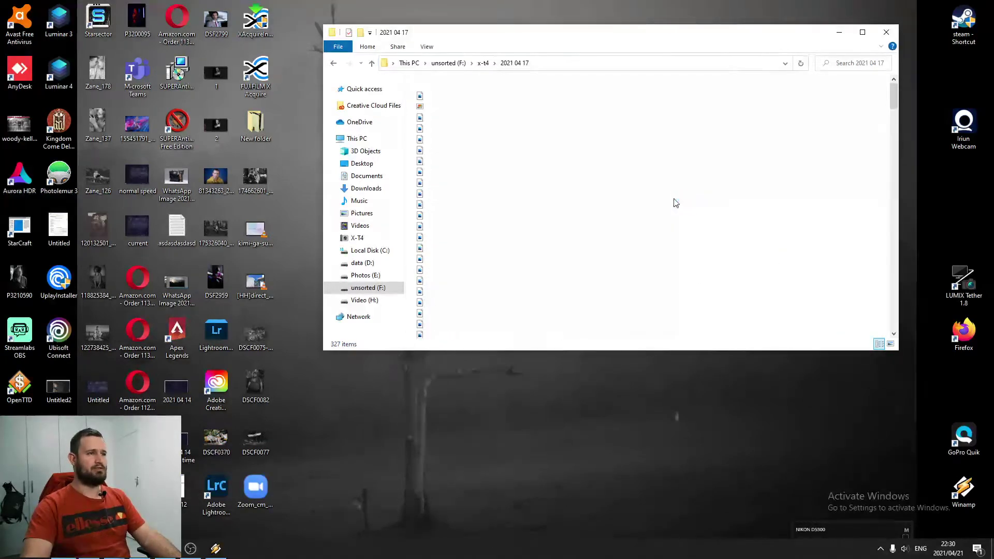
left_click(491, 121)
key("shift+Delete")
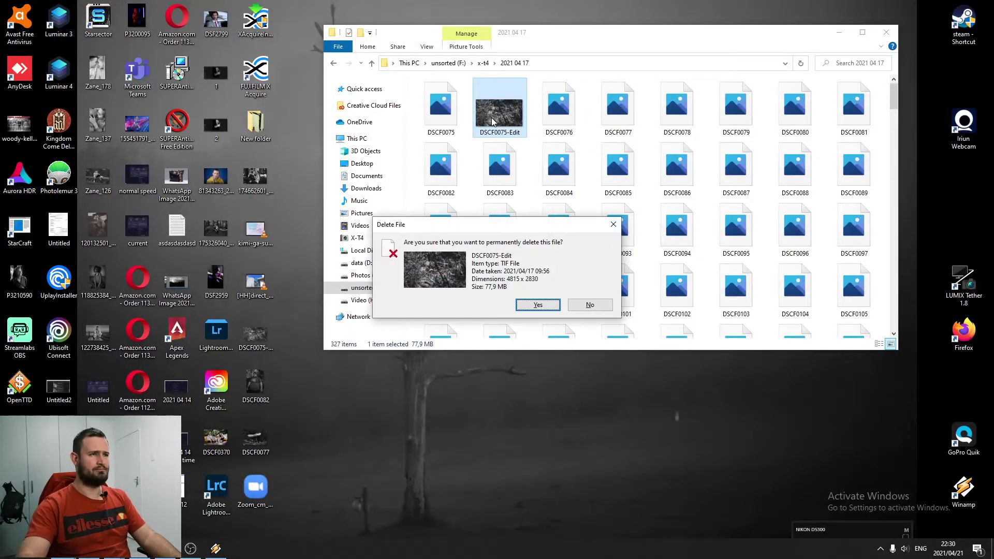
key("Return")
Step: Cut all the raw photos in 2021 04 17 and create a folder named "Forest session" there
key("ctrl+a")
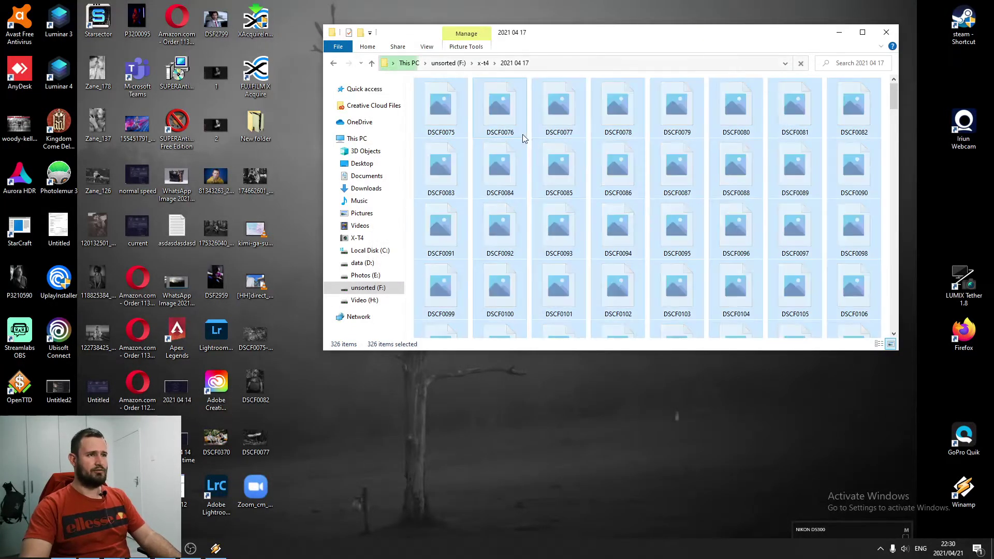
right_click(529, 139)
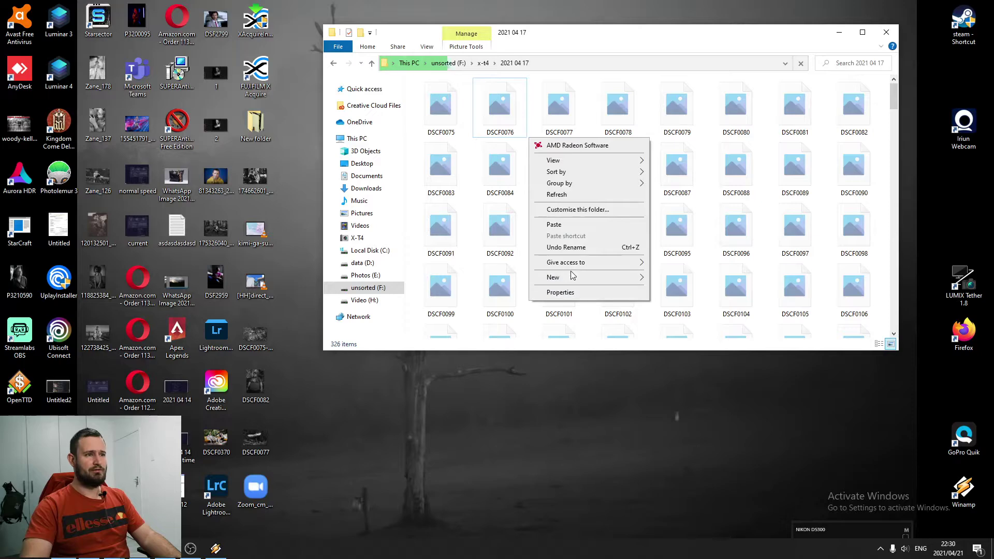
mouse_move(572, 277)
left_click(704, 280)
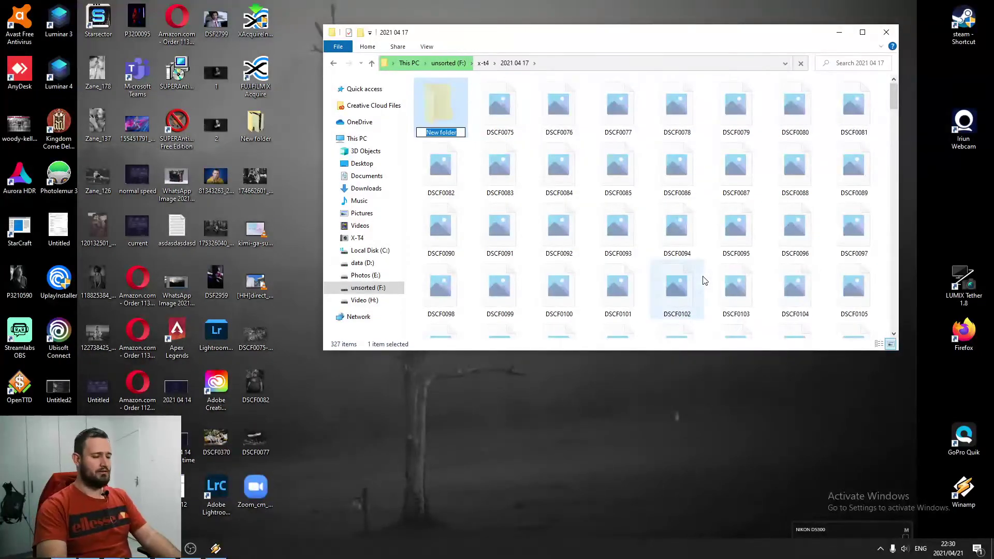
type("Forest session")
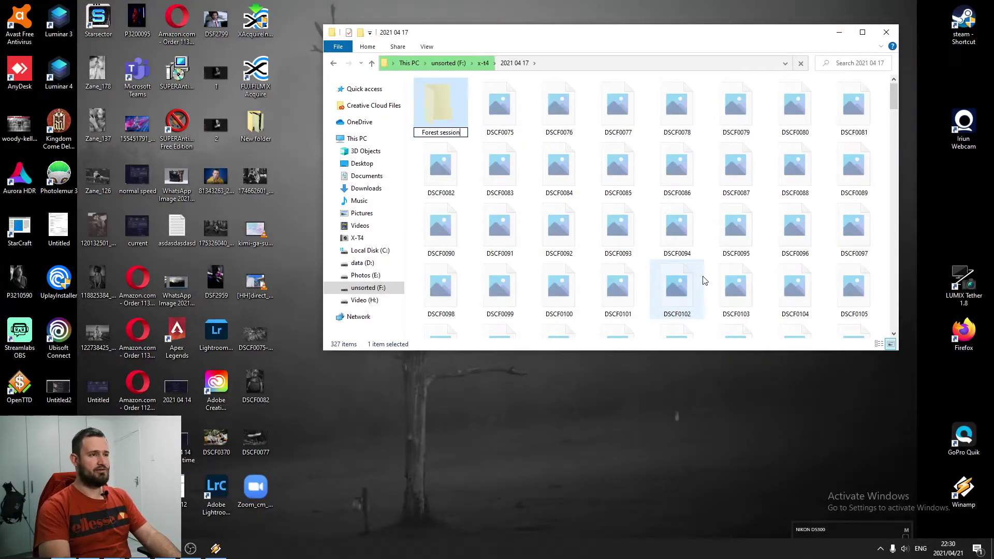
key("Return")
Step: Create a folder named "Raw" inside the Forest session folder
double_click(454, 101)
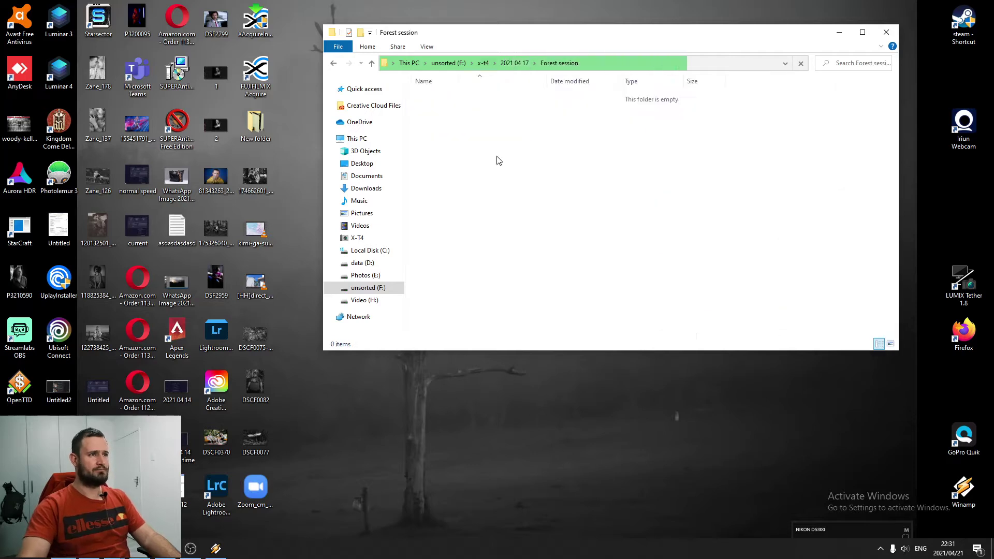
right_click(499, 161)
mouse_move(572, 293)
left_click(656, 293)
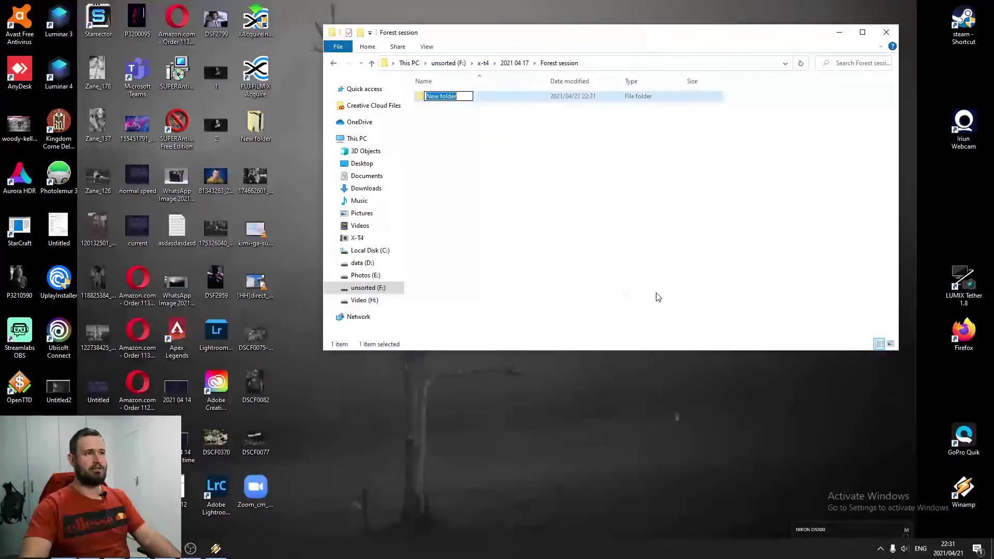
type("Raw")
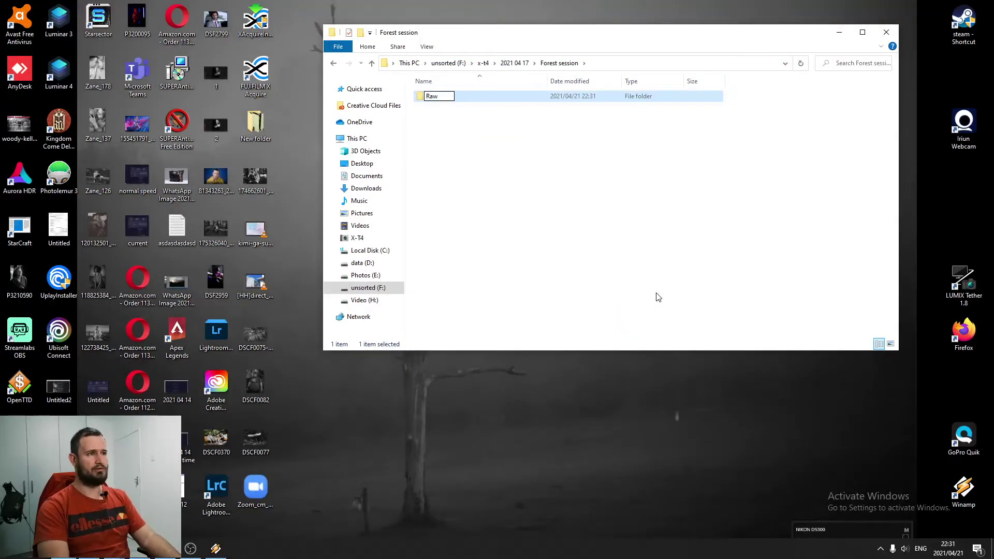
key("Return")
Step: Move the cut raw photos into the Raw folder and clear the selection
key("Return")
key("ctrl+v")
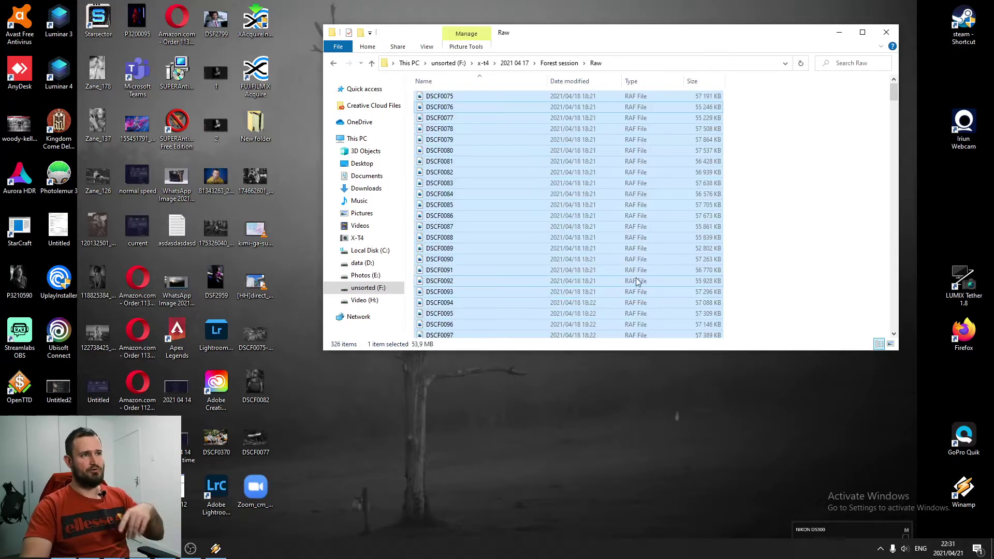
left_click(787, 150)
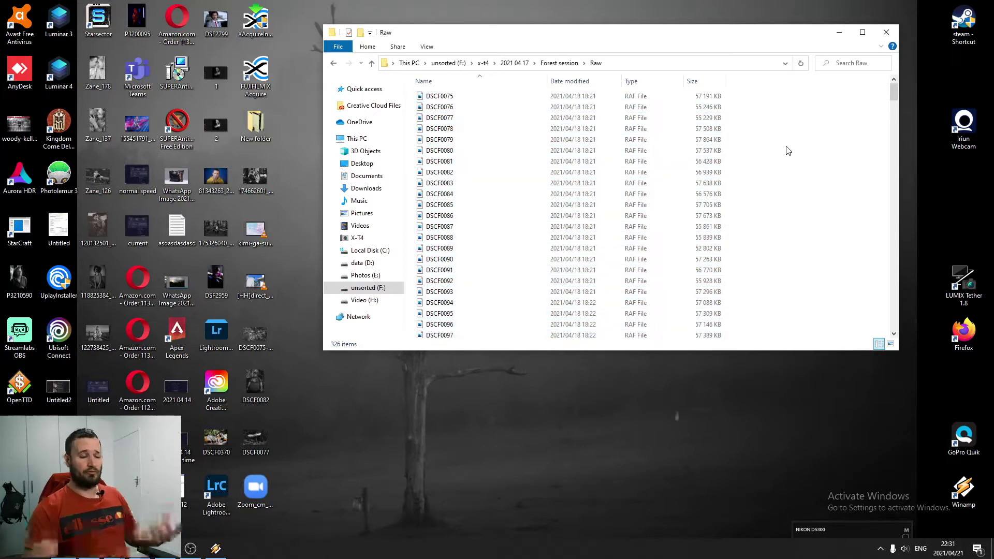
Step: Go back up to the x-t4 folder and retrace the folder structure through 2021 04 17 into Forest session
key("BackSpace")
key("BackSpace")
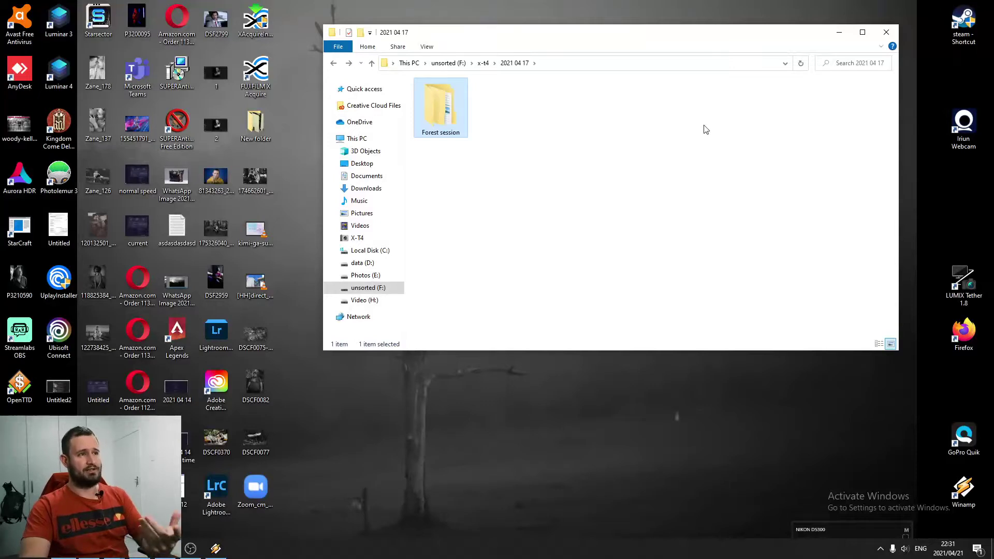
key("BackSpace")
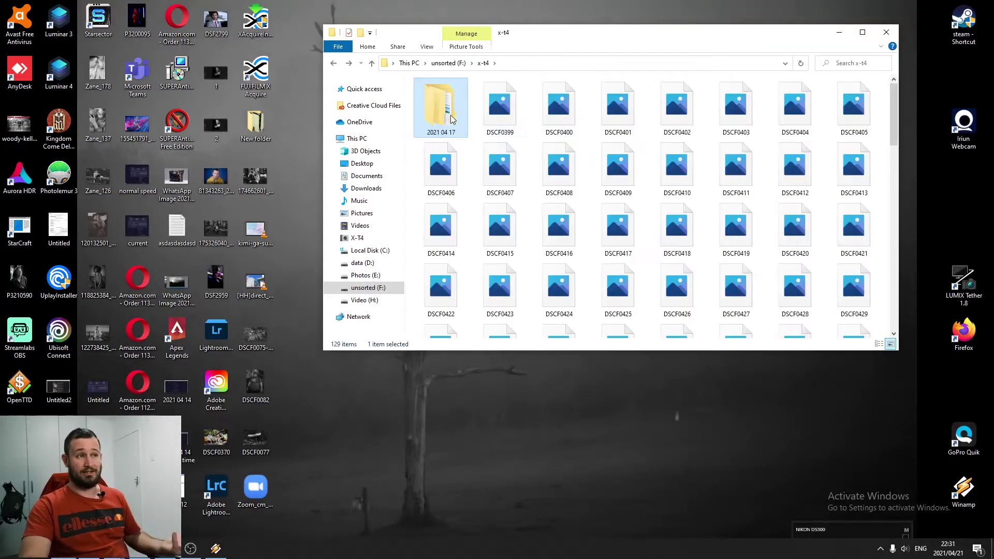
double_click(451, 120)
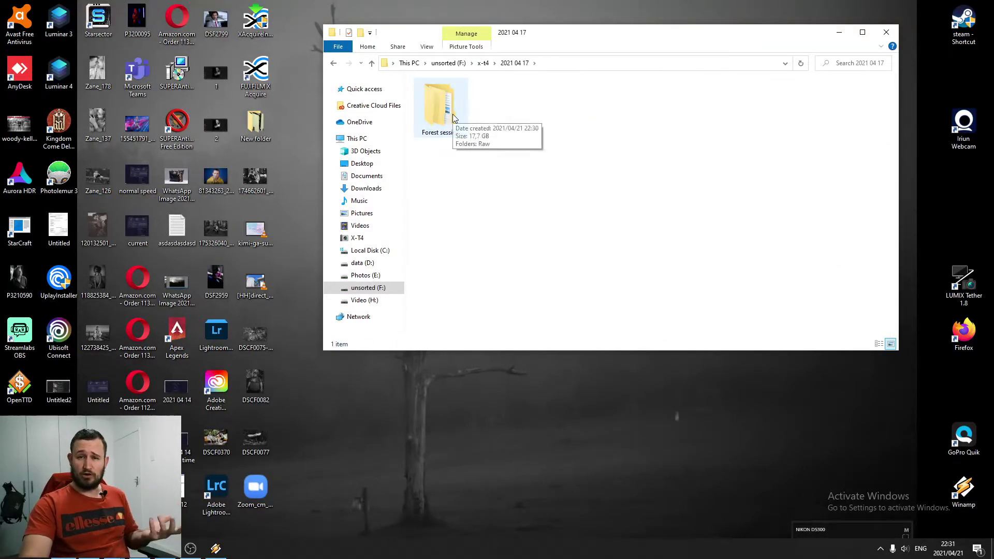
double_click(452, 118)
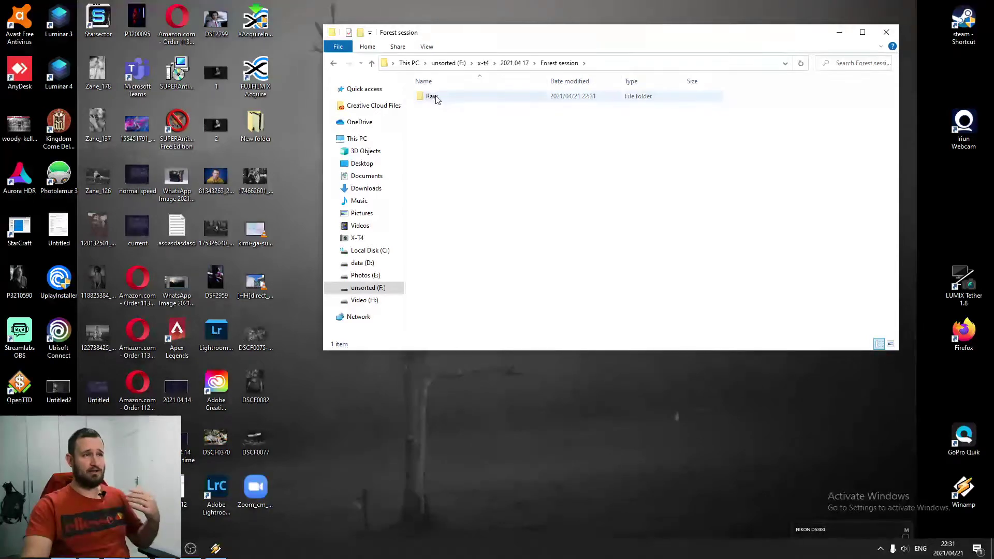
Step: Create a folder named "Catalog" beside Raw in the Forest session folder
right_click(449, 130)
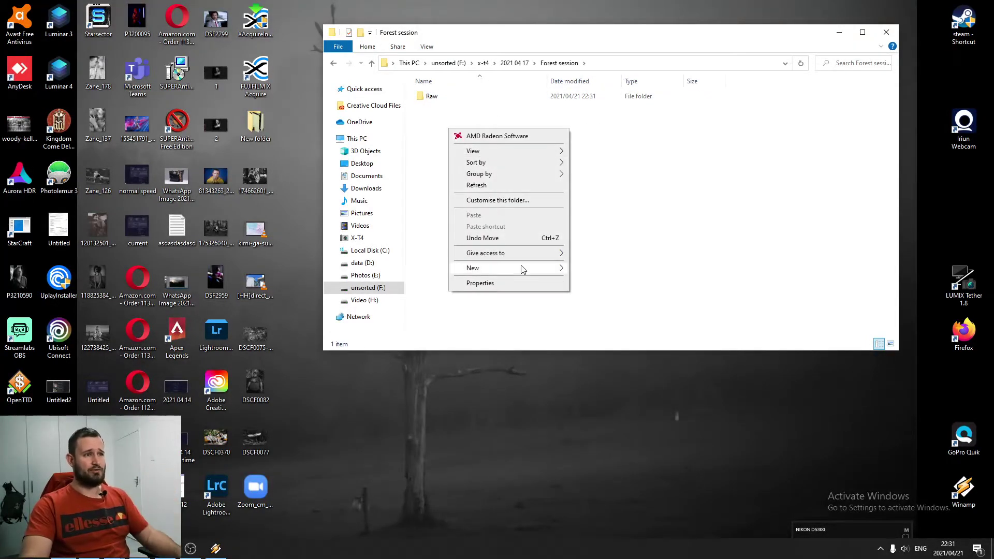
mouse_move(520, 268)
left_click(592, 266)
type("Catalog")
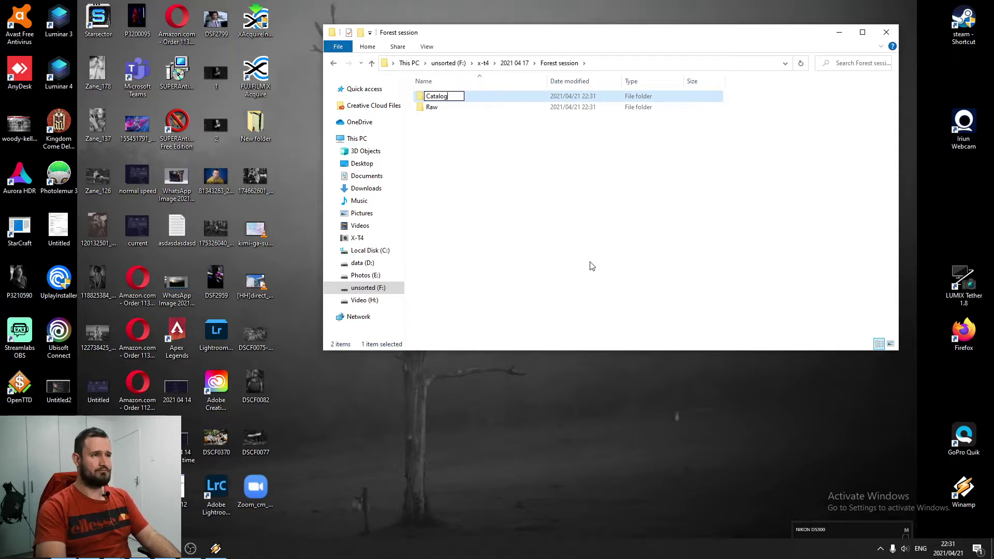
key("Return")
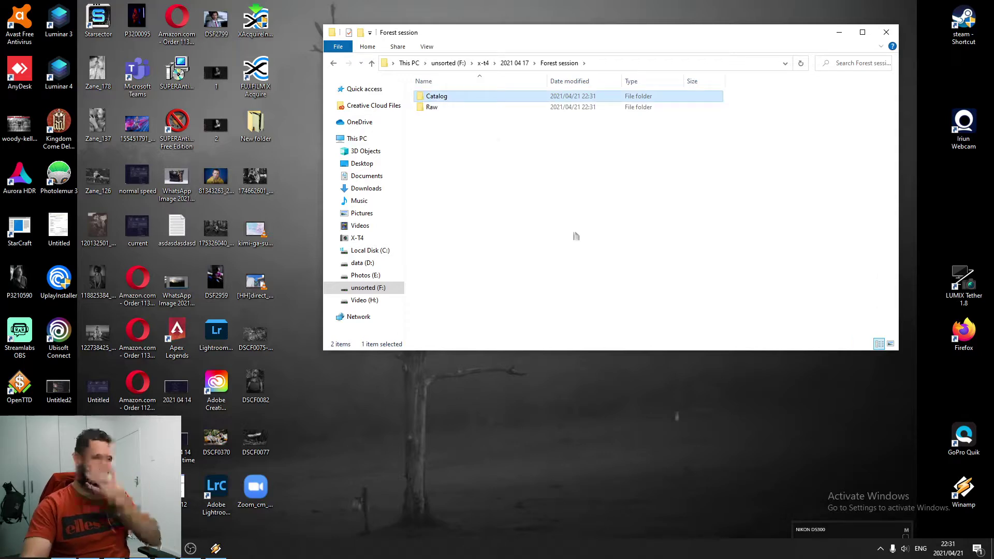
Step: Create a folder named "Jpeg exports" in the Forest session folder and clear the selection
right_click(490, 160)
left_click(629, 300)
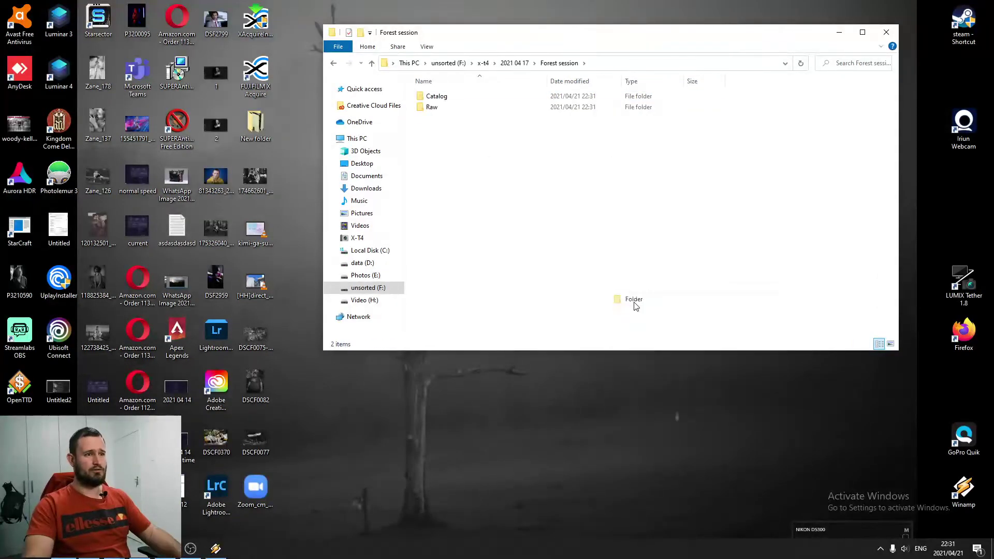
type("Jpeg exports")
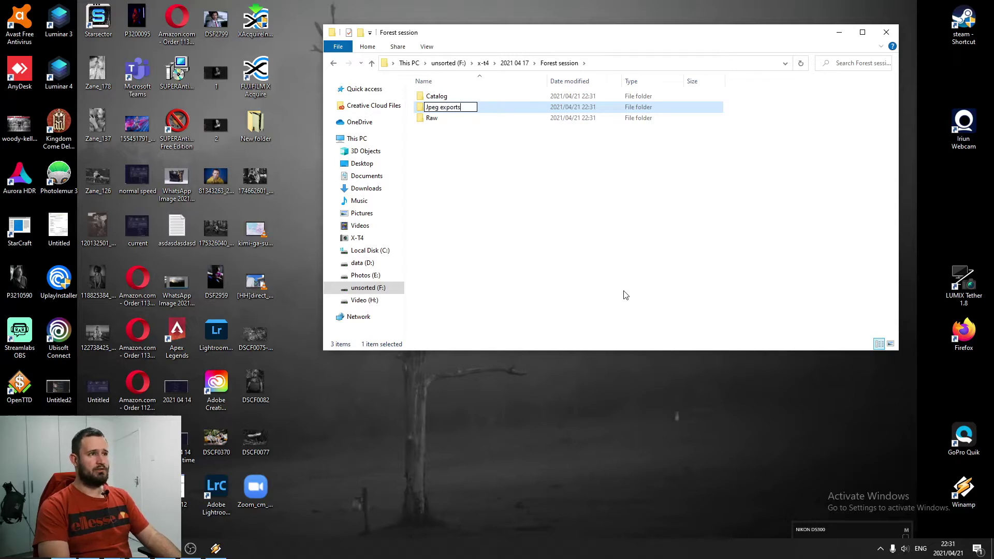
key("Return")
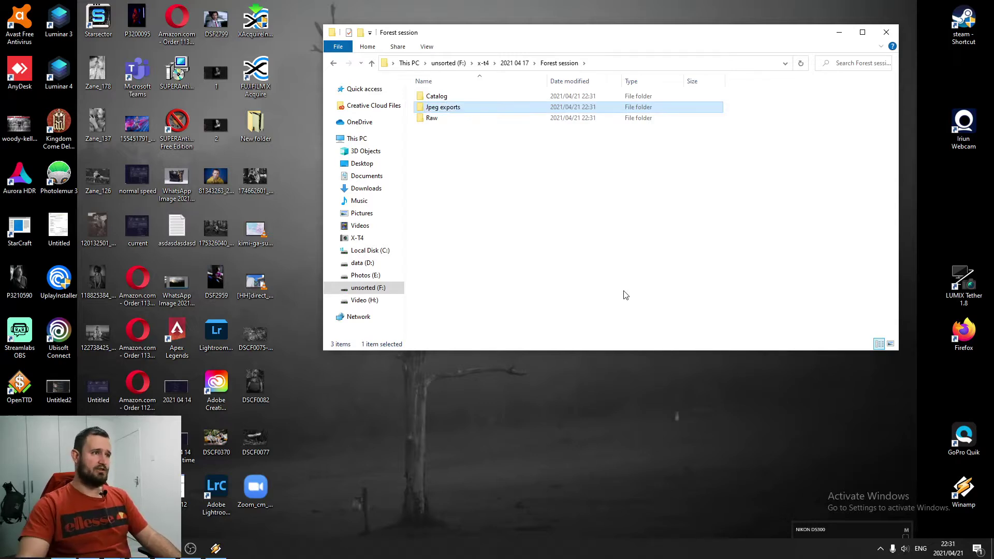
left_click(574, 249)
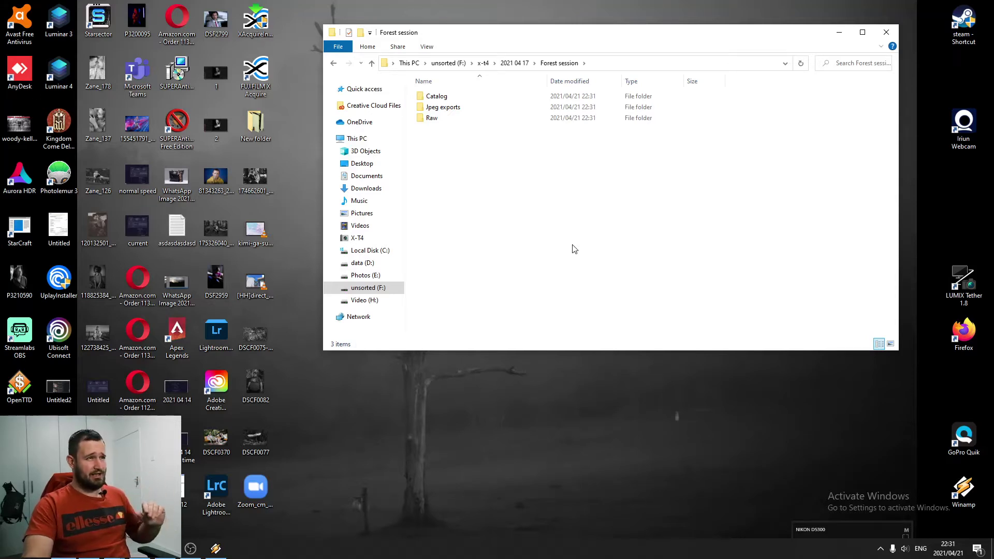
Step: Switch to Lightroom Classic and start a new catalog inside x-t4 > 2021 04 17 > Forest session > Catalog on the unsorted (F:) drive
left_click(573, 401)
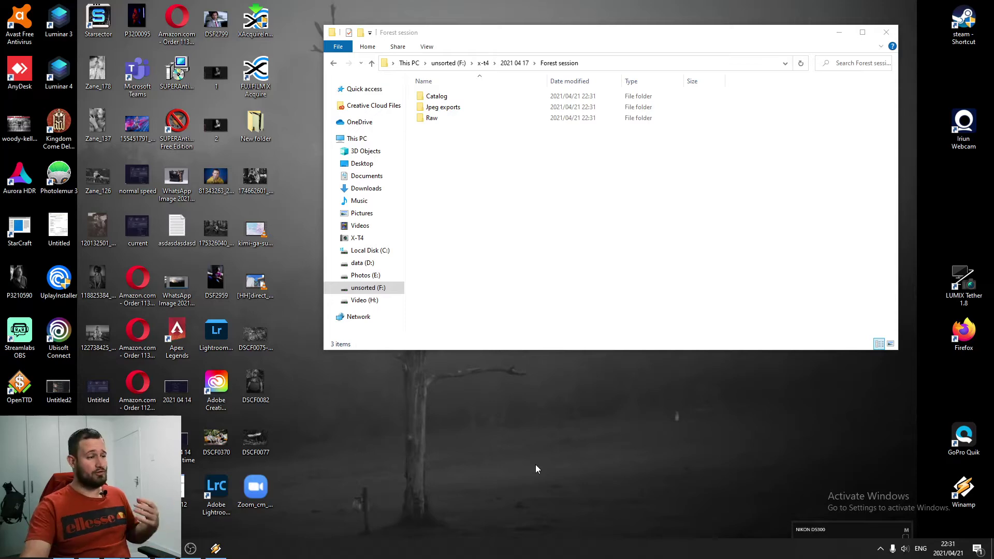
left_click(215, 548)
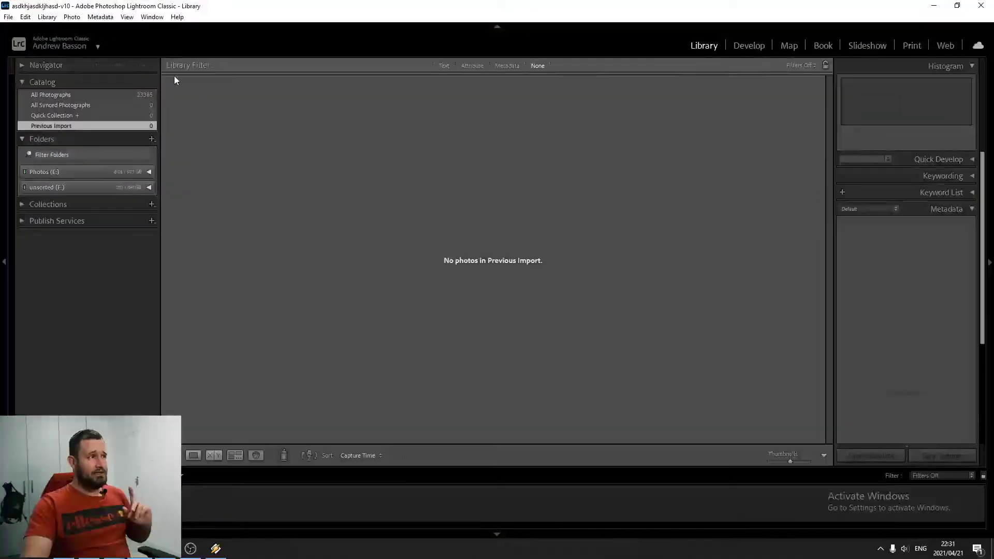
left_click(8, 17)
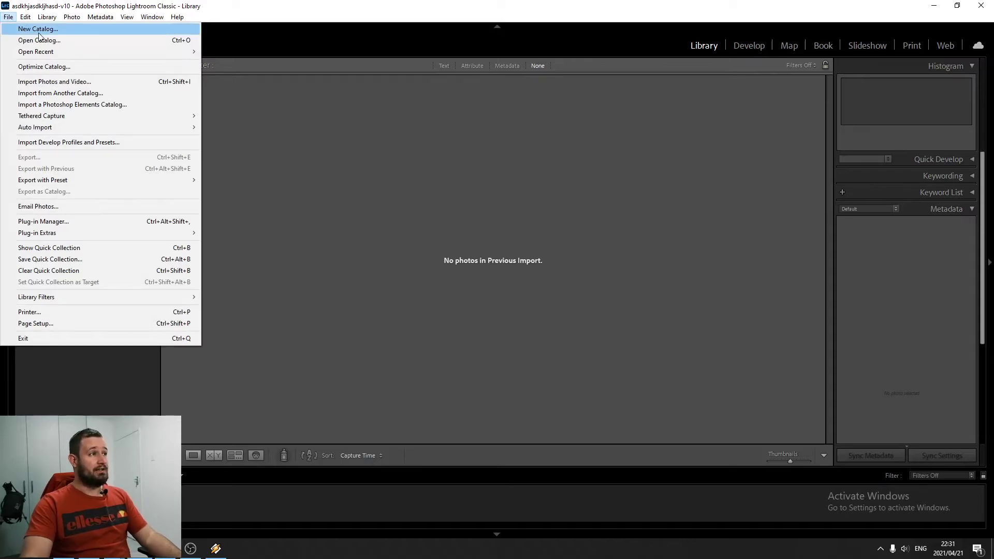
left_click(39, 34)
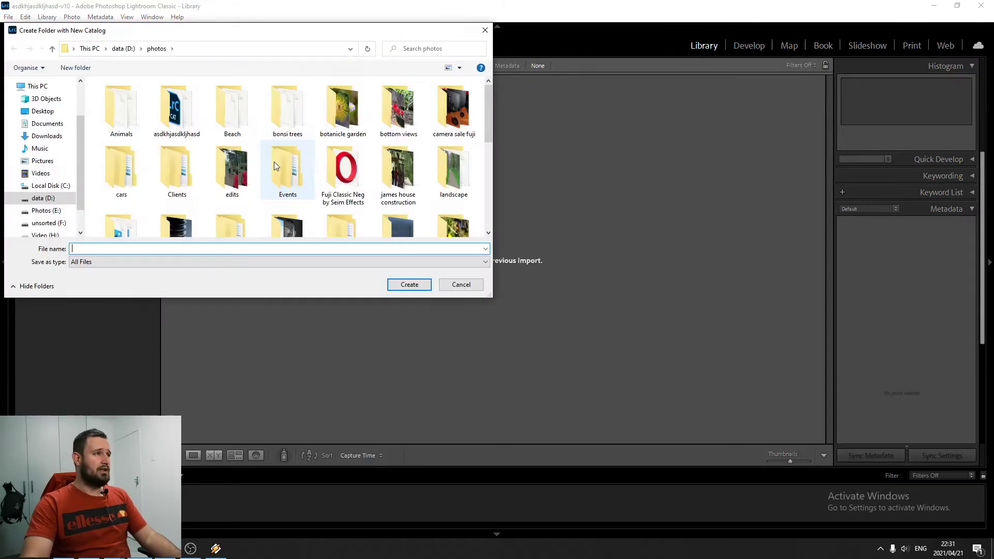
left_click(47, 223)
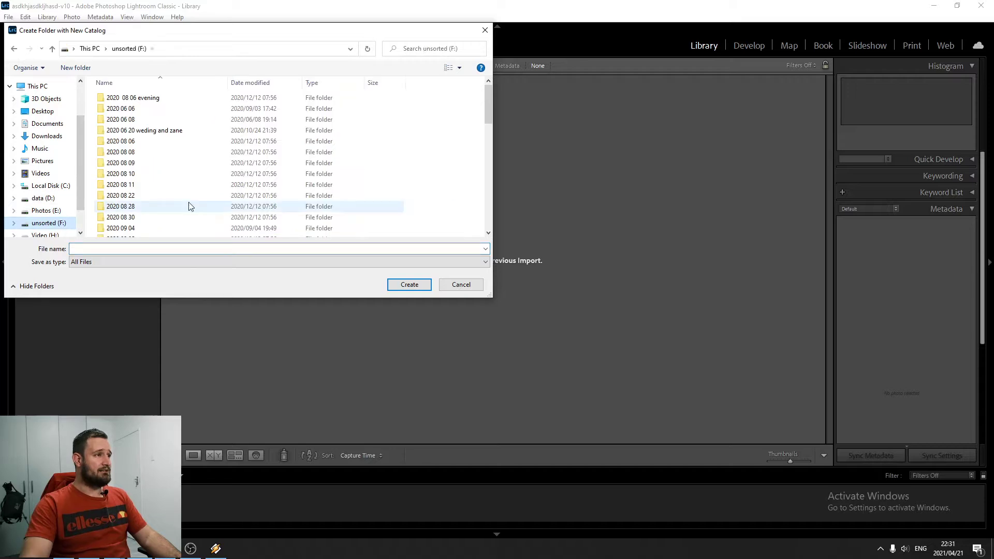
scroll(184, 210, "down", 4)
scroll(176, 206, "down", 5)
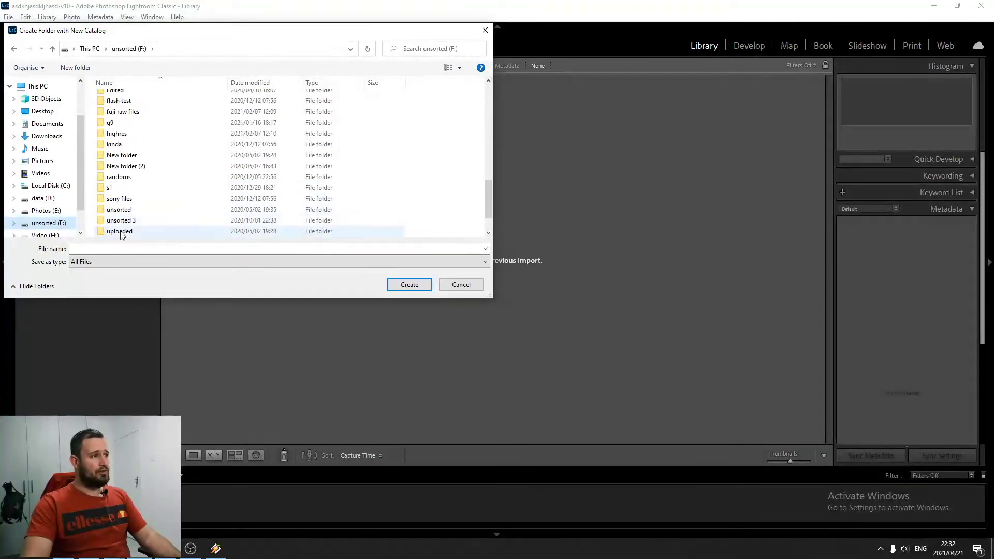
left_click(119, 232)
double_click(119, 231)
double_click(117, 101)
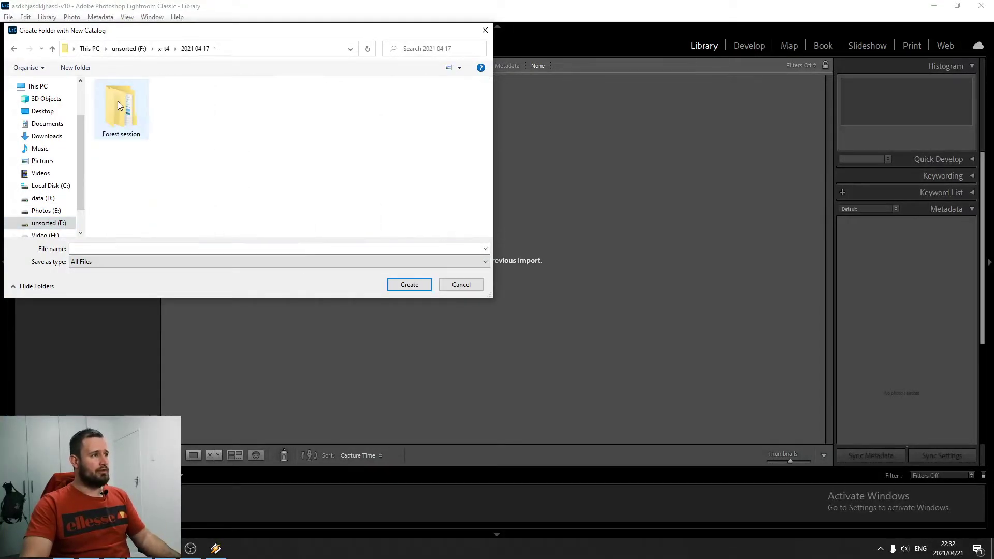
double_click(126, 104)
double_click(128, 98)
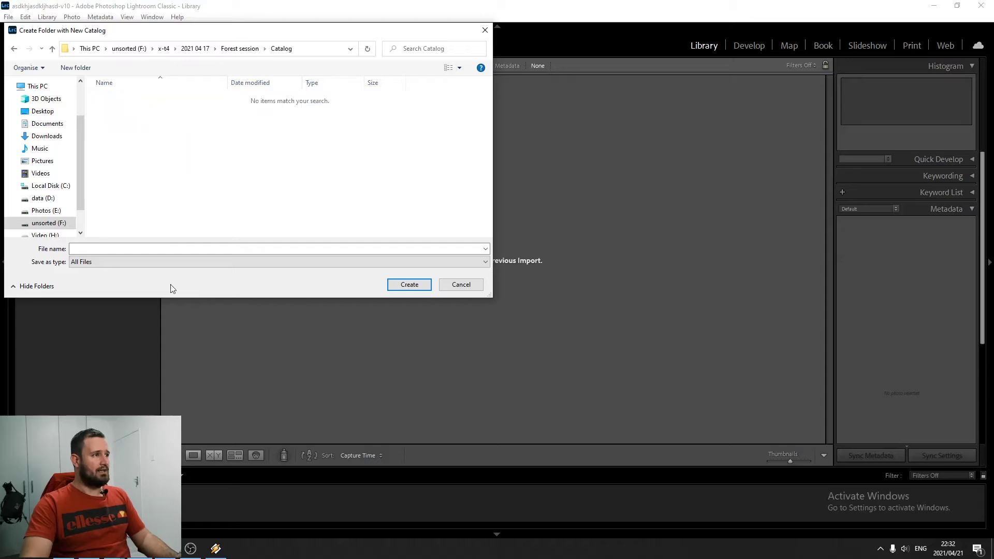
Step: Name the new catalog "forest session 2021 04 17", check the date in the system calendar, and create it
left_click(104, 249)
type("fore")
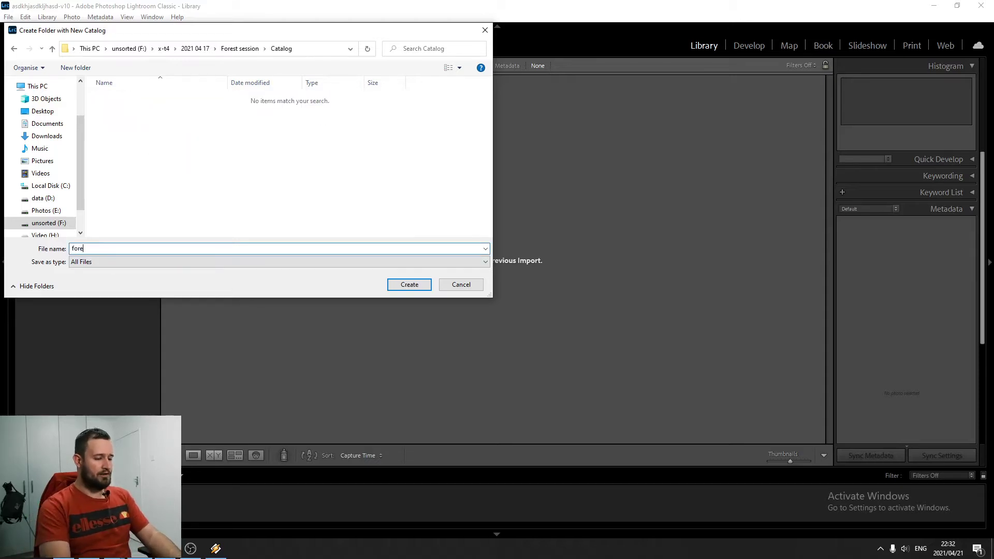
type("st session 2021")
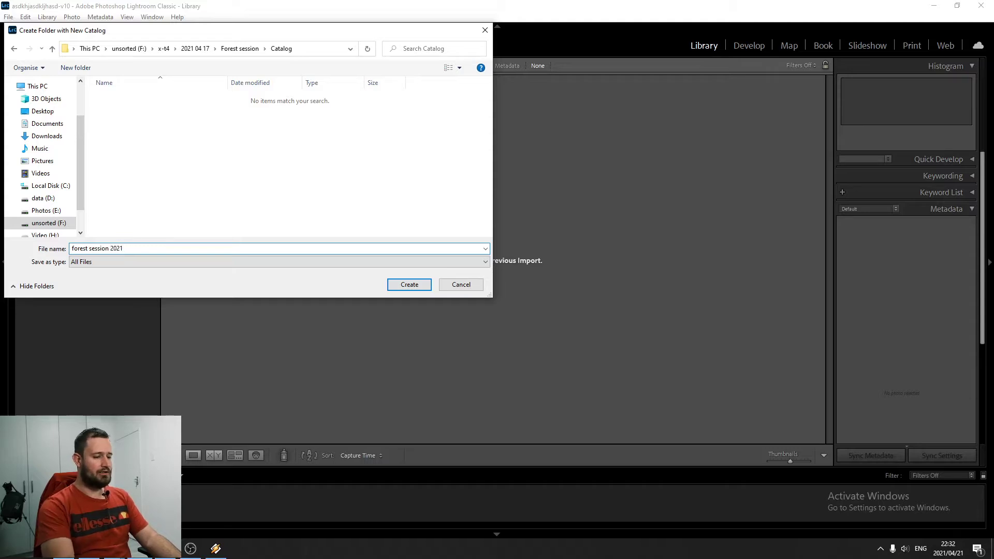
type(" 04 17")
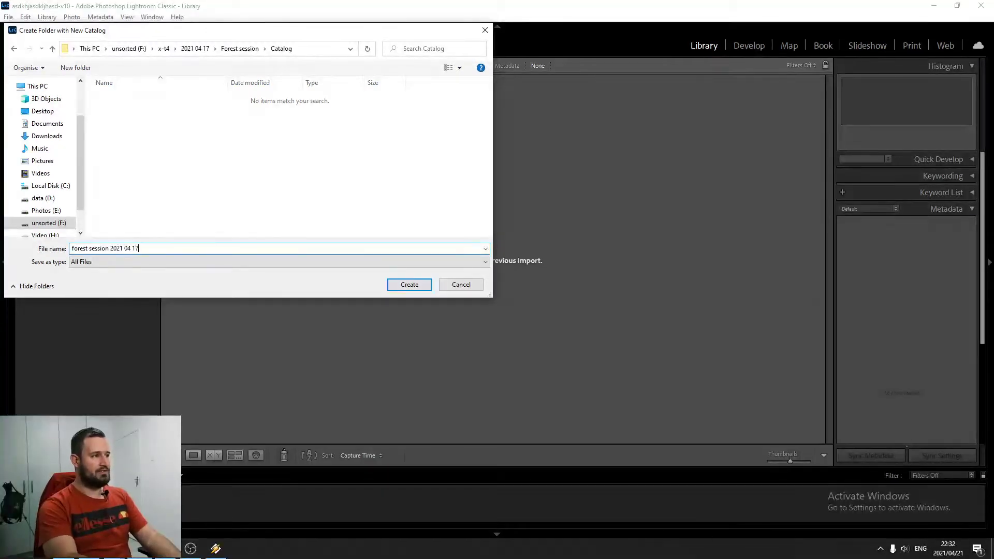
left_click(941, 547)
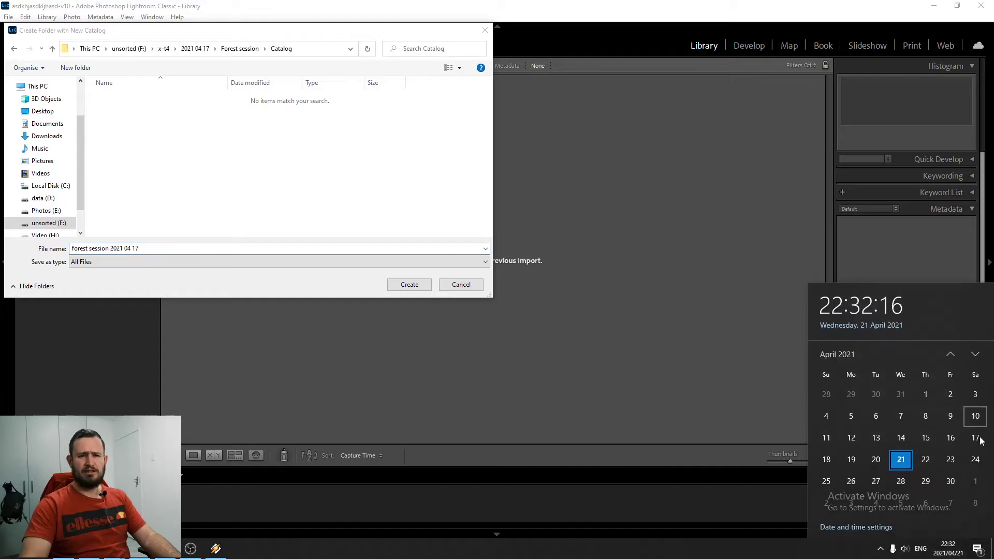
left_click(412, 284)
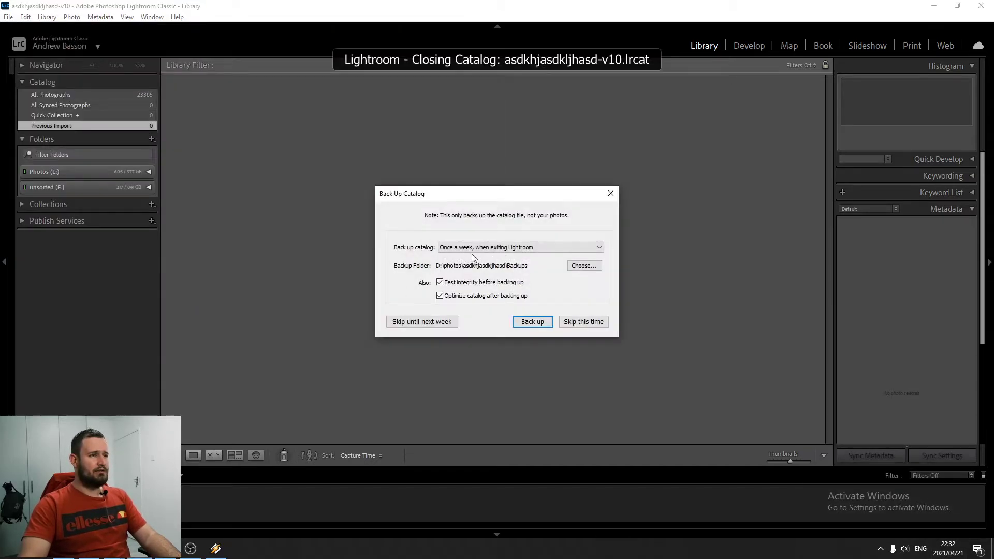
Step: Set the closing catalog's backup frequency to "Just this time" and back it up
left_click(501, 249)
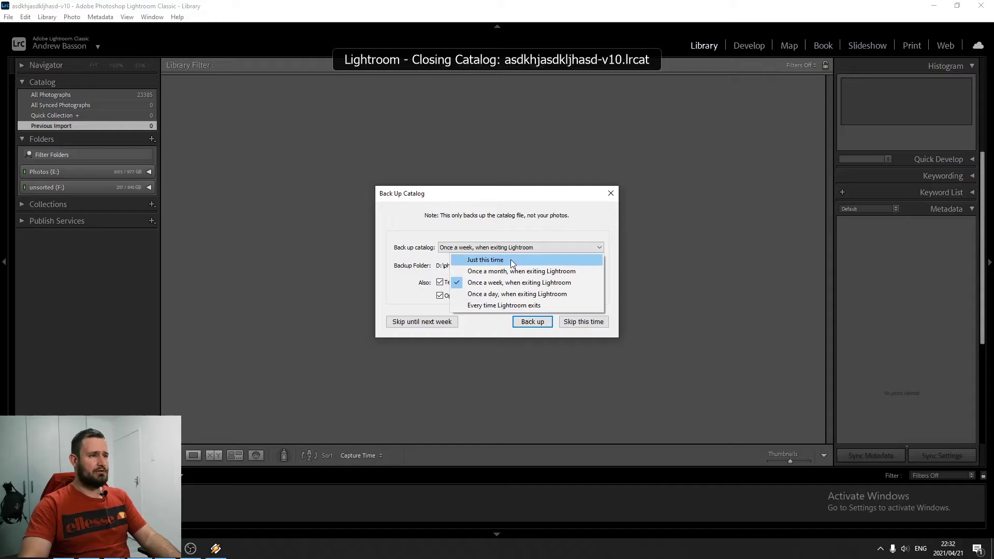
left_click(512, 261)
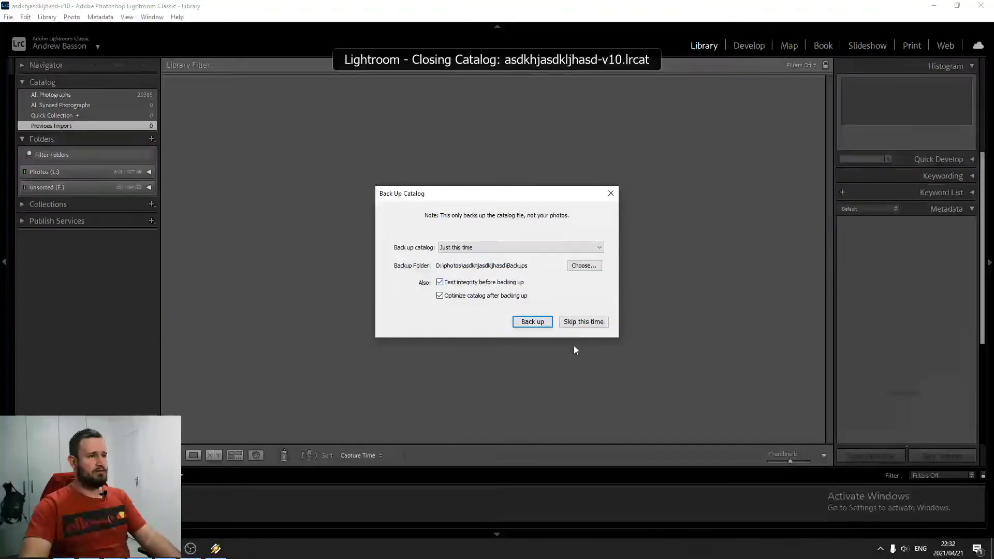
left_click(533, 322)
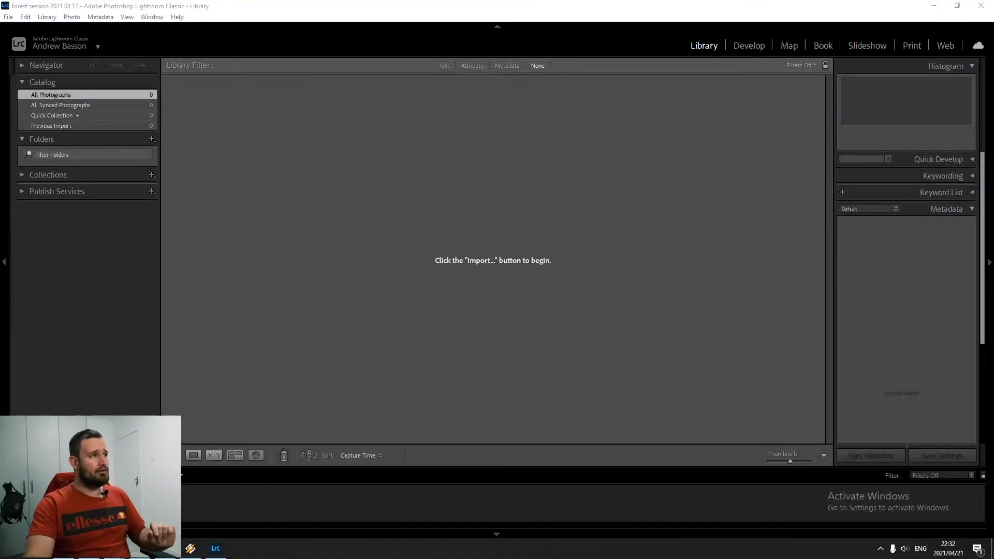
Step: Open the photo import and load the Forest session's Raw folder on unsorted (F:) as the source
left_click(96, 6)
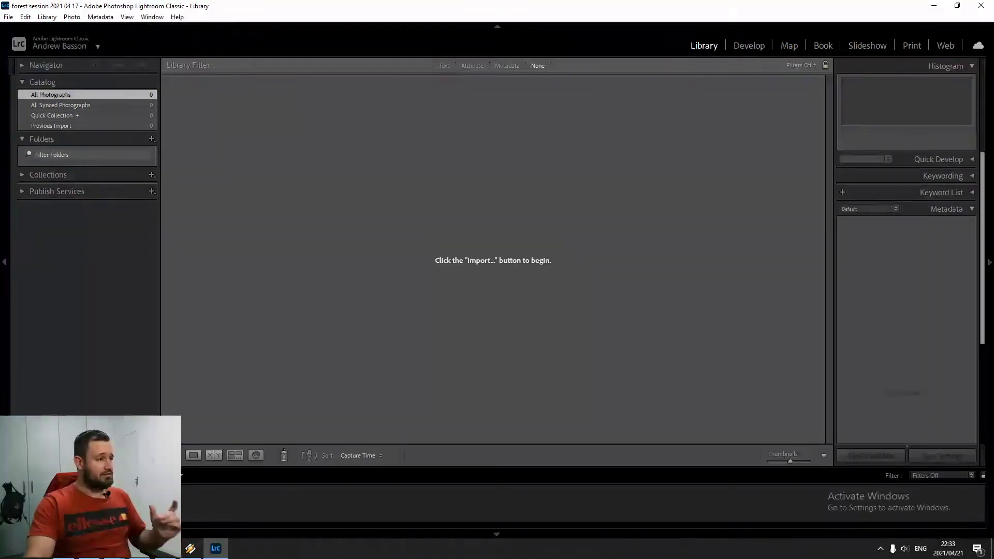
key("ctrl+shift+i")
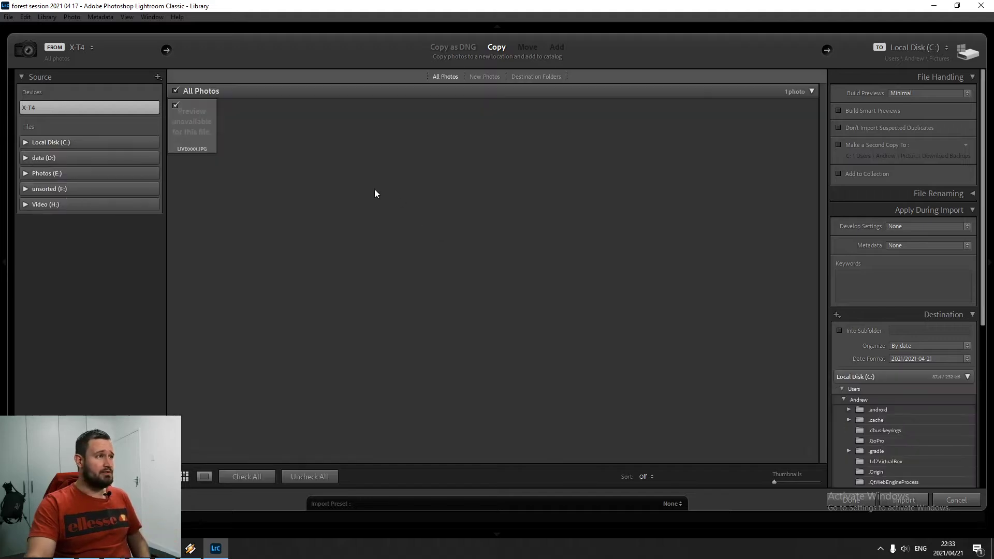
left_click(25, 188)
scroll(61, 244, "down", 10)
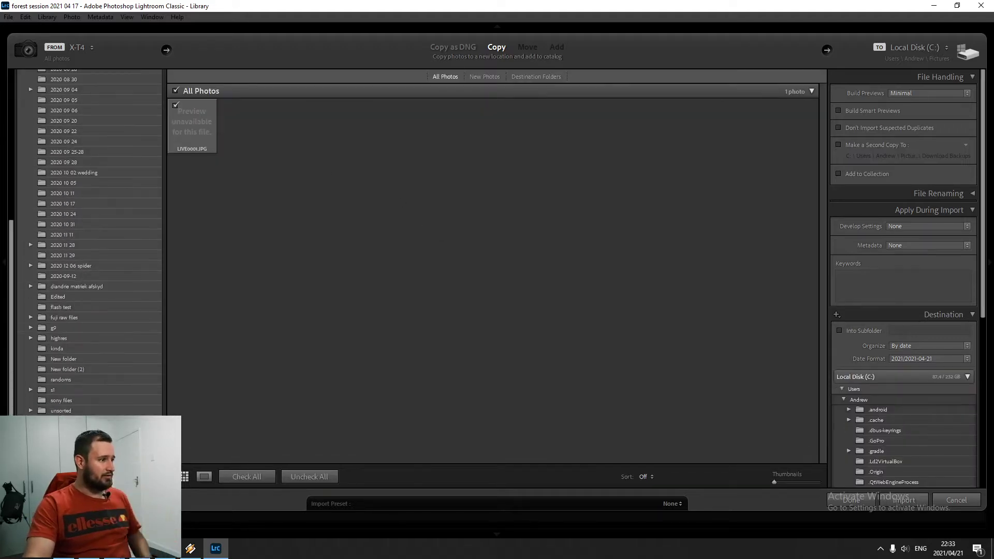
scroll(82, 362, "down", 1)
scroll(111, 399, "down", 1)
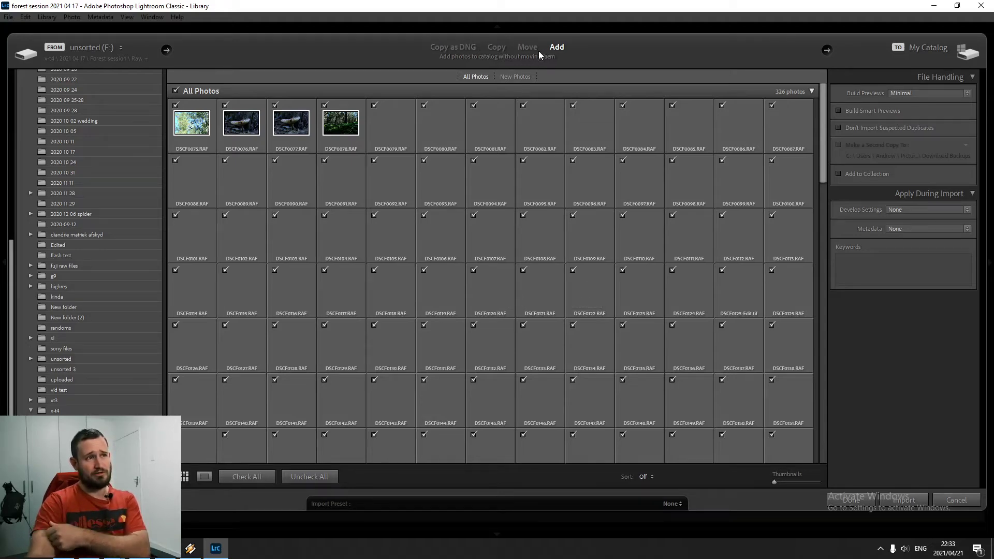
Step: Try the Copy, Move and Add import modes, review the preview-building options, and leave the import dialog
left_click(500, 46)
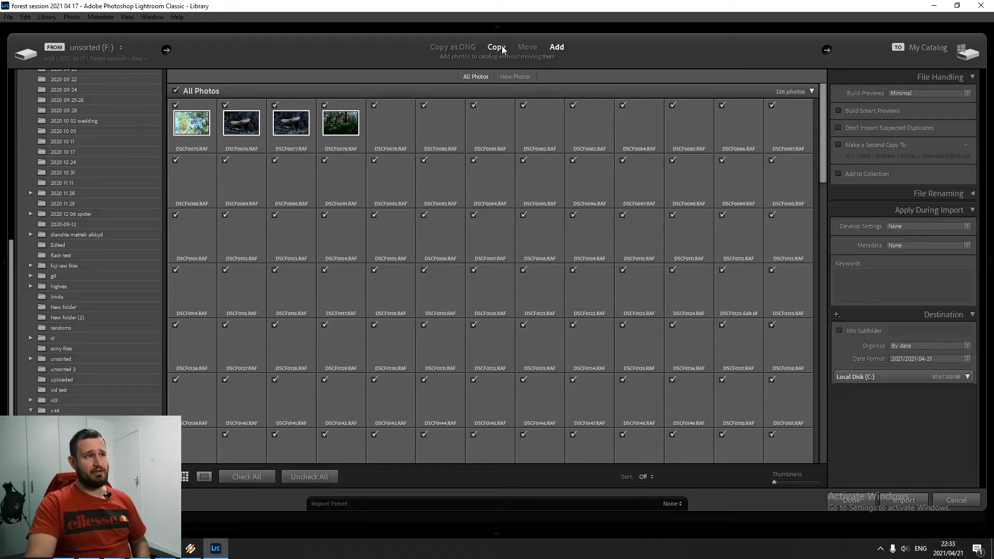
left_click(531, 49)
left_click(558, 46)
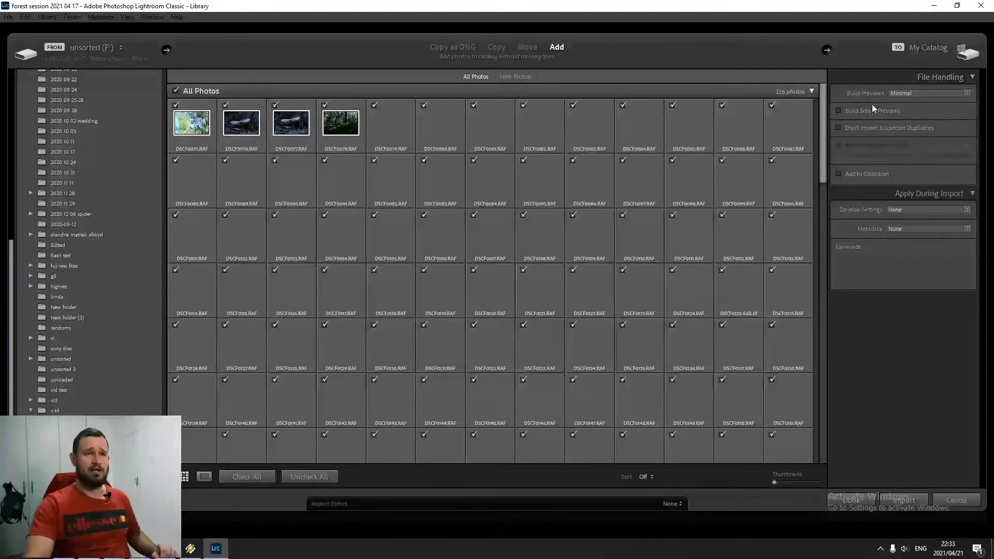
left_click(917, 93)
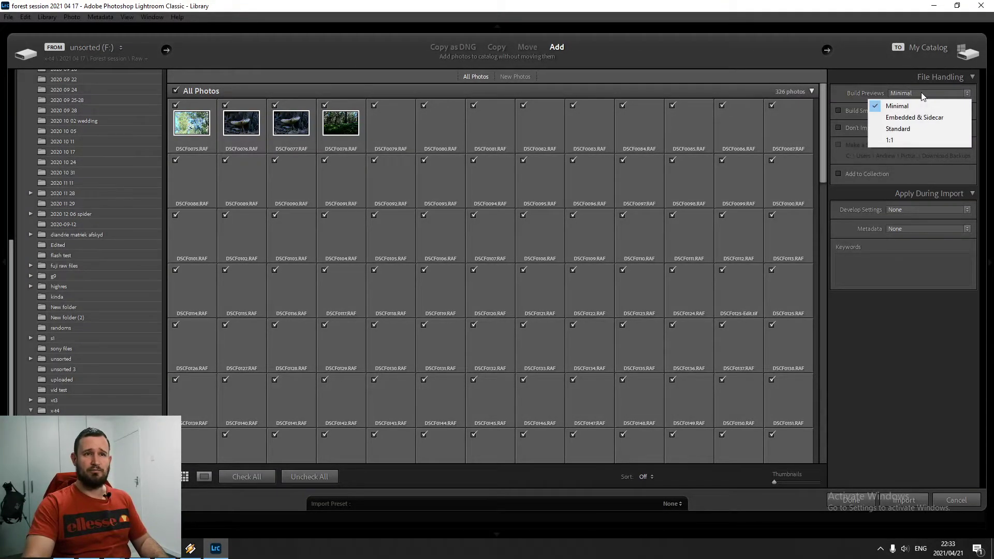
left_click(866, 88)
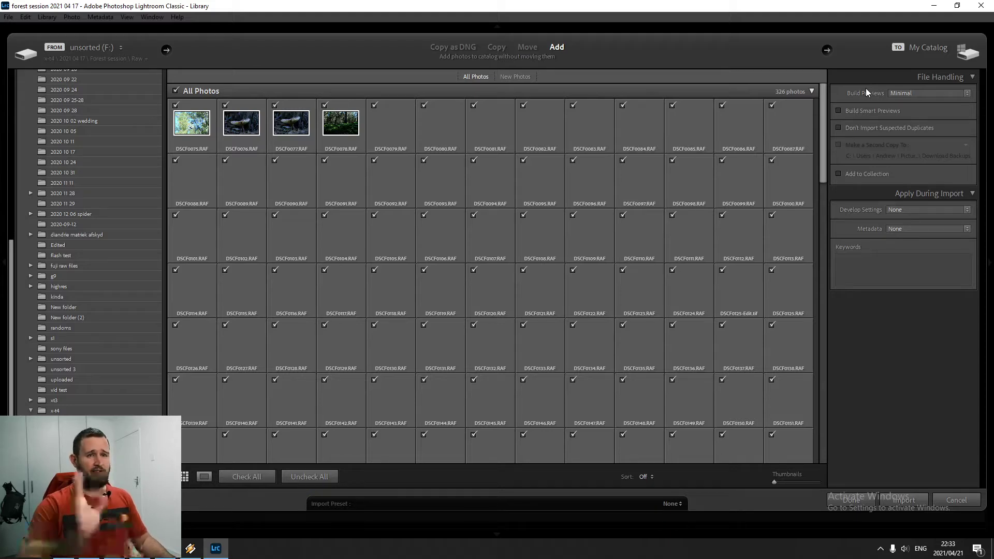
left_click(846, 501)
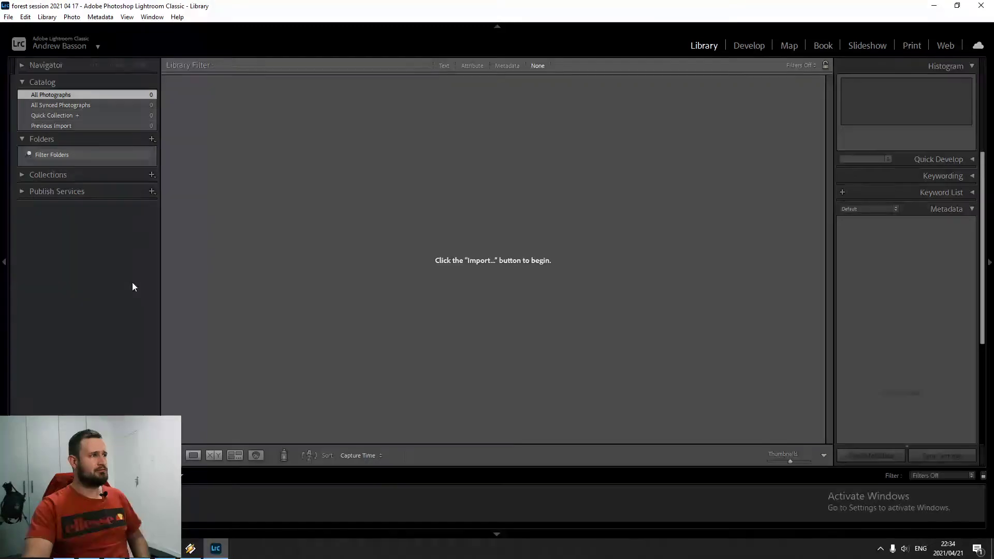
left_click(23, 141)
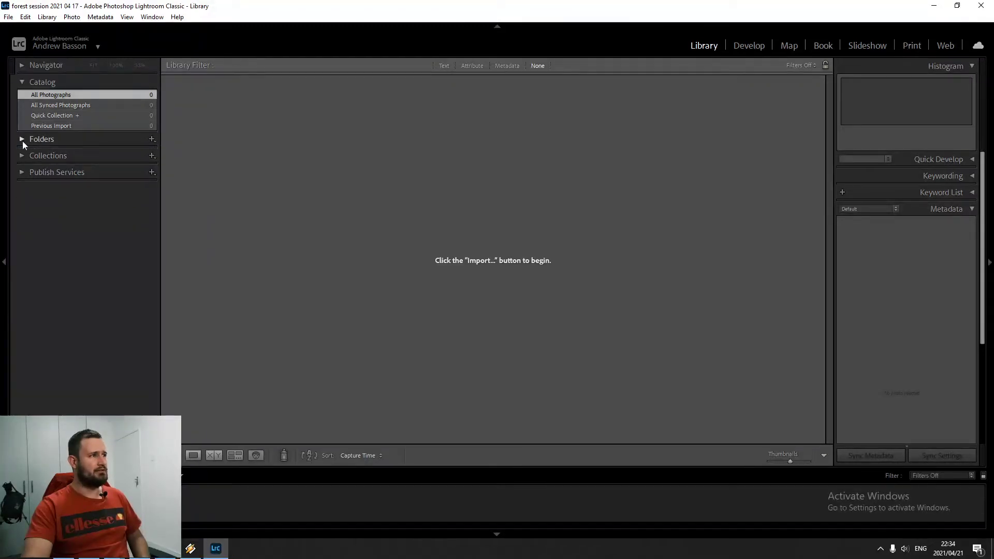
left_click(23, 139)
key("ctrl+shift+i")
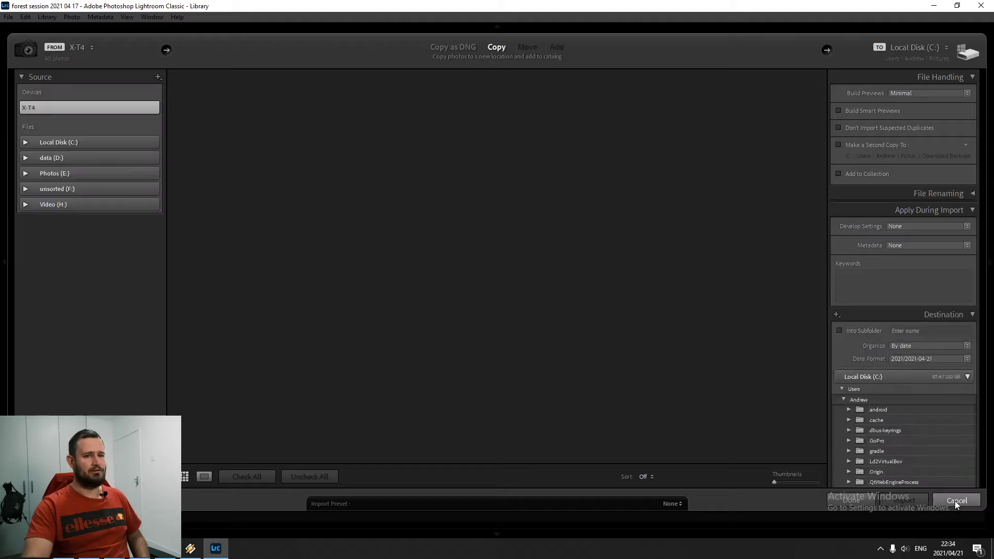
left_click(955, 501)
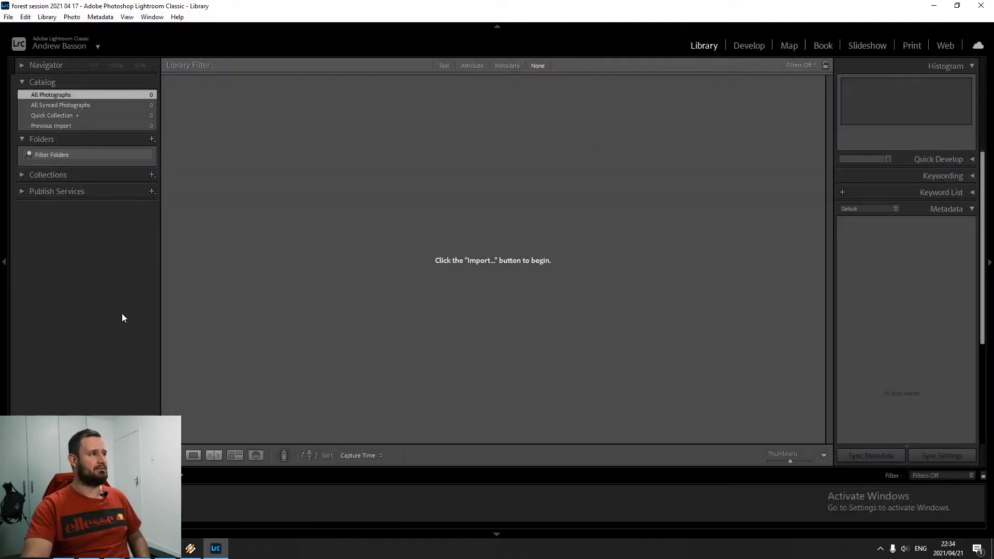
left_click(98, 47)
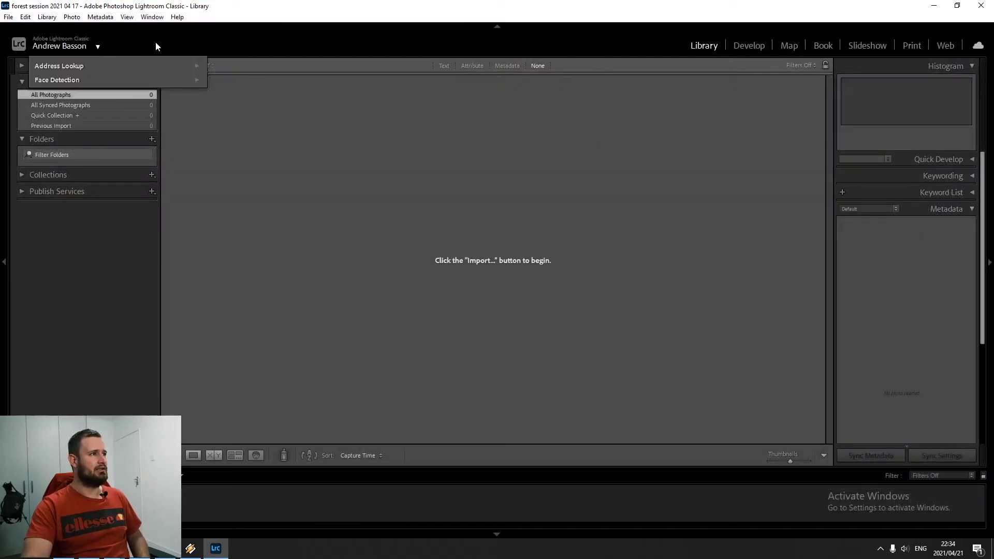
left_click(95, 327)
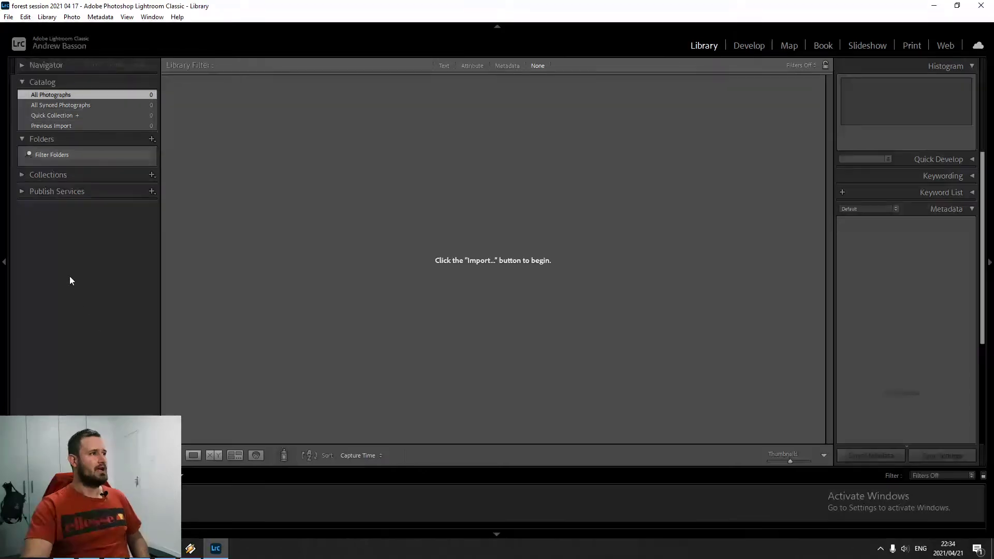
Step: Reopen the photo import and select the Raw folder under x-t4 > 2021 04 17 > Forest session on unsorted (F:) as the source
key("ctrl+shift+i")
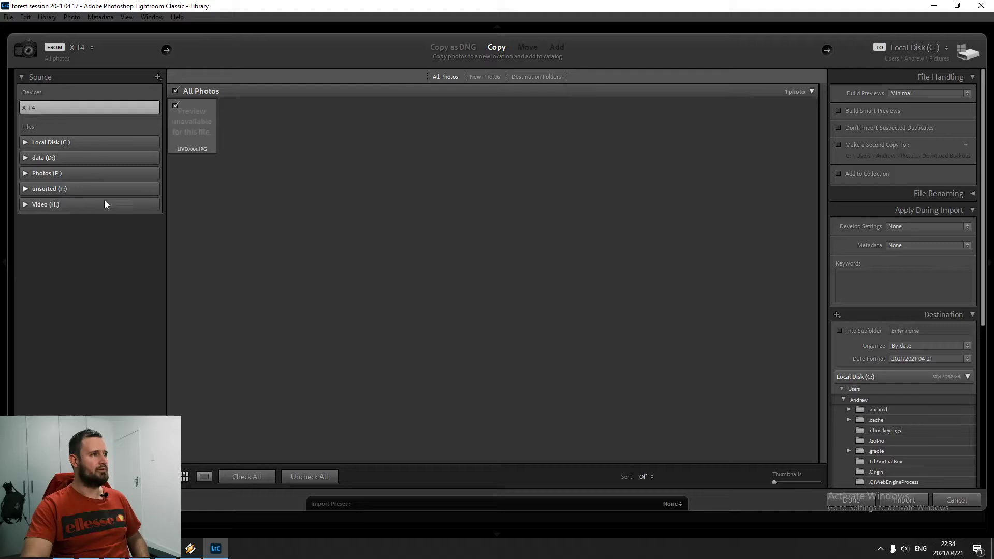
left_click(24, 190)
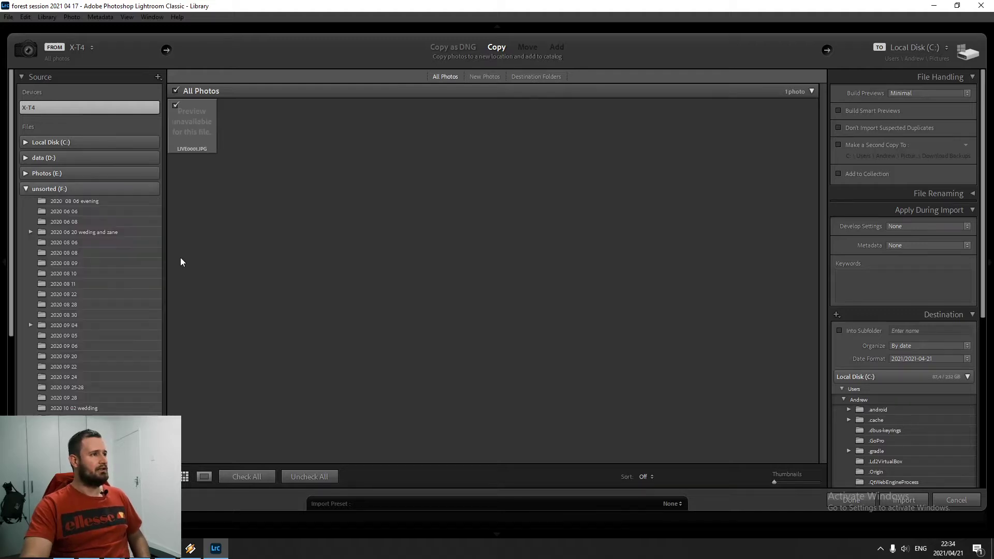
scroll(53, 250, "down", 5)
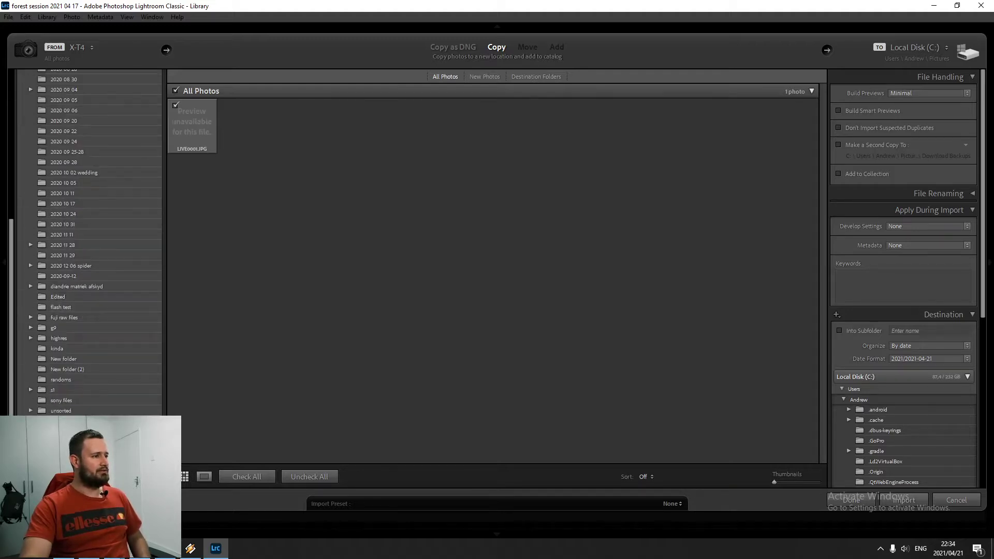
scroll(88, 243, "down", 1)
scroll(88, 244, "down", 2)
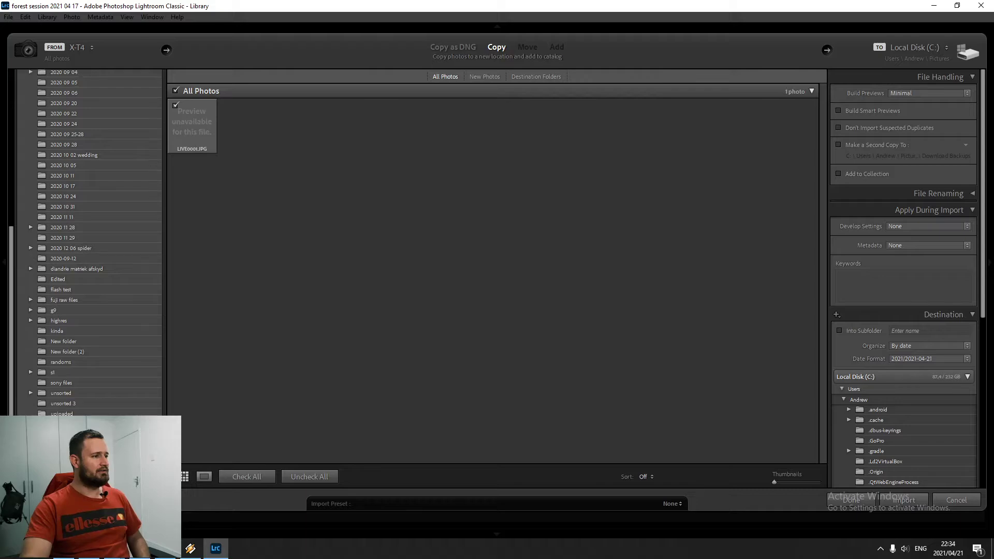
scroll(88, 310, "down", 3)
left_click(72, 431)
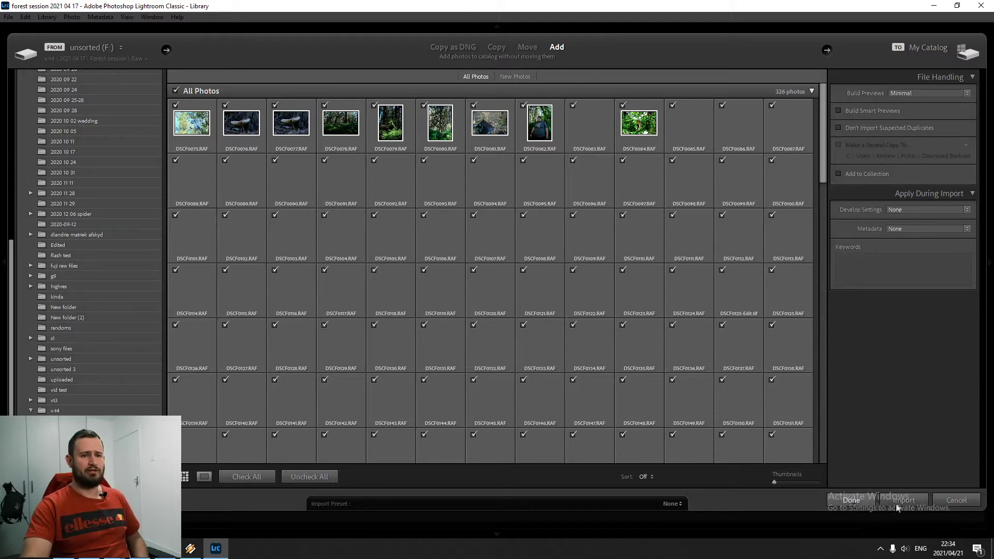
Step: Import all photos from the Raw folder into the catalog with Add and check the imported thumbnails
left_click(913, 503)
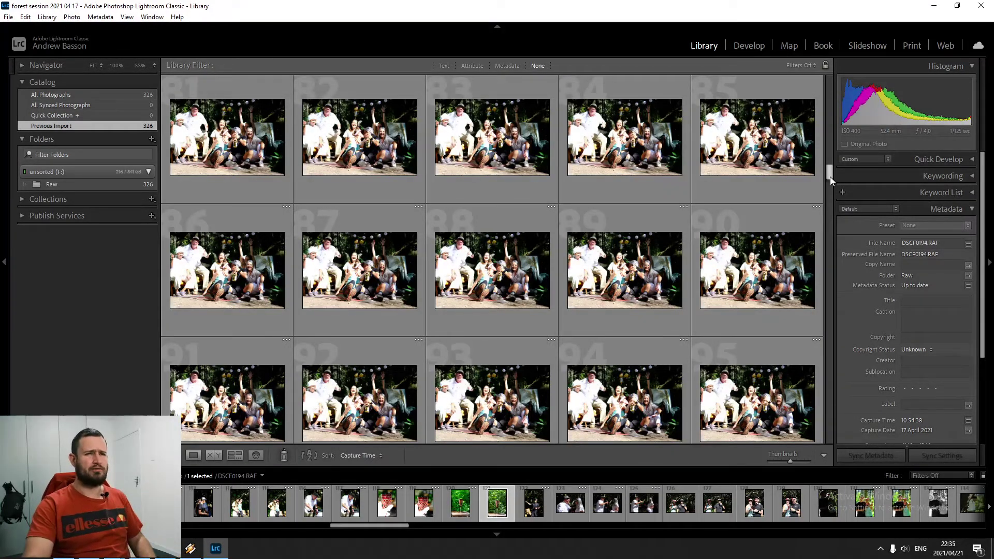
left_click_drag(830, 176, 832, 63)
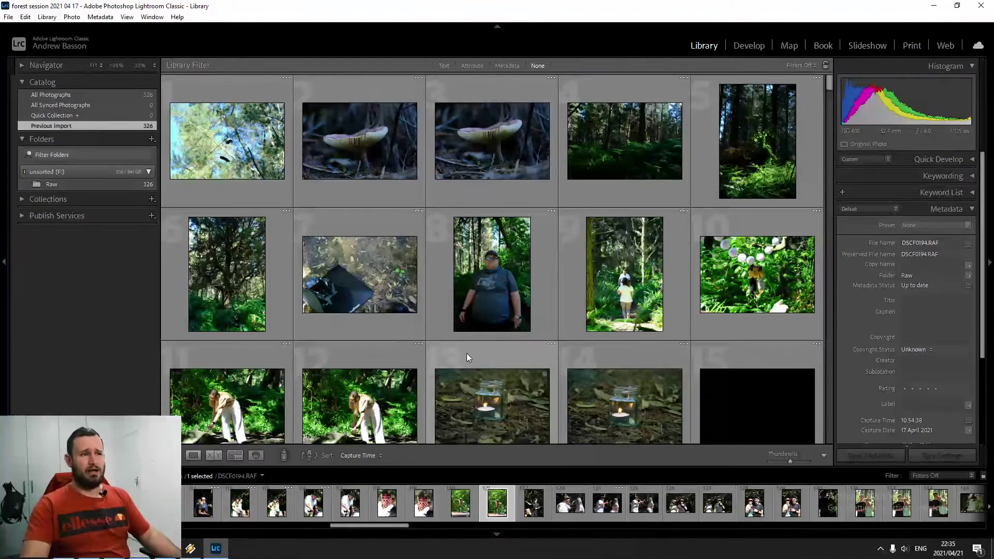
scroll(600, 279, "down", 2)
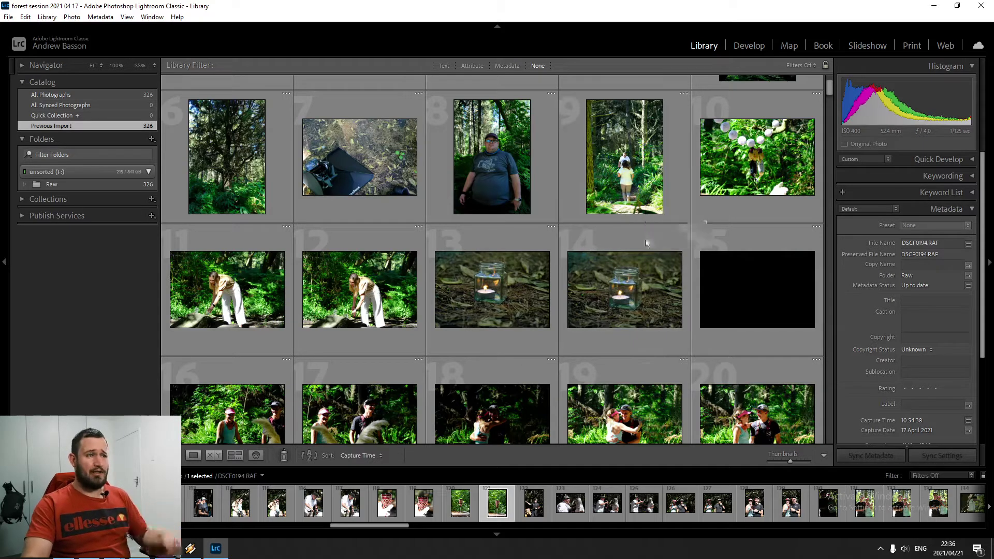
scroll(543, 285, "up", 2)
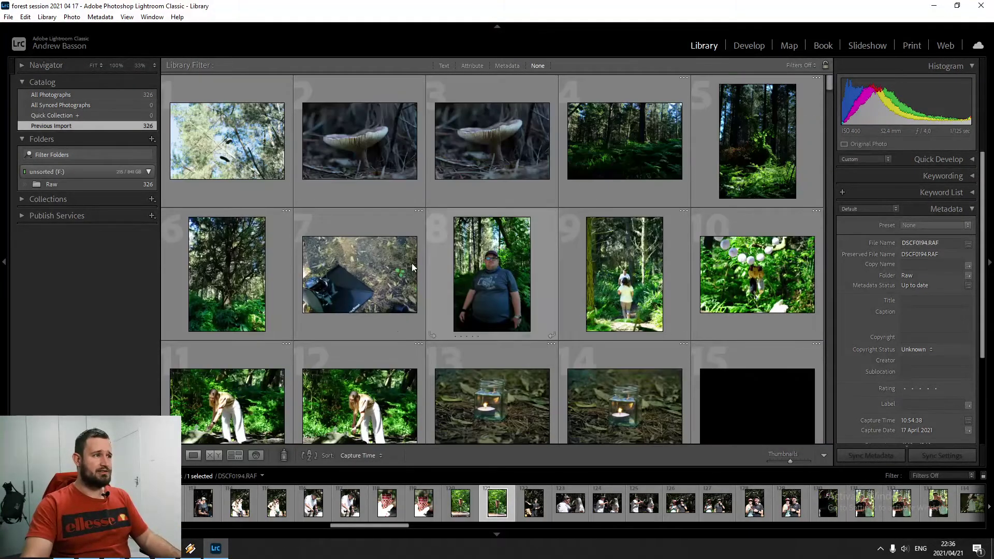
Step: Select the first 18 photos of the import, up to the dark shot of the hugging couple, and rate them one star
left_click(528, 321)
scroll(527, 321, "down", 3)
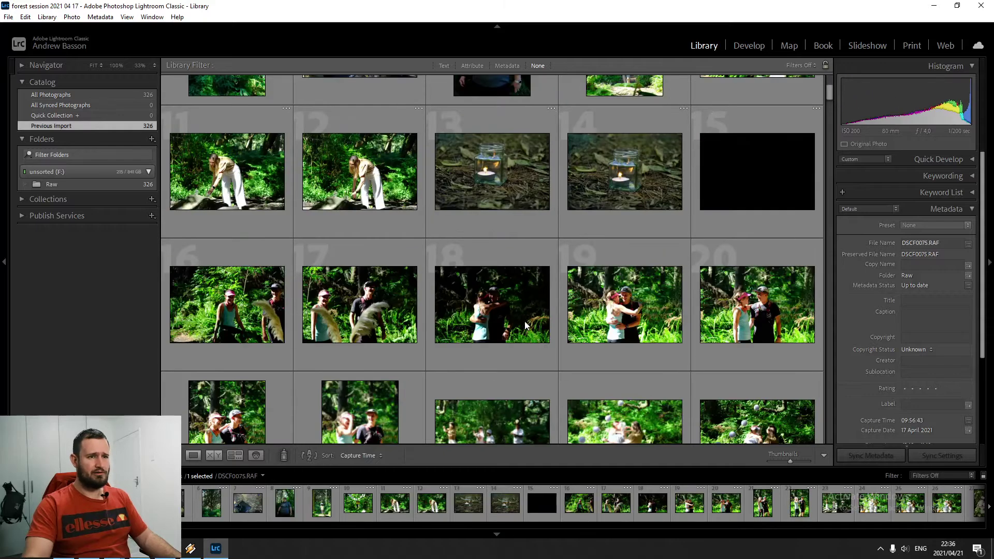
left_click(523, 320)
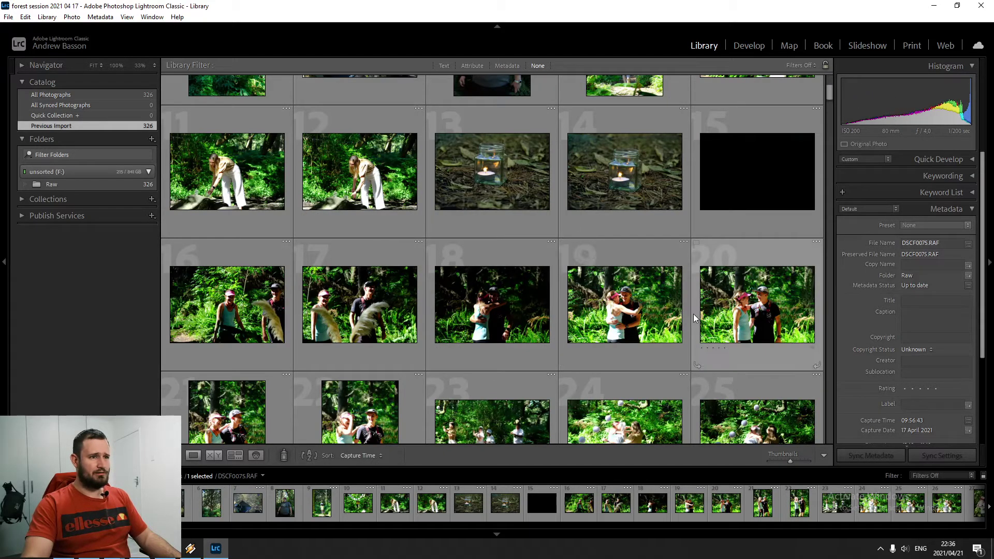
left_click(518, 316, "shift")
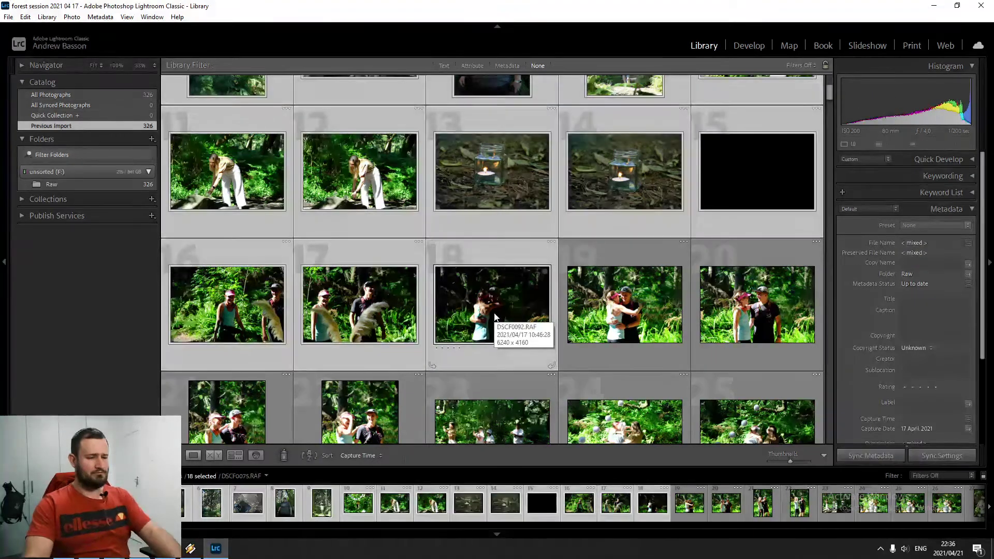
key("0")
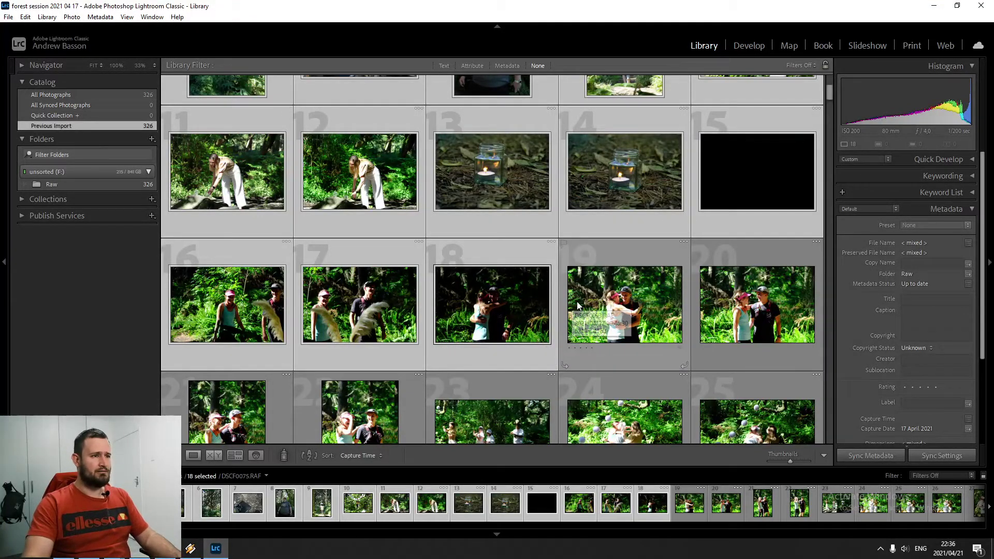
key("1")
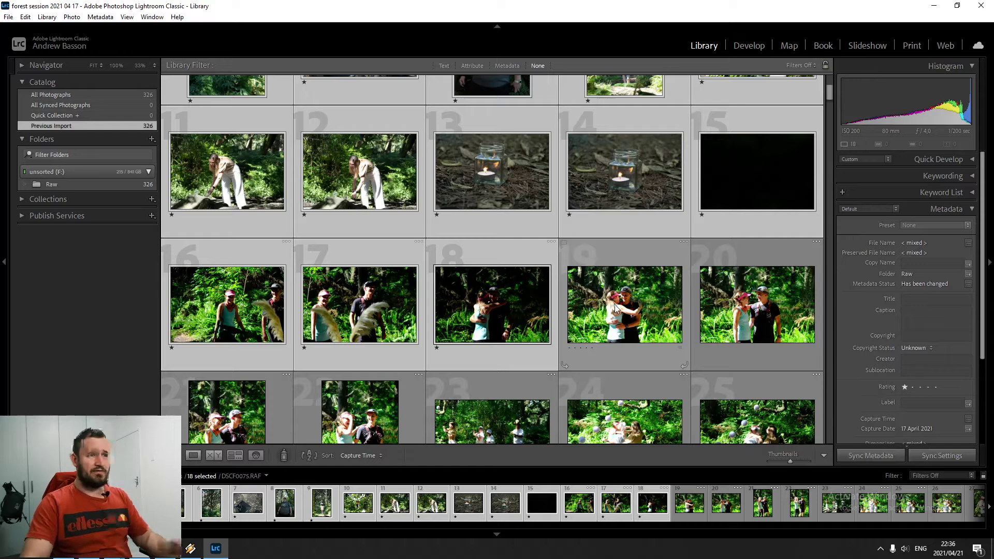
Step: Select every photo from number 19 to the last one, number 326, and rate them two stars
left_click(610, 324)
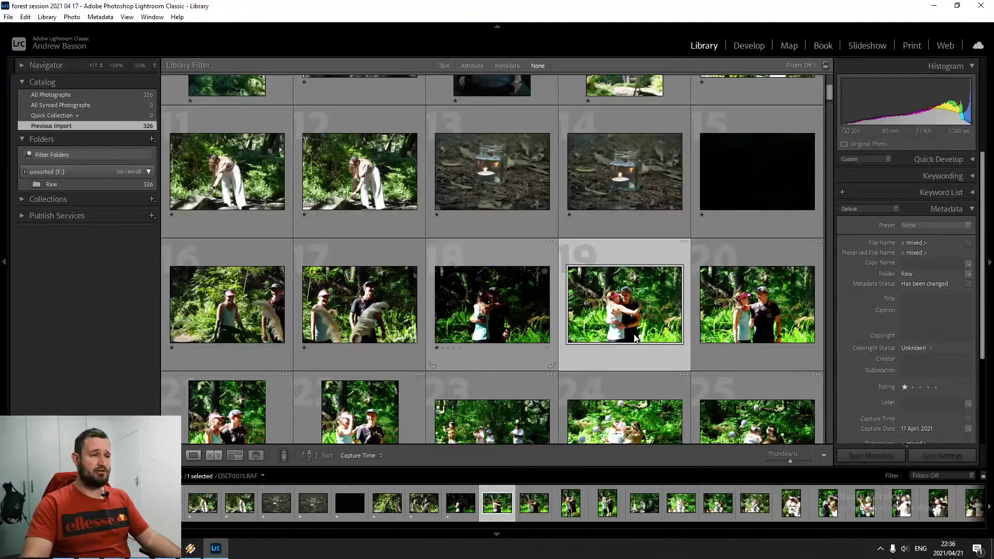
left_click_drag(829, 93, 833, 471)
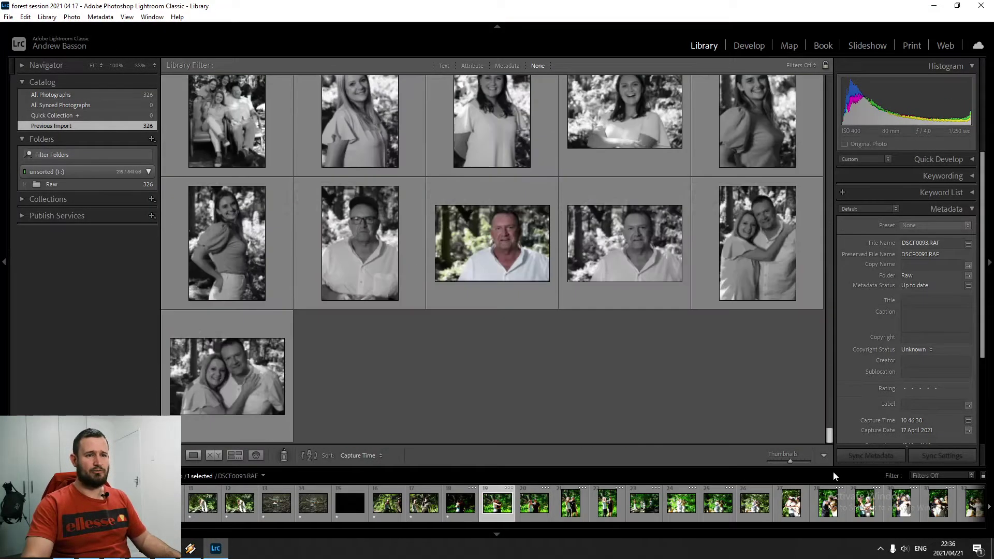
left_click(242, 386, "shift")
key("2")
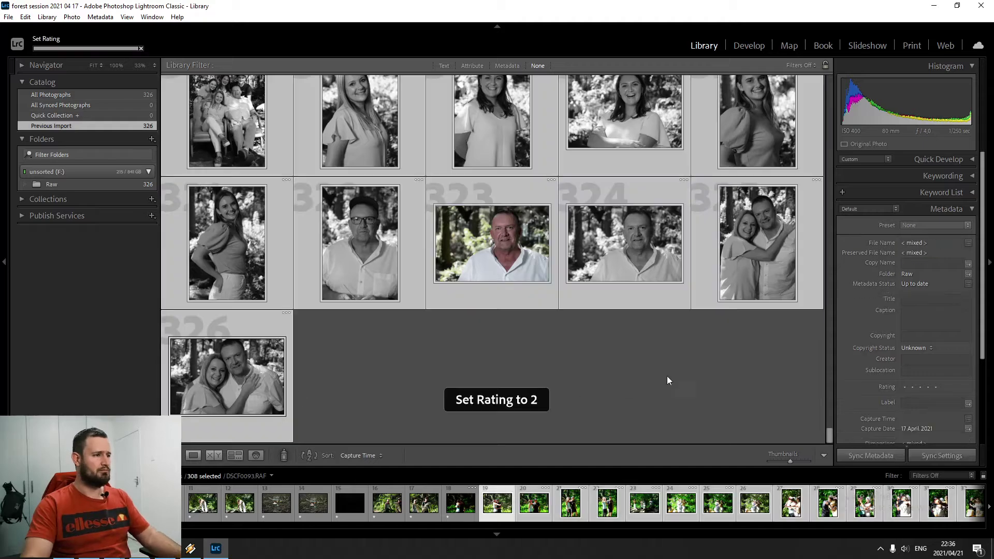
Step: Open photo 19, the first two-star shot, in the Develop module and apply the "b and w testing" user preset
left_click_drag(829, 430, 828, 48)
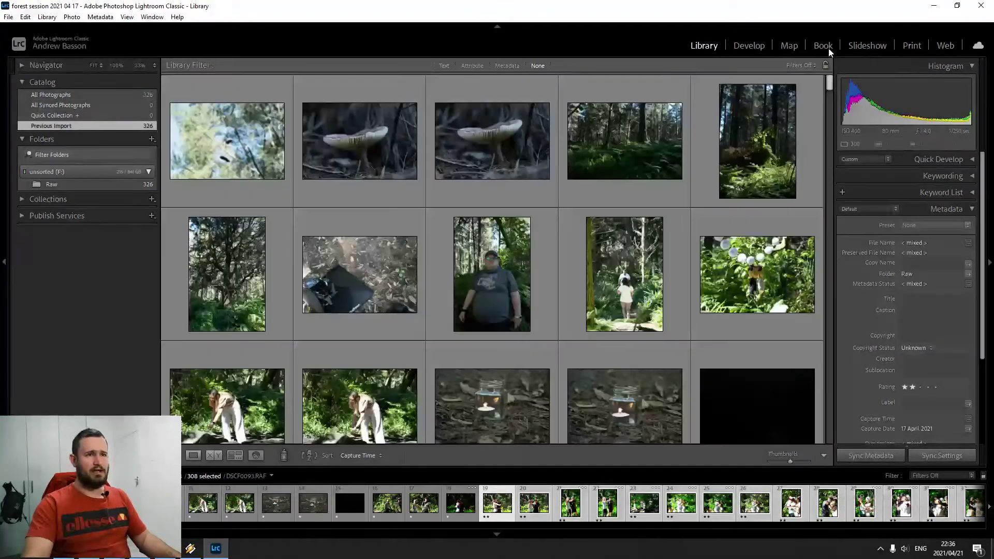
scroll(648, 352, "down", 4)
key("Left")
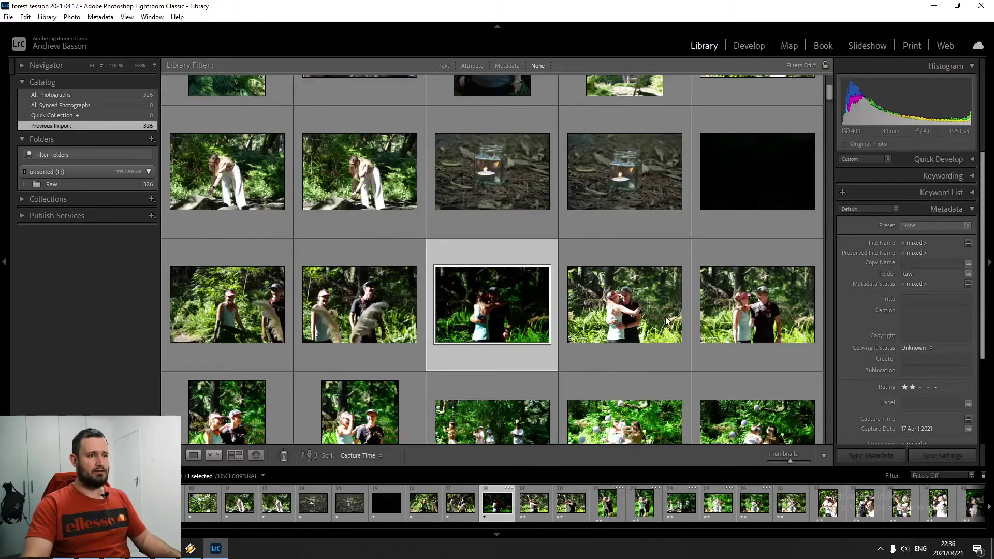
key("Right")
scroll(583, 251, "down", 2)
scroll(625, 272, "up", 2)
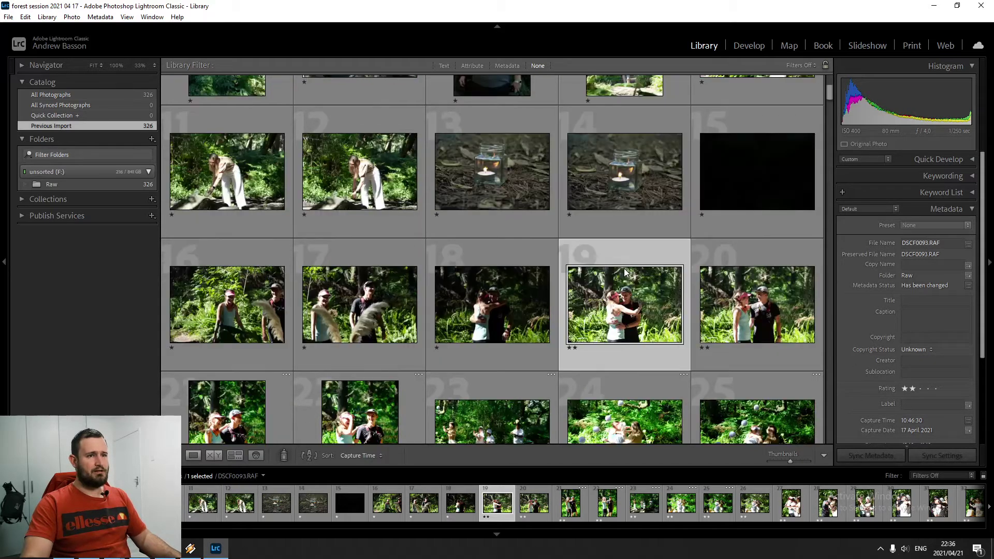
double_click(627, 282)
left_click(749, 47)
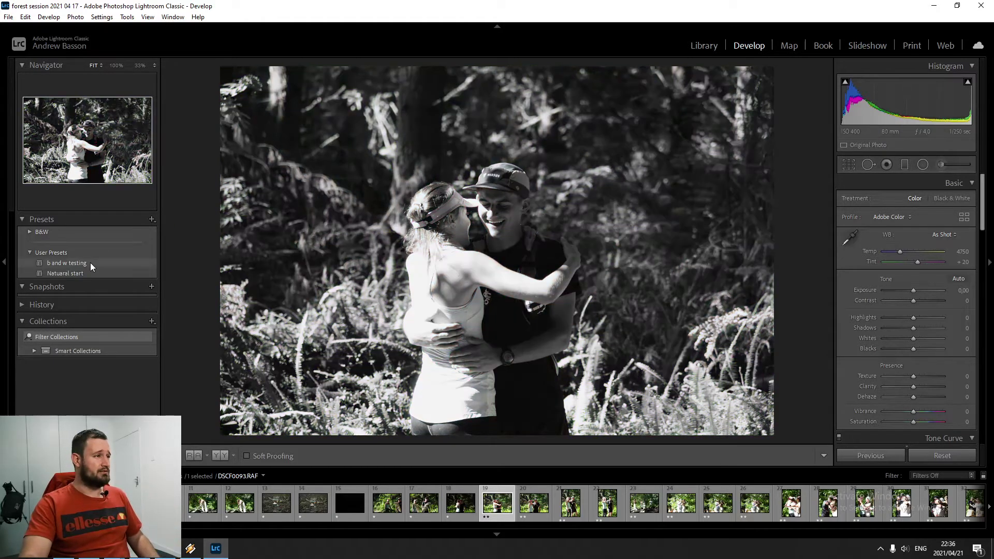
left_click(88, 262)
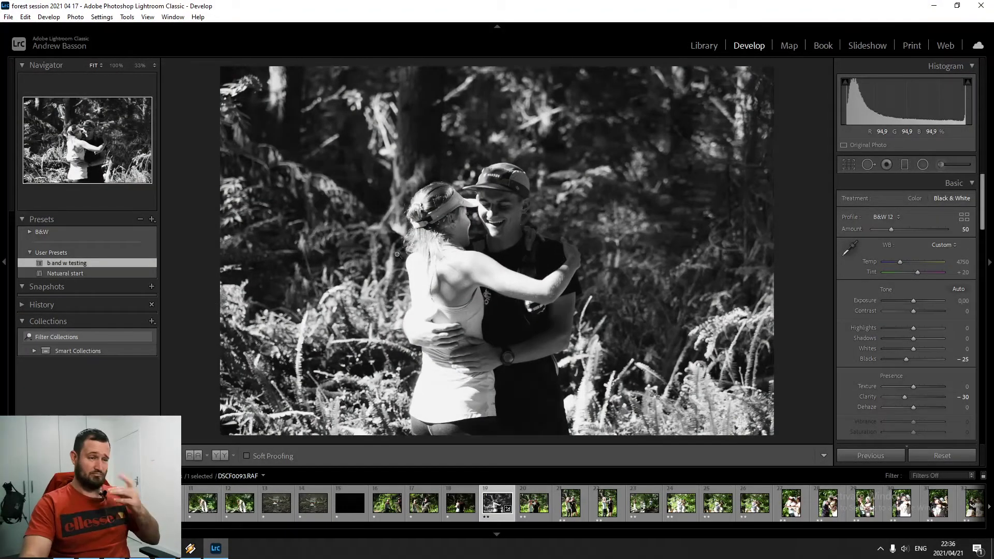
Step: Hide the presets side panel and set Highlights to -81, Shadows to +23, Whites to -72 and Blacks to +18
left_click(4, 262)
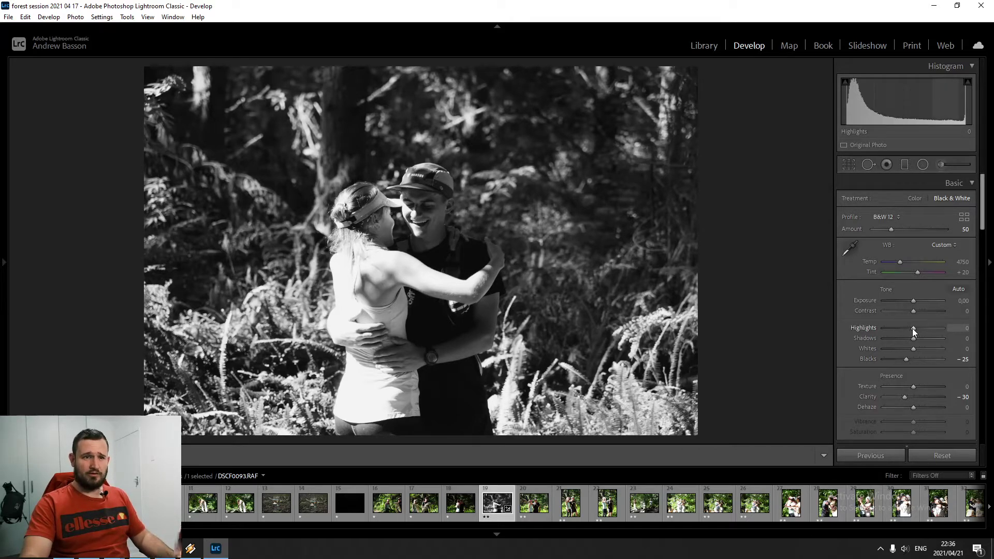
double_click(907, 359)
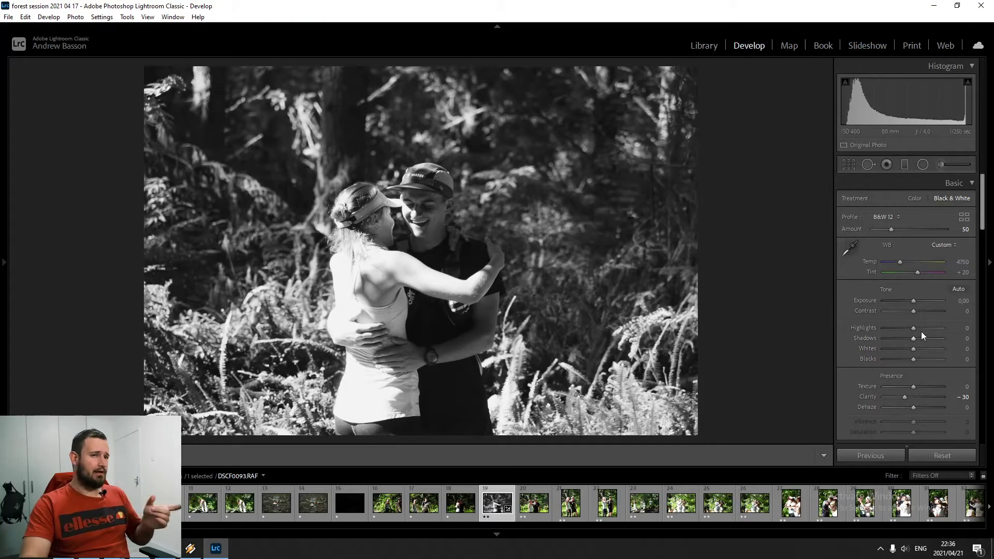
mouse_move(914, 327)
left_mouse_down()
mouse_move(887, 330)
mouse_move(894, 351)
mouse_move(918, 361)
mouse_move(919, 338)
left_mouse_up()
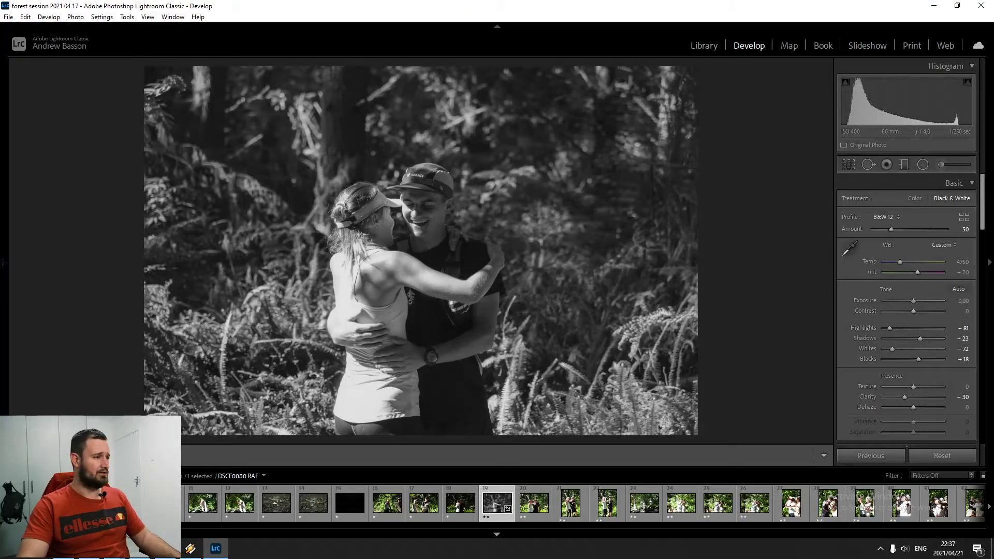
Step: Extend the selection from the edited photo to the last one and synchronize its develop settings across all of them, excluding graduated and radial filters
scroll(966, 509, "down", 20)
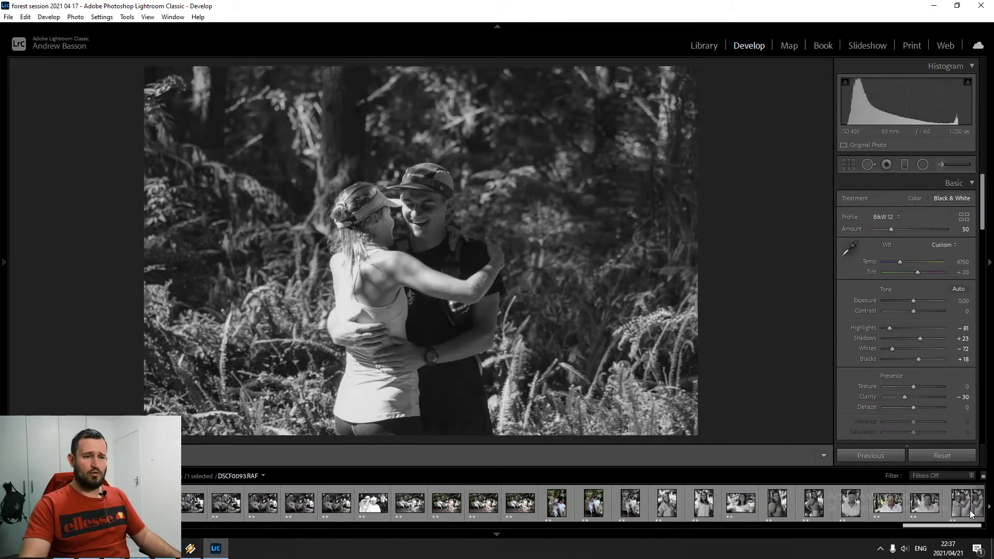
left_click(966, 505, "shift")
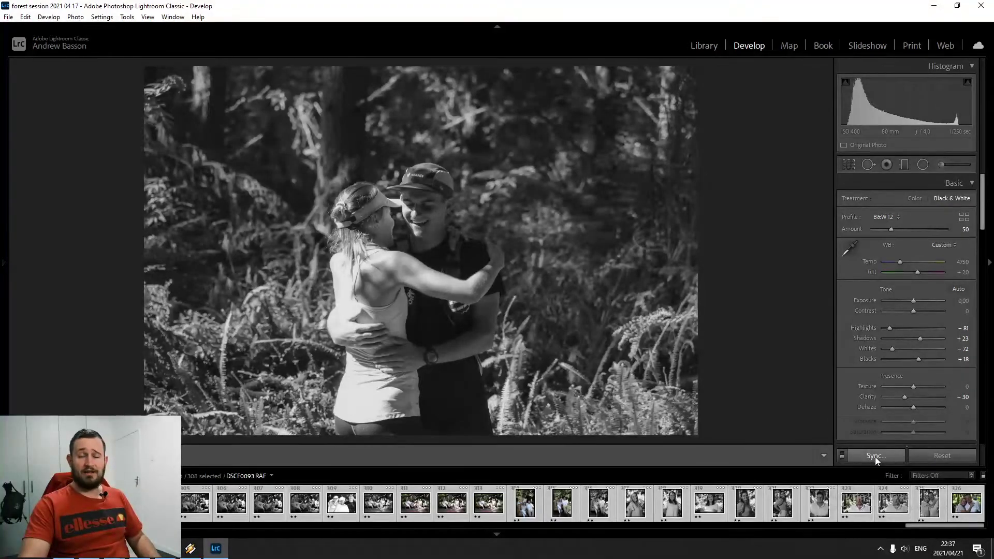
left_click(875, 456)
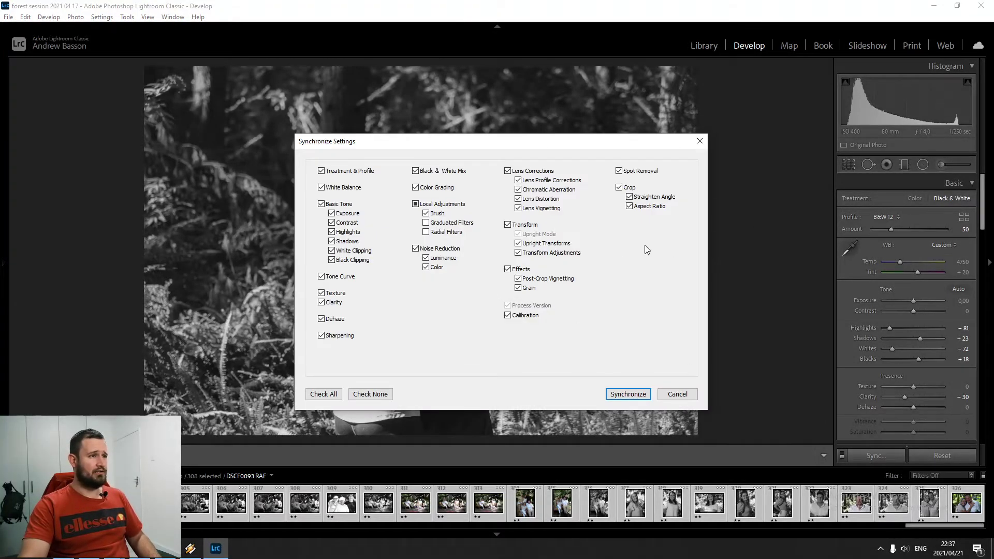
left_click(629, 395)
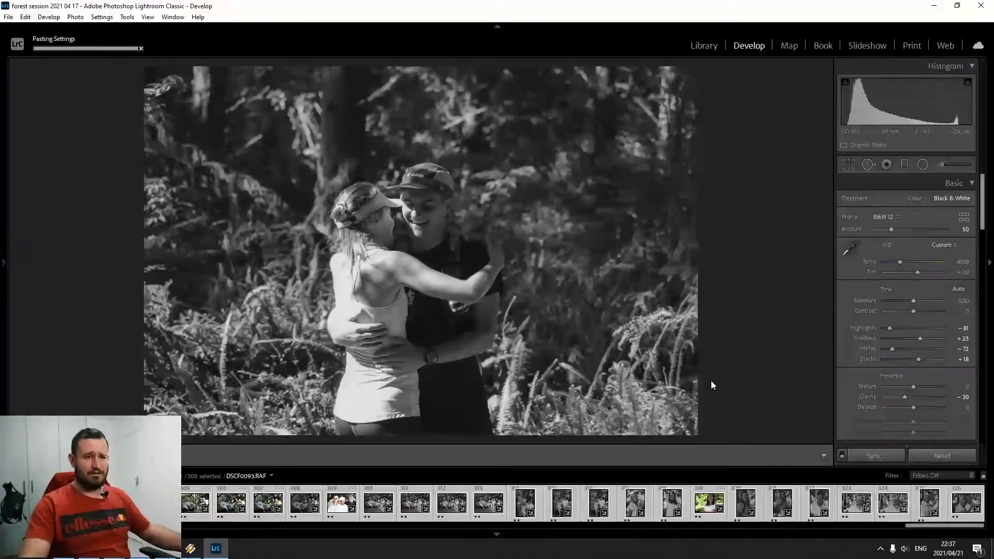
Step: Return to the Library grid, deselect all but the edited photo and check the synchronized edits on the thumbnails
left_click(705, 46)
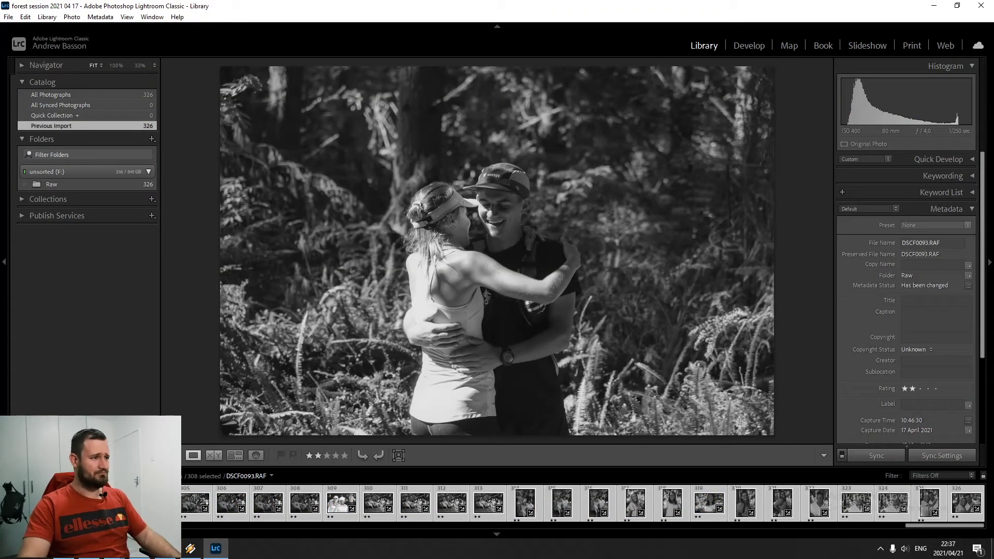
left_click(235, 455)
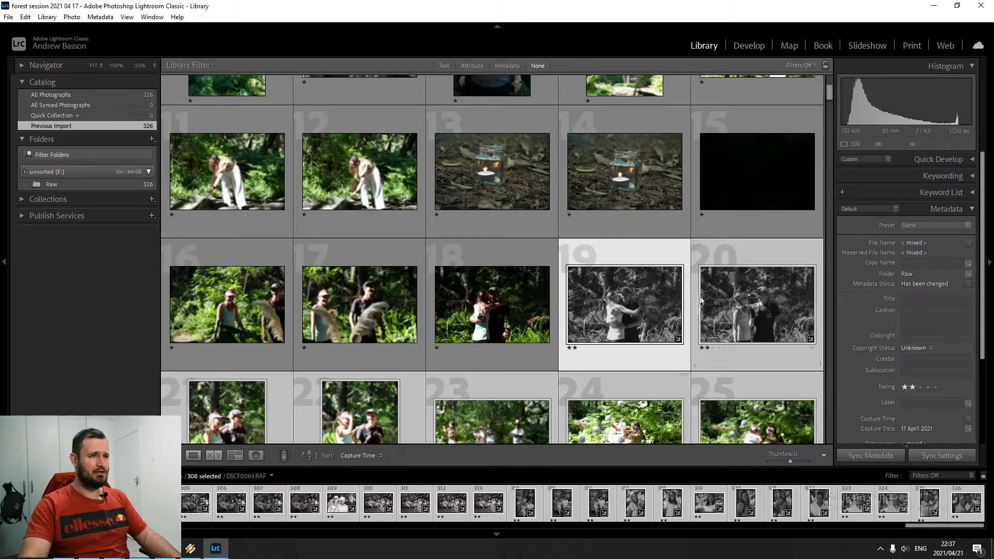
scroll(616, 317, "down", 2)
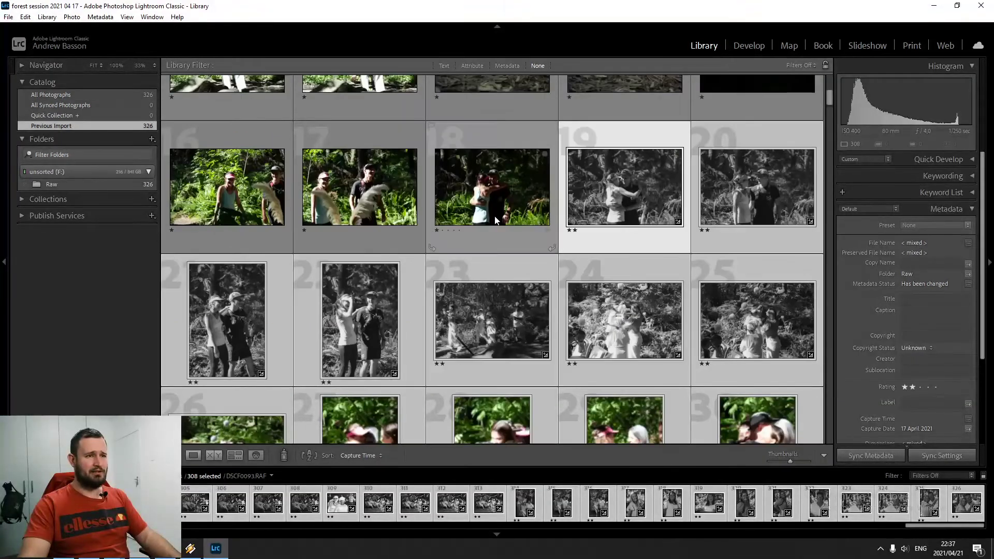
key("ctrl+shift+d")
scroll(610, 302, "down", 3)
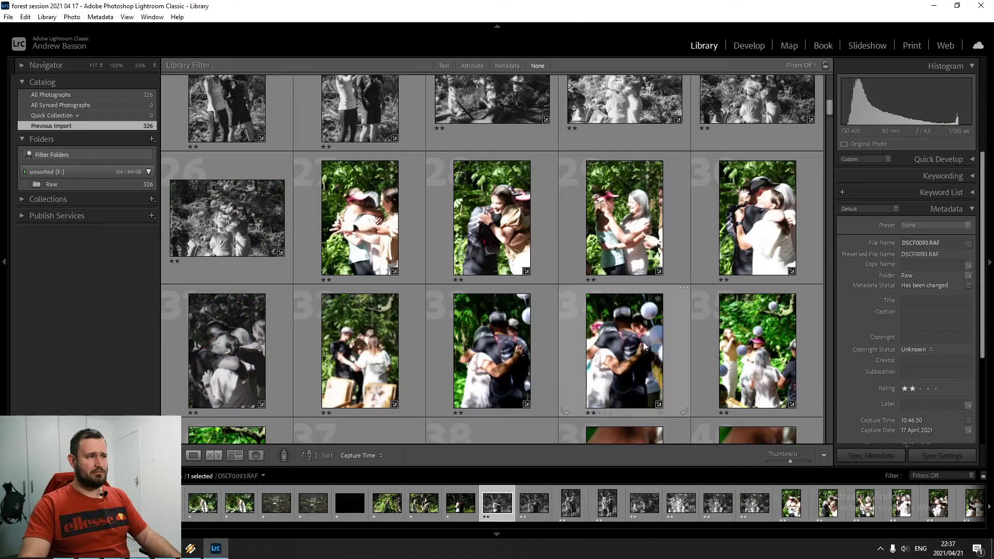
scroll(642, 341, "down", 3)
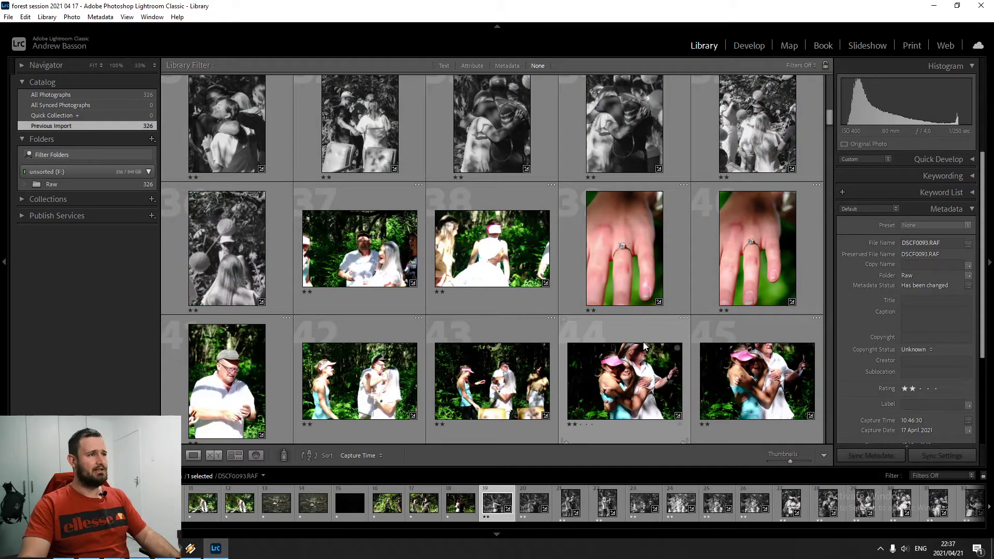
scroll(643, 346, "up", 2)
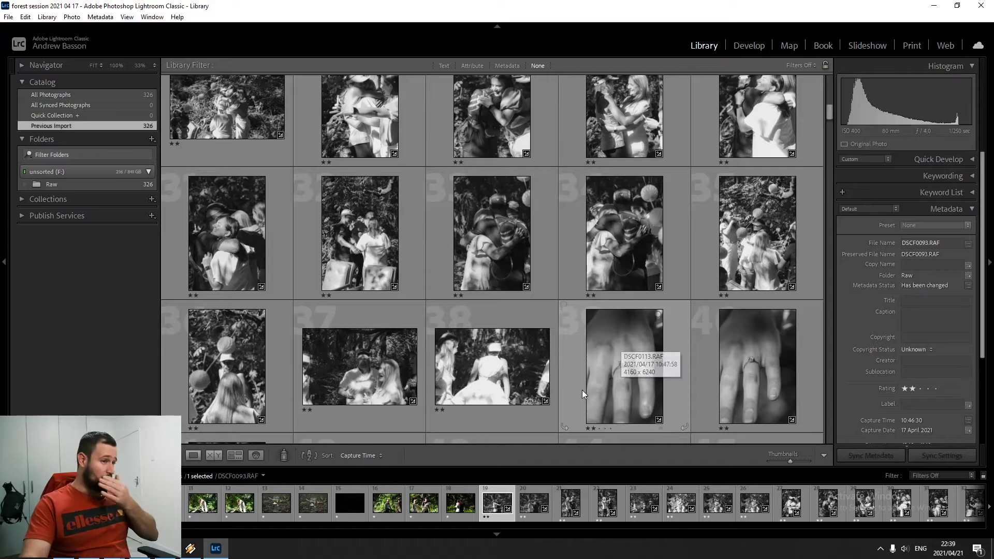
Step: Open DSCF0182.RAF, the woman smiling in a visor, in Loupe view and zoom to 100% on her face
scroll(572, 371, "down", 4)
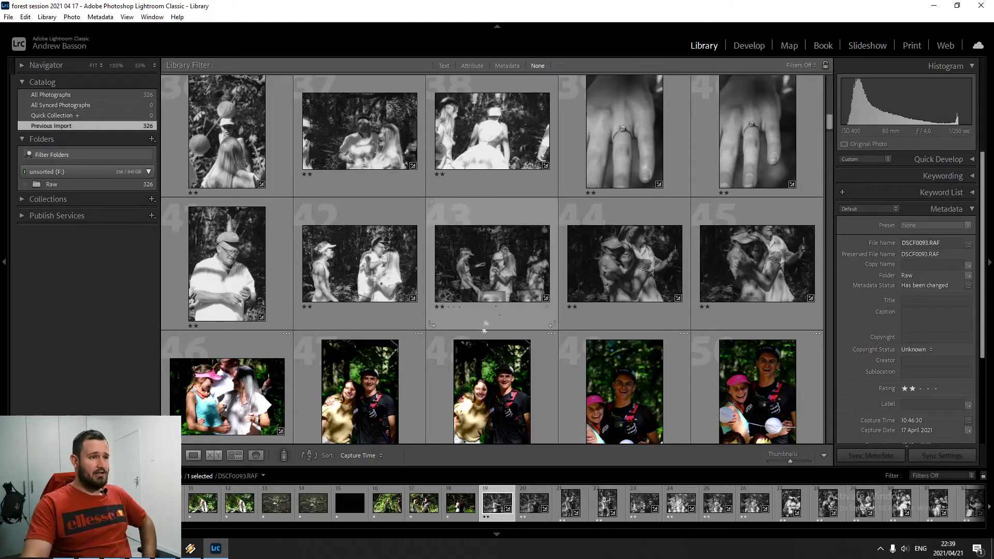
scroll(535, 338, "down", 15)
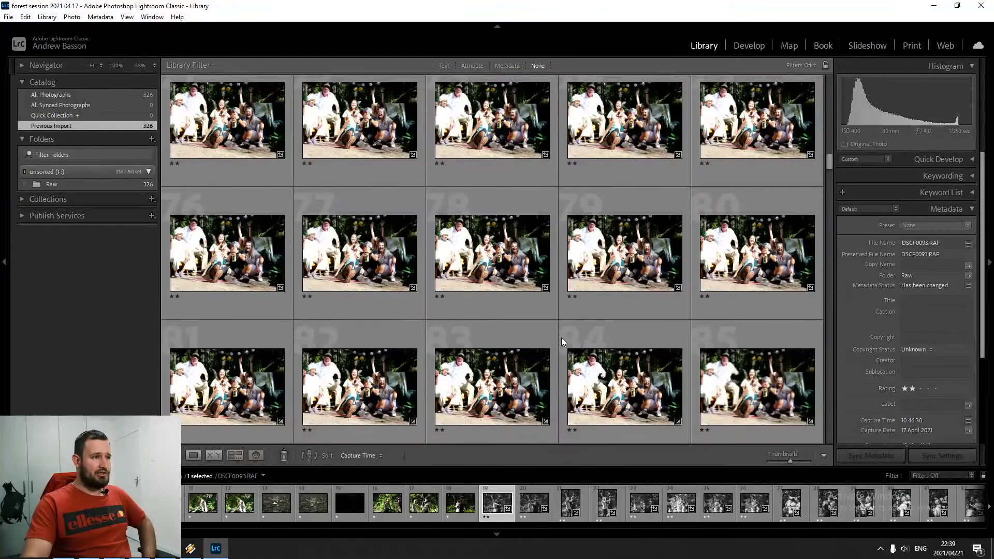
scroll(500, 315, "down", 14)
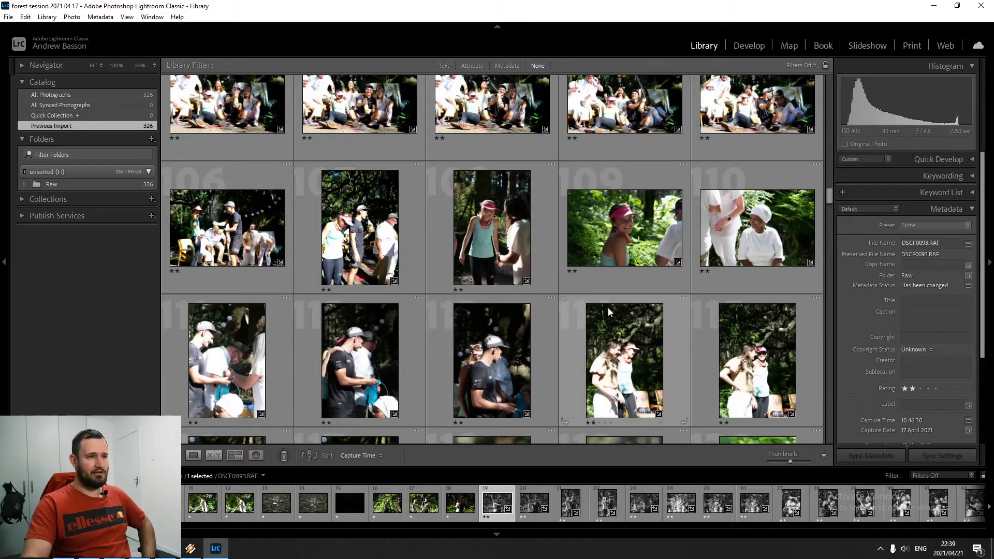
double_click(612, 250)
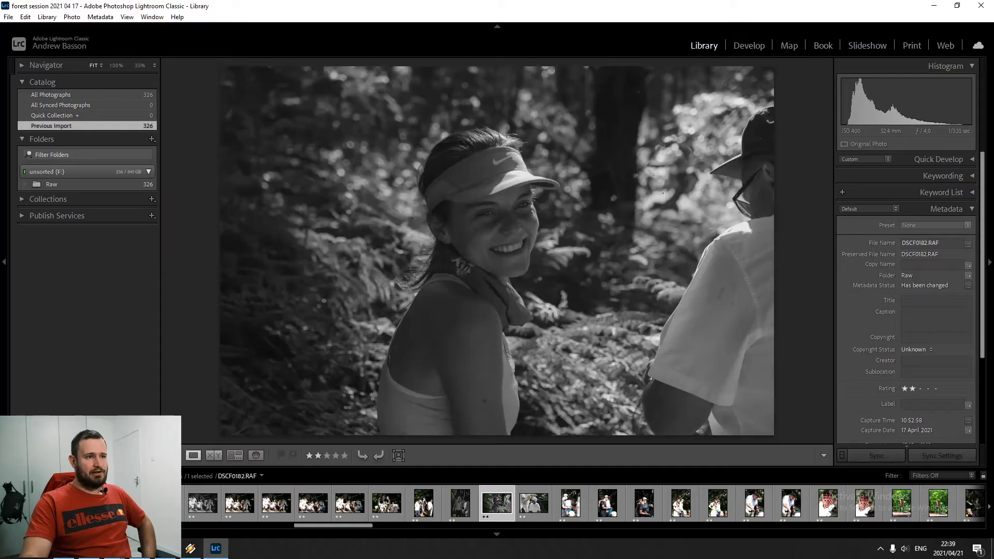
left_click(473, 203)
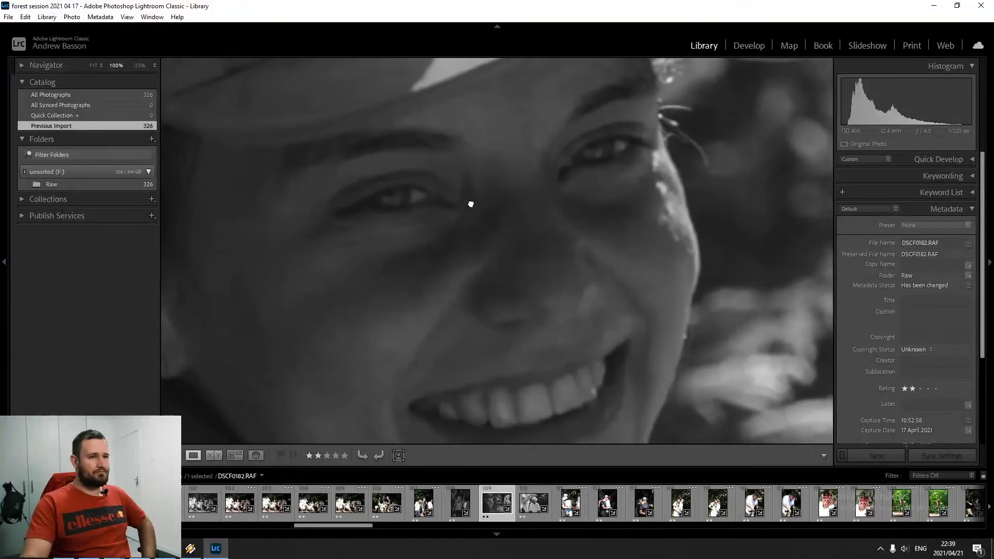
Step: Examine the woman's face at 100%, zoom back out, and open photo 19, the hugging couple, in Develop
left_click_drag(471, 204, 580, 276)
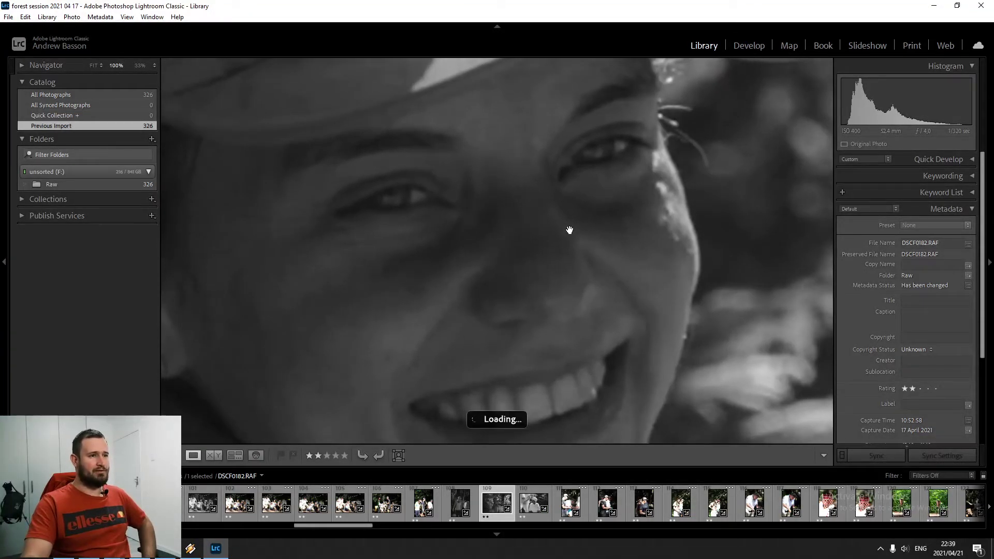
left_click(541, 215)
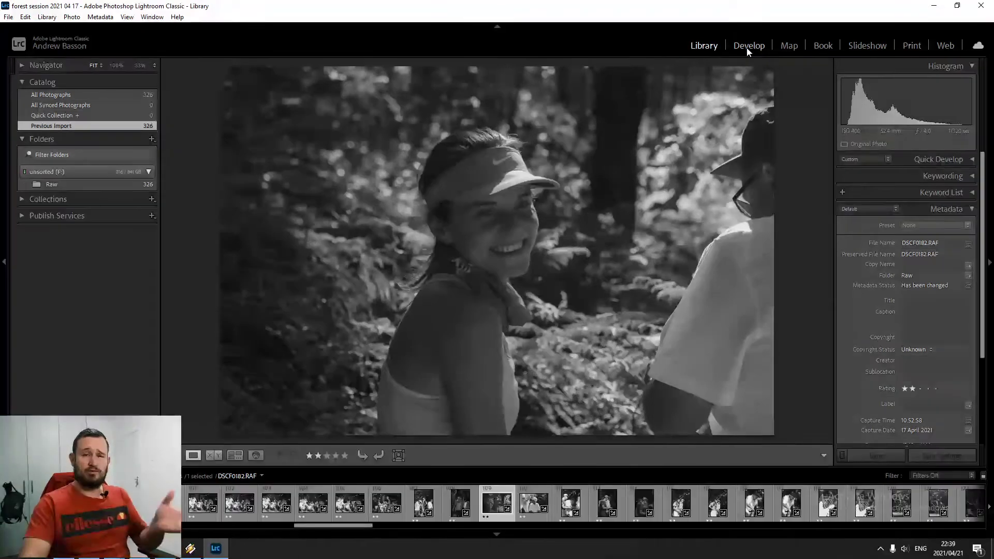
left_click(748, 49)
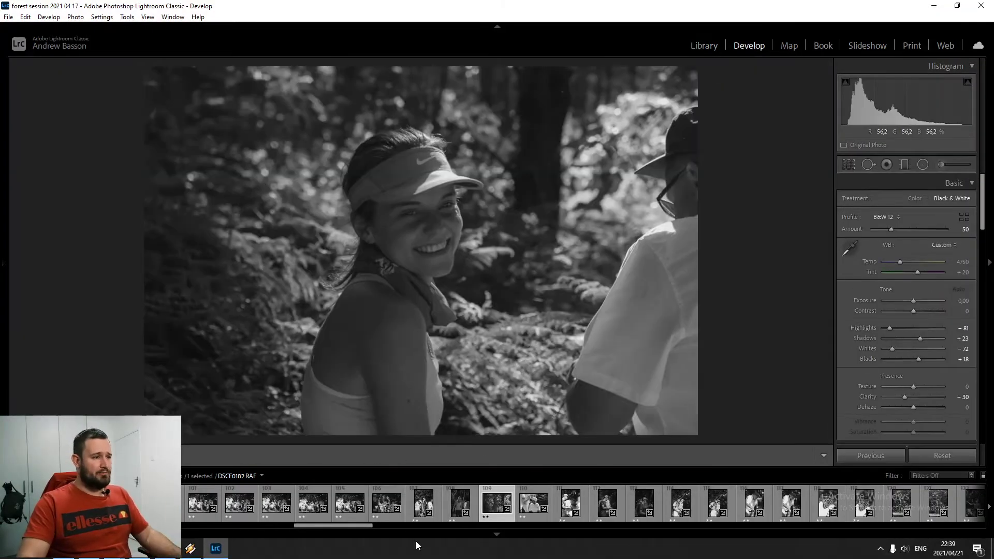
left_click_drag(360, 526, 174, 538)
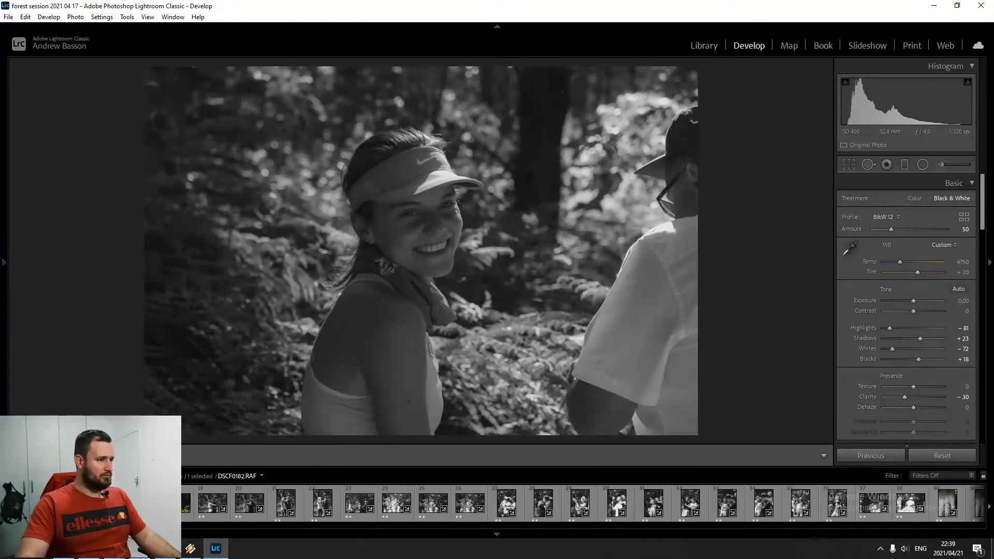
left_click(209, 507)
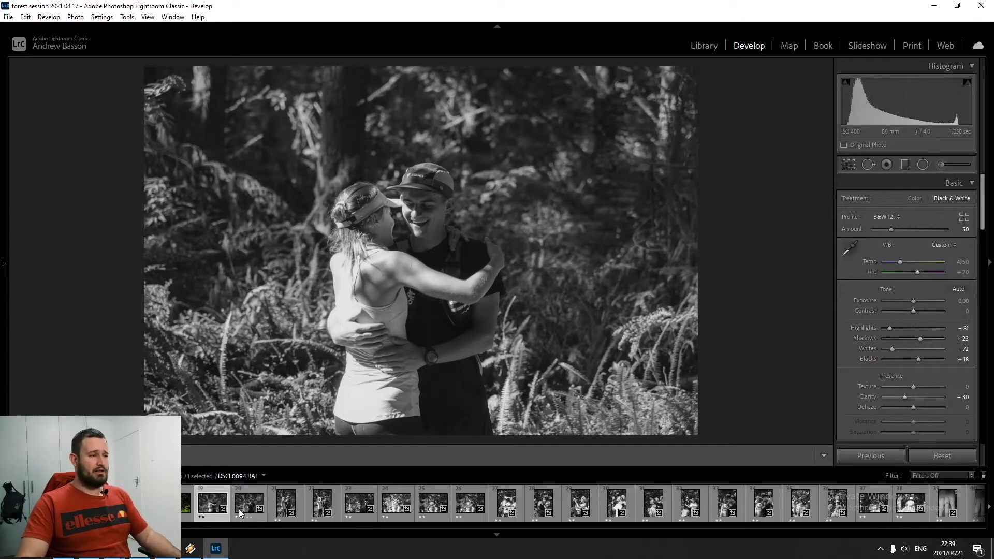
Step: In the Library grid, select batches of similar shots in turn: photos 19–22, 24–25, 27–30 and 31–37
left_click(706, 44)
key("g")
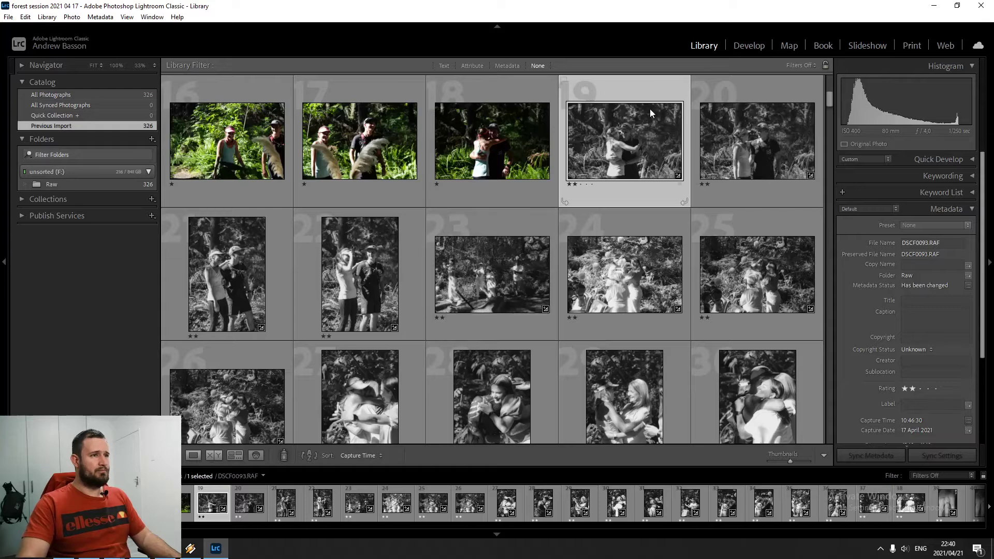
left_click(378, 284, "shift")
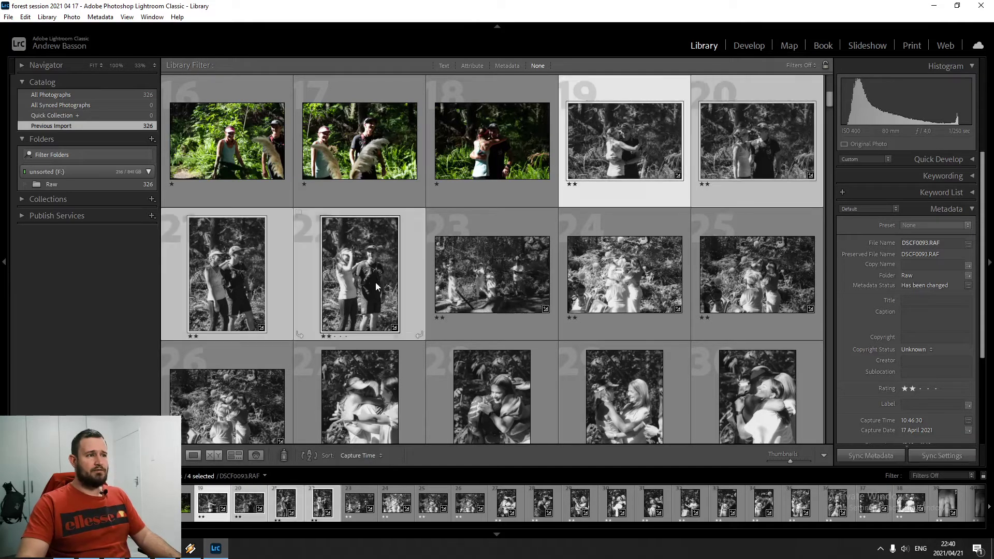
left_click(583, 279)
scroll(732, 175, "down", 2)
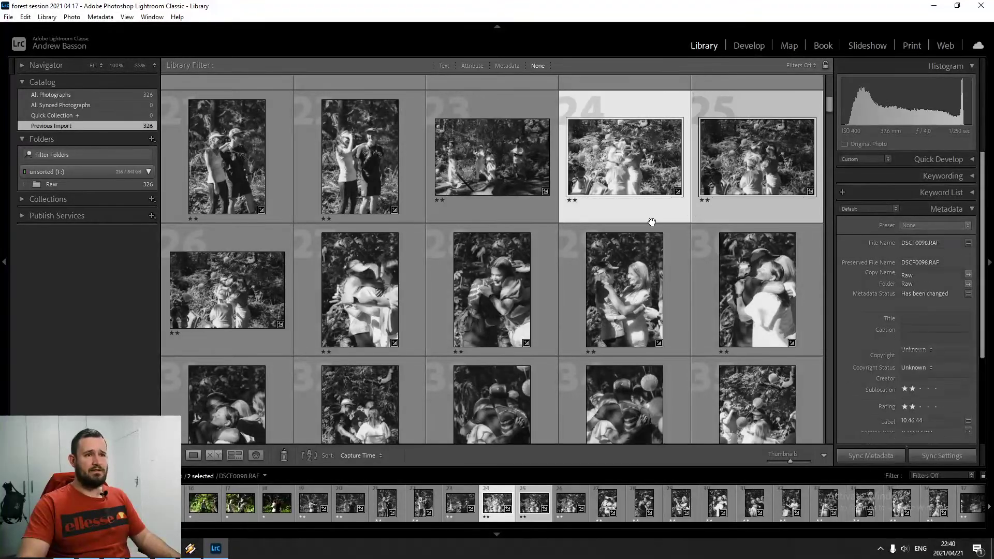
left_click(369, 301, "ctrl")
left_click(736, 300, "shift")
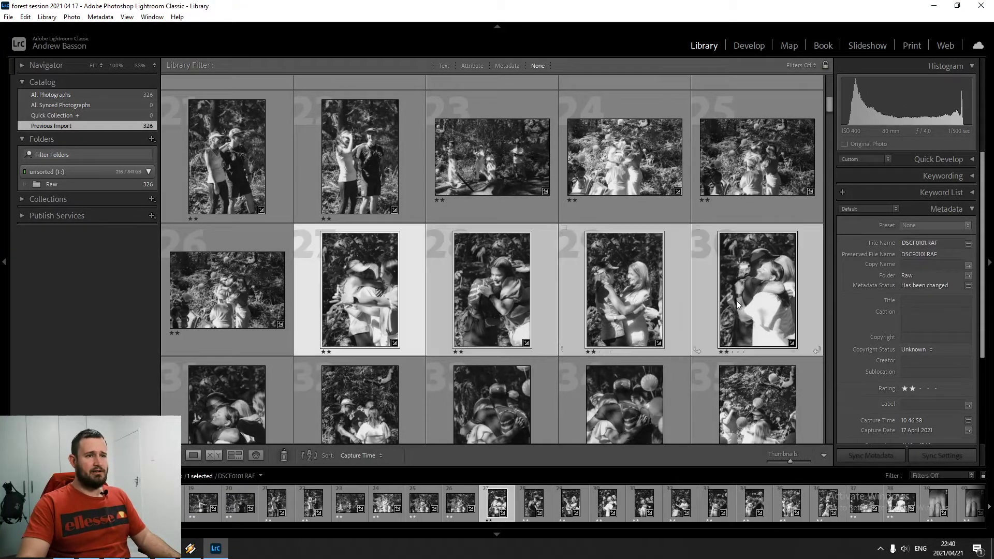
scroll(676, 288, "down", 2)
left_click(282, 311)
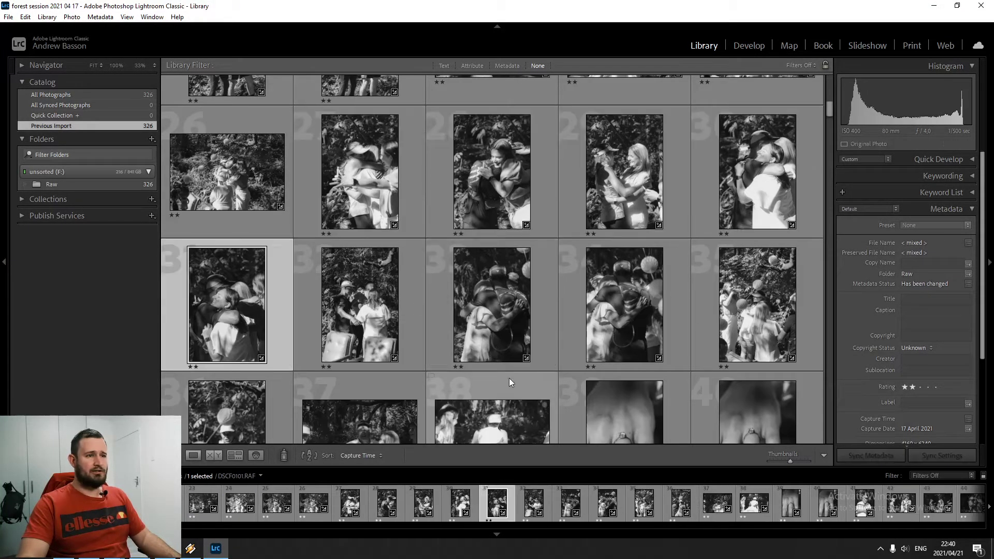
scroll(505, 326, "down", 2)
left_click(362, 321, "shift")
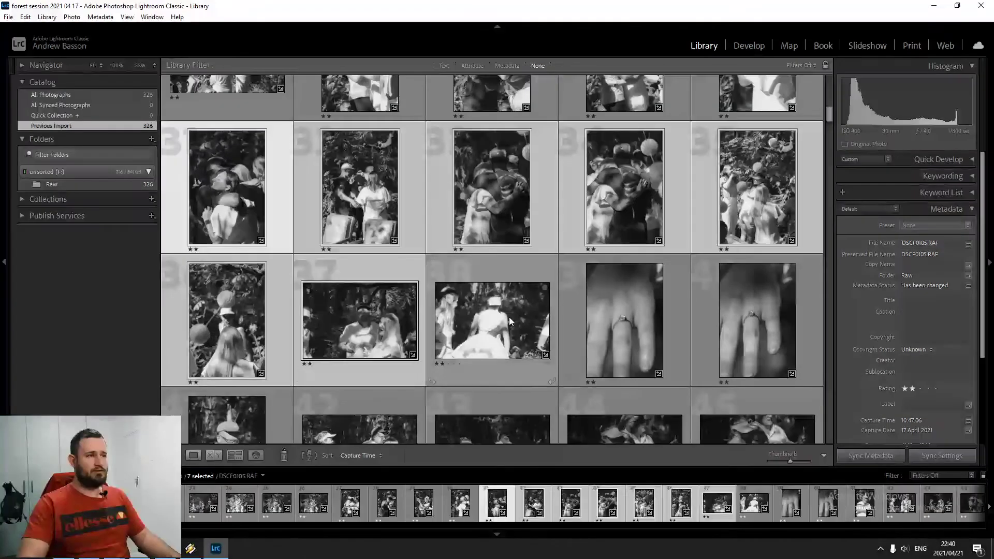
key("ctrl+z")
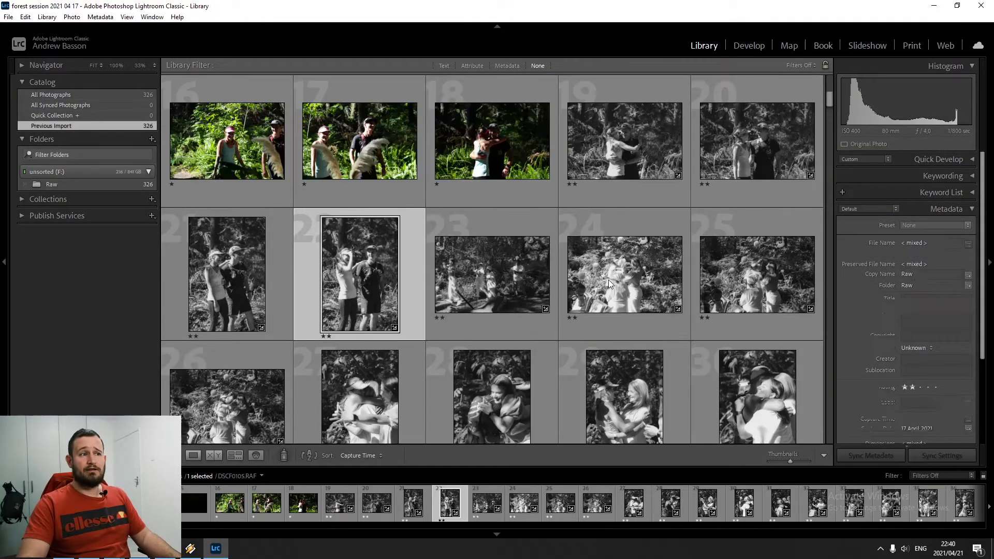
Step: Open DSCF0093.RAF, the hugging couple, in Develop and set Contrast to +14, Highlights to -60, Clarity to +25 and Dehaze to +25
left_click(635, 153)
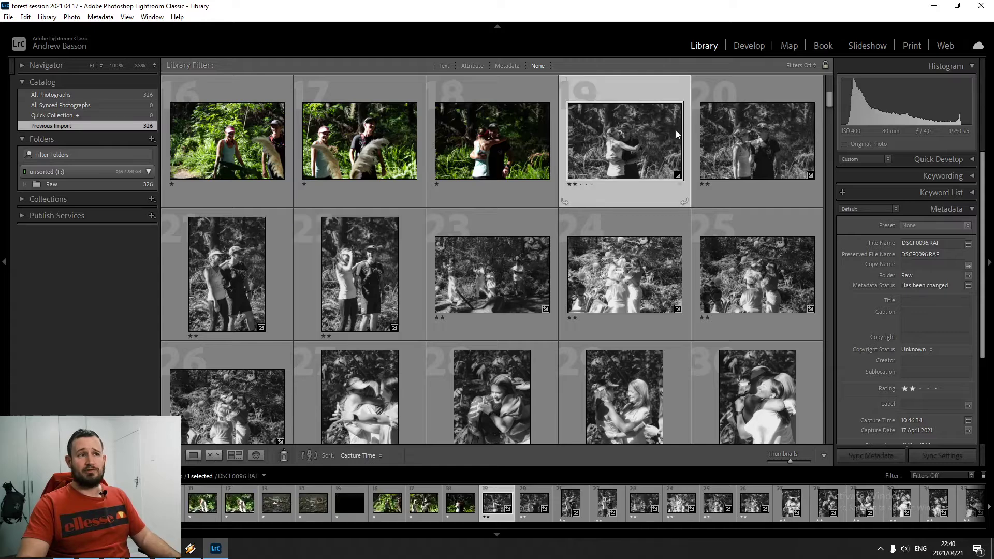
left_click(751, 46)
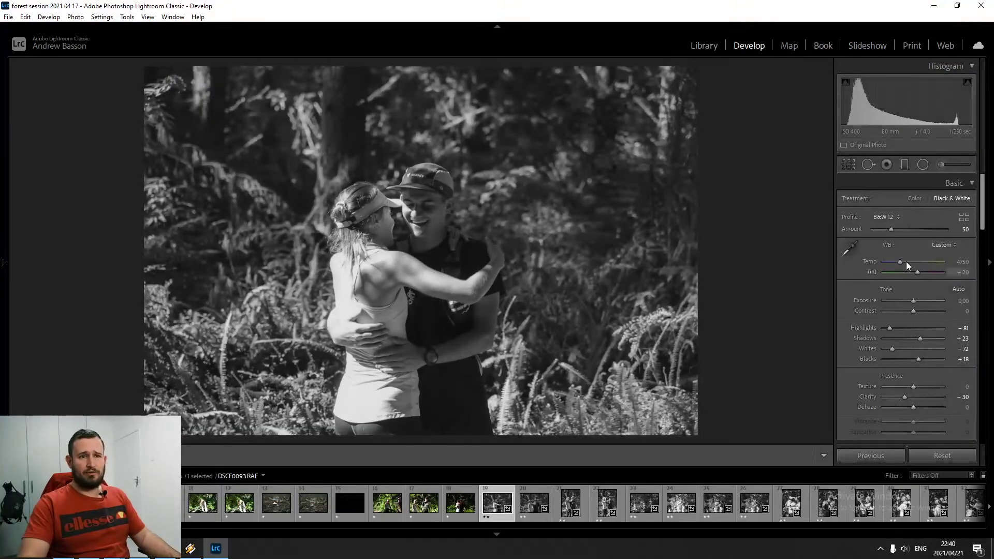
left_click_drag(914, 311, 896, 326)
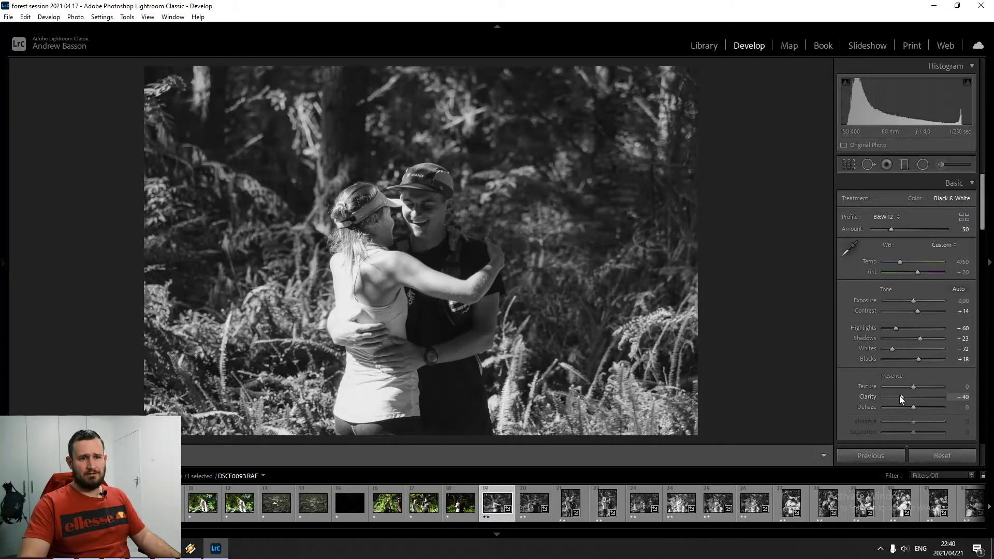
left_click_drag(898, 395, 921, 408)
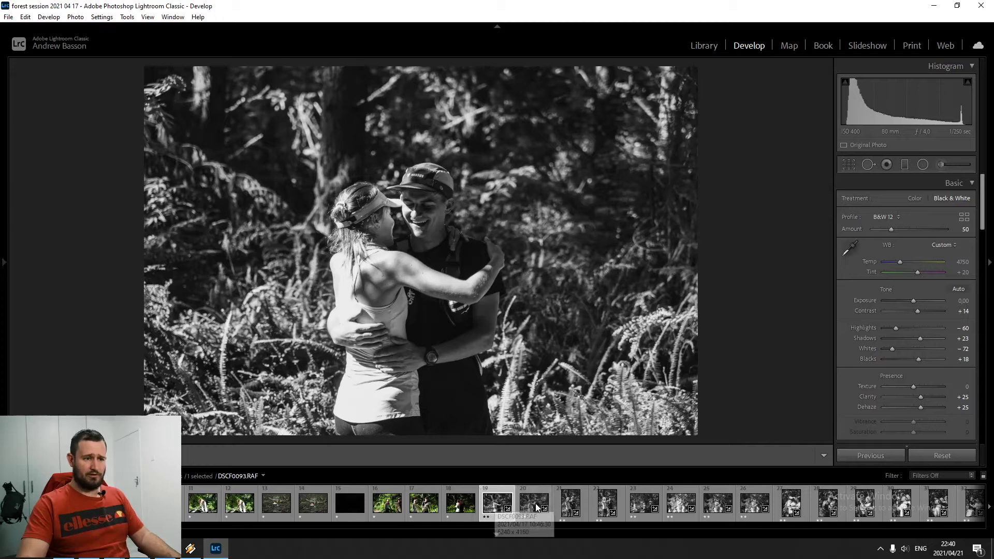
Step: Extend the selection from DSCF0093.RAF to photo 22 and synchronize its develop settings across these four photos
left_click(604, 509, "shift")
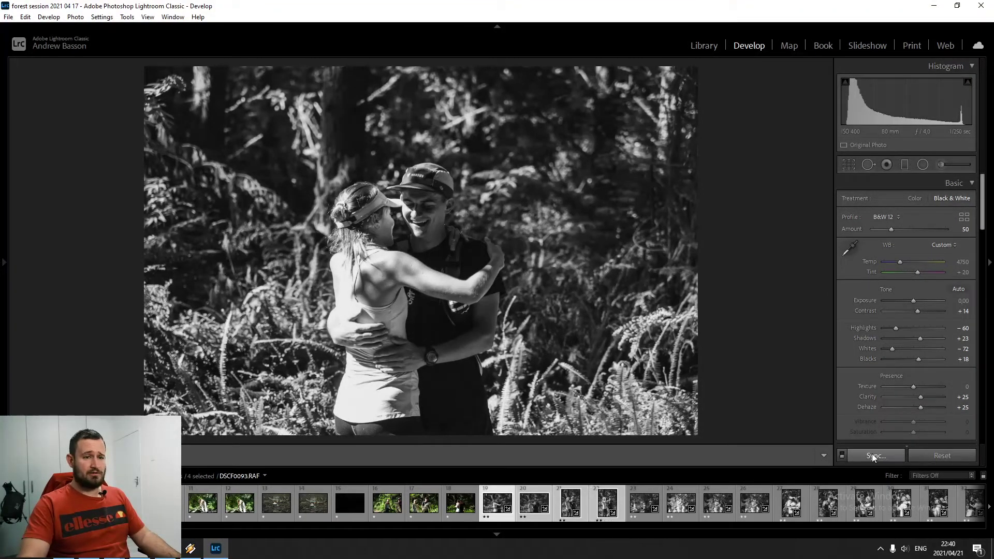
left_click(871, 453)
left_click(628, 395)
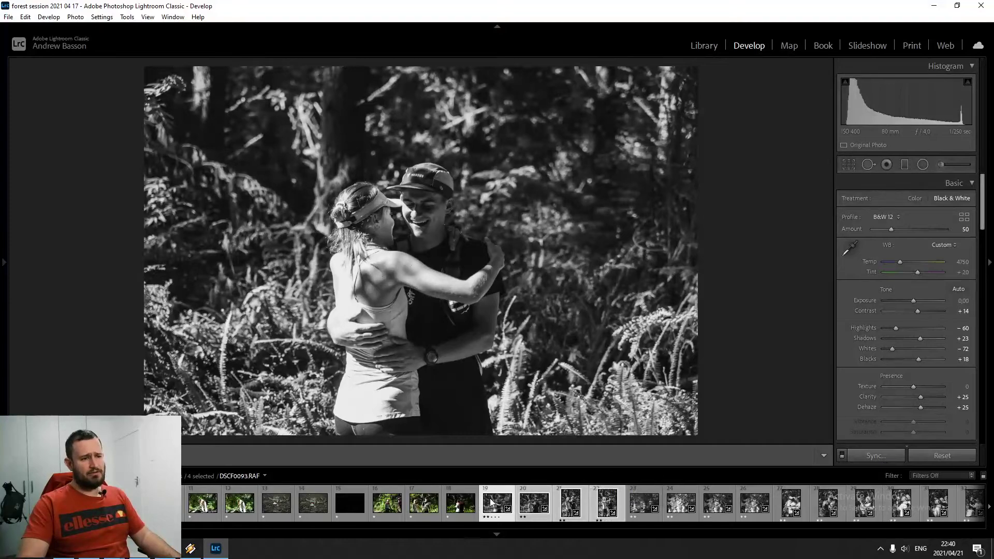
Step: Extend the selection to the last photo, number 326, and synchronize the develop settings of DSCF0093.RAF across all of them
scroll(497, 502, "down", 10)
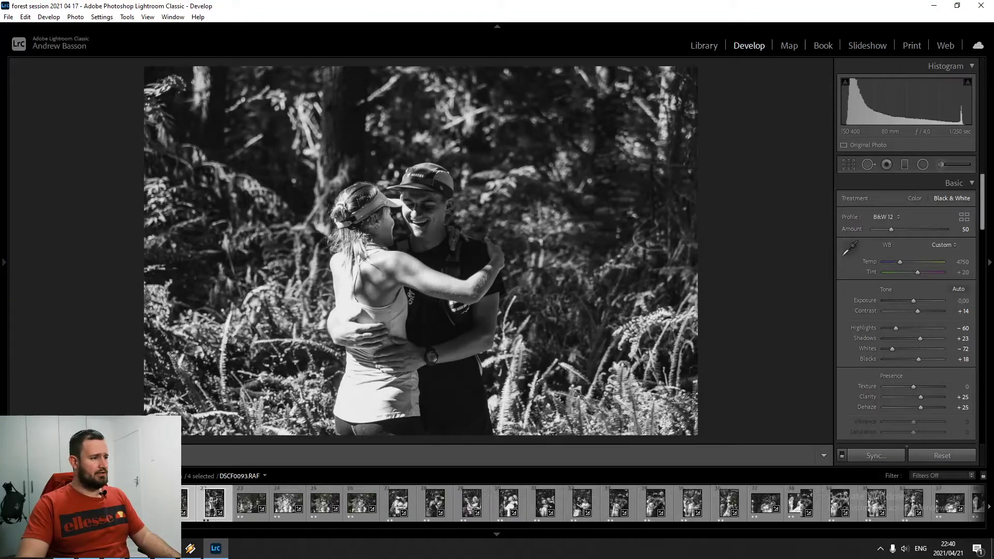
left_click(956, 507, "shift")
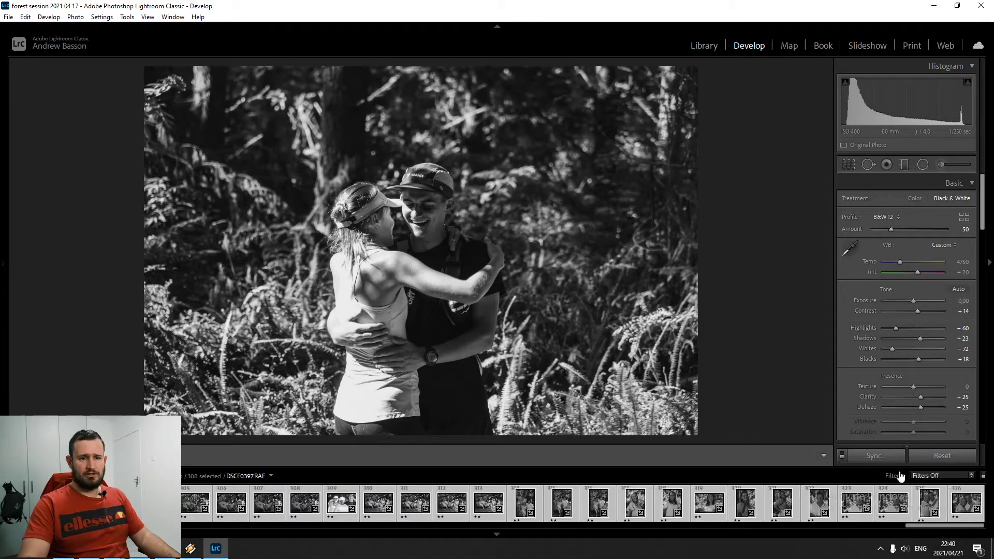
left_click(873, 455)
left_click(627, 393)
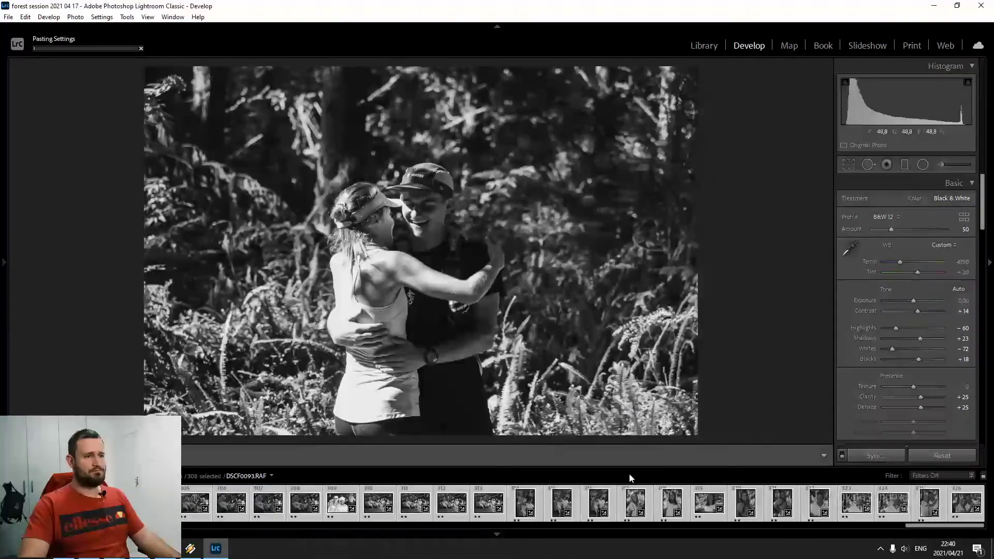
Step: Return to the start of the batch, open photo 23, the wide shot of four people, and set its rating to 0
left_click_drag(965, 531, 234, 530)
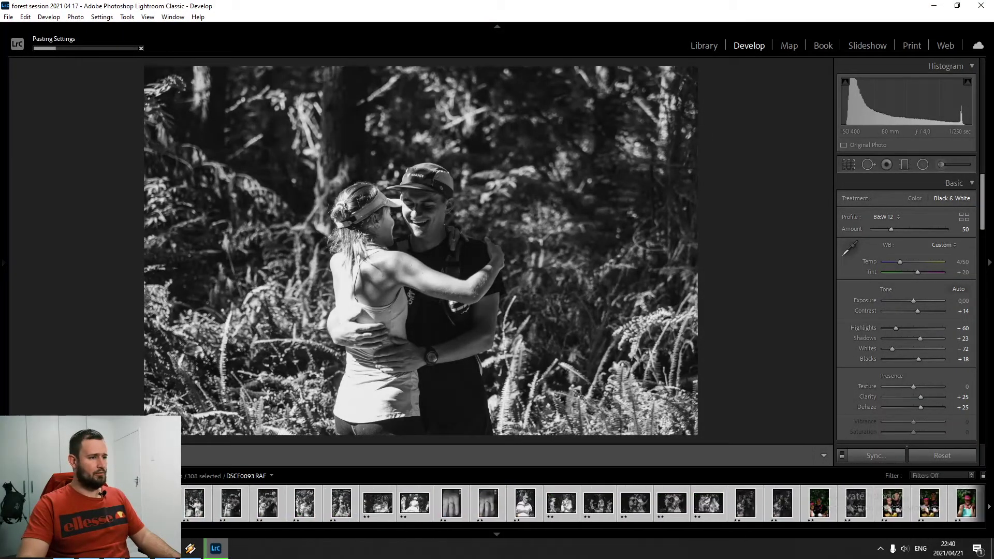
left_click(201, 502)
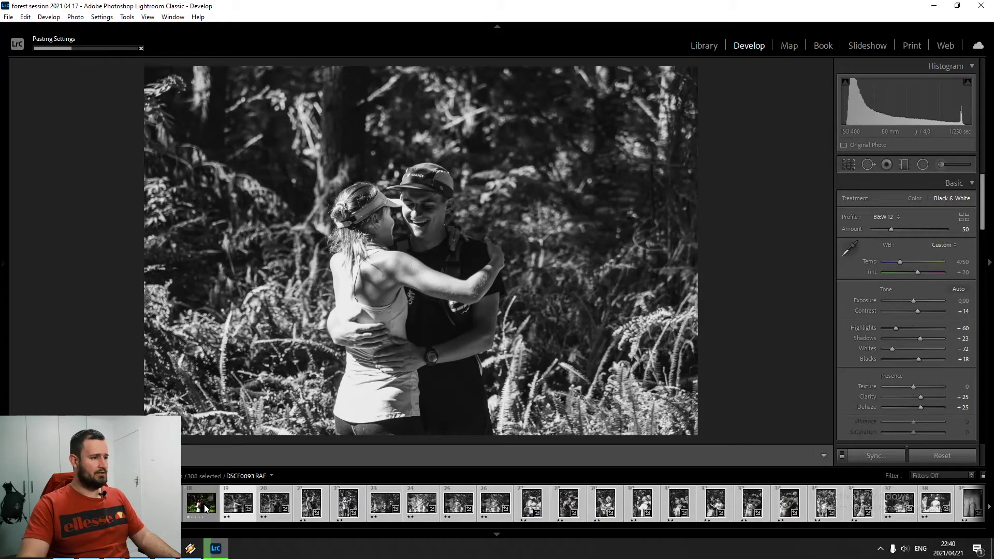
left_click(383, 507)
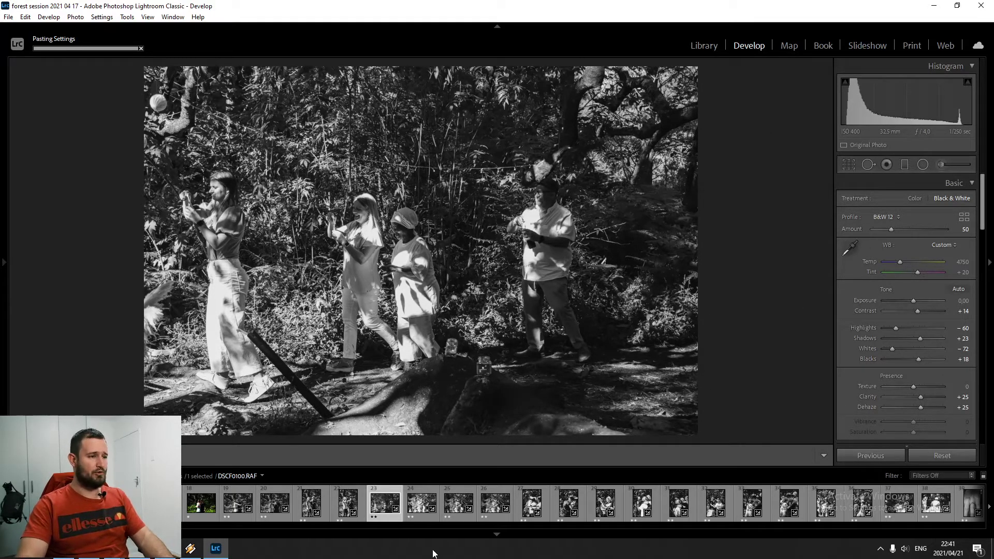
key("0")
Step: Open DSCF0098.RAF, the group hug with paper lanterns, and set Whites to -100 and Exposure to -1.49
left_click(419, 503)
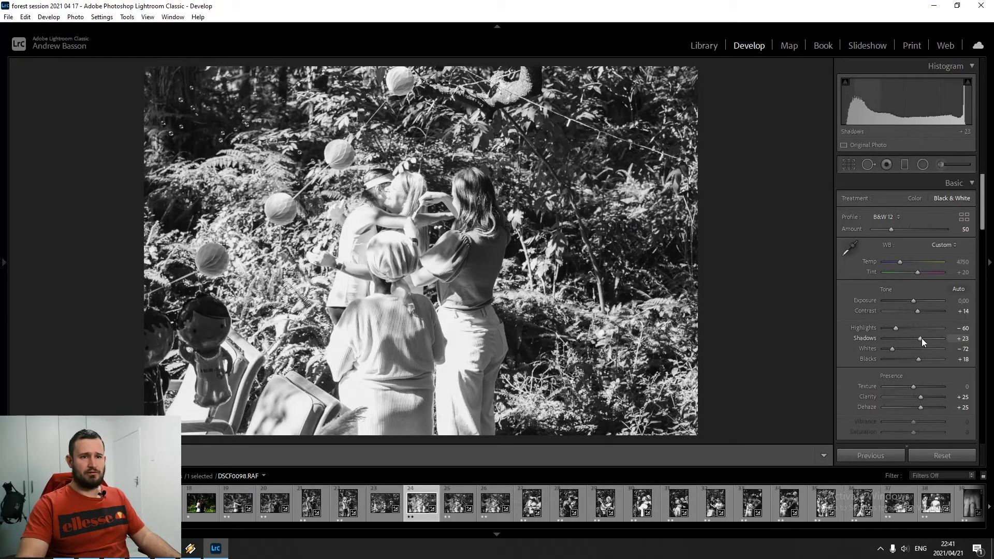
left_click_drag(892, 348, 880, 348)
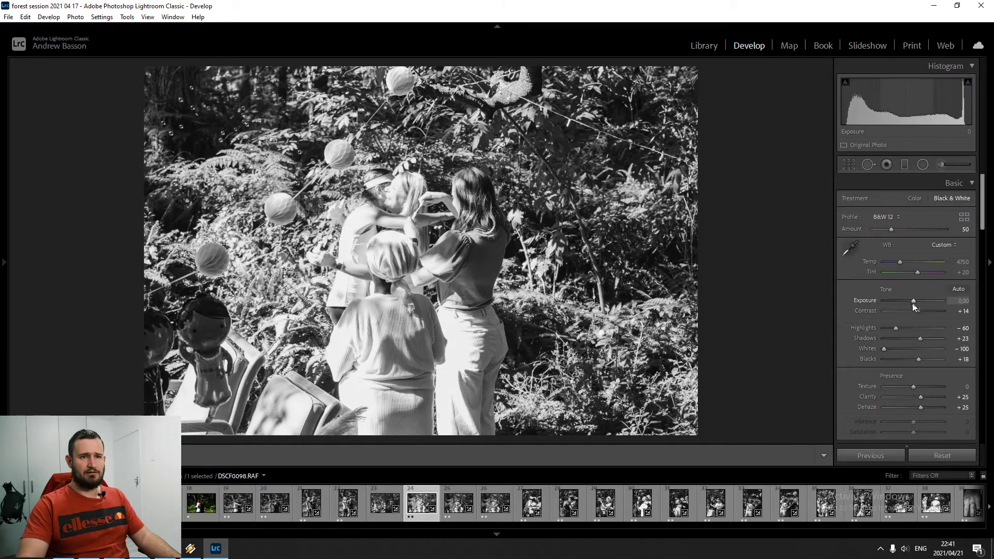
left_click_drag(913, 300, 905, 301)
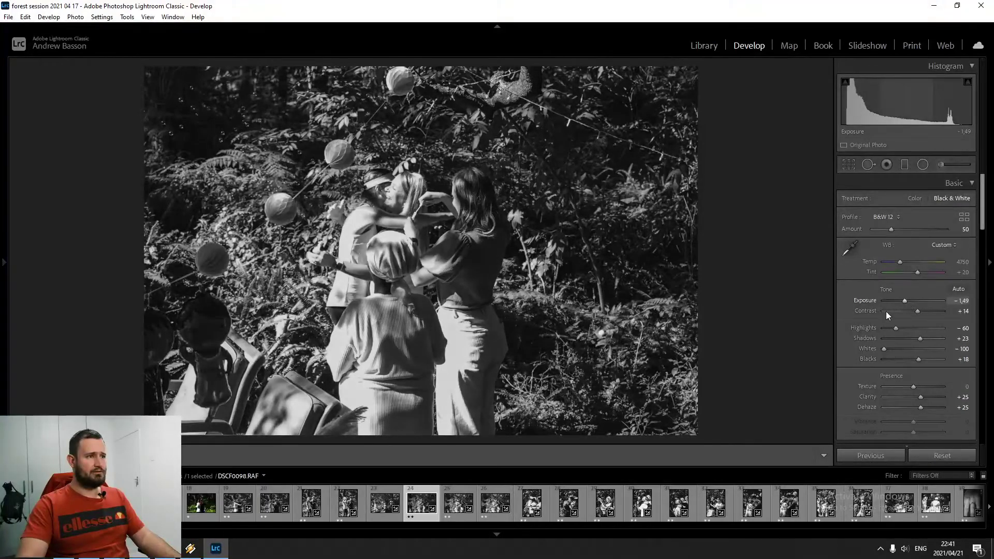
Step: Check the synchronized edits on the following photos up to DSCF0111.RAF and set that photo's rating to 0
left_click(456, 510)
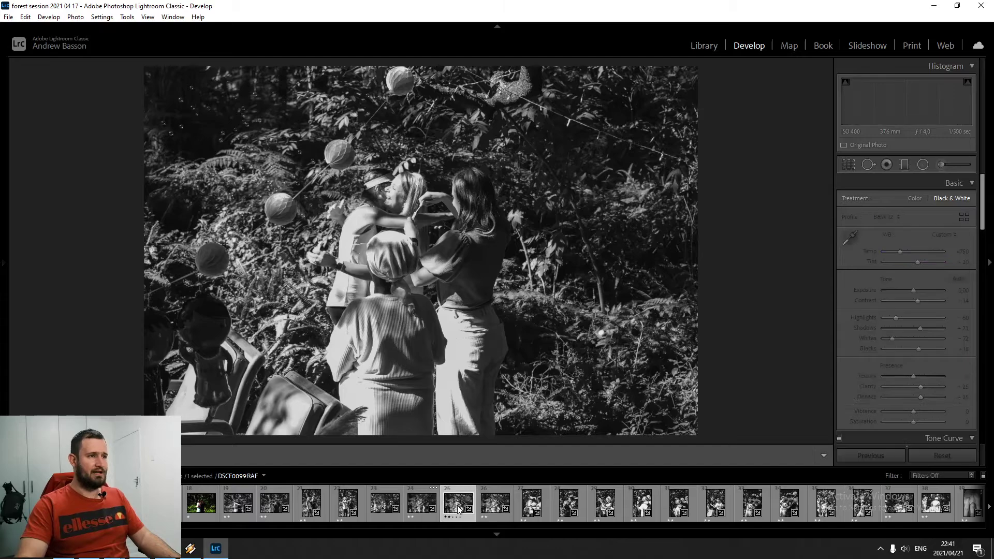
left_click(432, 504)
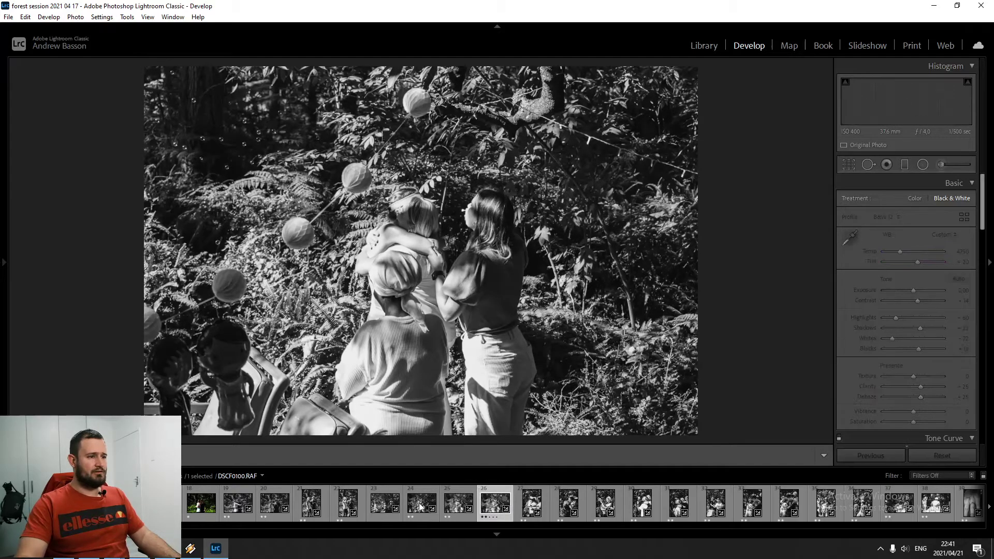
left_click(569, 504)
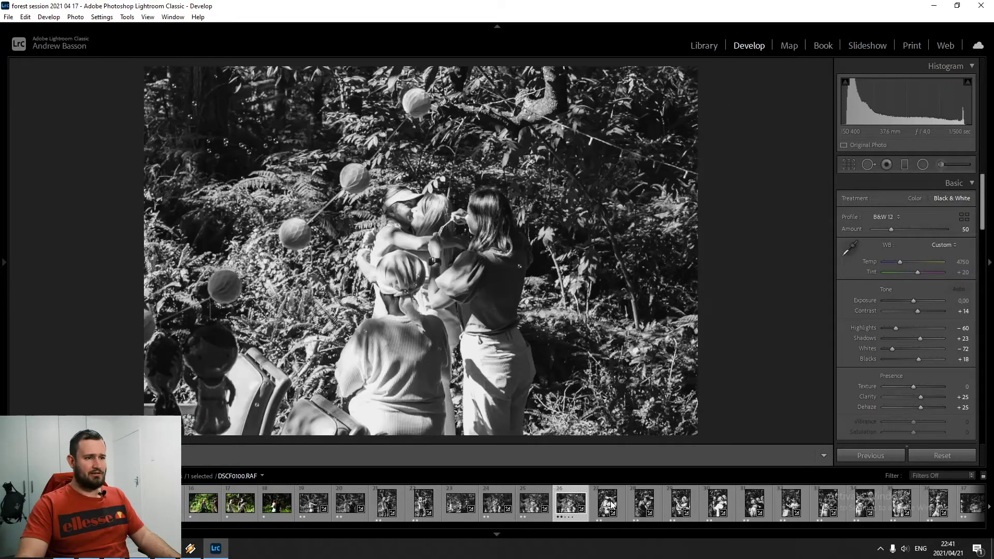
left_click(593, 504)
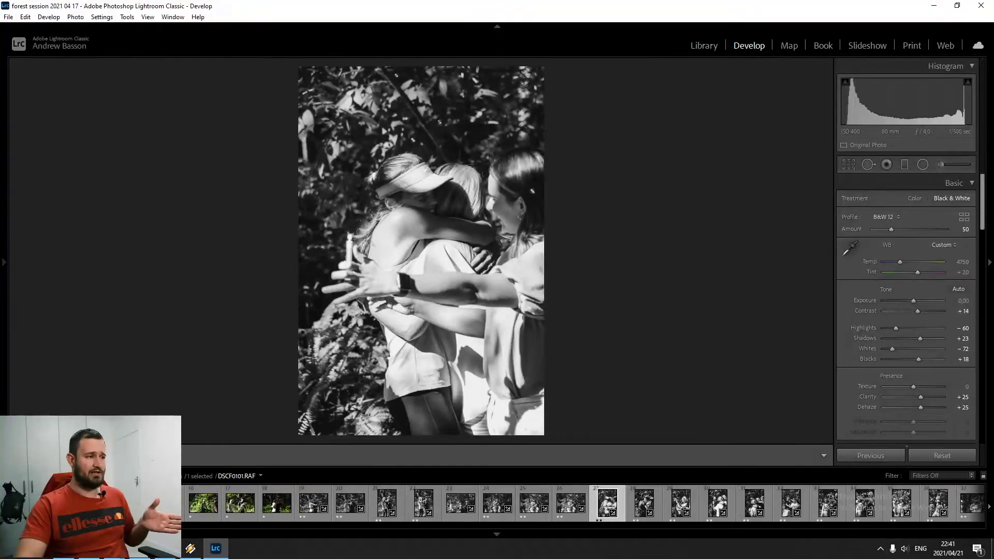
scroll(583, 502, "down", 5)
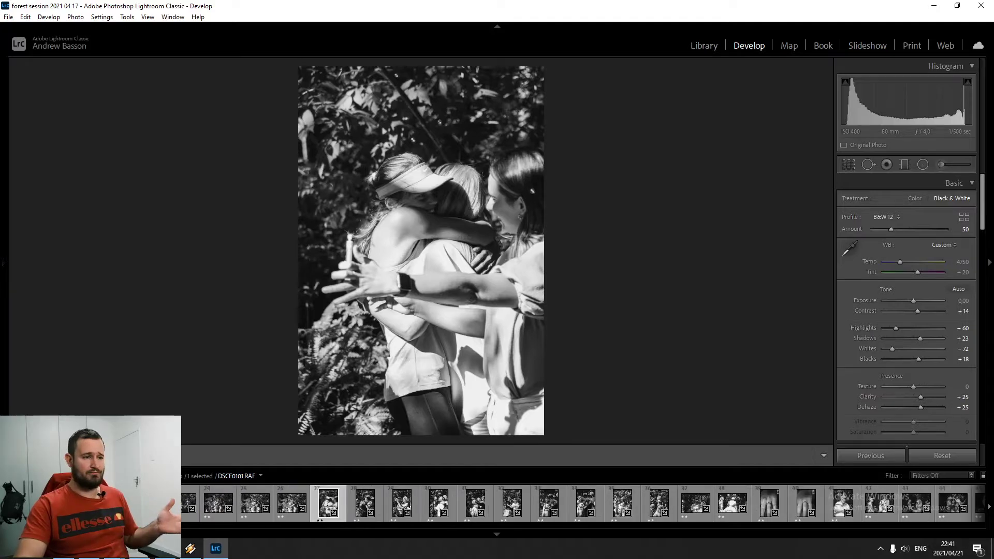
left_click(480, 501)
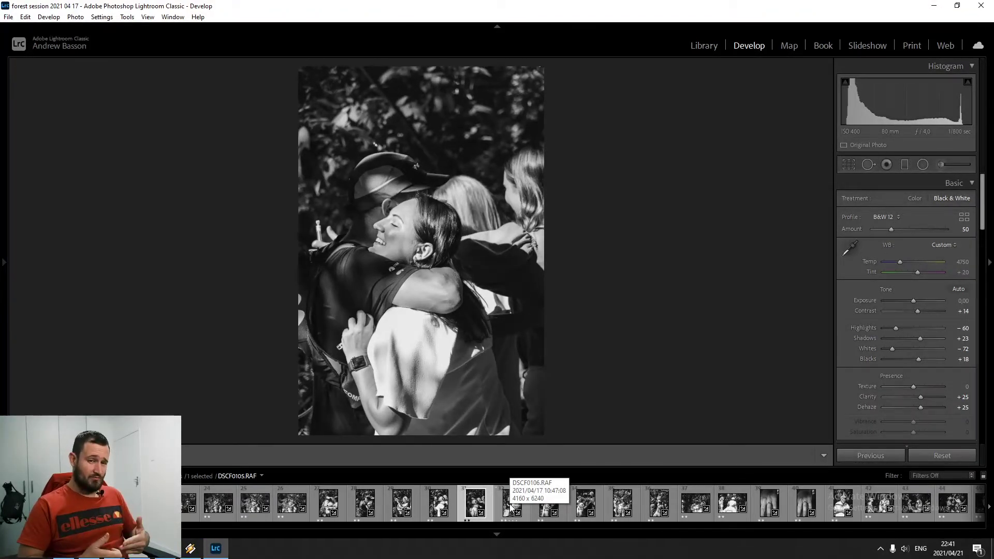
left_click(681, 506)
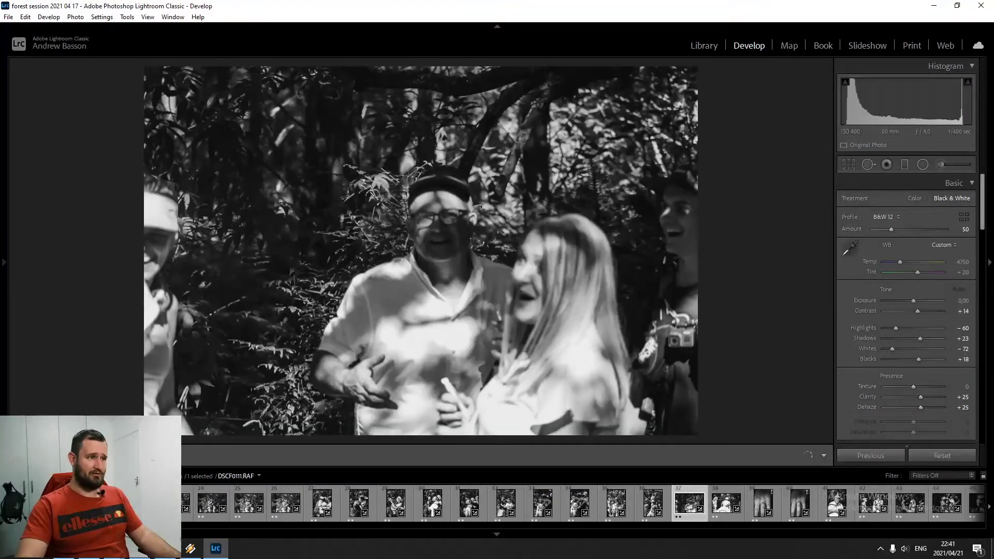
key("0")
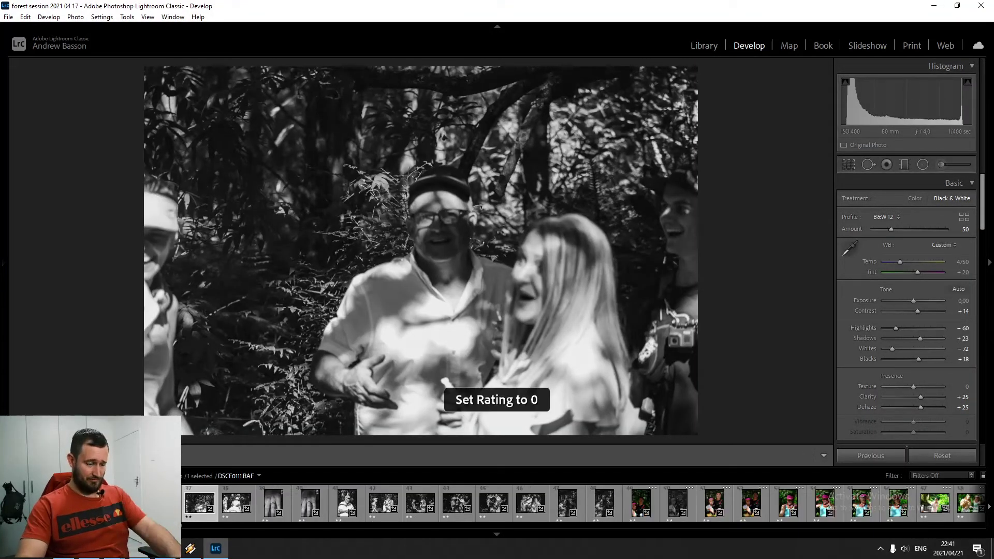
Step: Compare the synchronized black-and-white edits on the photos between DSCF0111.RAF and DSCF0119.RAF
left_click(344, 506)
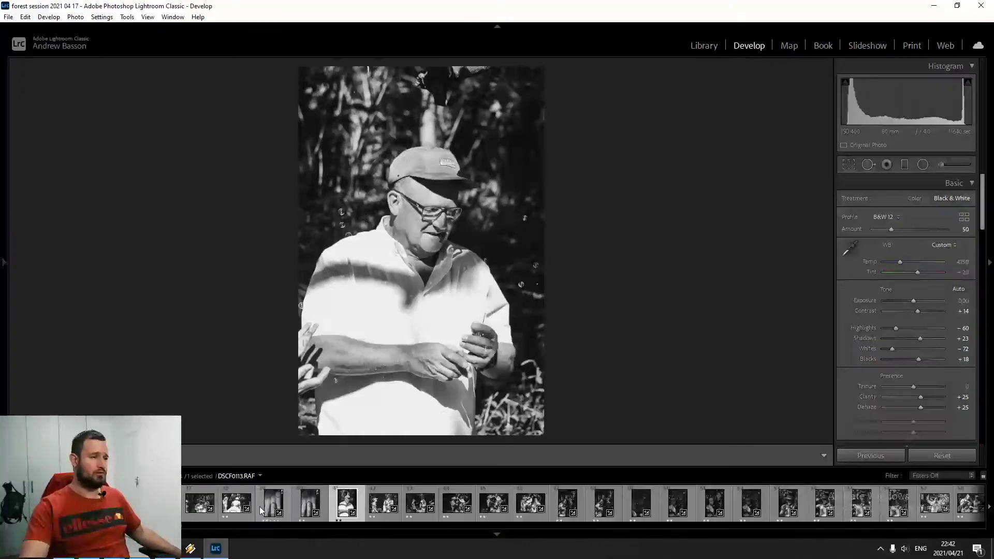
left_click(226, 506)
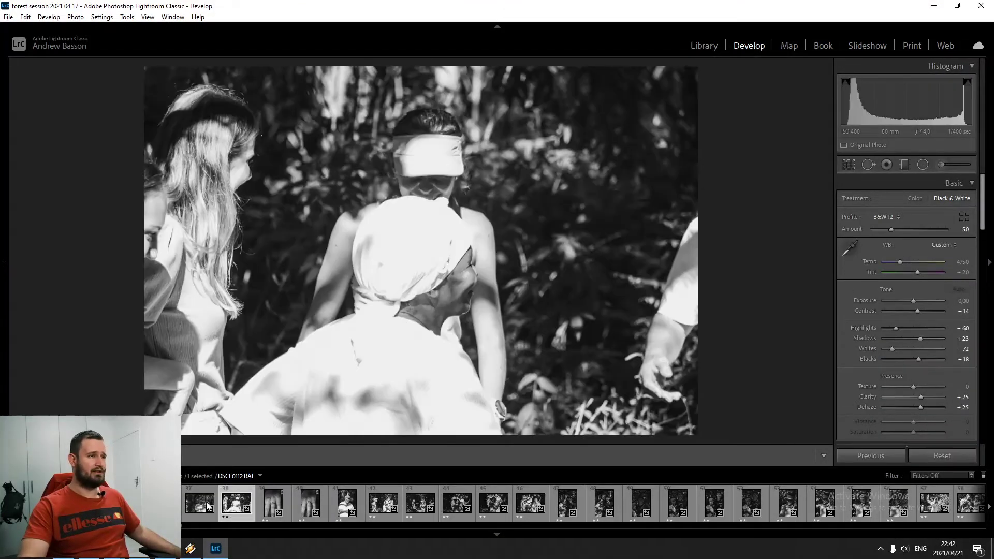
left_click(198, 508)
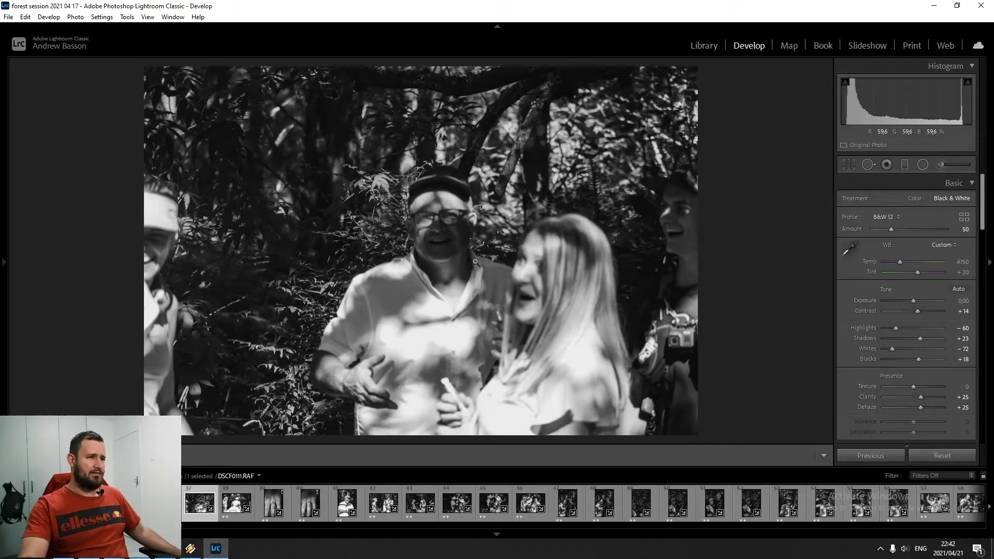
left_click(236, 508)
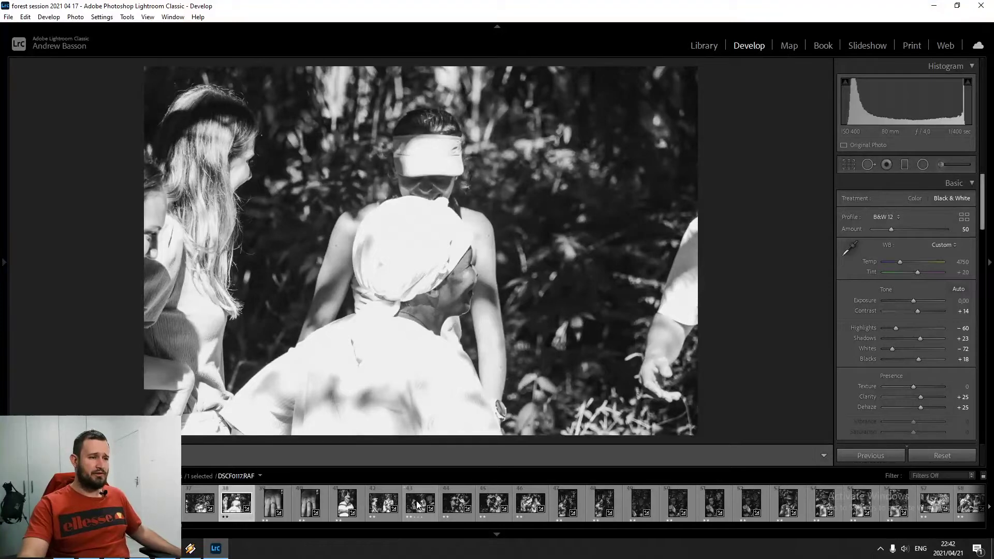
left_click(418, 505)
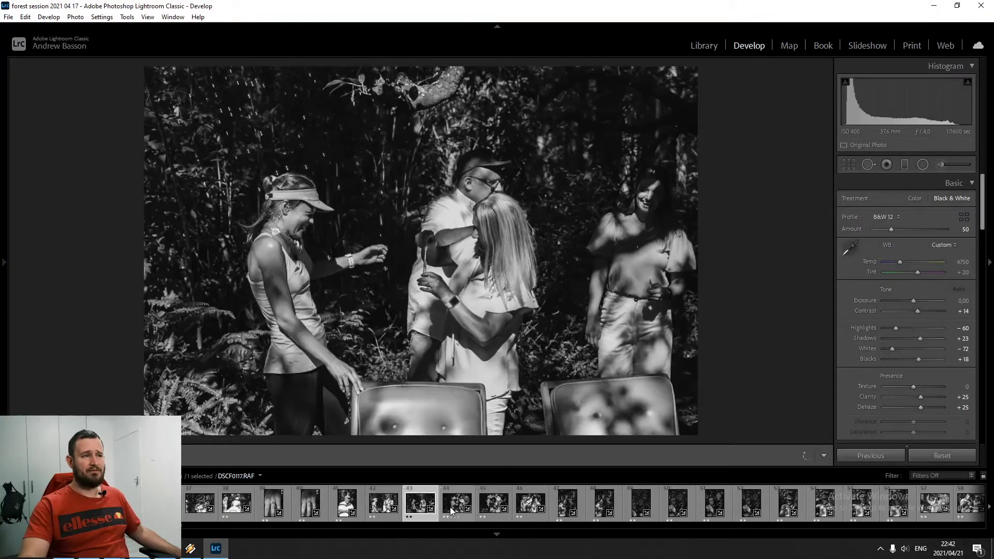
left_click(451, 509)
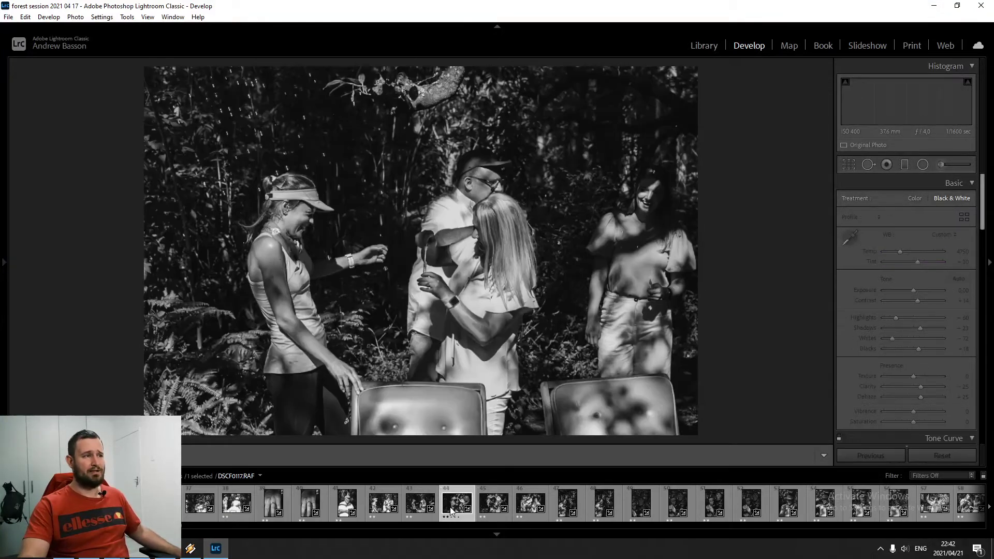
left_click(500, 512)
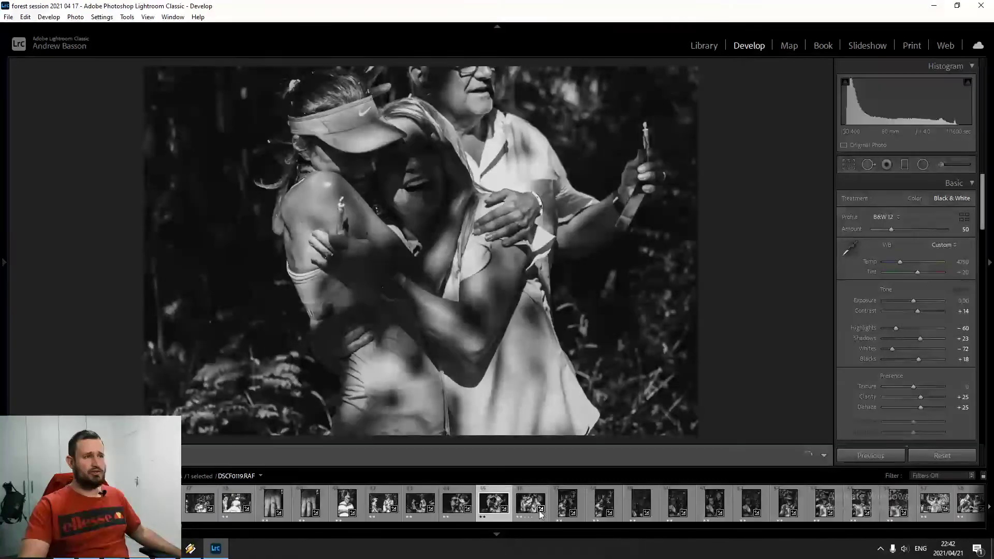
Step: Set Shadows to +74 and Blacks to +28 on DSCF0118.RAF, and synchronize its settings with the next two photos
left_click(454, 508)
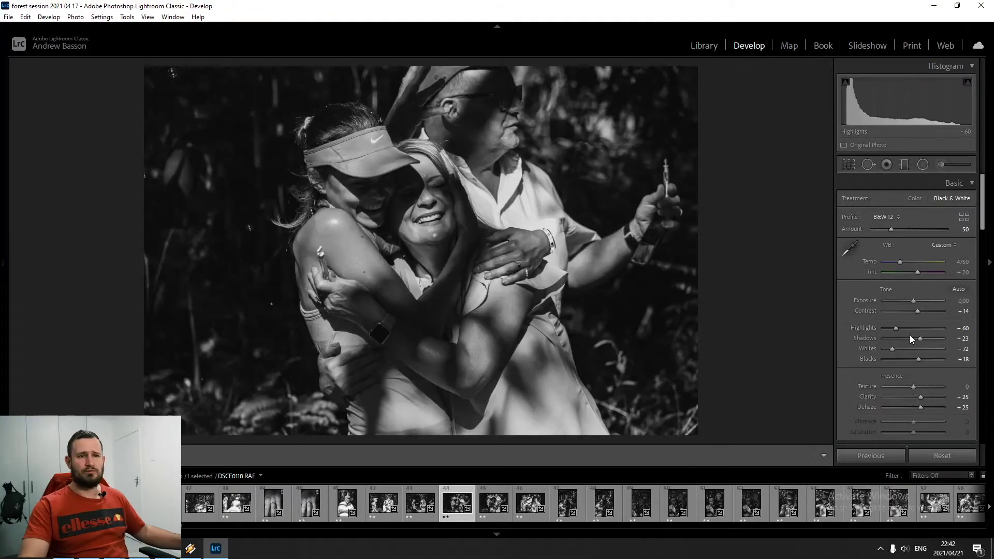
left_click_drag(919, 358, 935, 341)
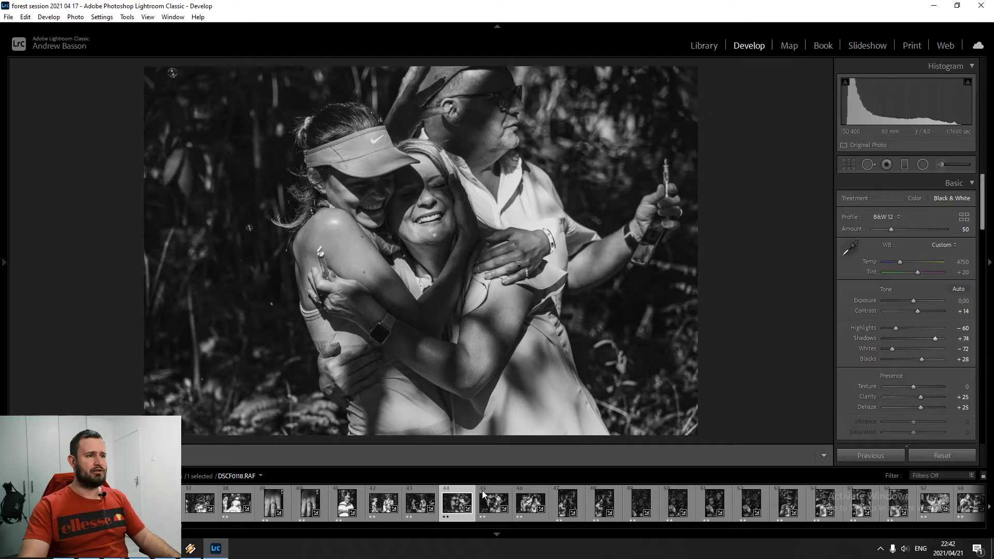
left_click(537, 498, "shift")
left_click(871, 456)
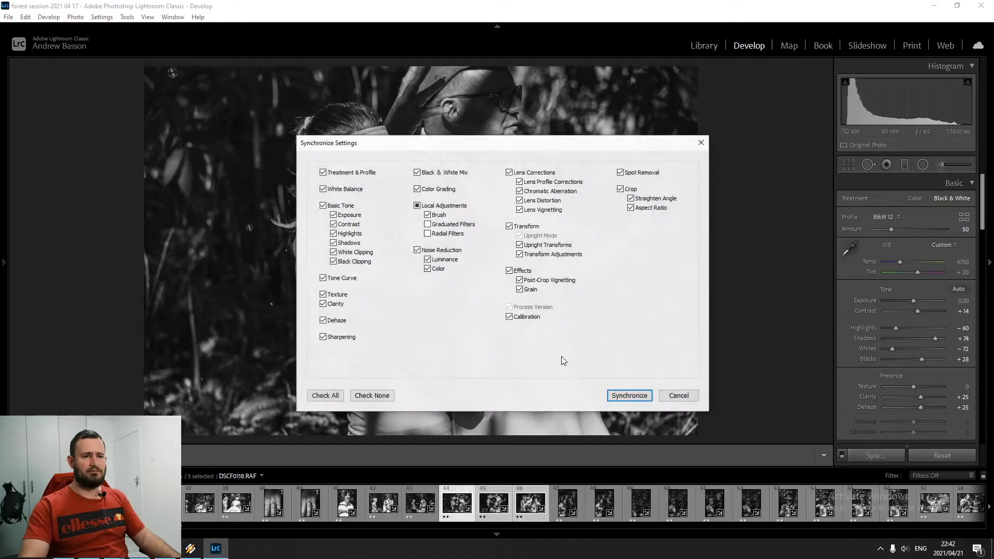
left_click(628, 394)
Step: Set Shadows to +70 and Blacks to +47 on DSCF0121.RAF, the couple's portrait, and synchronize its settings with the next five photos
left_click(568, 504)
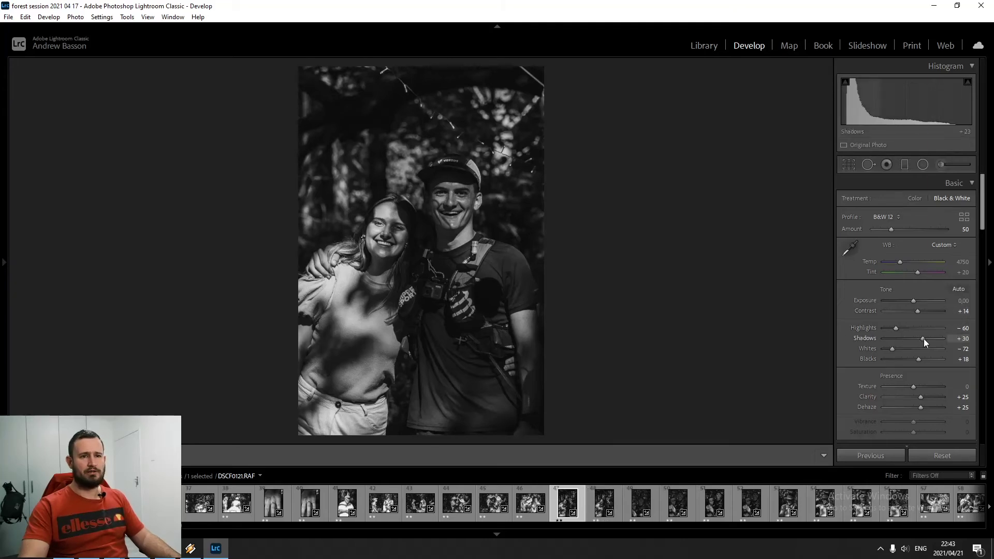
left_click_drag(923, 339, 933, 340)
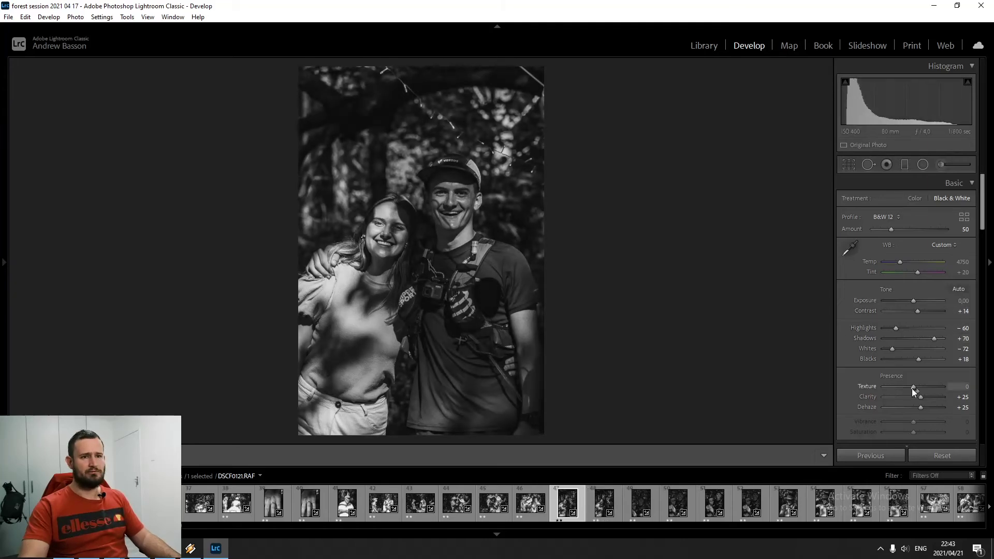
left_click_drag(919, 359, 926, 360)
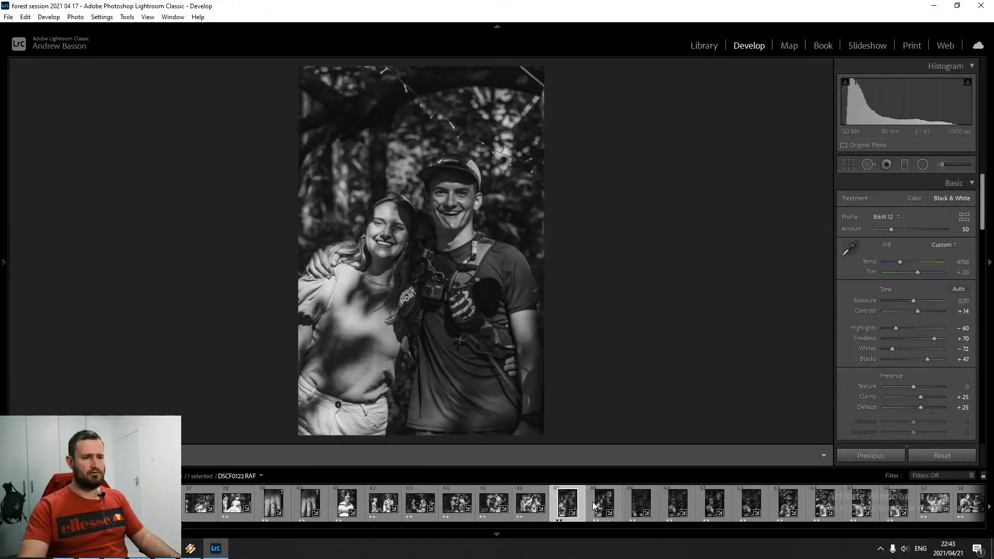
left_click(746, 503, "shift")
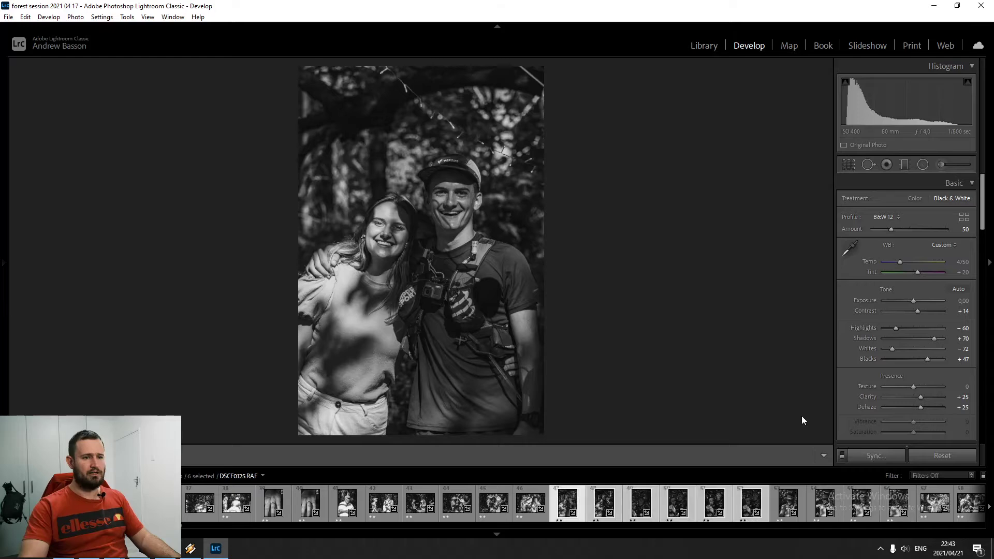
key("ctrl+shift+s")
key("Return")
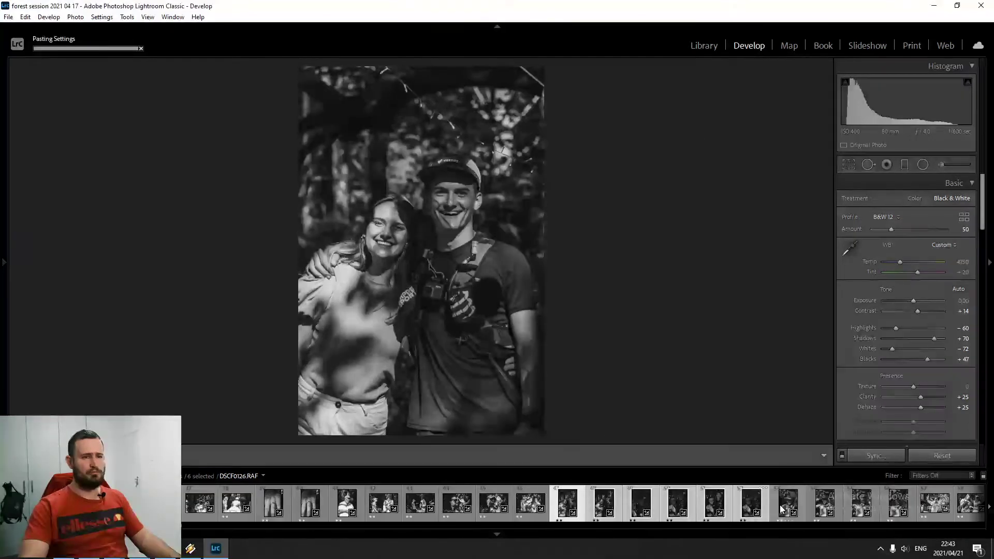
Step: Open DSCF0126.RAF, the laughing woman in a visor, and set Contrast to +2 and Exposure to +0.61
left_click(573, 504)
scroll(572, 505, "down", 10)
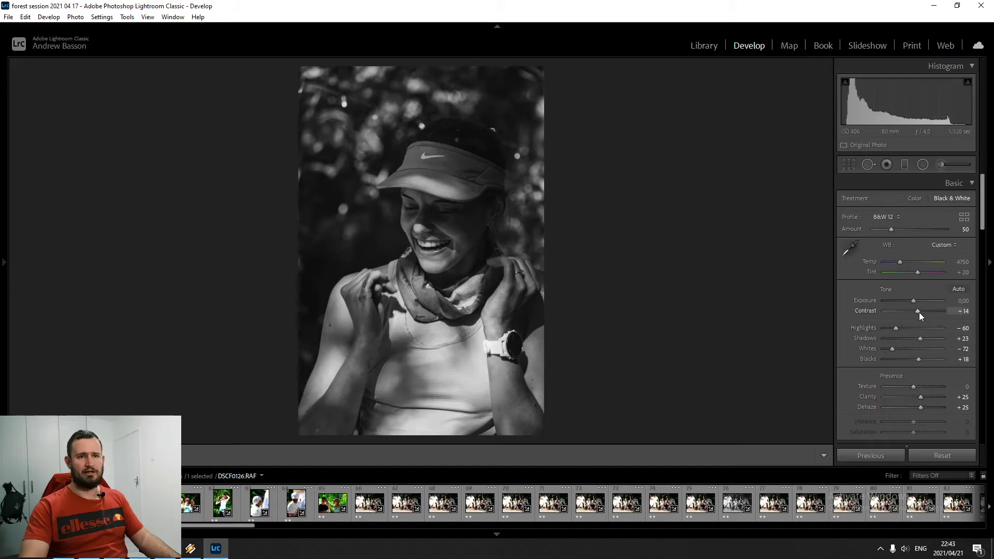
left_click_drag(918, 313, 917, 300)
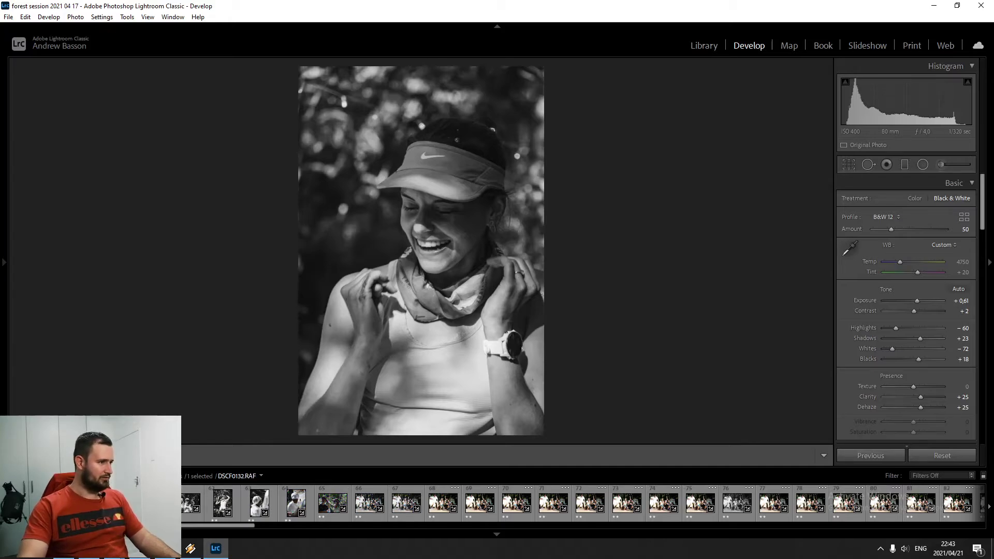
Step: On the photo of three women, set Exposure to -0.26, Shadows to +39, Highlights and Whites to -95, and synchronize the settings across three photos
left_click(76, 503)
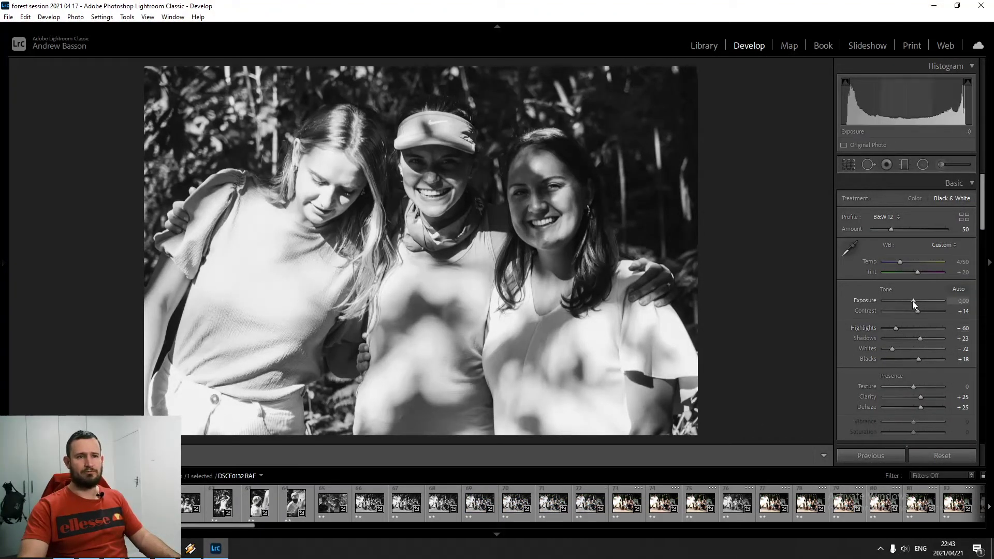
left_click_drag(912, 301, 911, 299)
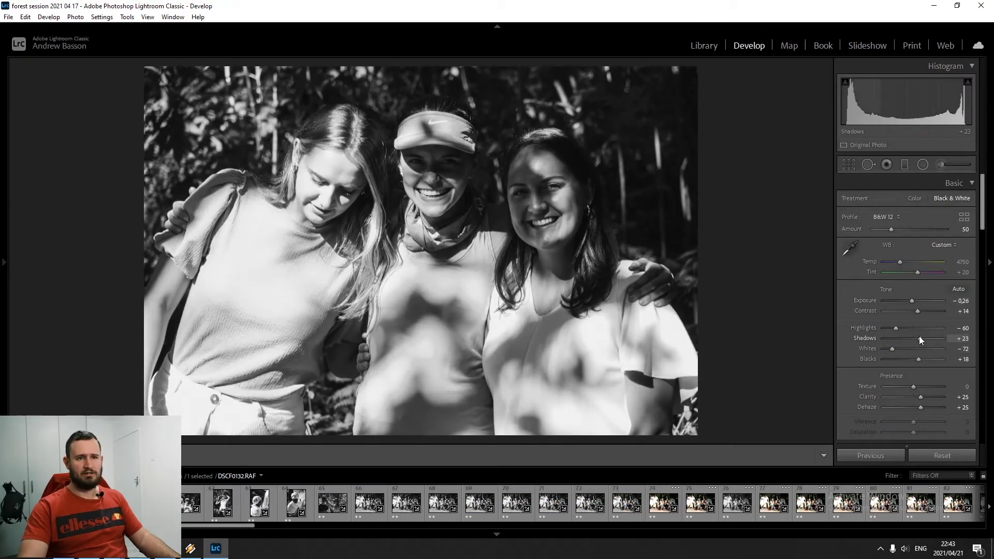
left_click_drag(919, 337, 884, 328)
key("shift+Left")
key("shift+Left")
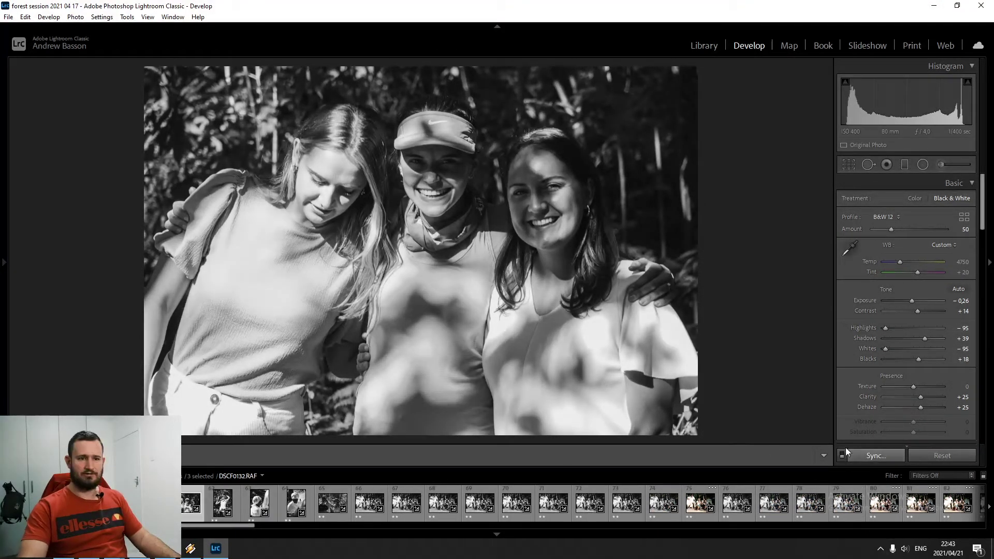
left_click(848, 451)
key("Return")
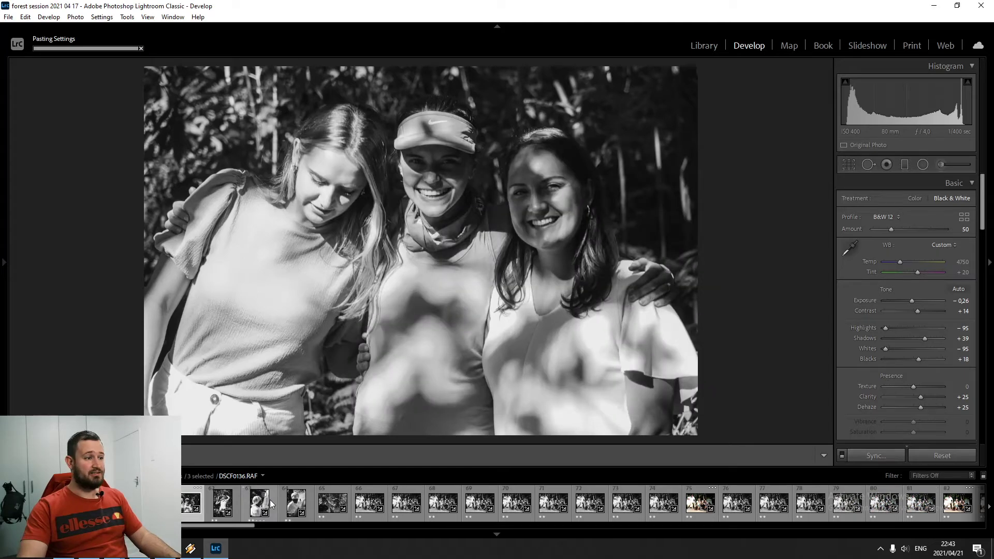
Step: Set Blacks to +47, Shadows to +44 and Highlights to -74 on DSCF0136.RAF, the headscarf portrait, and synchronize its settings with the next photo
key("Left")
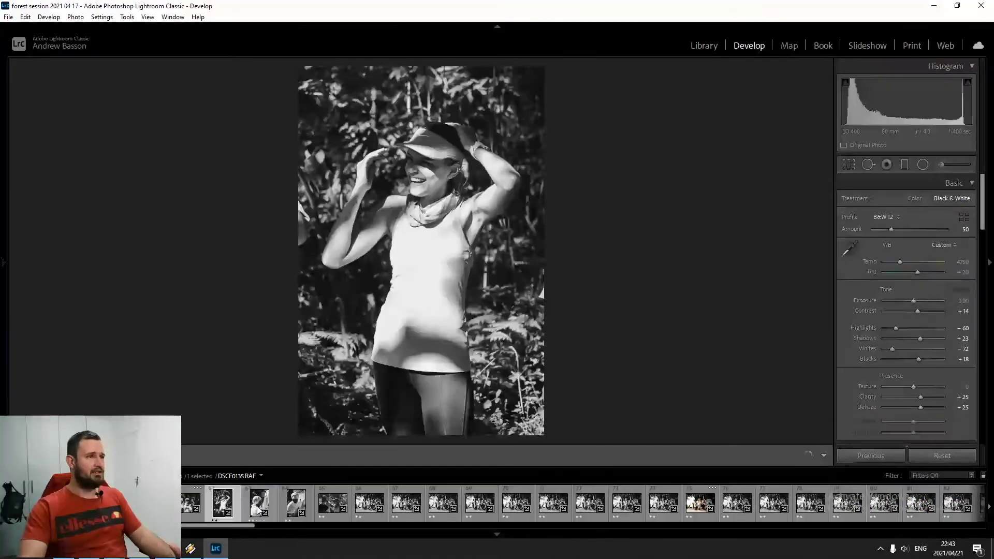
left_click(257, 504)
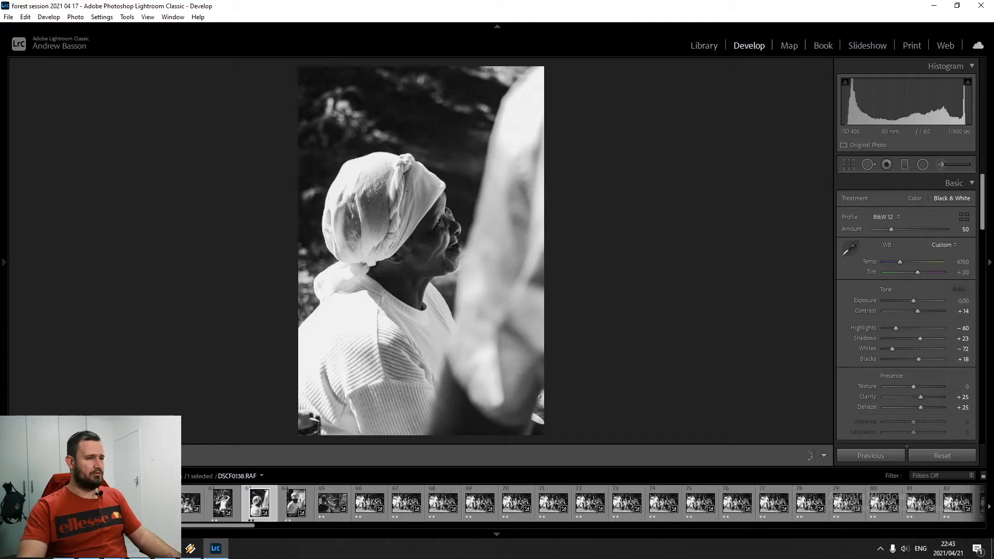
left_click_drag(918, 358, 890, 327)
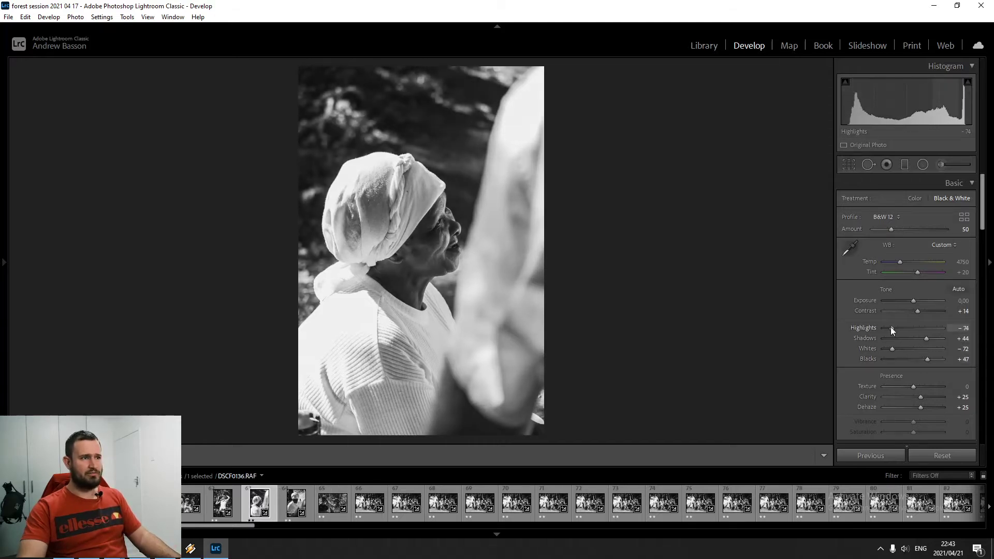
left_click(290, 513, "ctrl")
left_click(861, 461)
left_click(630, 398)
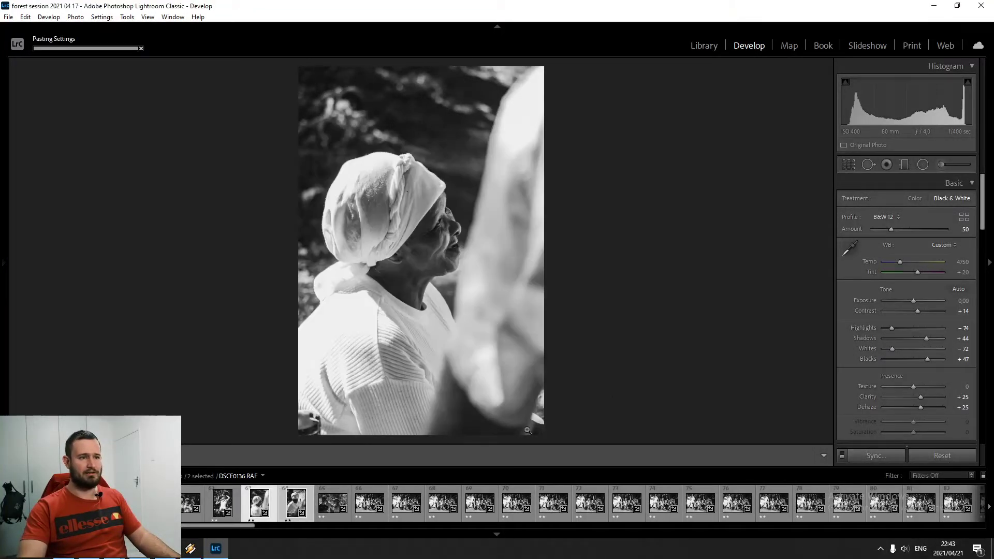
Step: Browse the seated group shots starting at DSCF0139.RAF and select DSCF0142.RAF, photo 69
left_click(367, 502)
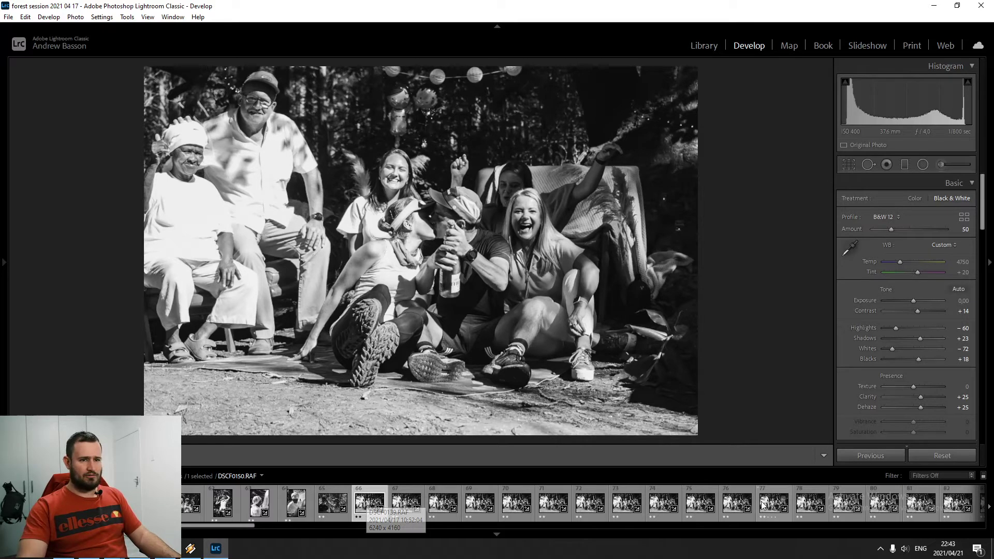
key("Right")
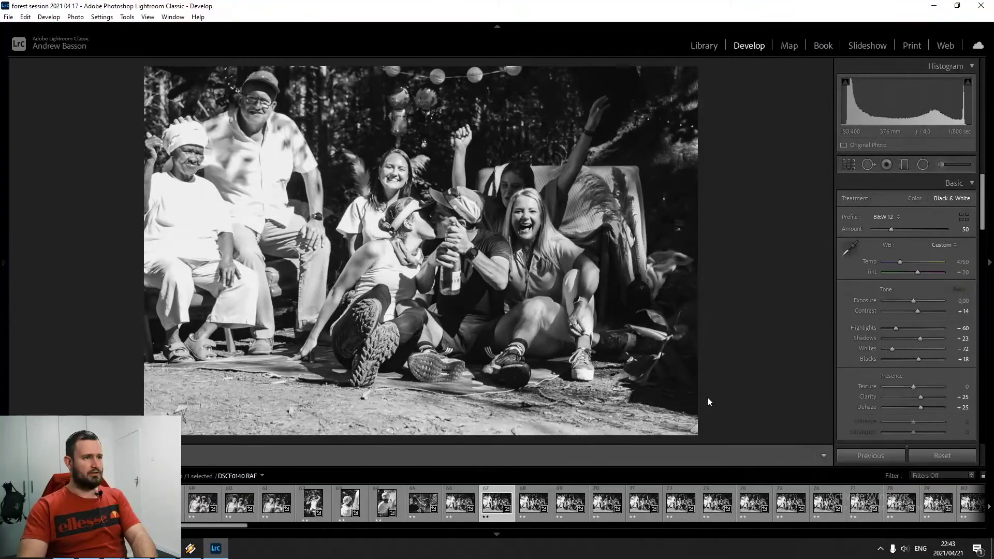
key("Right")
key("Right")
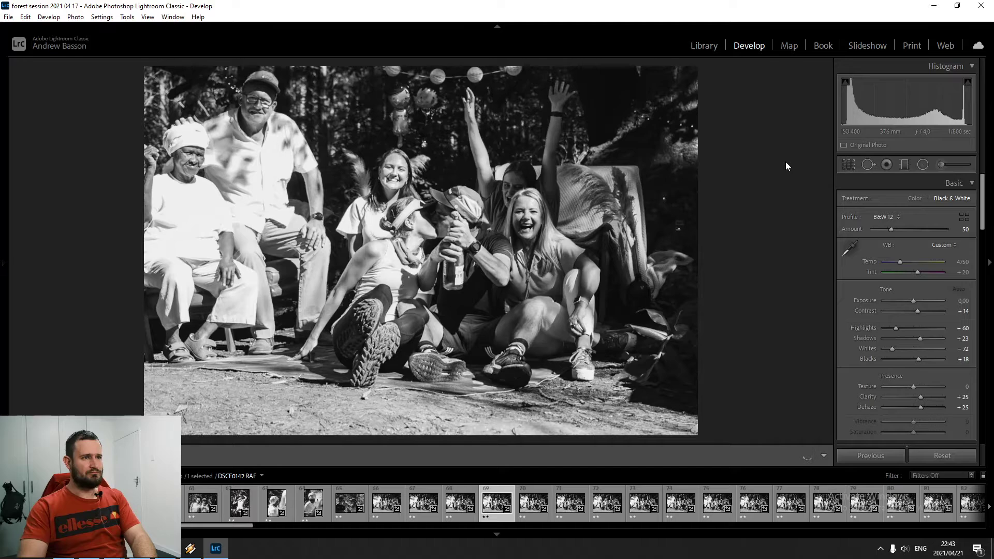
Step: In the Library grid, set the rating of photos 69 to 102 to 0, and open DSCF0176.RAF, the champagne spray shot, in Develop
left_click(704, 48)
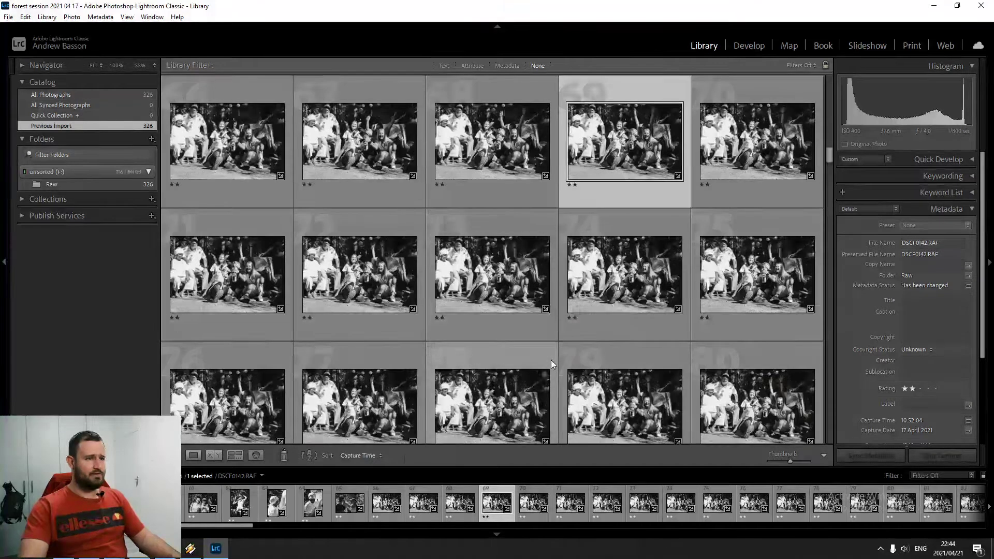
scroll(550, 359, "down", 4)
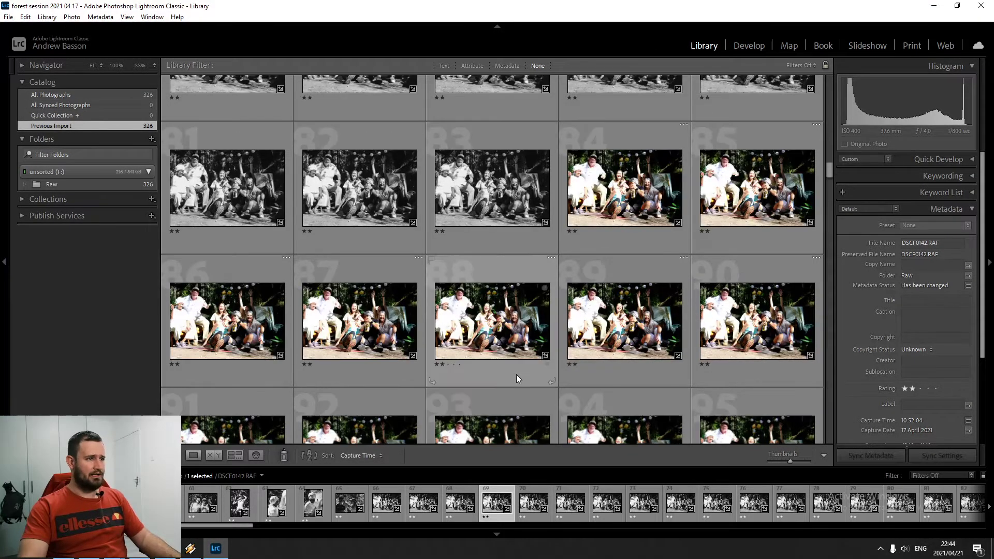
scroll(516, 374, "down", 2)
scroll(489, 373, "down", 2)
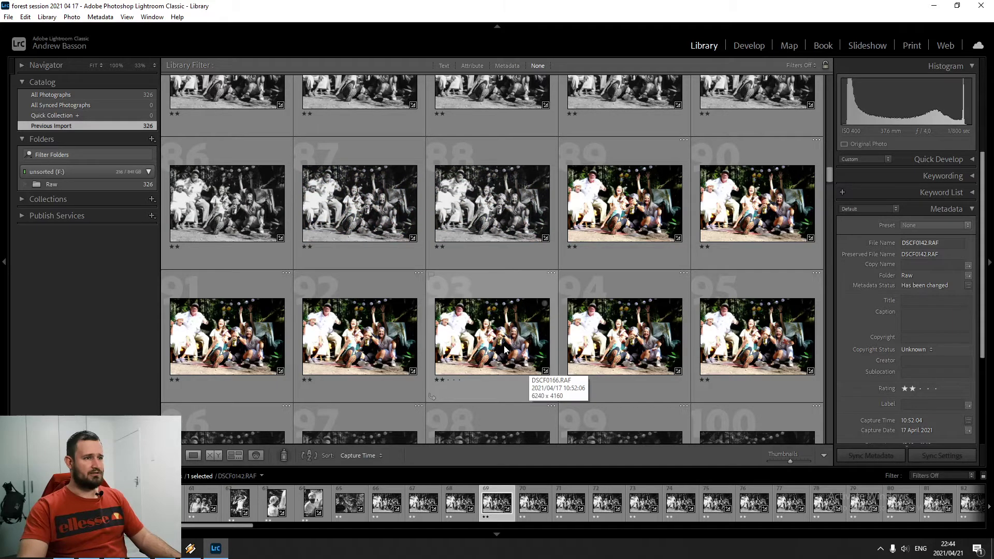
scroll(774, 376, "down", 2)
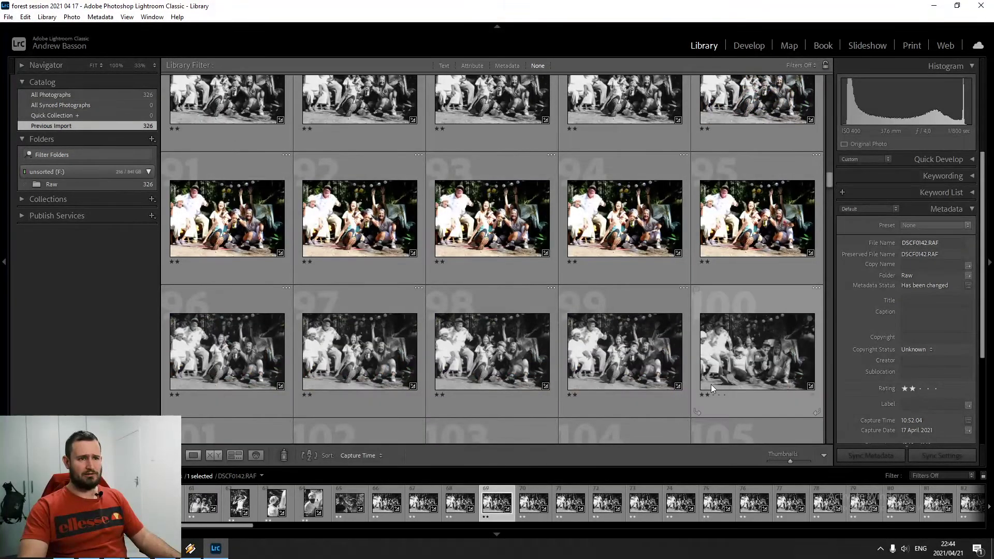
scroll(585, 370, "down", 2)
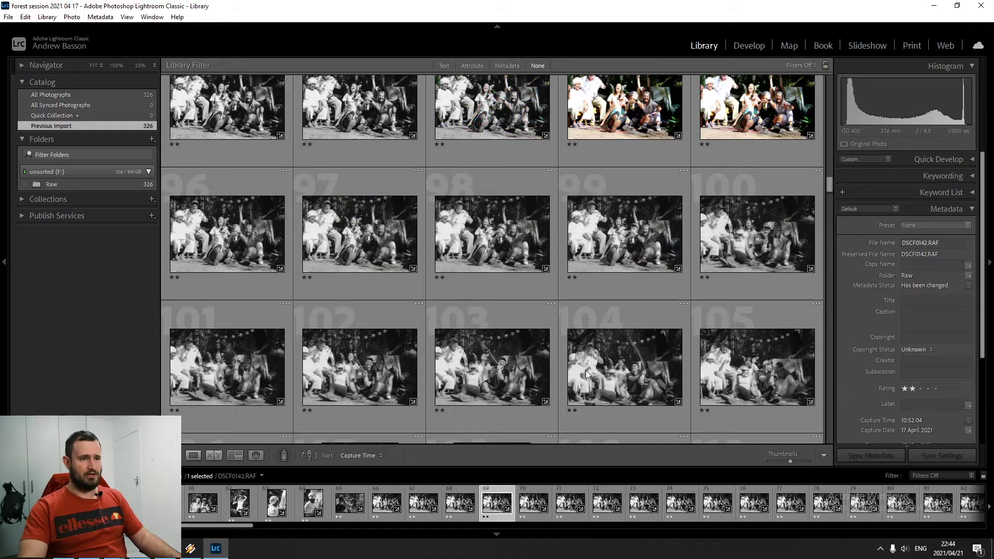
left_click(370, 387, "shift")
key("0")
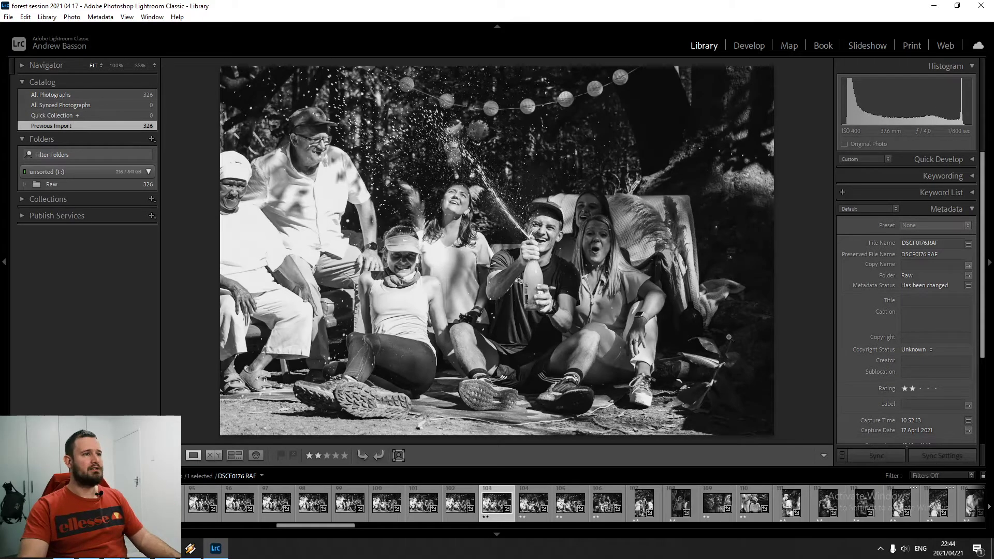
left_click(753, 45)
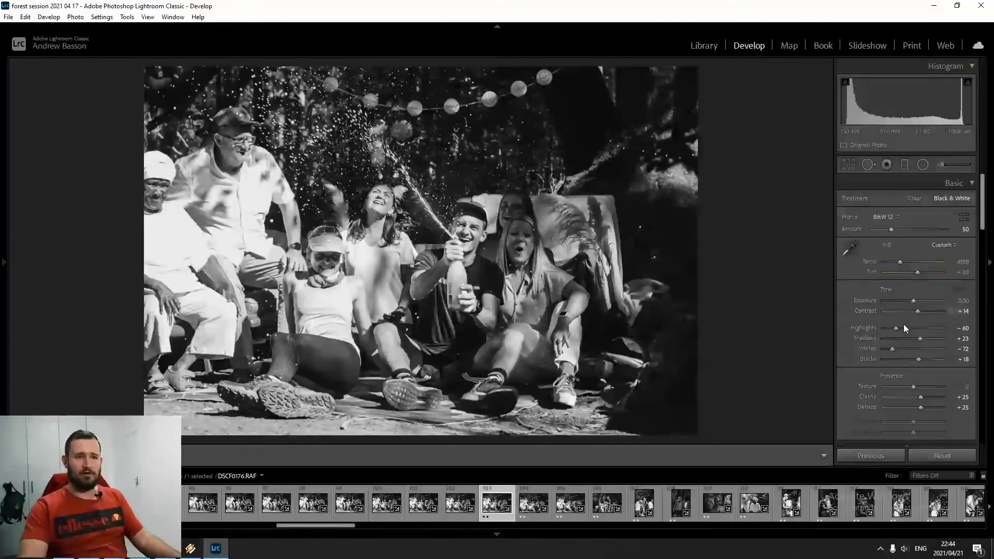
Step: On the champagne spray shot, set Exposure -0.35, Highlights -91, Shadows +46, Whites -79 and Blacks +47, and synchronize the settings across photos 103 to 106
left_click_drag(896, 327, 888, 350)
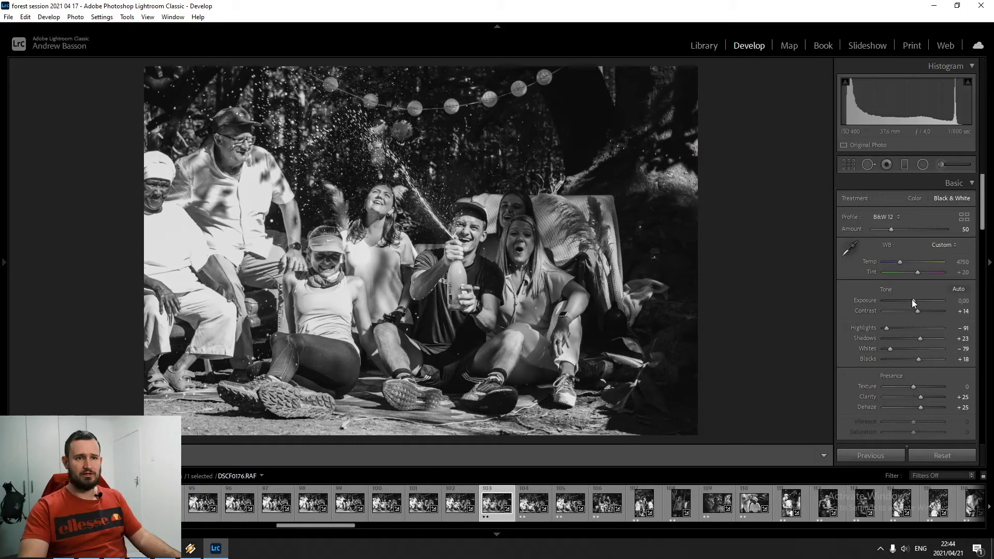
left_click_drag(912, 299, 909, 300)
left_click_drag(926, 339, 929, 360)
left_click(603, 503, "shift")
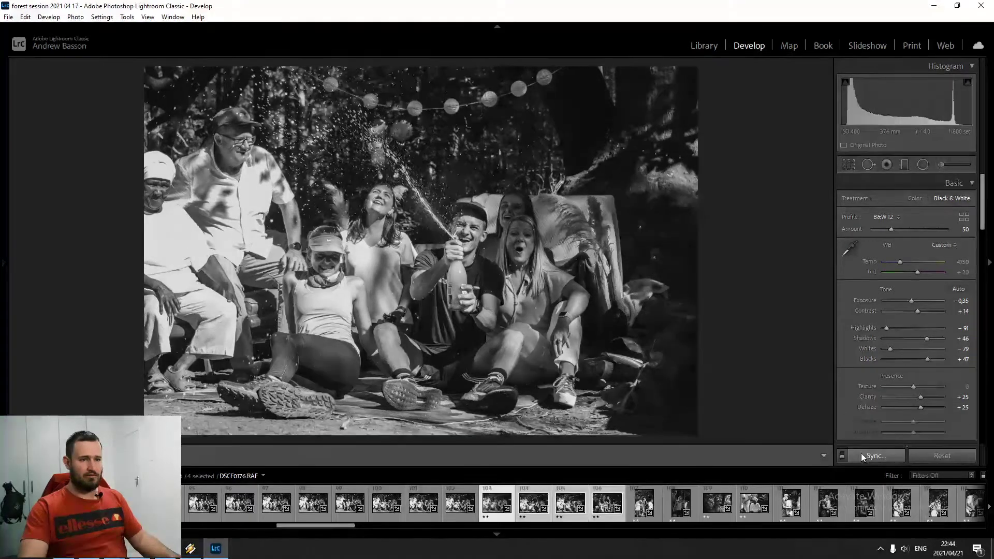
left_click(861, 453)
left_click(632, 397)
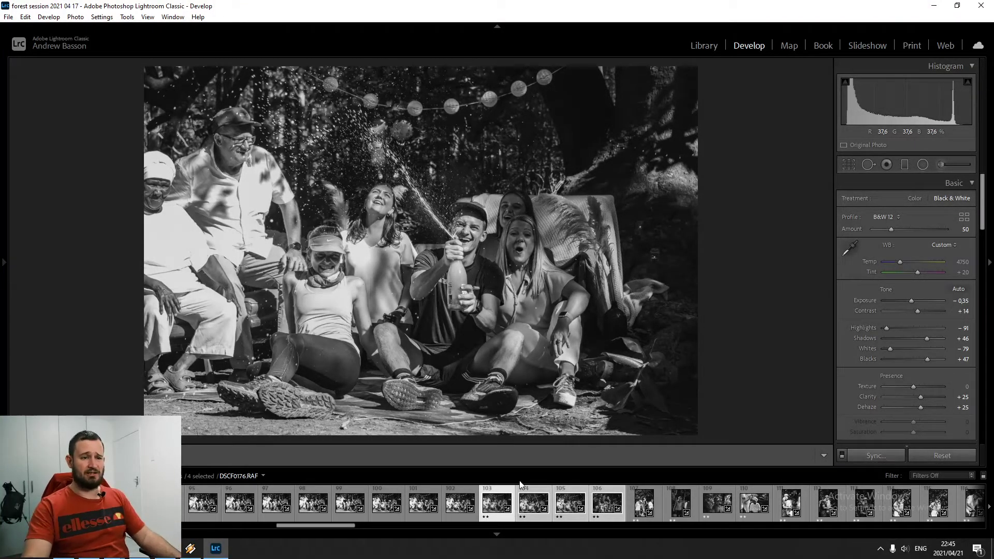
Step: Set Shadows to +35 on DSCF0196.RAF, the couple facing each other, and synchronize its settings across photos 123 to 126
scroll(750, 522, "down", 3)
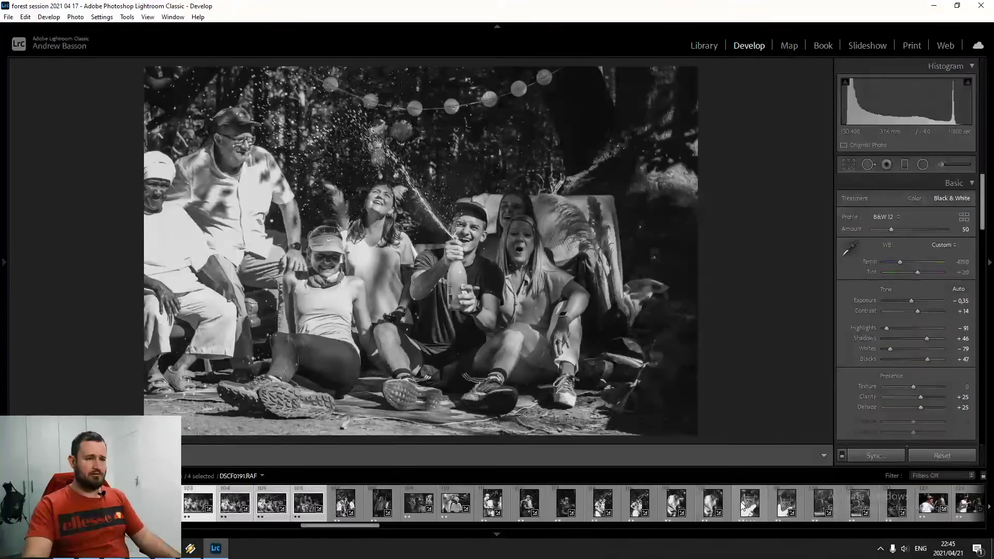
scroll(743, 507, "down", 3)
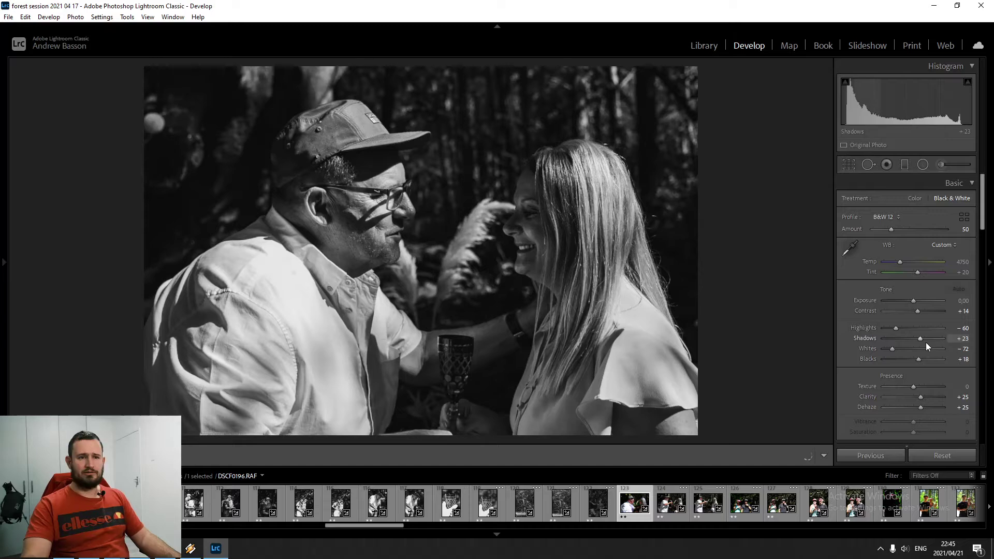
left_click_drag(920, 339, 924, 342)
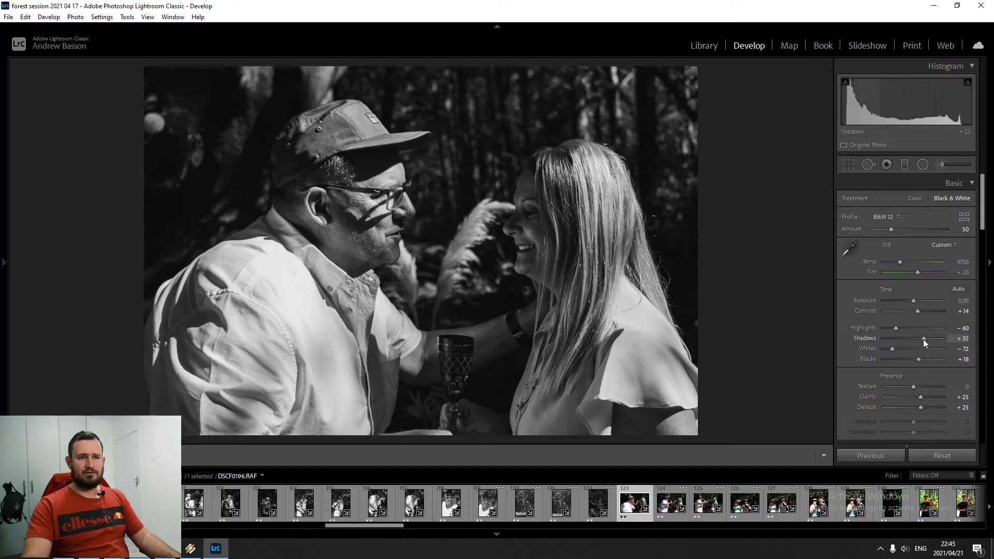
left_click(743, 510, "shift")
left_click(859, 455)
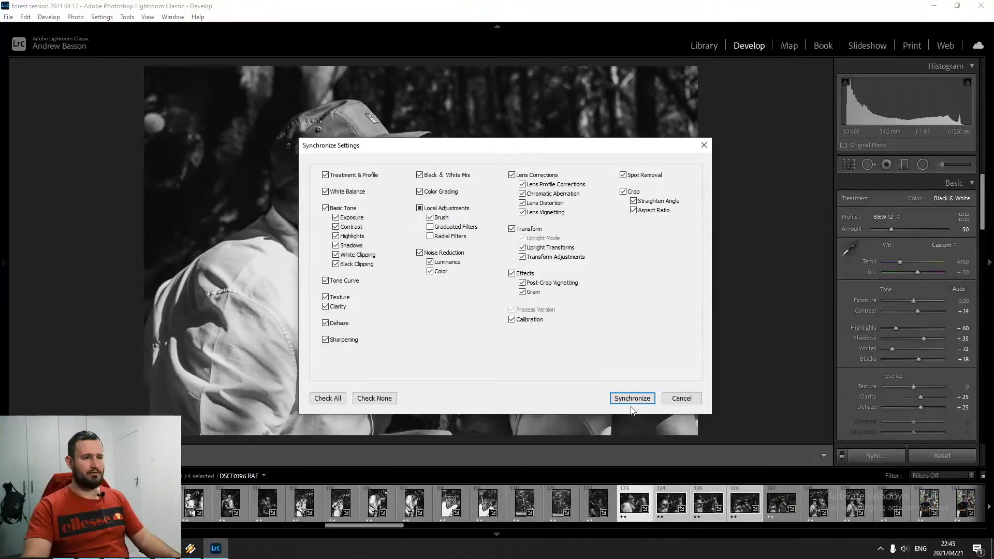
left_click(631, 399)
Step: Set Blacks to +56 and Shadows to +70 on DSCF0200.RAF, the drinking pair, and synchronize its settings across photos 127 to 129
left_click(740, 510)
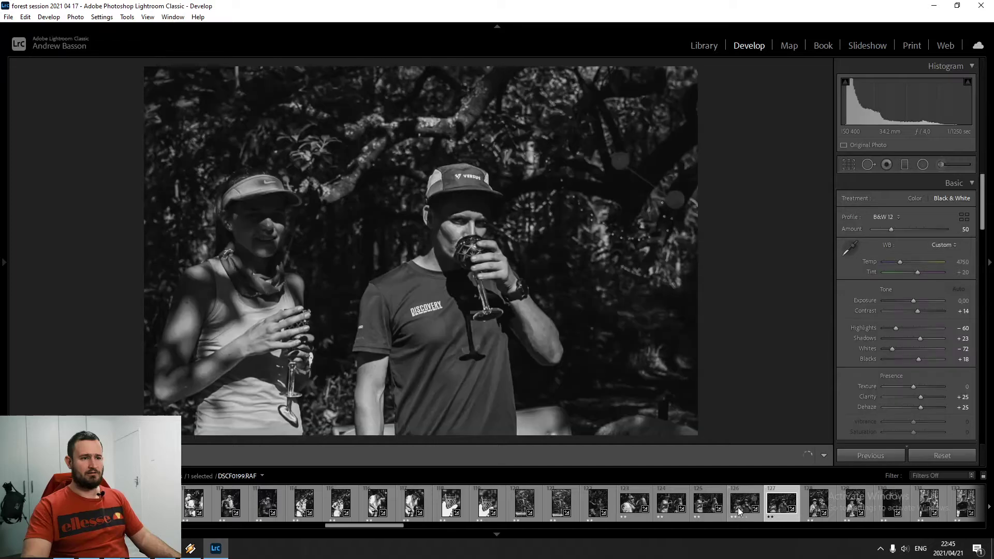
key("Right")
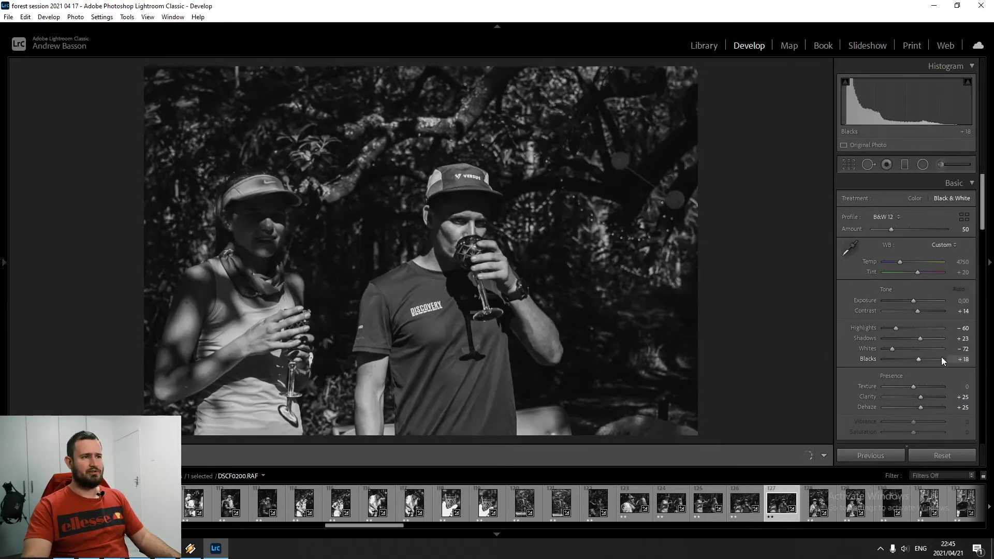
left_click_drag(919, 359, 933, 339)
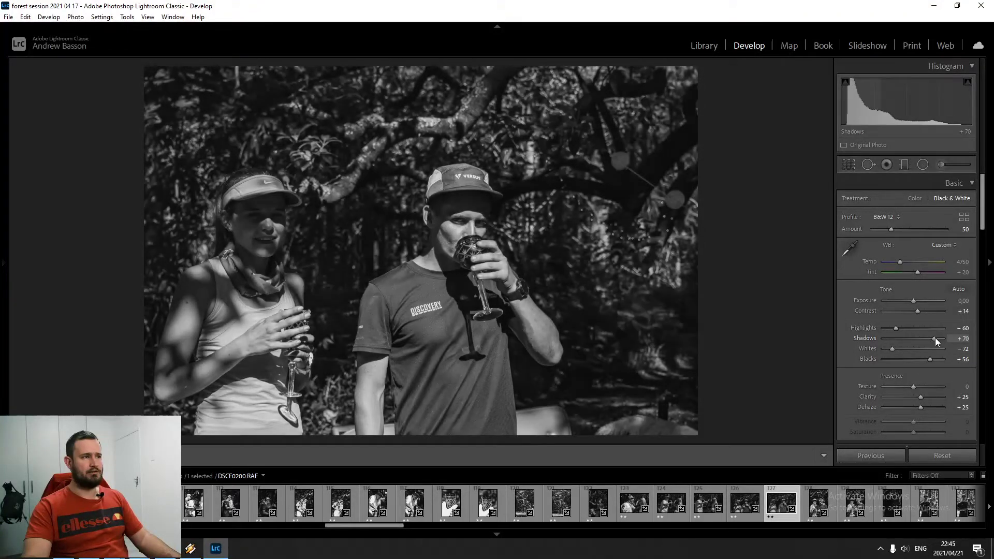
scroll(860, 518, "down", 4)
left_click(557, 511, "shift")
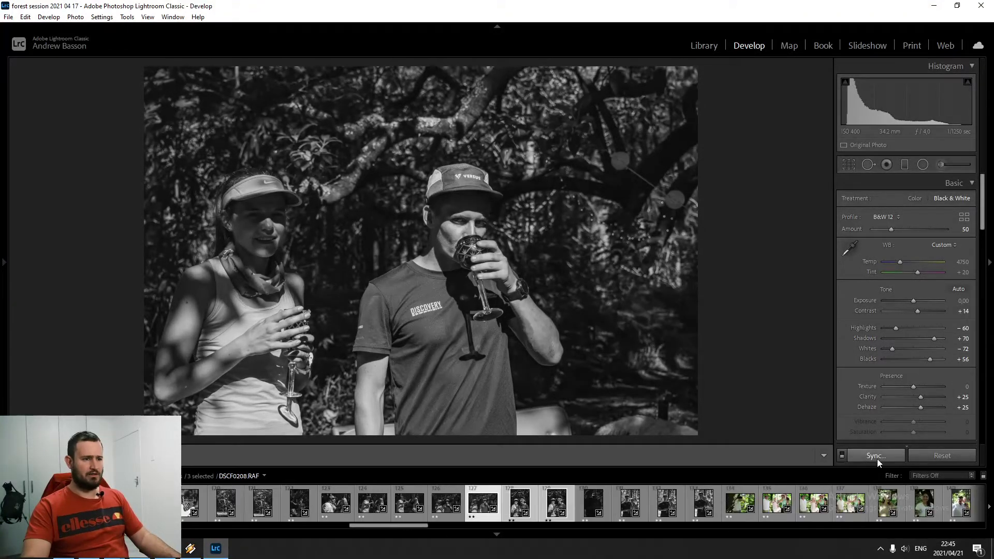
left_click(876, 456)
left_click(631, 399)
Step: On DSCF0204.RAF, the portrait of the young couple, set Shadows +60, Blacks +70 and Highlights -21, and synchronize the settings across photos 131 to 133
key("Right")
key("Right")
key("Right")
key("Right")
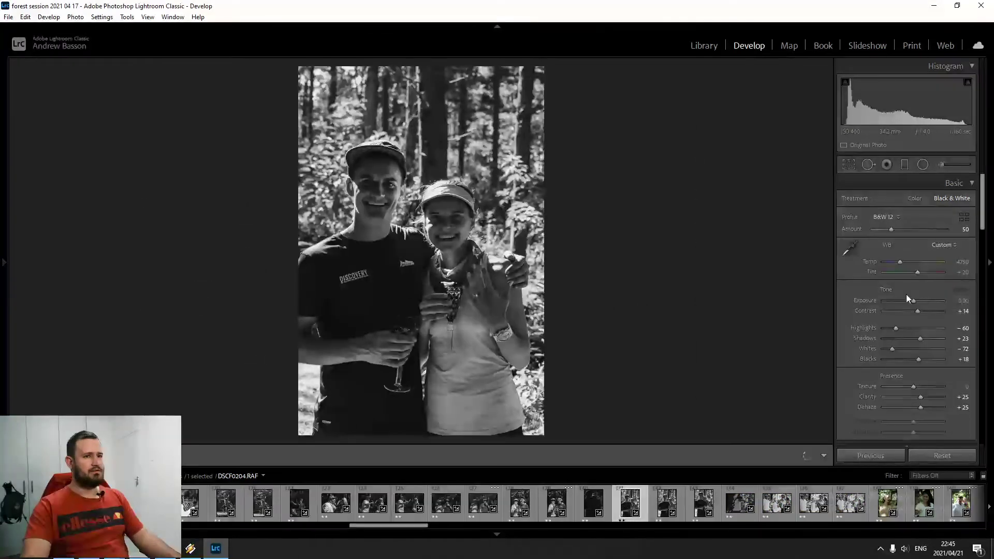
left_click_drag(920, 340, 929, 353)
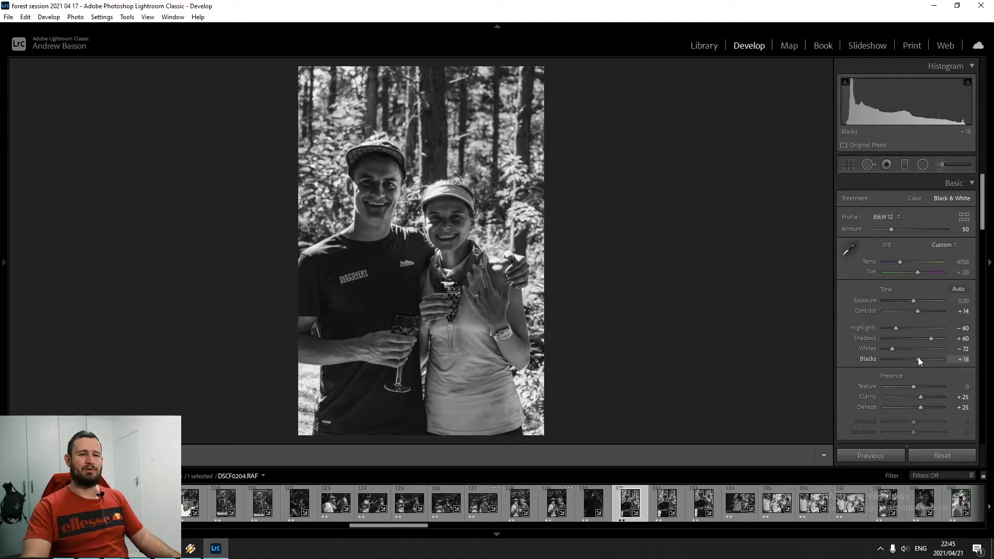
left_click_drag(918, 359, 935, 361)
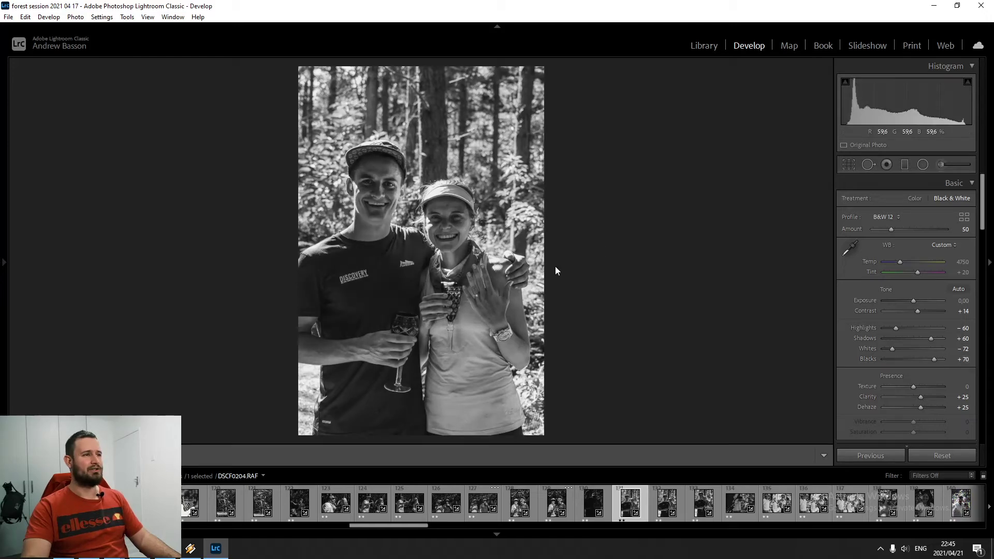
left_click_drag(893, 329, 908, 327)
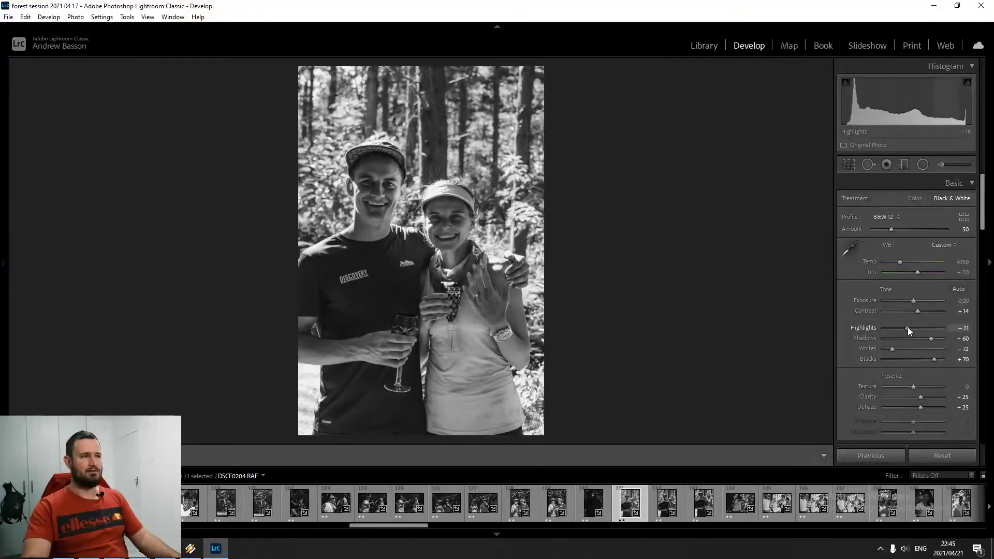
left_click(704, 510, "shift")
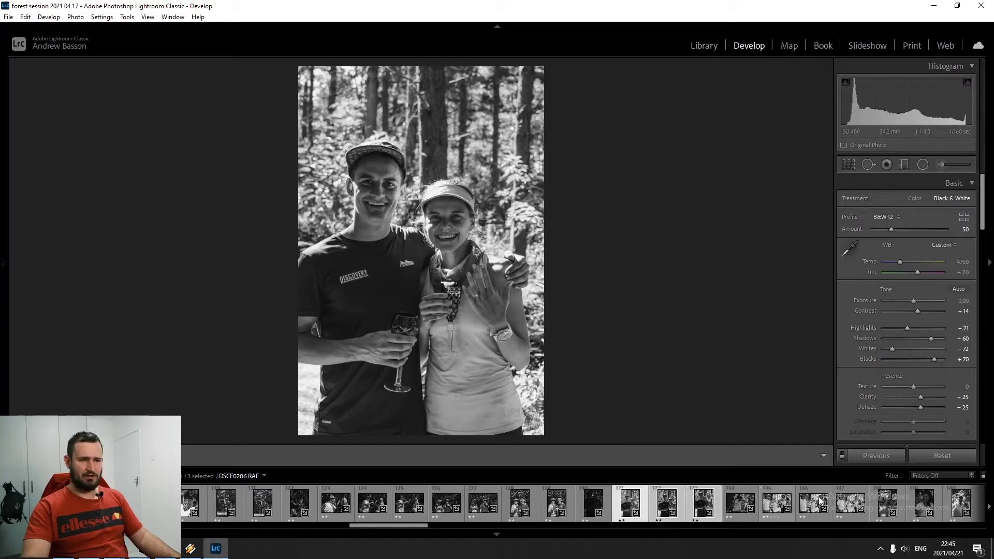
left_click(875, 456)
left_click(633, 399)
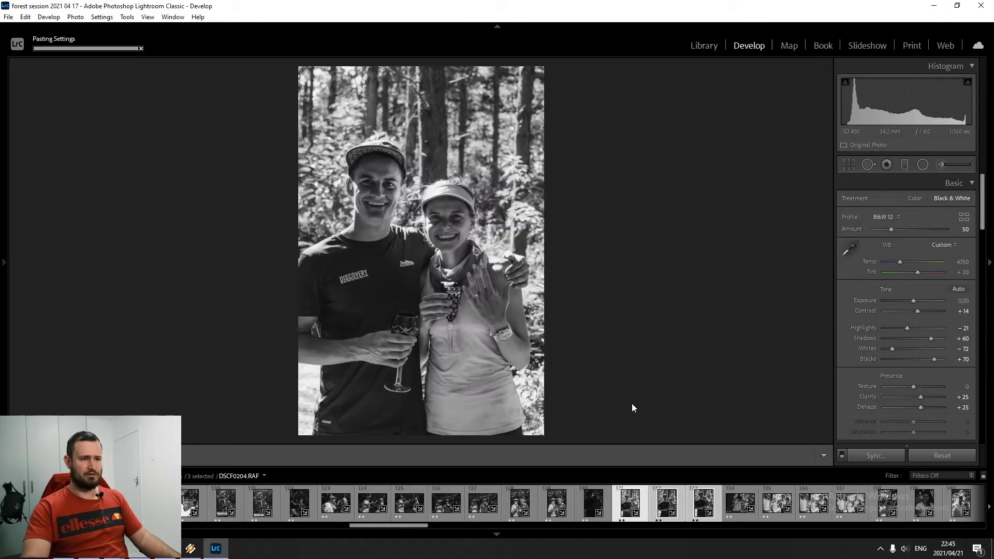
Step: On the group toast DSCF0208.RAF, set Exposure -0.61, Highlights -81, Shadows +35 and Blacks +32, and synchronize the settings across photos 135 to 137
left_click(767, 509)
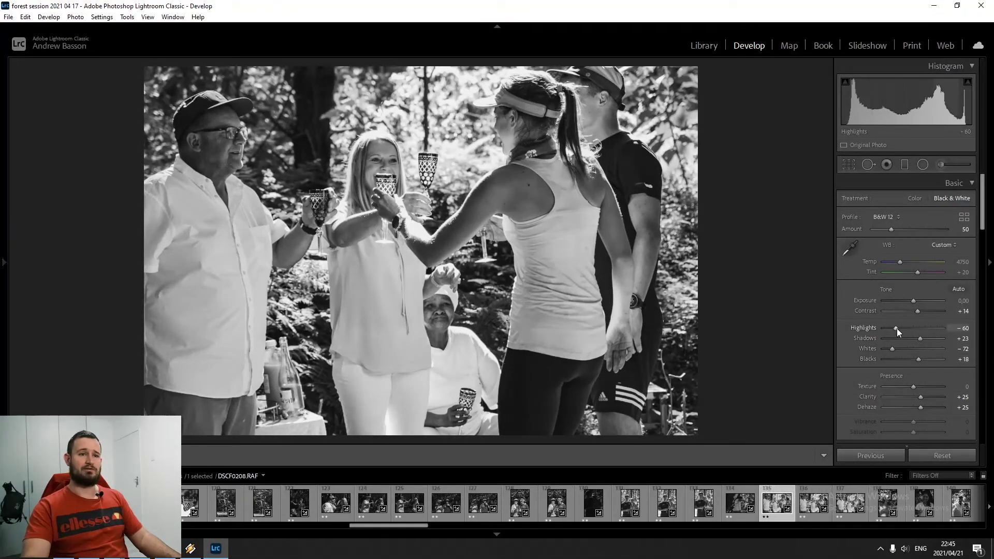
left_click_drag(896, 328, 907, 301)
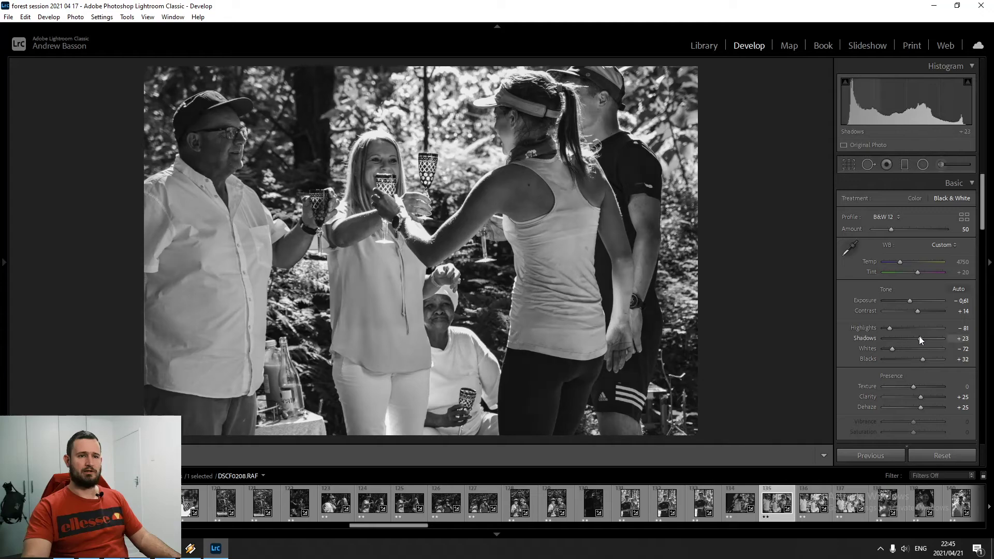
left_click_drag(919, 339, 924, 339)
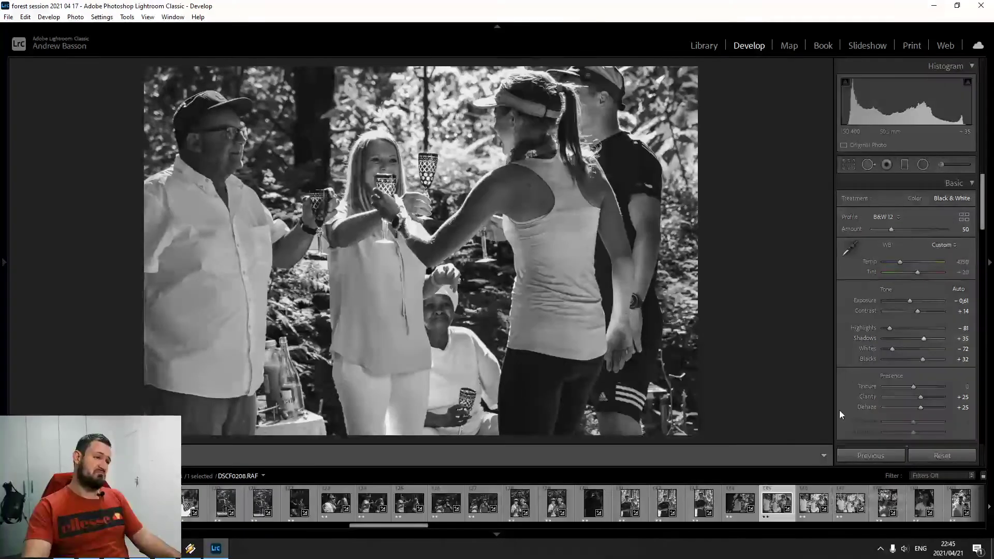
left_click(850, 502, "shift")
left_click(874, 455)
left_click(632, 399)
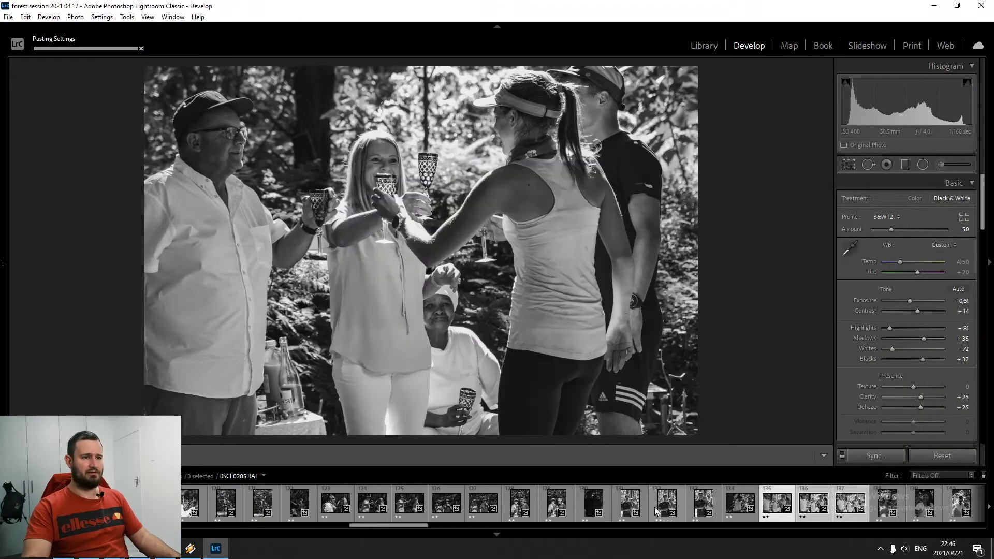
Step: Browse photos 140 to 171 in Develop, checking the batch edit from the single portraits to the seated couple's toast shots
scroll(505, 497, "down", 4)
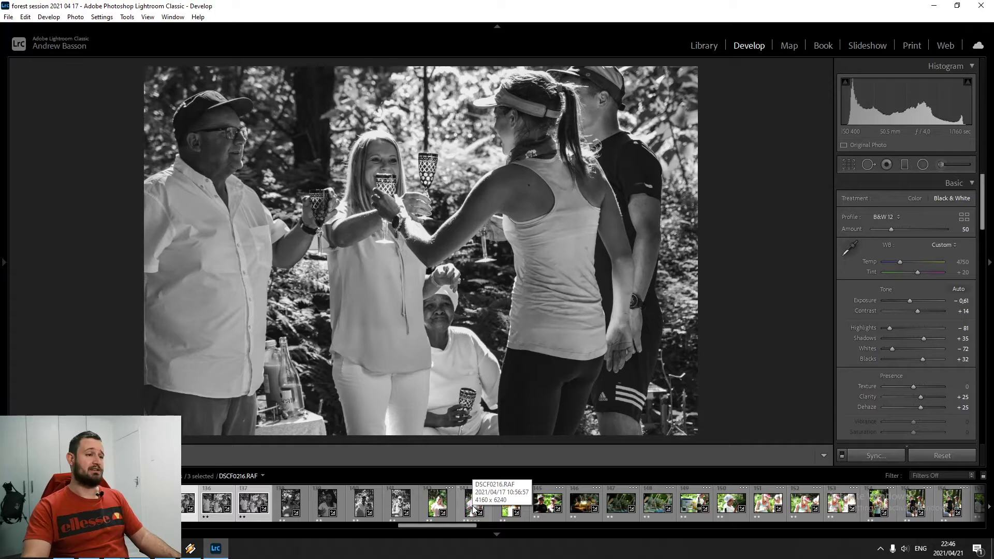
left_click(365, 513)
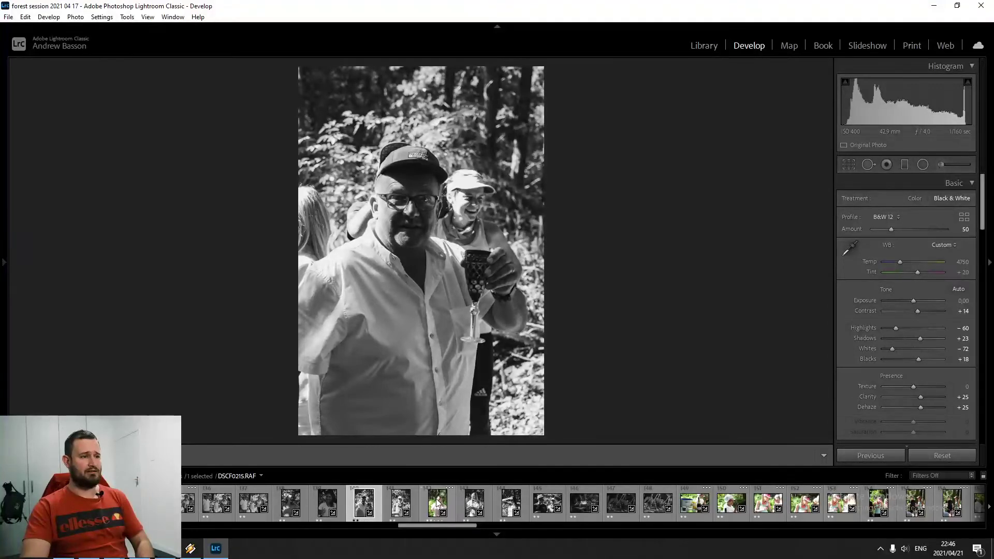
left_click(438, 503)
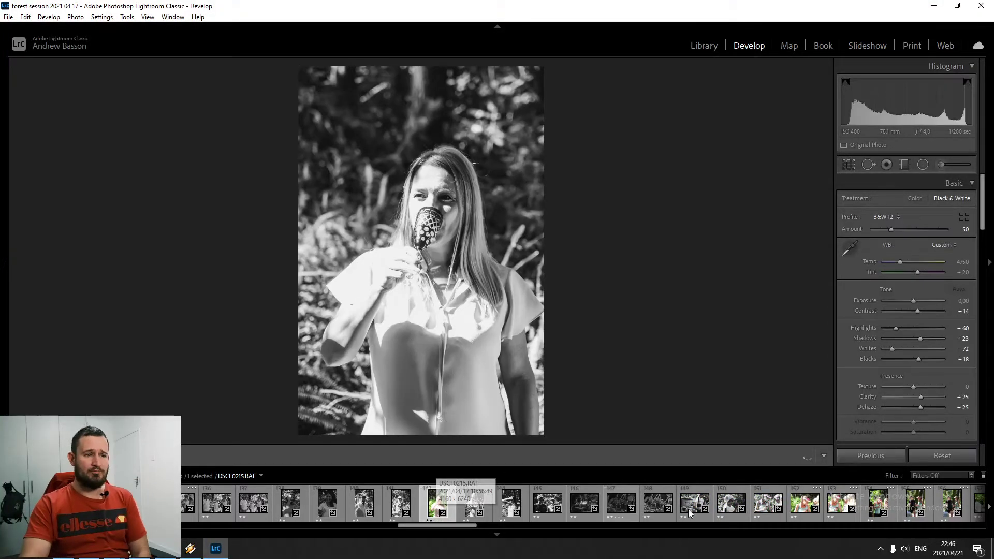
left_click(667, 509)
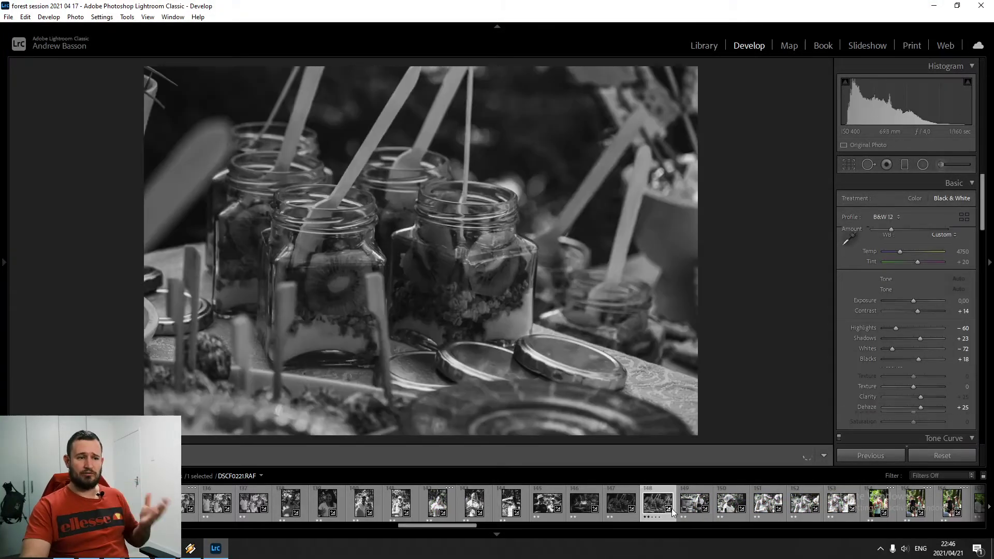
key("Right")
key("Right")
key("Right")
key("Right")
key("Right")
key("Right")
key("Right")
key("Right")
key("Right")
key("Right")
key("Right")
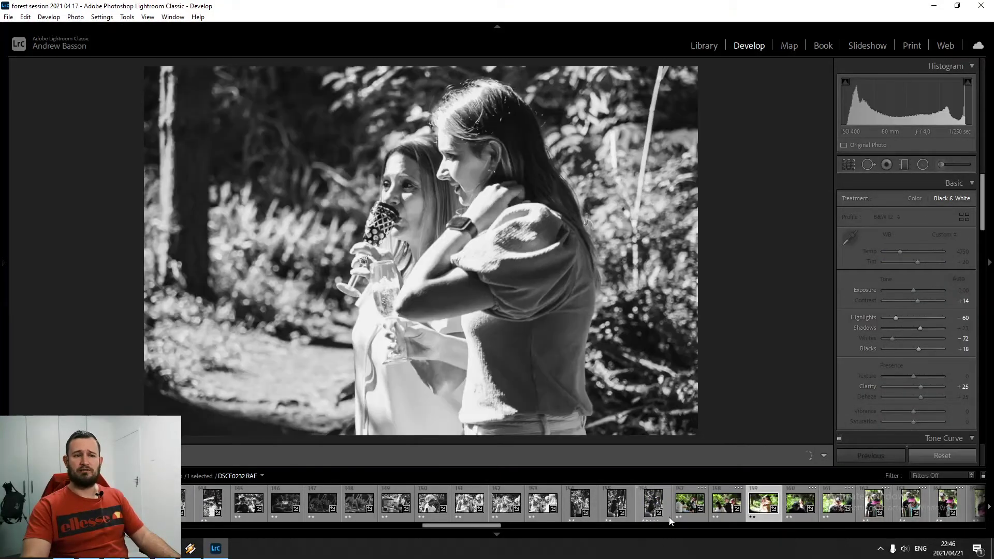
key("Right")
key("Right")
key("Right")
key("Right")
key("Right")
key("Right")
key("Right")
key("Right")
key("Right")
key("Right")
key("Right")
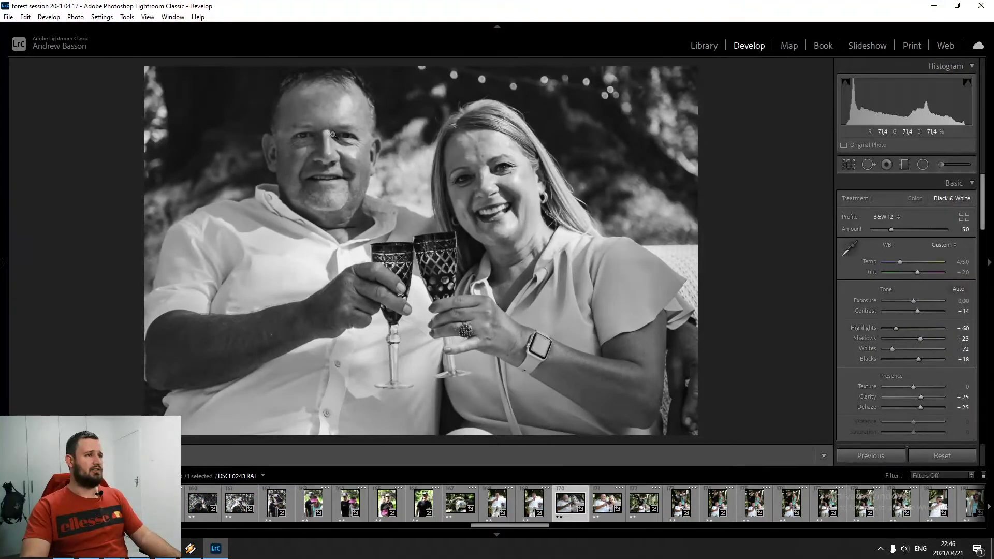
left_click(357, 154)
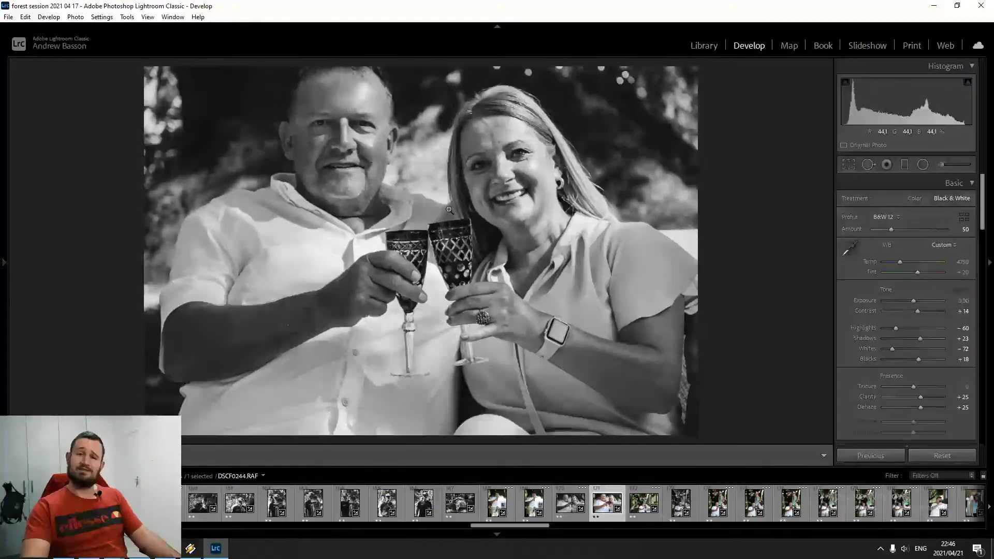
Step: Toggle the blue colour label of photo 170, the seated couple's toast, on and off, and reset its star rating to 0
left_click(570, 514)
key("9")
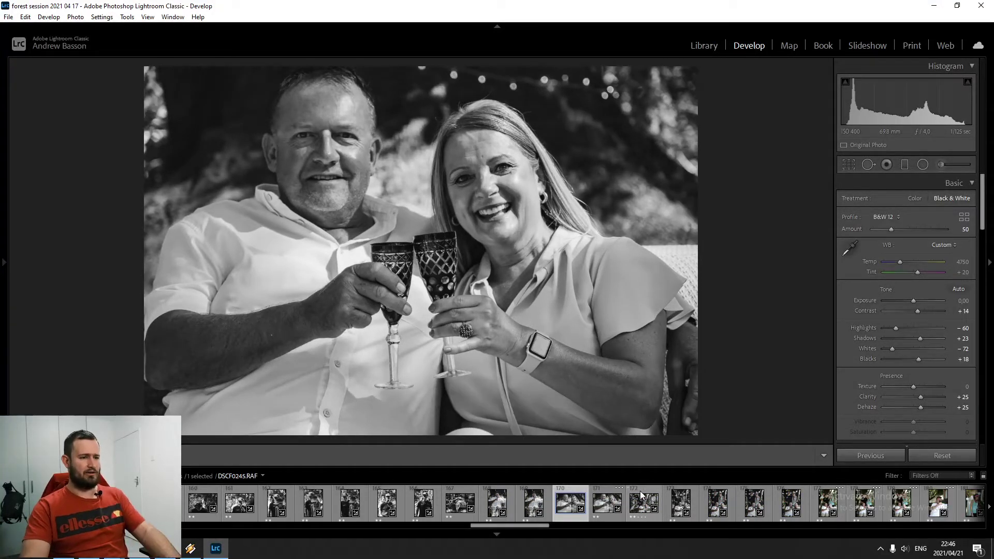
key("9")
key("0")
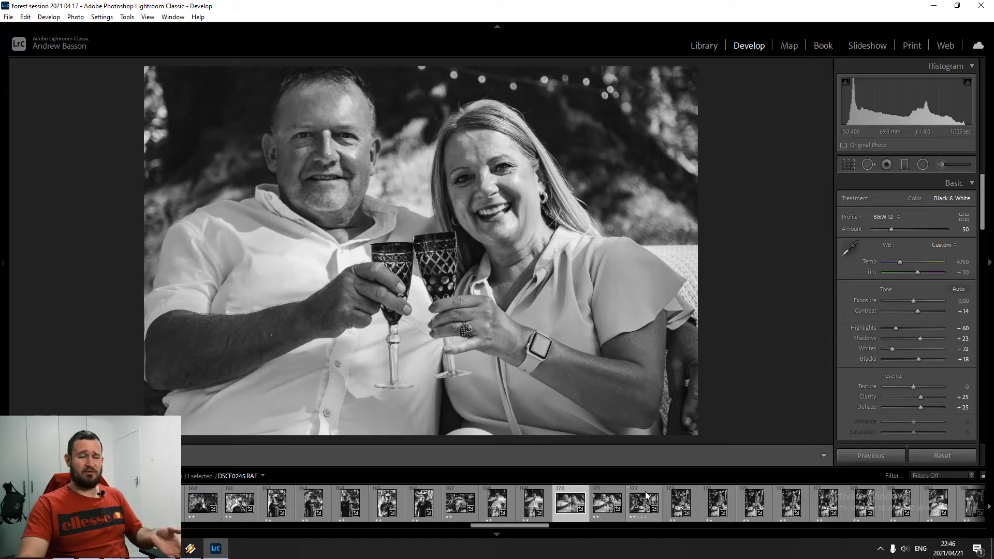
scroll(657, 506, "down", 20)
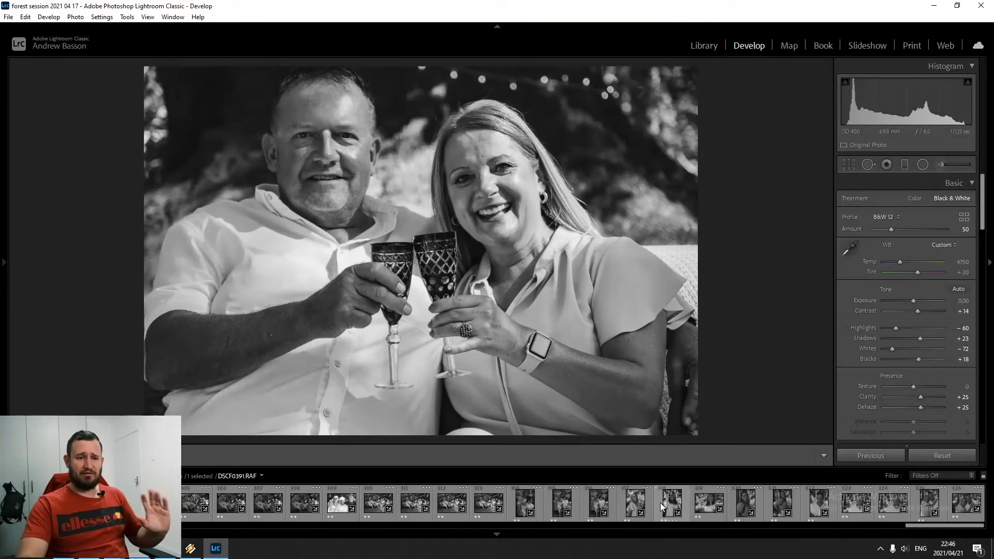
Step: In the Library, rate DSCF0243.RAF two stars and sort the photo grid by Rating
left_click(702, 44)
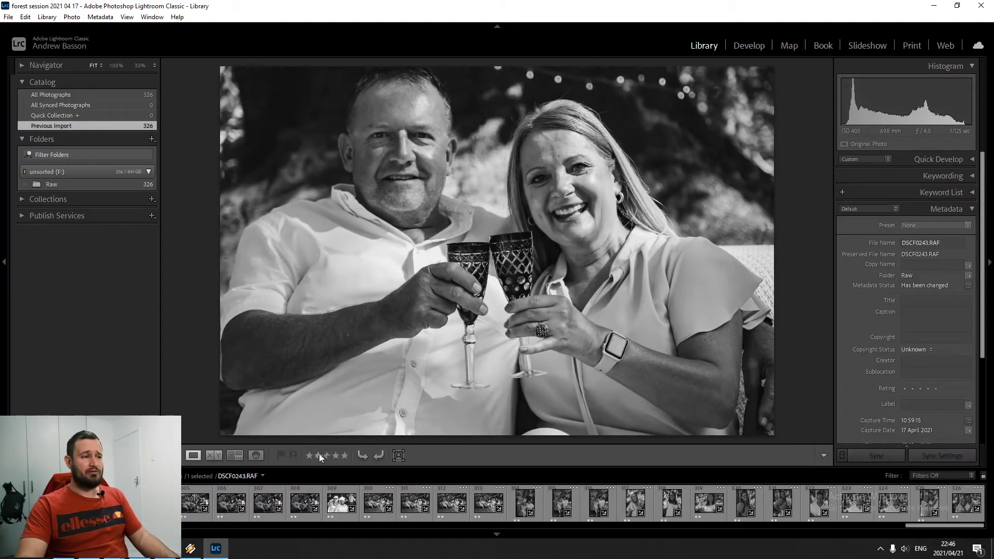
left_click(319, 454)
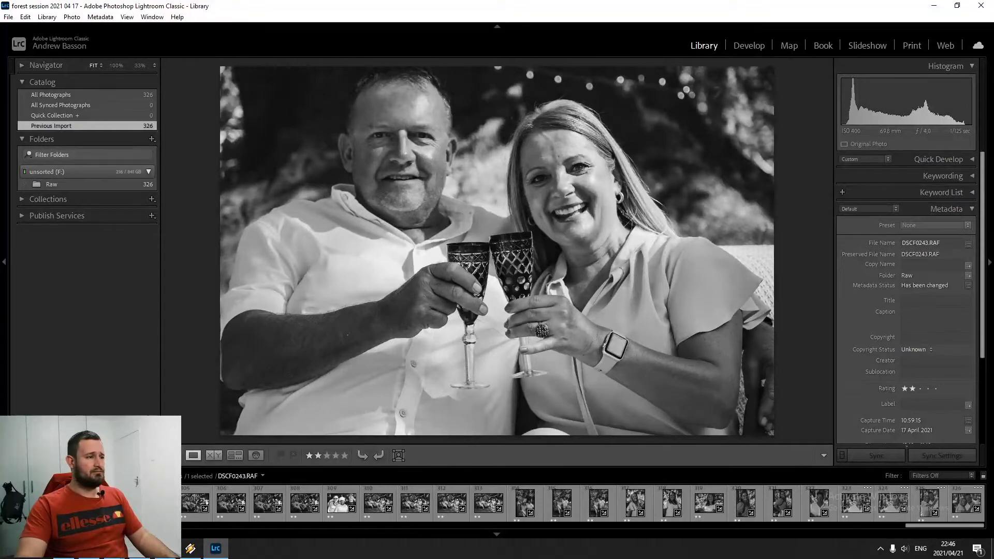
key("g")
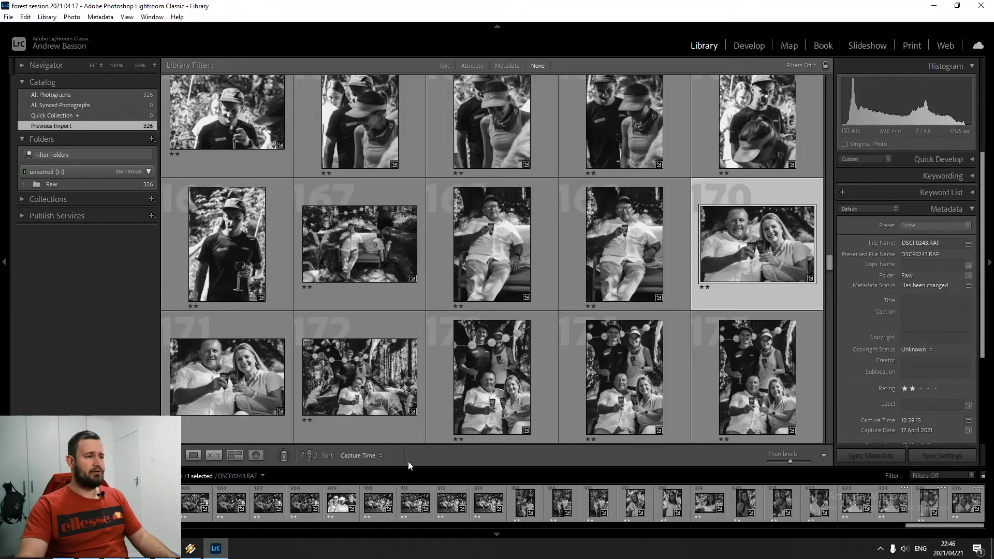
left_click(375, 458)
left_click(355, 360)
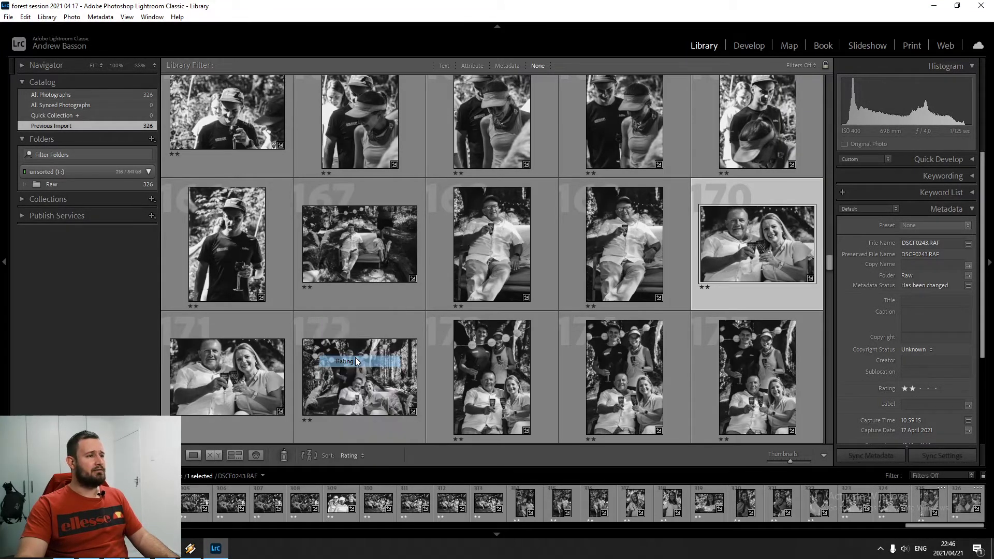
left_click(356, 456)
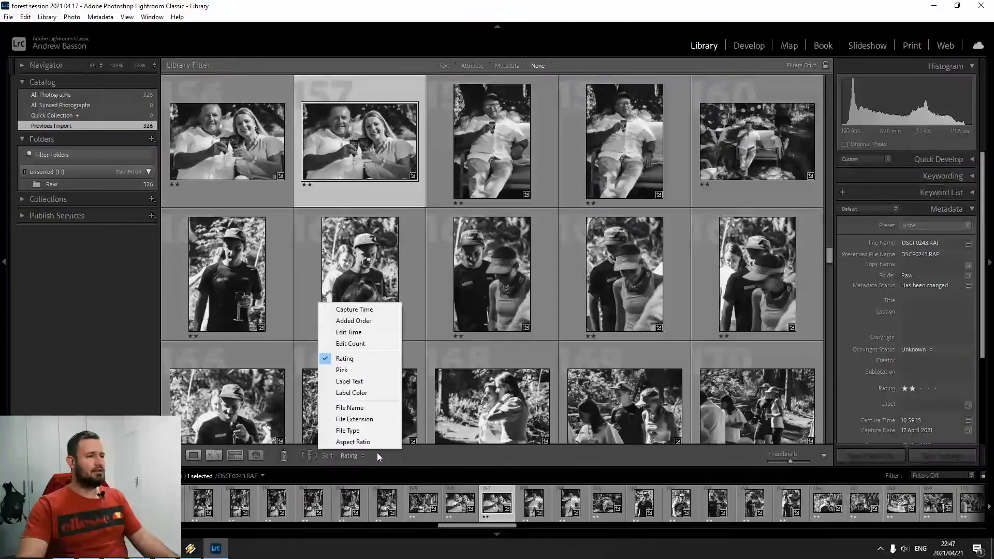
left_click(442, 459)
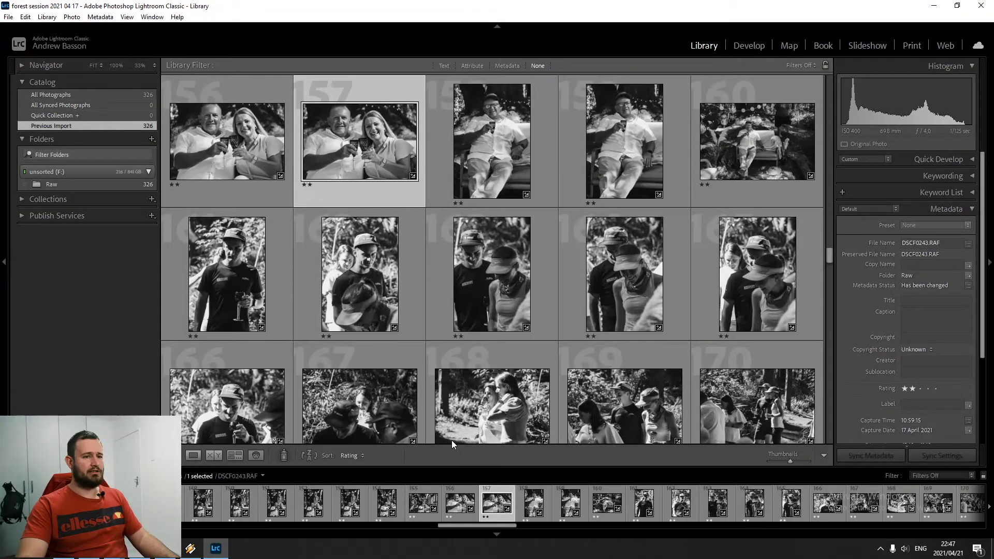
scroll(493, 231, "down", 10)
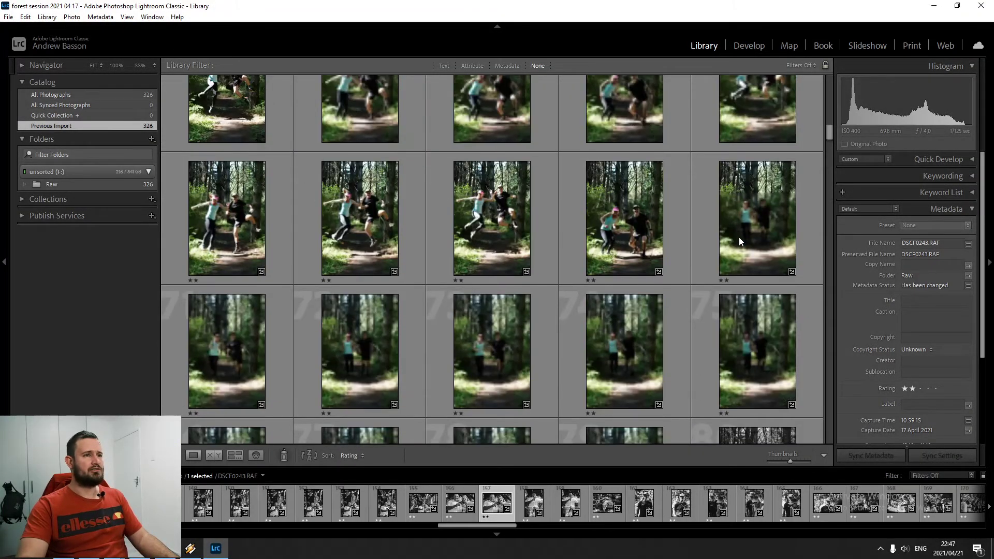
scroll(738, 237, "up", 20)
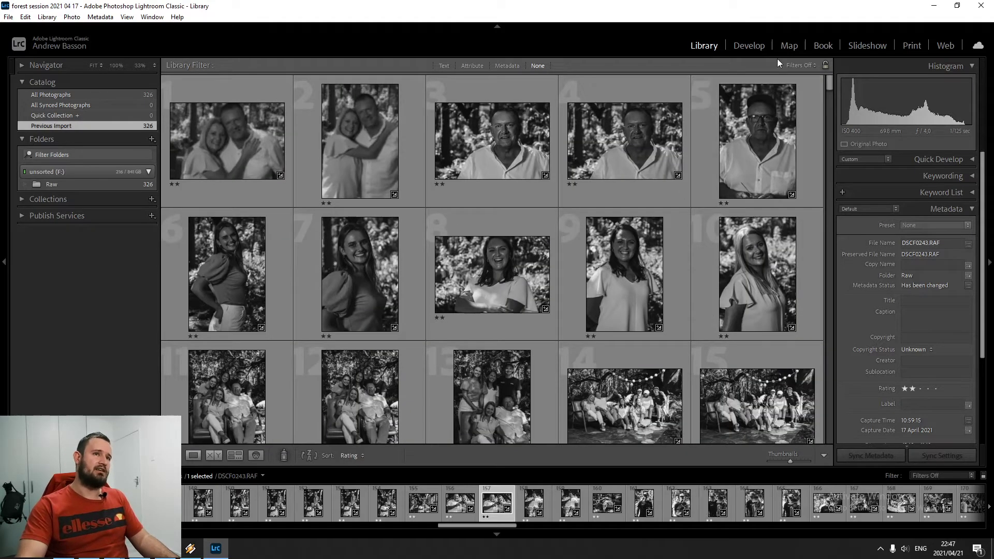
Step: Filter the photo grid to rated photos of one star and higher, and remove the rating filter again
left_click(801, 65)
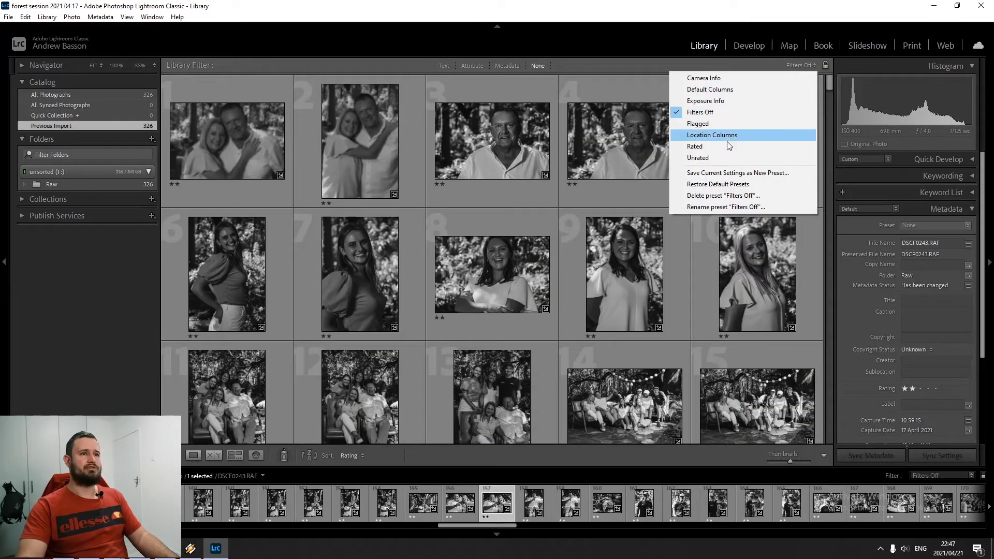
left_click(782, 146)
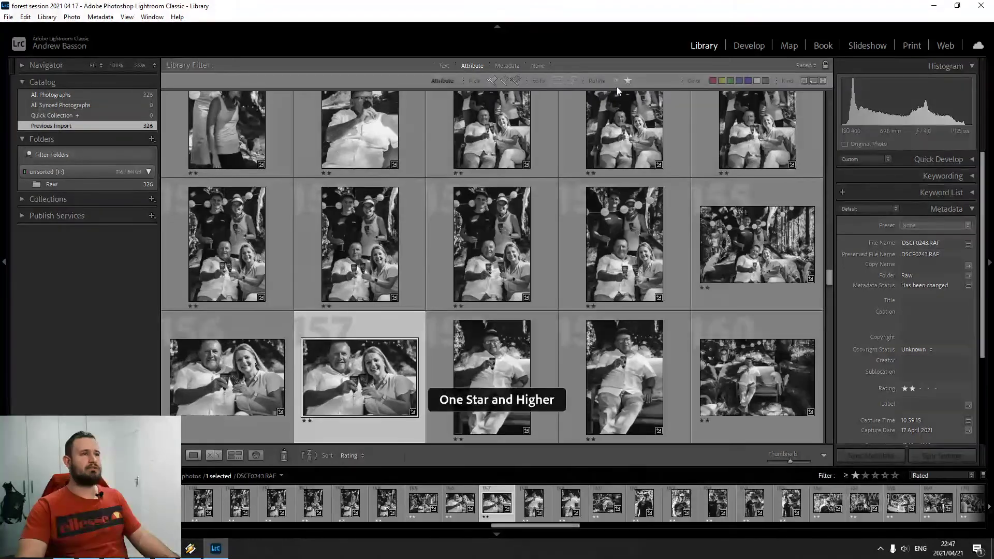
left_click(628, 81)
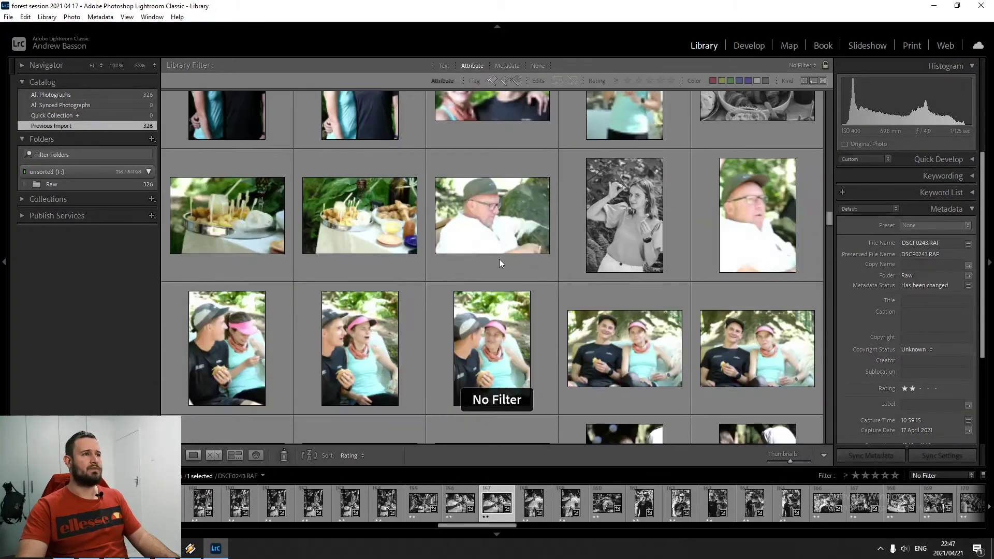
scroll(499, 258, "up", 5)
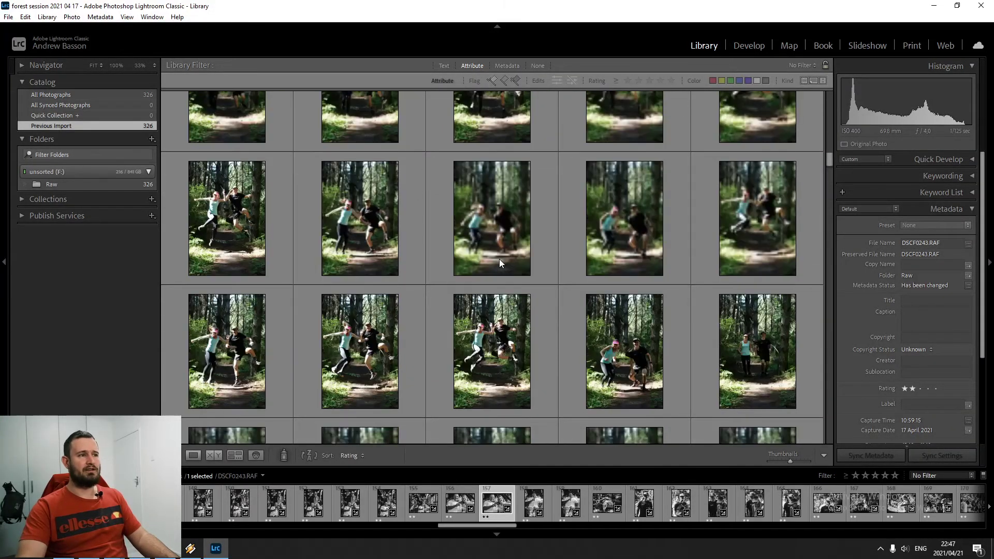
Step: Select all photos in the grid and flag them as picks
left_click(343, 134)
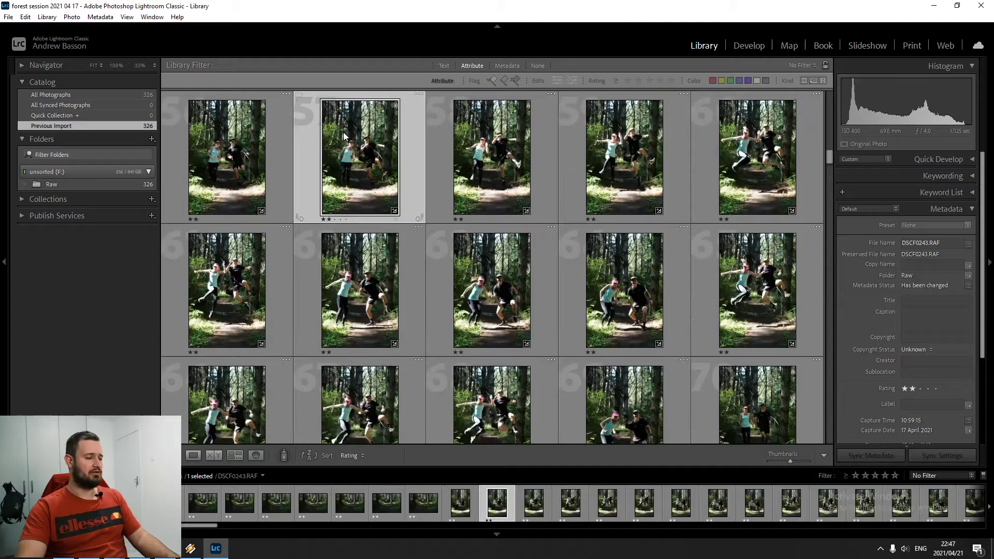
key("ctrl+a")
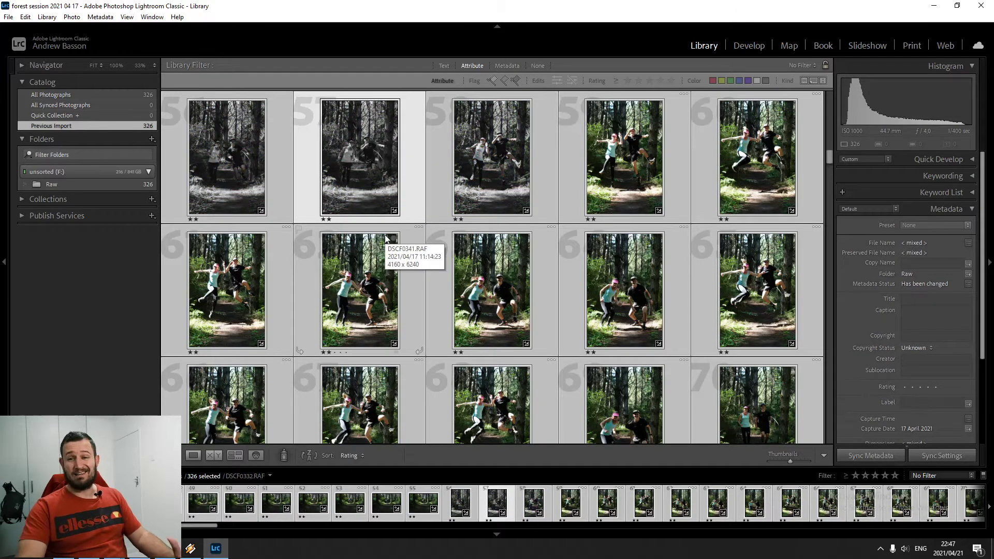
left_click(299, 229)
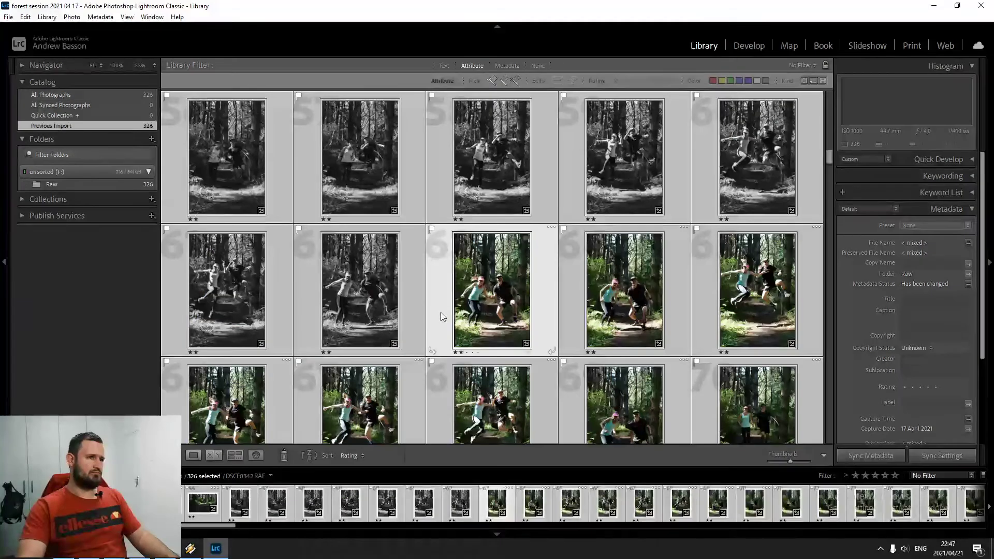
left_click(400, 311)
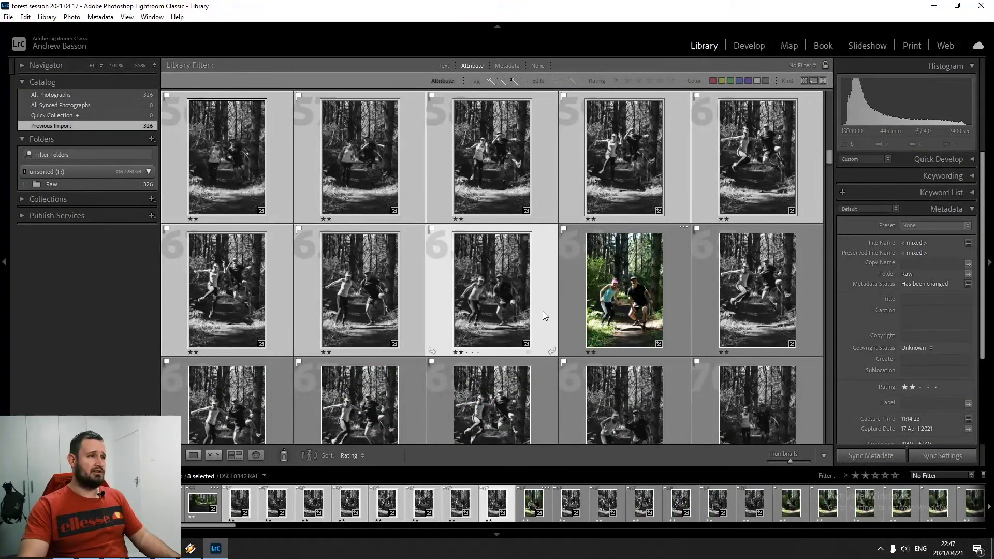
Step: Enlarge the grid thumbnails and reset the star rating of DSCF0395.RAF, the portrait of the man in glasses, to 0
scroll(542, 312, "up", 2)
mouse_move(794, 459)
left_mouse_down()
mouse_move(781, 460)
mouse_move(803, 459)
left_mouse_up()
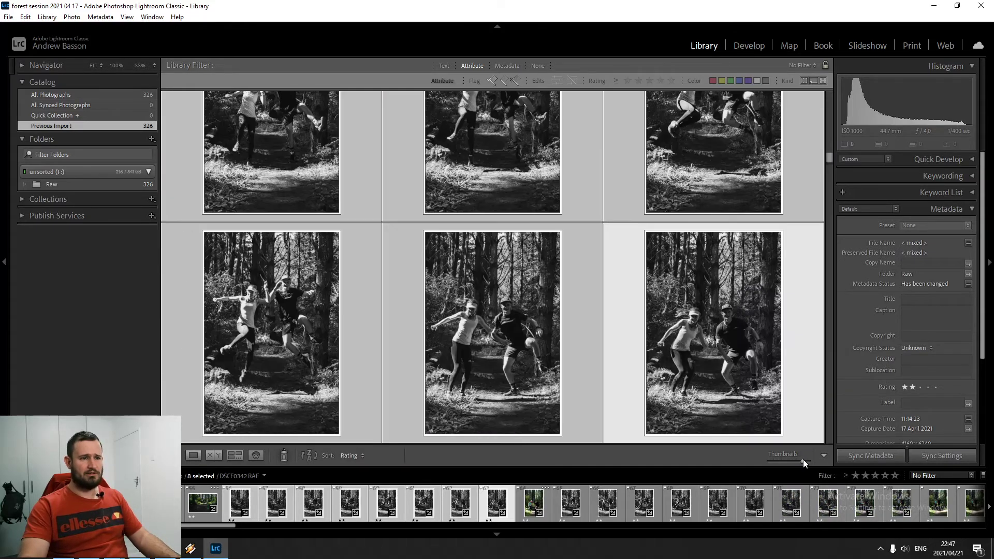
scroll(490, 254, "up", 10)
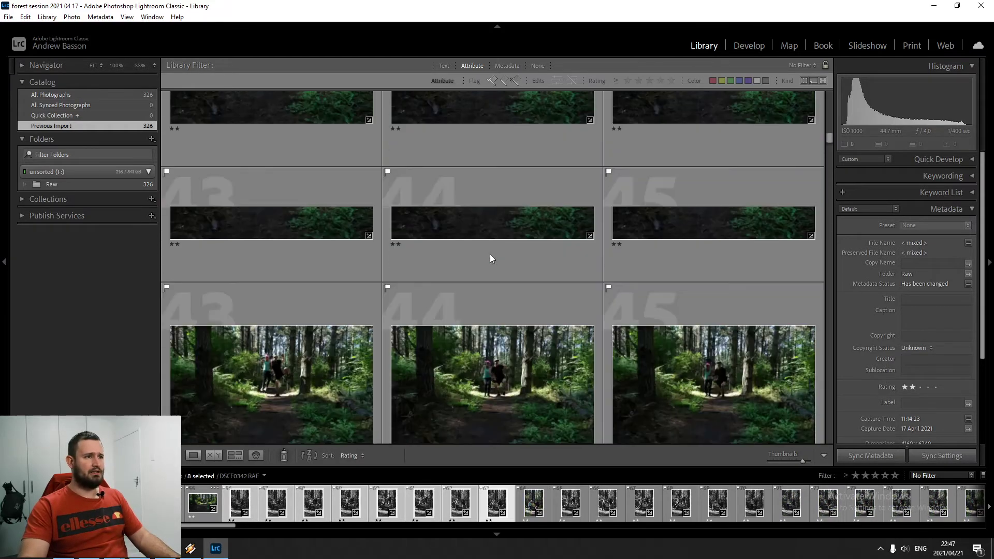
scroll(490, 254, "up", 8)
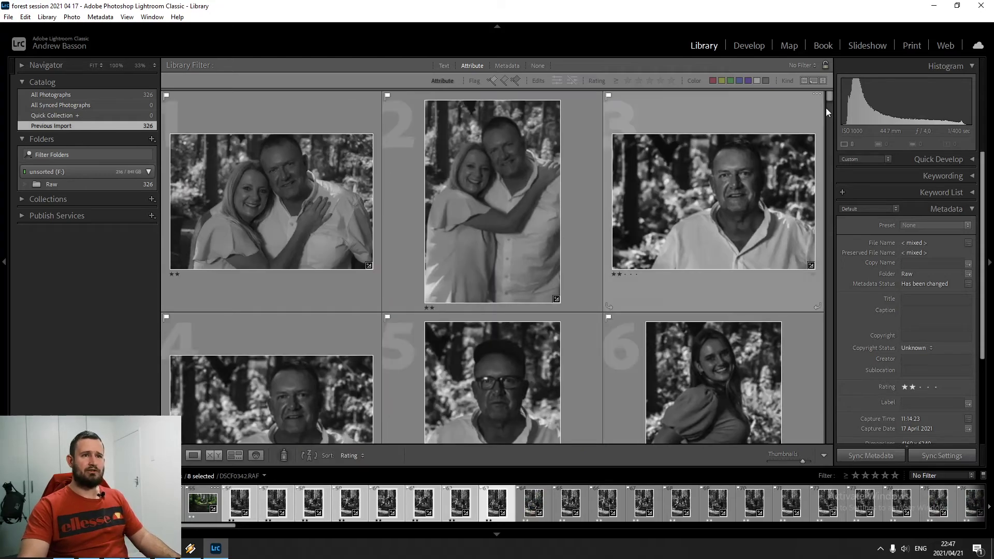
left_click(468, 223)
scroll(315, 284, "down", 2)
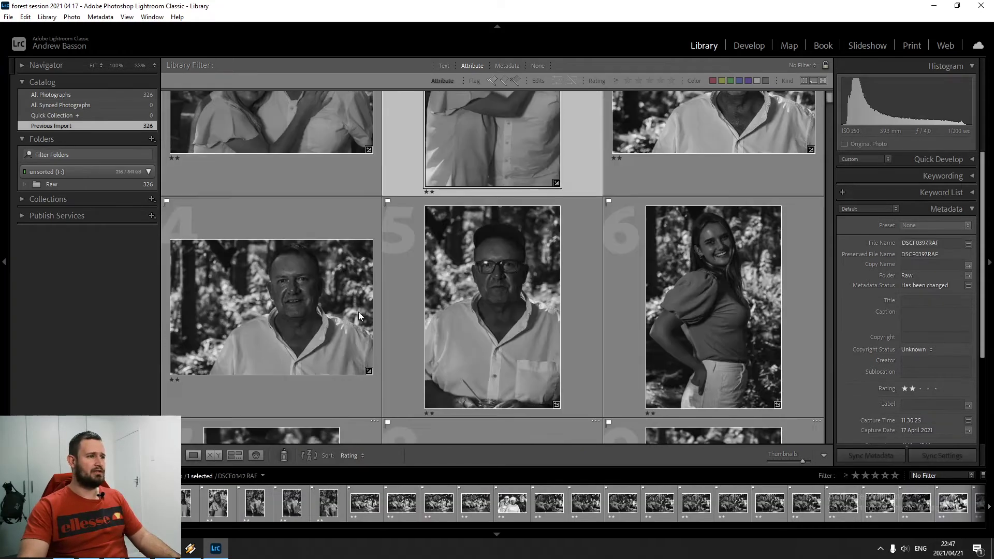
left_click(520, 314)
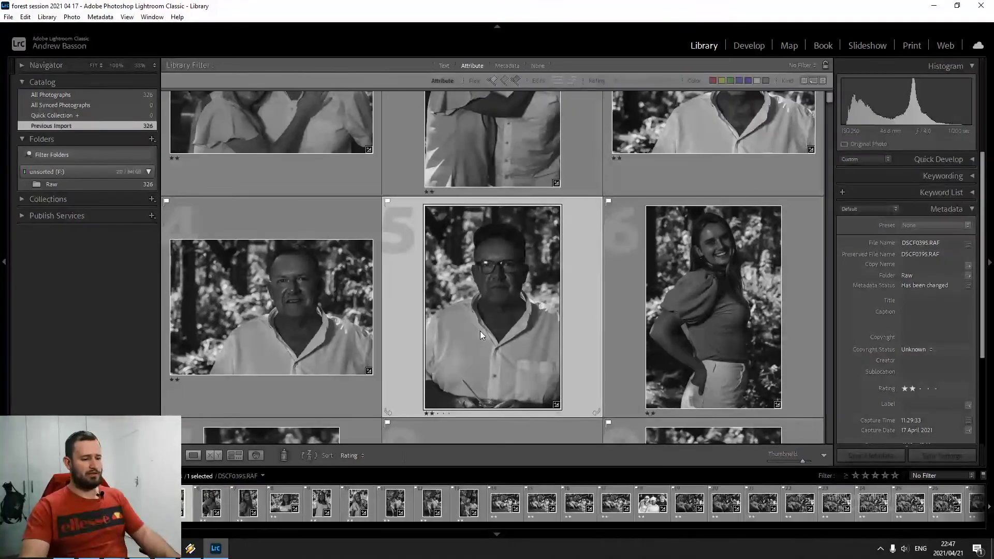
key("0")
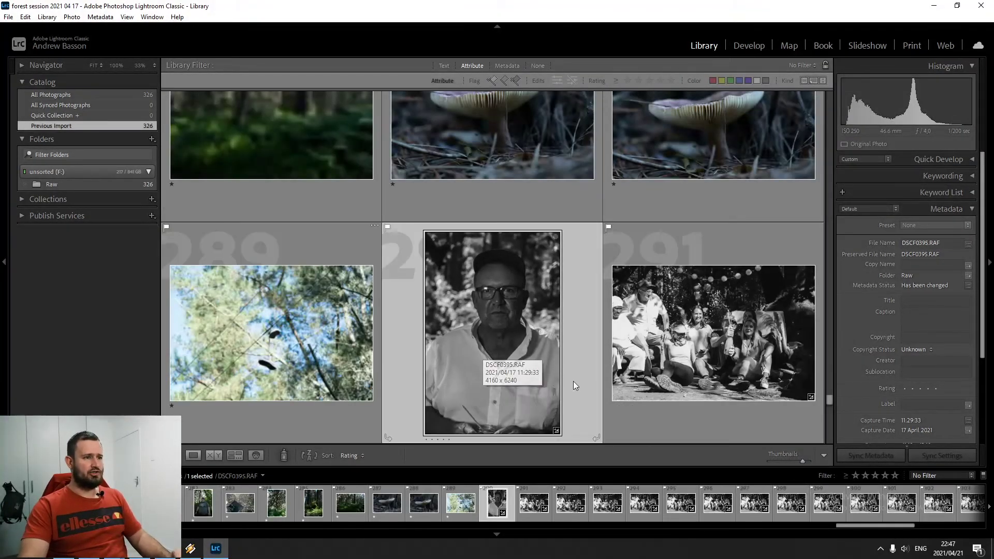
Step: Sort the photo grid by Capture Time and reset the ratings of seated group photos 302 and 299 to 0
left_click(350, 456)
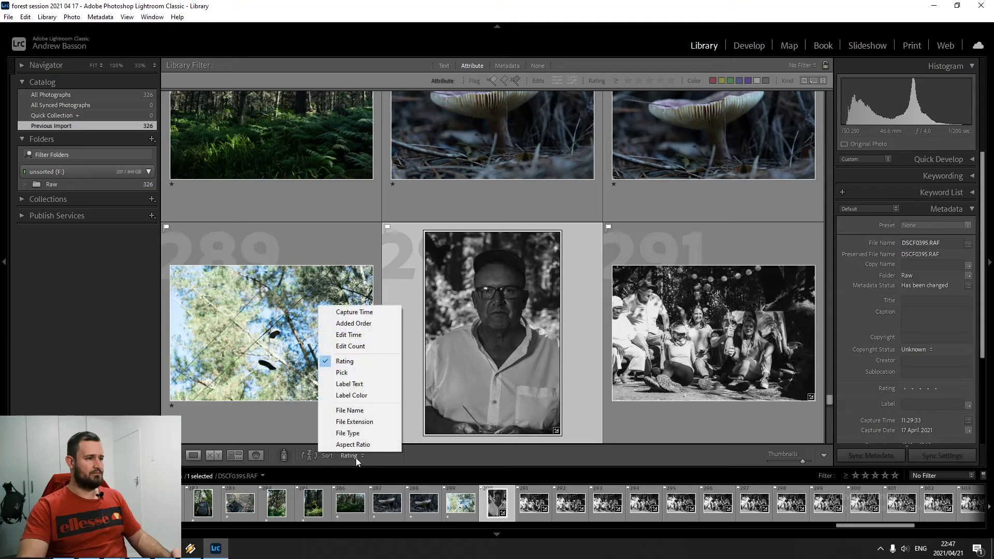
left_click(374, 312)
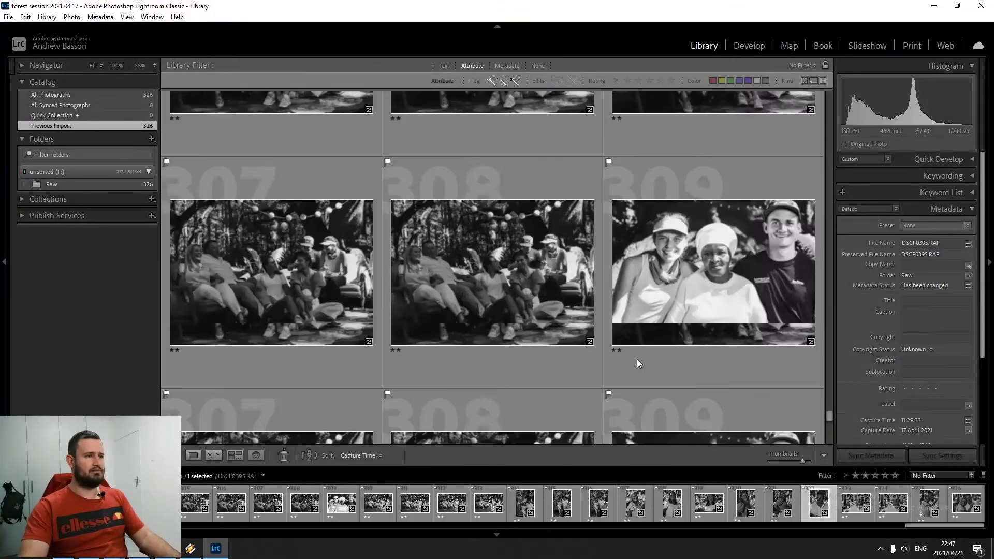
left_click(567, 277)
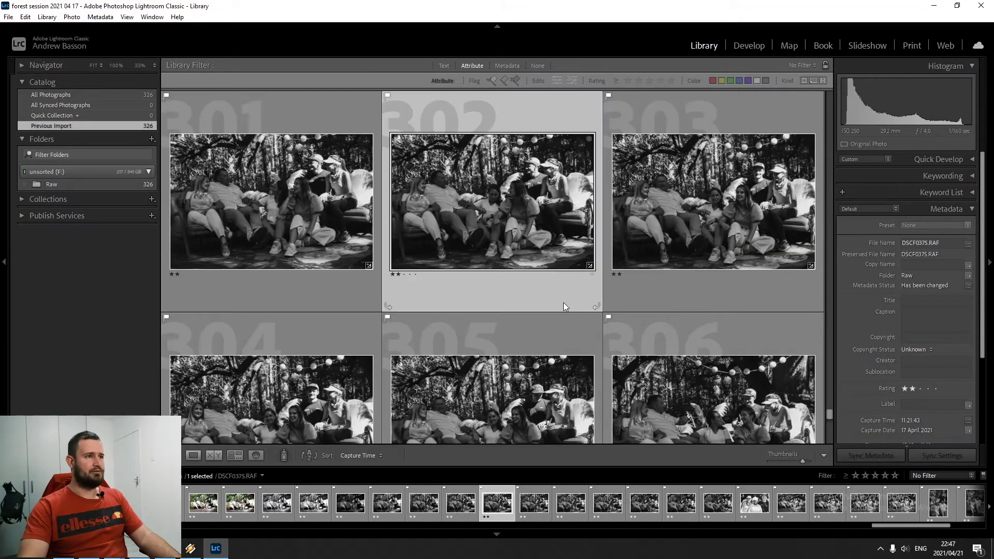
key("0")
scroll(427, 290, "up", 5)
key("Up")
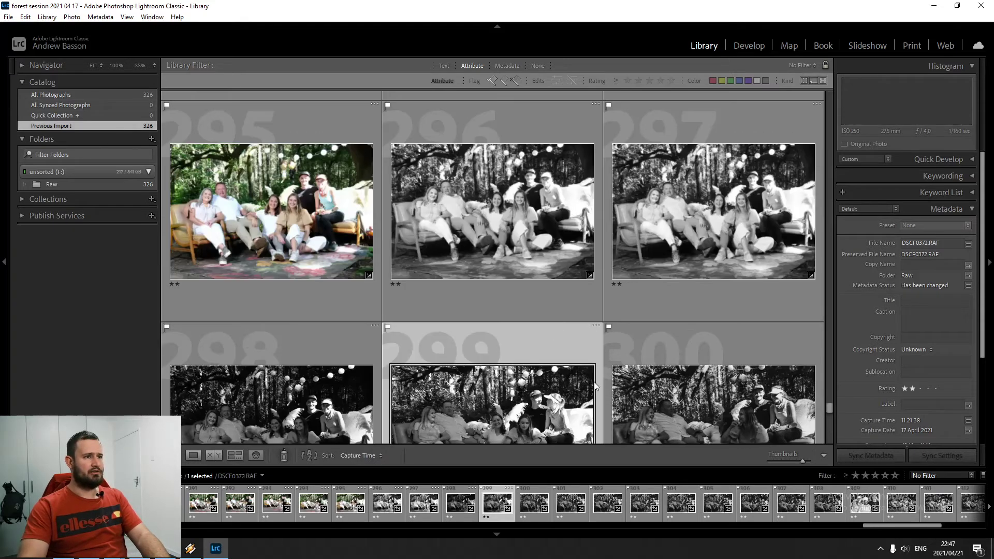
key("0")
key("Up")
Step: Rate seated group photo 295 three stars and reset the ratings of group photos 296 to 300 to 0
left_click(253, 232)
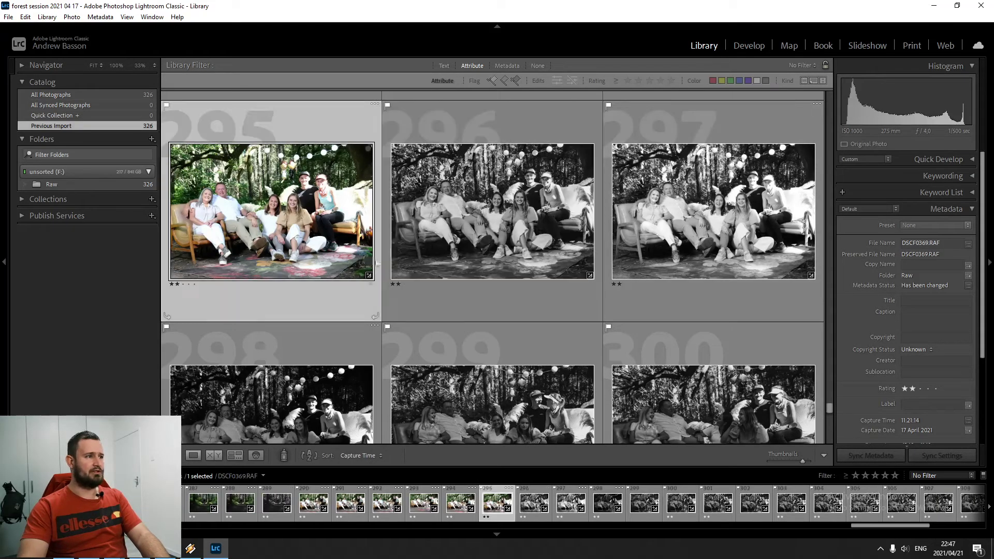
key("3")
left_click(564, 249)
key("0")
key("Right")
key("0")
key("Right")
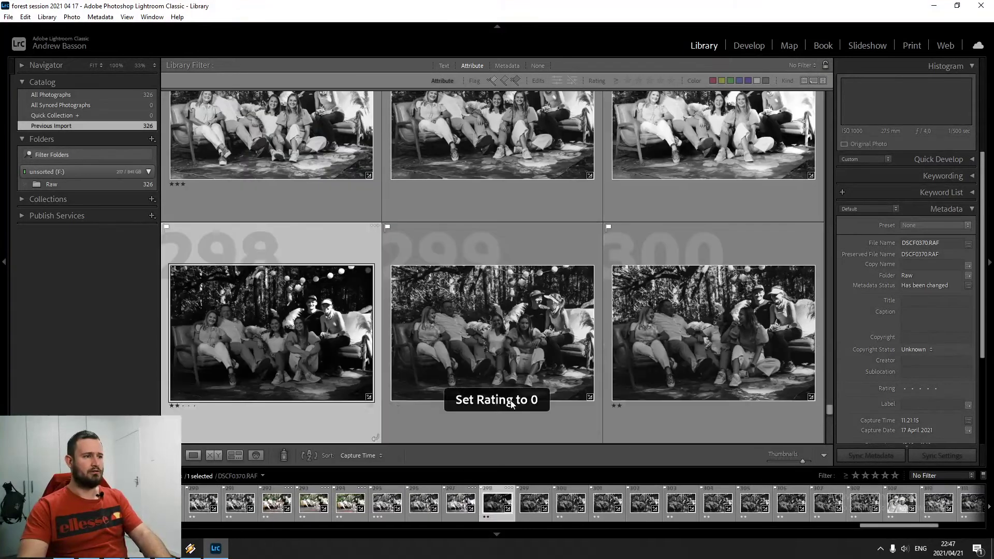
key("Right")
key("Up")
key("Up")
key("0")
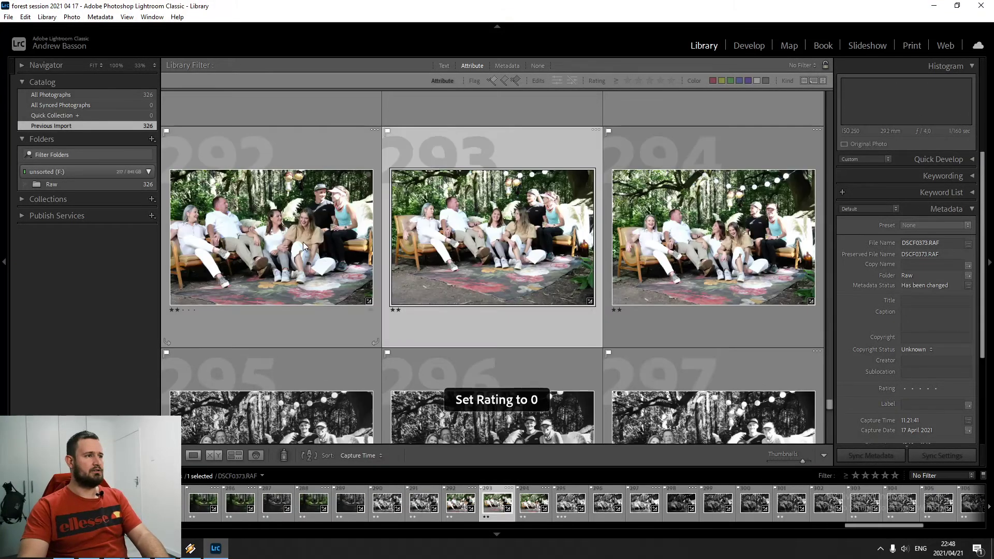
Step: Reset the ratings of group photos 292 and 293 to 0 and rate photo 294, DSCF0367.RAF, three stars
left_click(303, 246)
left_click(681, 243)
key("3")
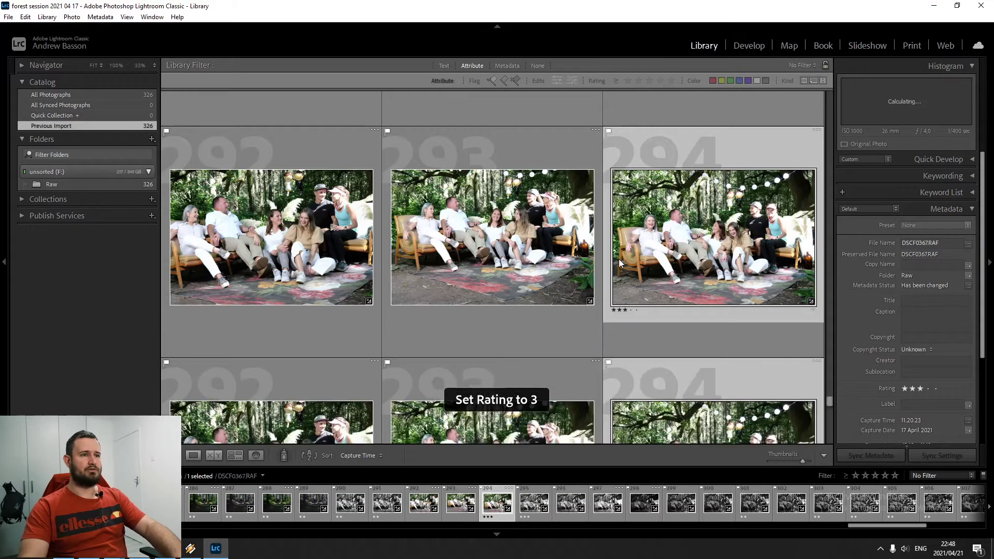
Step: Shrink the grid thumbnails and reset the ratings of the wide forest-path photos 284 to 289 to 0
key("Up")
key("minus")
key("minus")
scroll(322, 274, "up", 3)
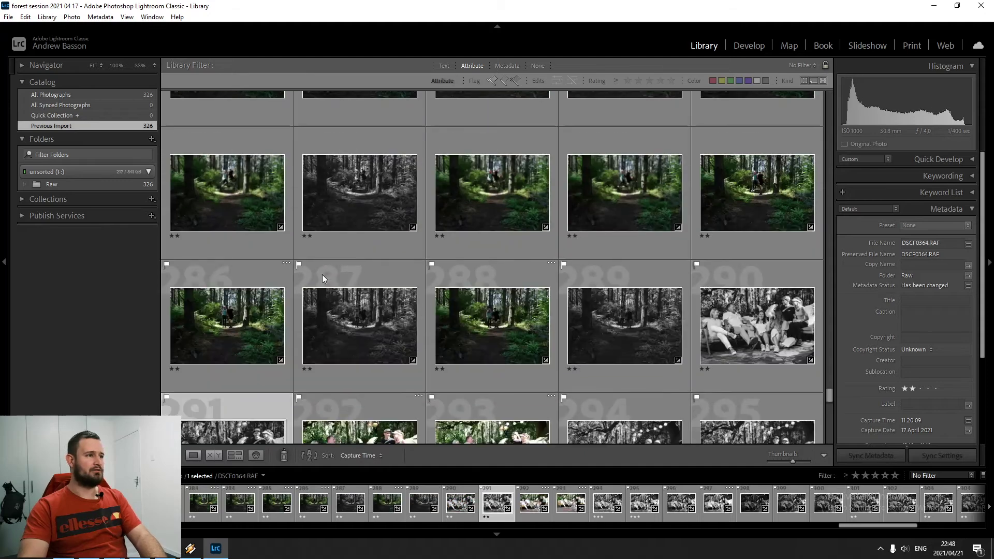
left_click(253, 337)
left_click(622, 345)
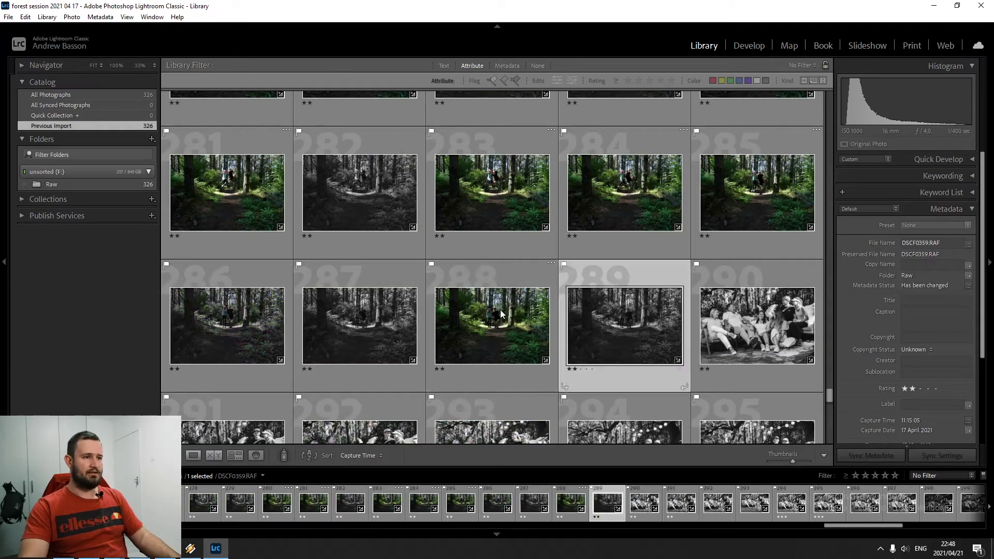
left_click(626, 195, "shift")
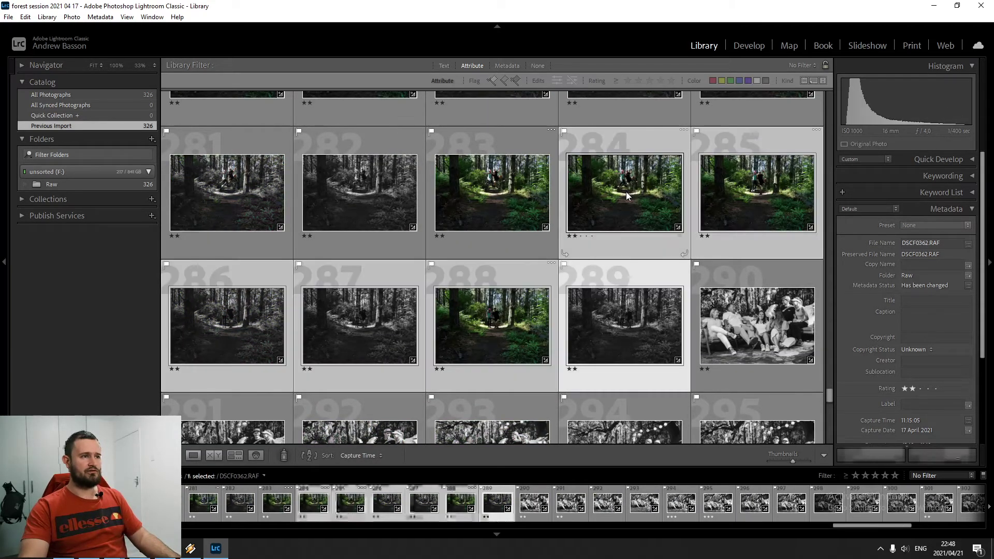
key("0")
Step: Rate forest-path photo 283, DSCF0356.RAF, three stars and reset the ratings of photos 278 to 282 to 0
left_click(499, 194)
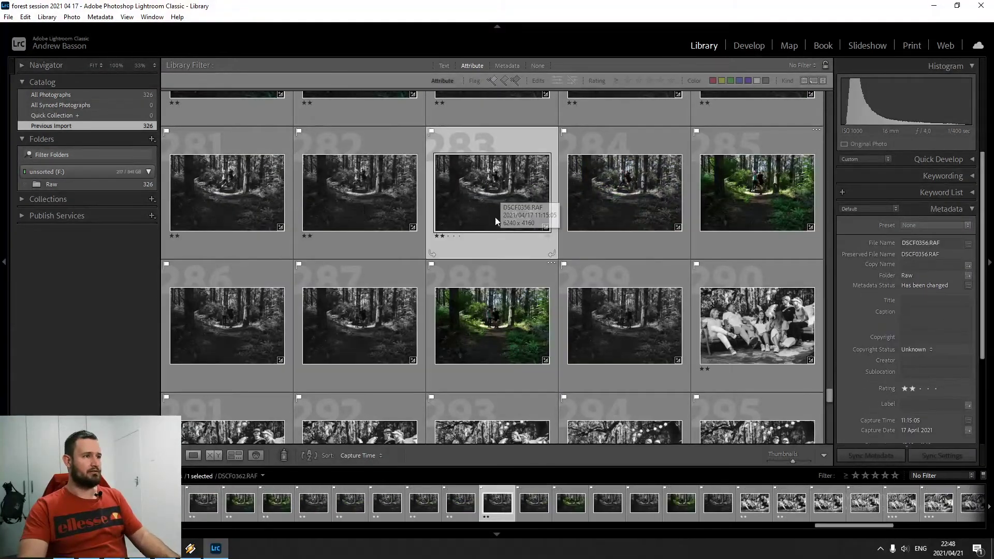
scroll(494, 217, "up", 2)
key("Left")
left_click(477, 179, "shift")
key("0")
Step: Reset the ratings of the wide forest-path photos 272 to 277 to 0
scroll(439, 280, "up", 2)
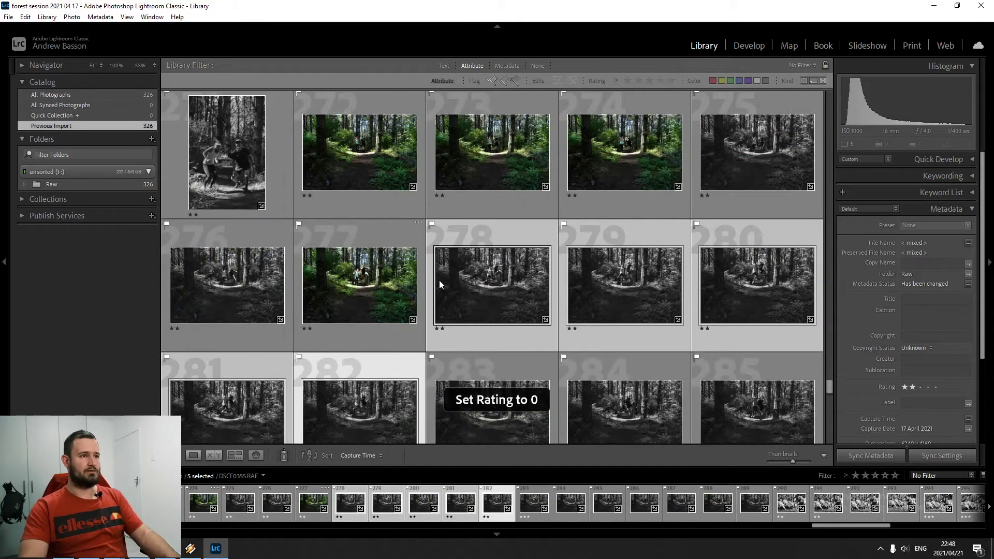
left_click(393, 265)
scroll(404, 258, "up", 1)
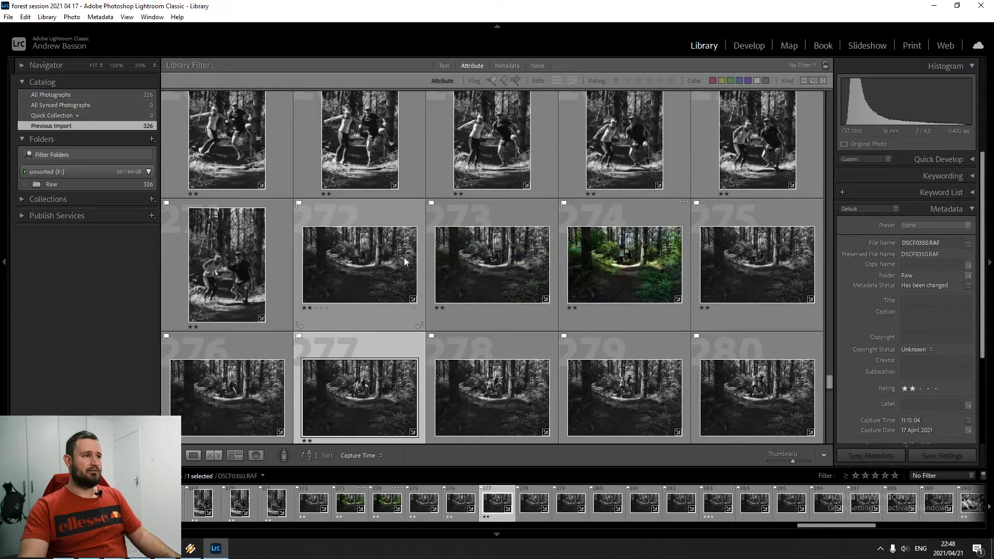
left_click(357, 264, "shift")
key("0")
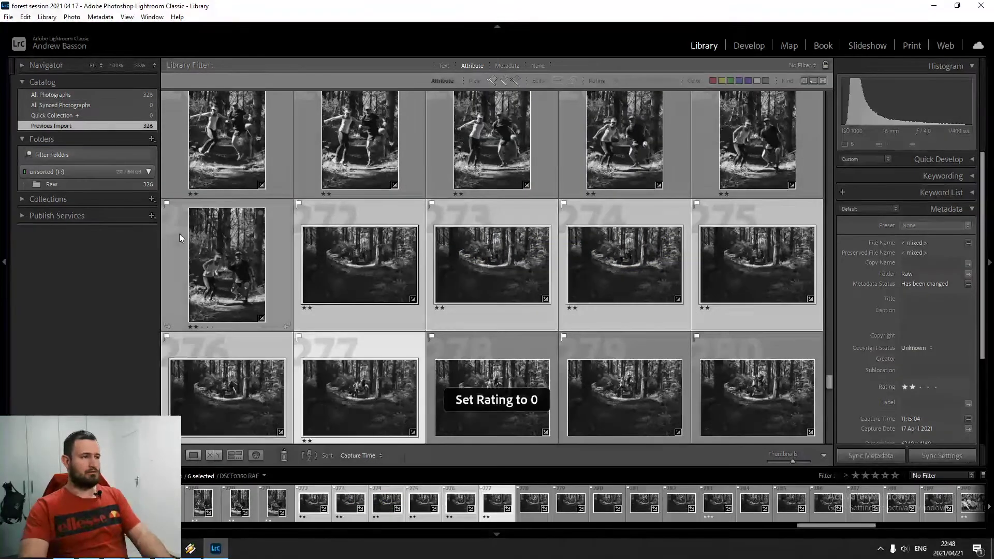
Step: Reset the ratings of the upright jumping-couple photos 268 to 271 to 0
scroll(537, 266, "up", 1)
key("Left")
left_click(496, 259, "shift")
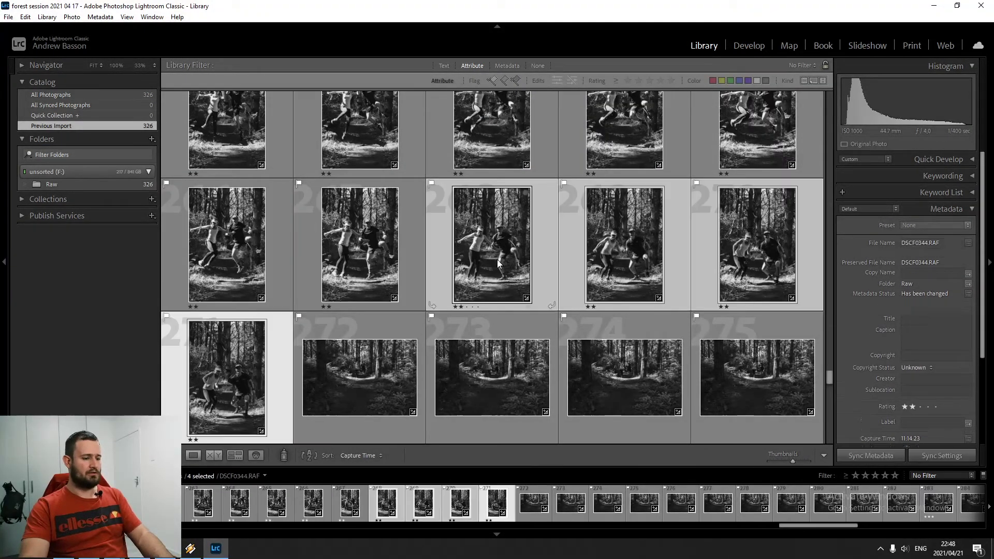
key("0")
Step: Rate jumping-couple photo 266 three stars and reset the ratings of photos 267 and 268 to 0
left_click(224, 264)
key("3")
left_click(340, 256)
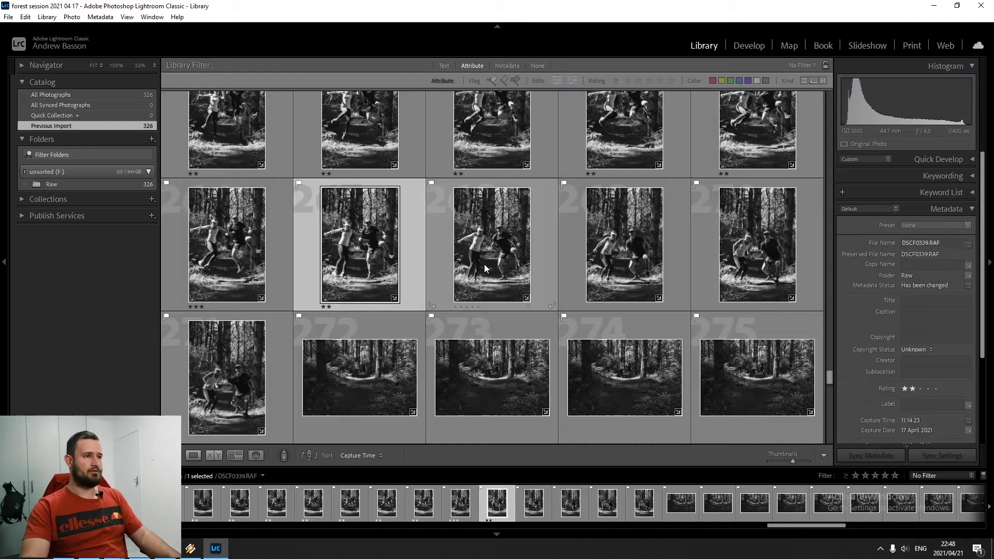
left_click(487, 264, "shift")
key("0")
Step: Rate jumping-couple photo 264 three stars and reset the rating of photo 266 to 0
scroll(582, 216, "up", 1)
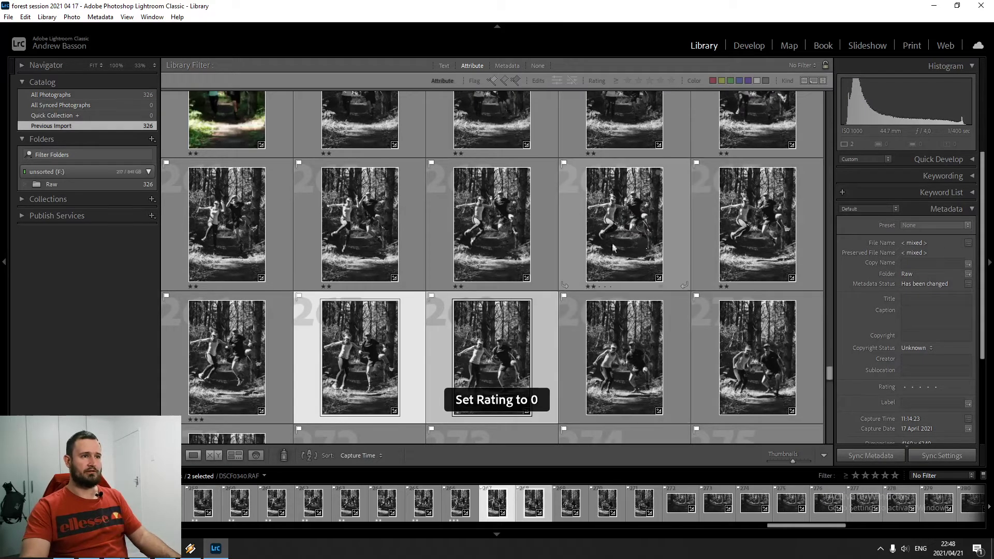
left_click(582, 261)
key("3")
left_click(222, 376)
key("0")
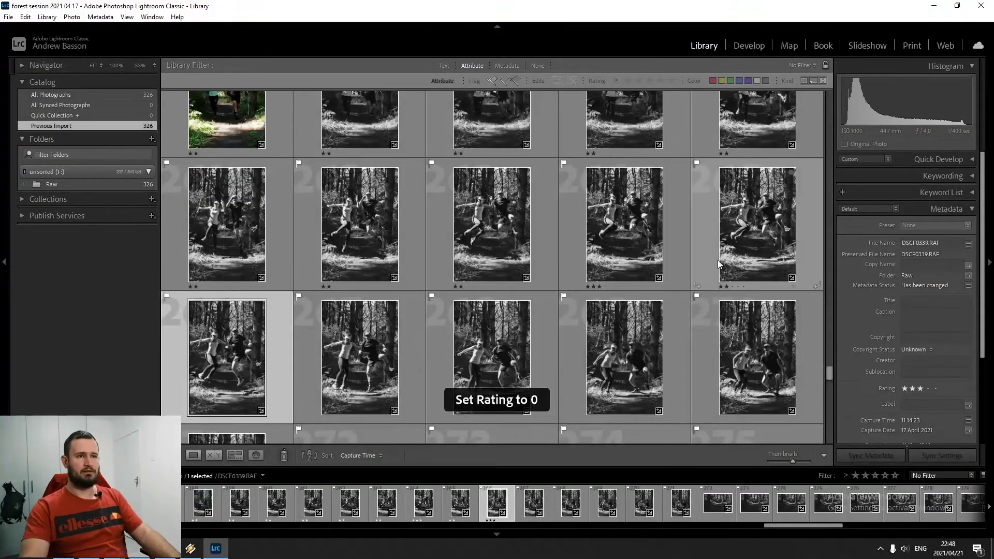
Step: Reset the ratings of jumping-couple photos 265 and 257 to 263 to 0
left_click(745, 261)
left_click(459, 257)
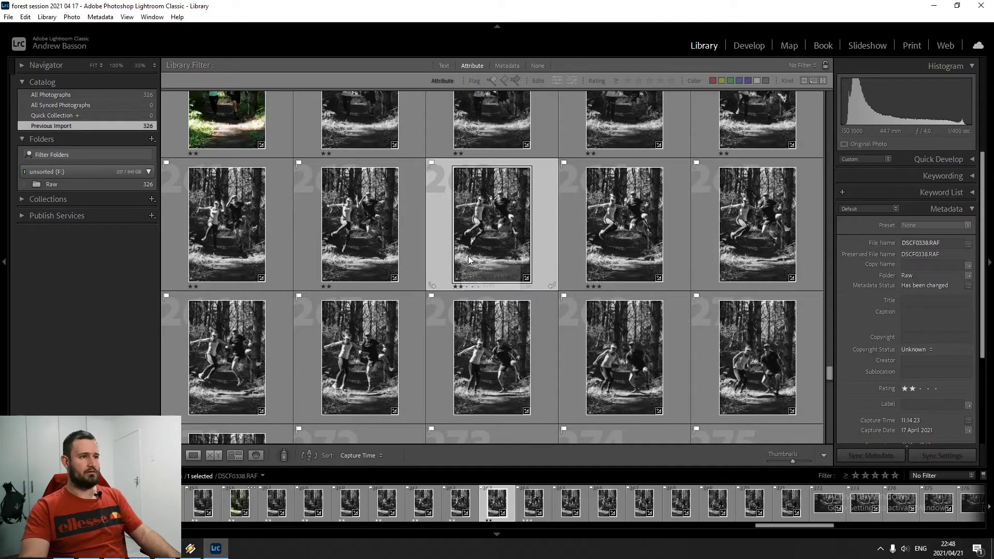
left_click(374, 120, "shift")
key("0")
Step: Reset the ratings of the upright forest running photos 247 to 256 to 0
scroll(467, 306, "up", 3)
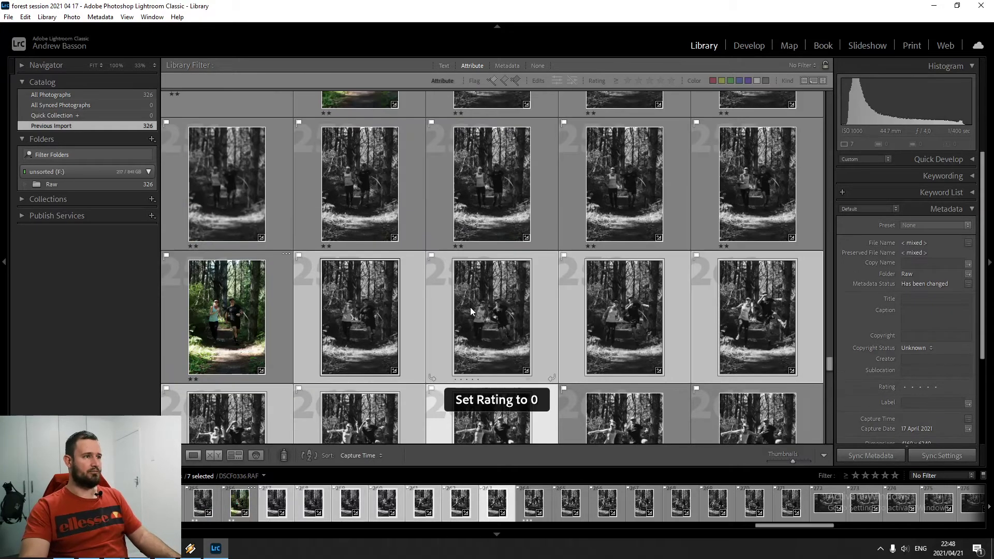
left_click(224, 318)
scroll(403, 272, "up", 2)
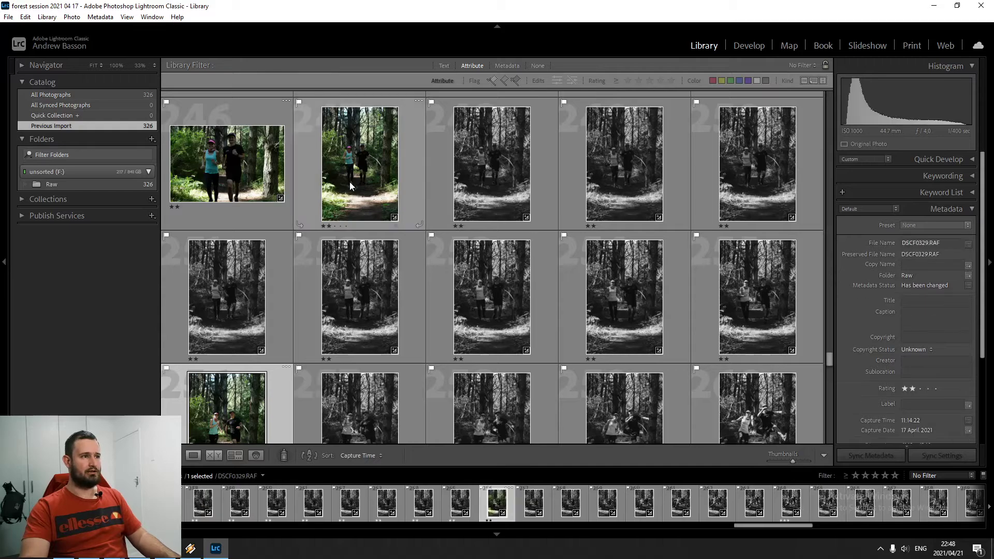
left_click(349, 181, "shift")
key("0")
Step: Reset the ratings of the wide forest running photos 241 to 246 to 0
scroll(355, 234, "up", 2)
key("Left")
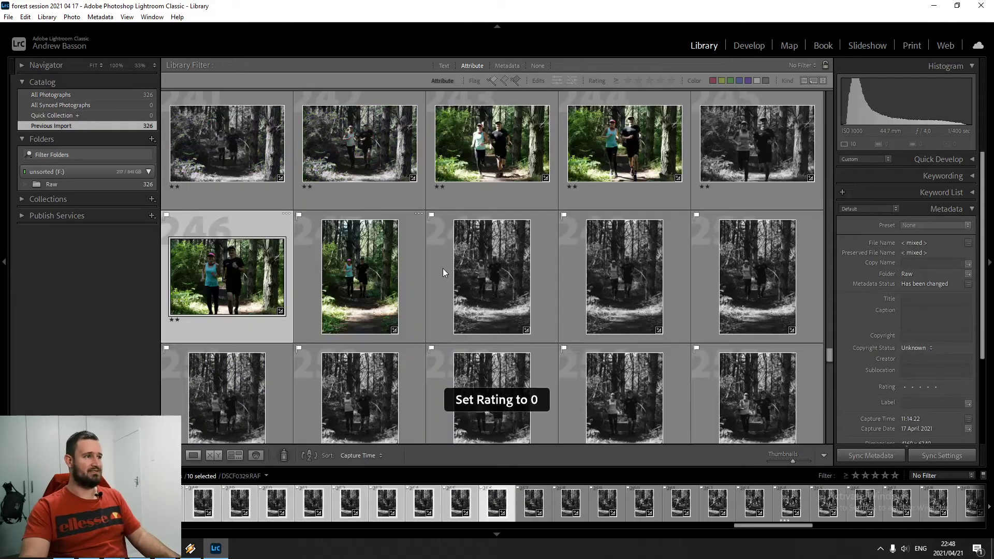
scroll(442, 268, "up", 2)
left_click(238, 244, "shift")
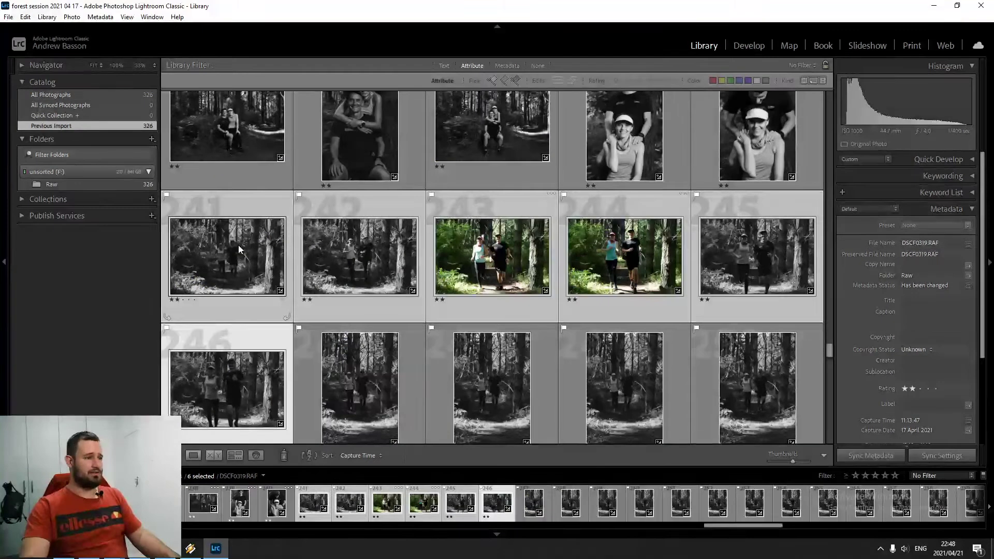
key("0")
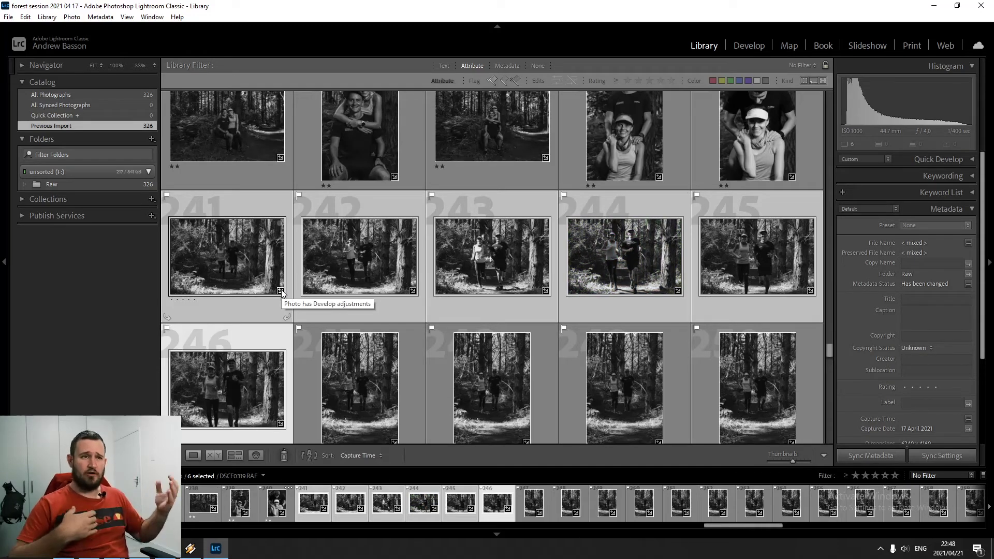
Step: Rate couple portrait 239, DSCF0312.RAF, three stars and reset the rating of portrait 240 to 0
scroll(281, 293, "up", 3)
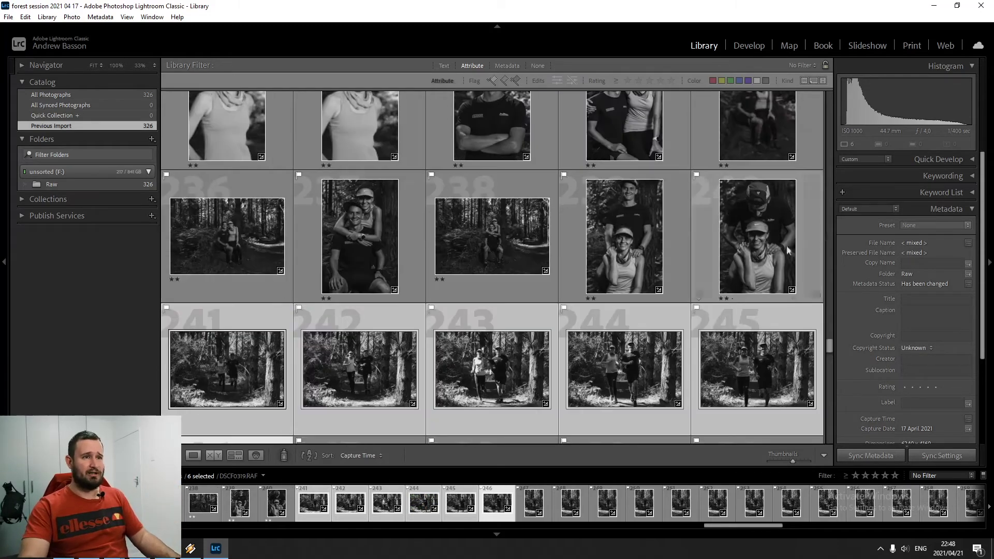
left_click(637, 297)
key("3")
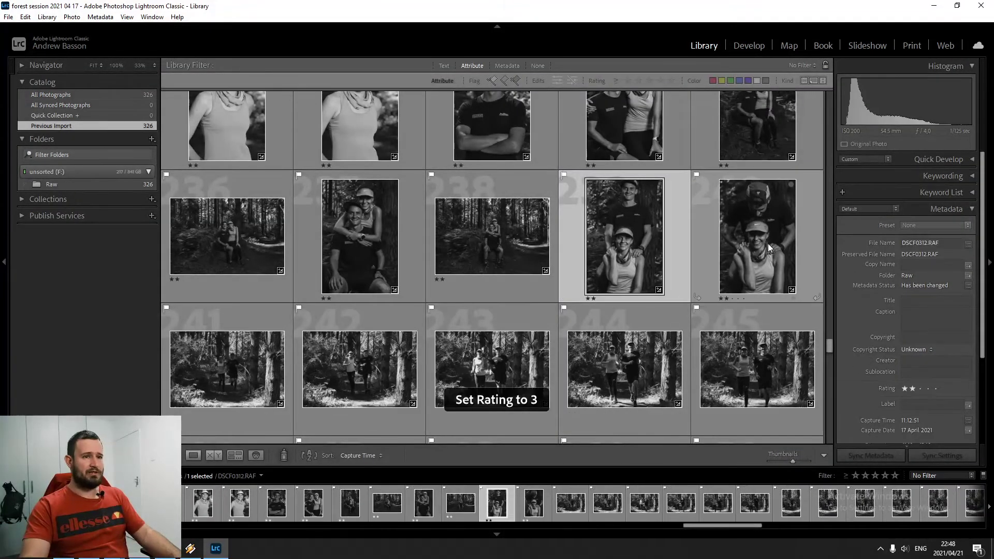
key("0")
Step: Rate the seated couple photos 238, 237 and 236 three stars each
left_click(476, 242)
key("3")
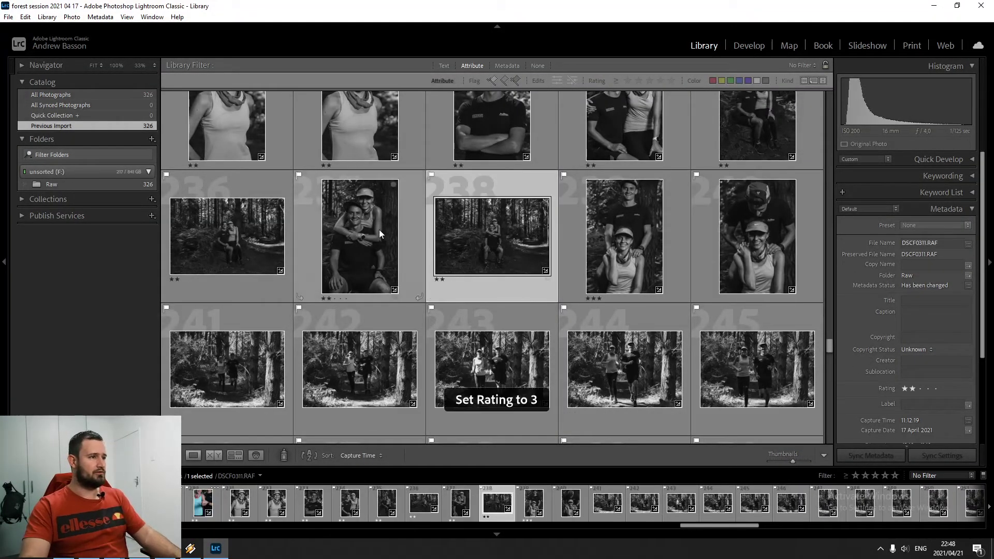
left_click(377, 228)
key("3")
left_click(233, 235)
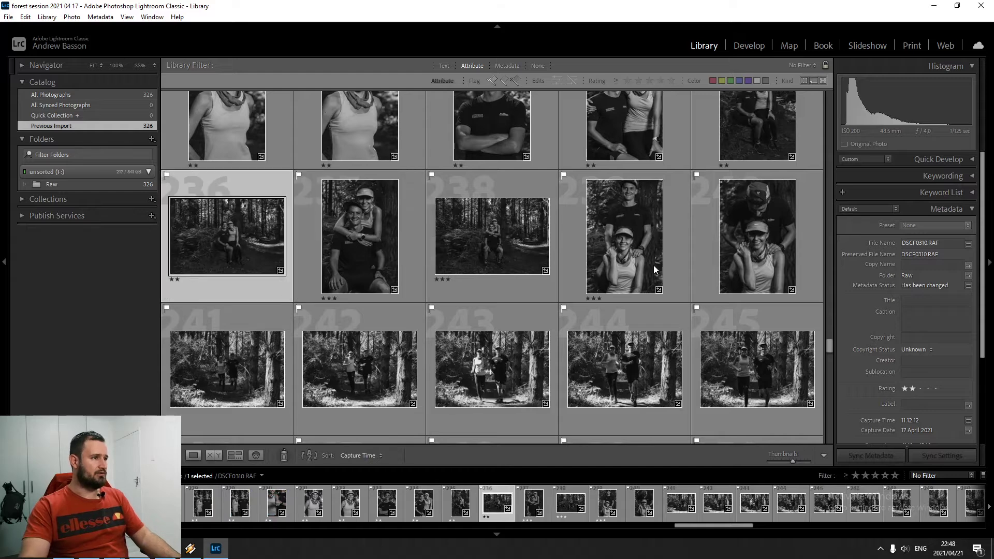
key("3")
Step: Rate couple photos 235 and 234 and the crossed-arms portrait of the man, photo 233, three stars each
scroll(685, 269, "up", 3)
left_click(727, 222)
key("3")
left_click(652, 249)
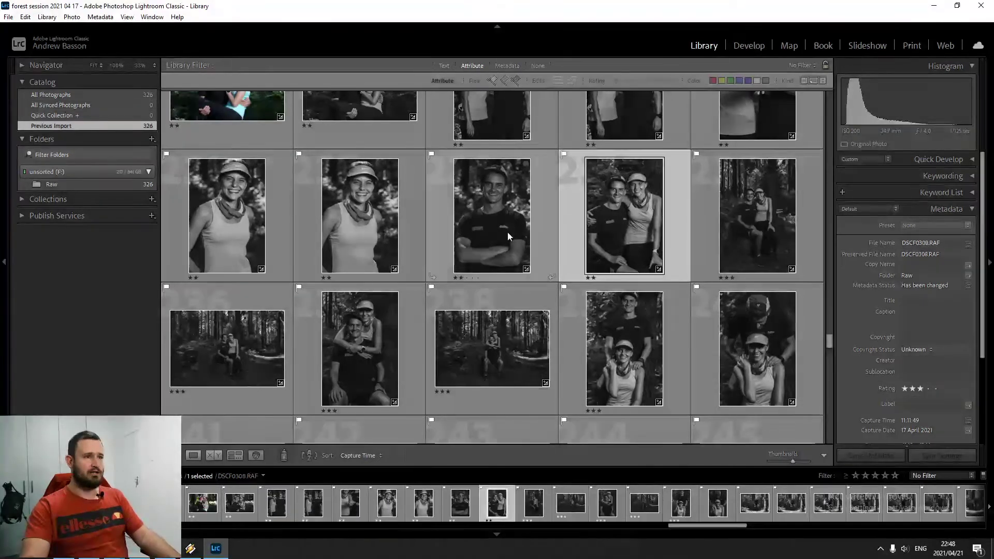
key("3")
left_click(486, 220)
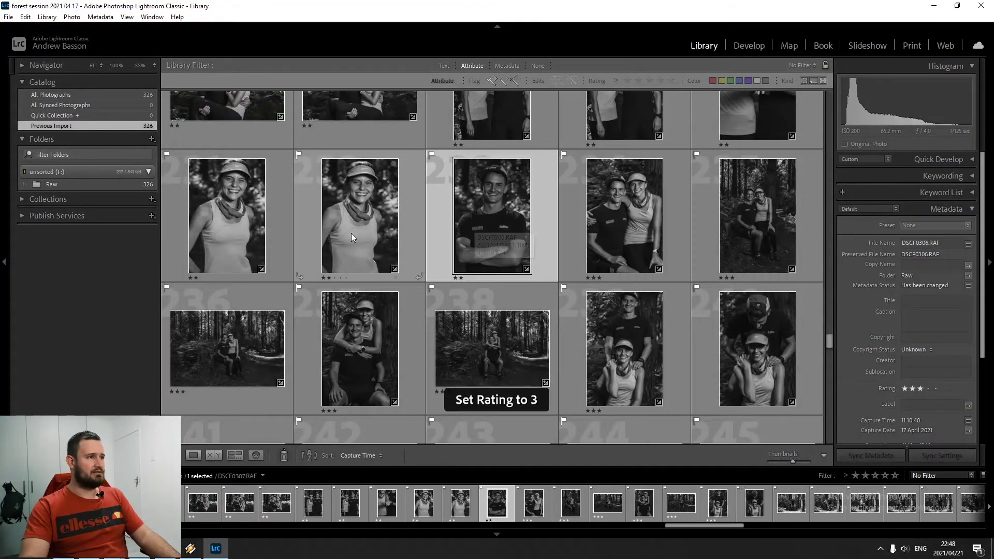
key("3")
Step: Rate the woman's portrait 232 three stars and reset the rating of her similar portrait 231 to 0
left_click(350, 233)
key("3")
left_click(241, 220)
key("0")
Step: Rate the ring close-up, photo 230, three stars and reset the ratings of standing couple photos 228 and 229 to 0
scroll(260, 221, "up", 4)
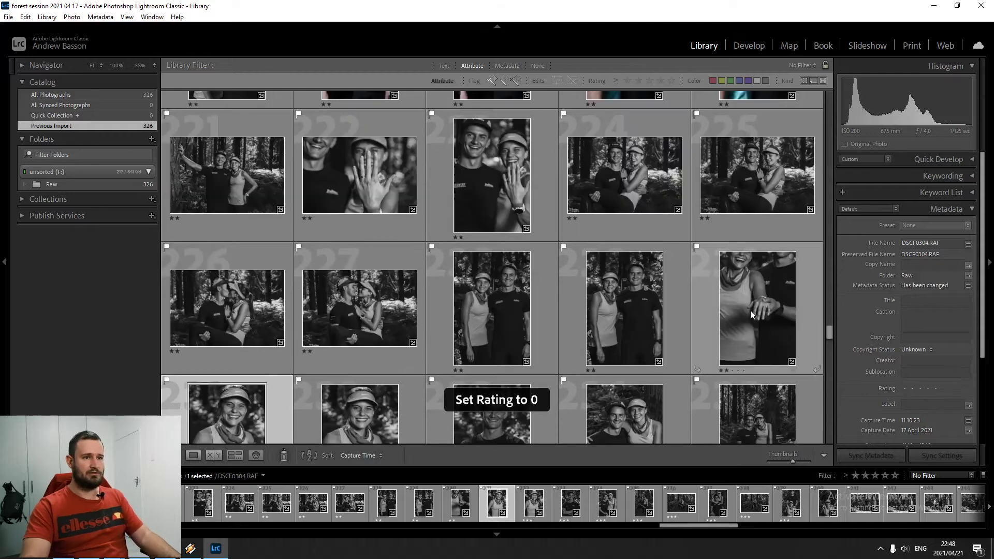
left_click(737, 323)
key("3")
left_click(624, 319)
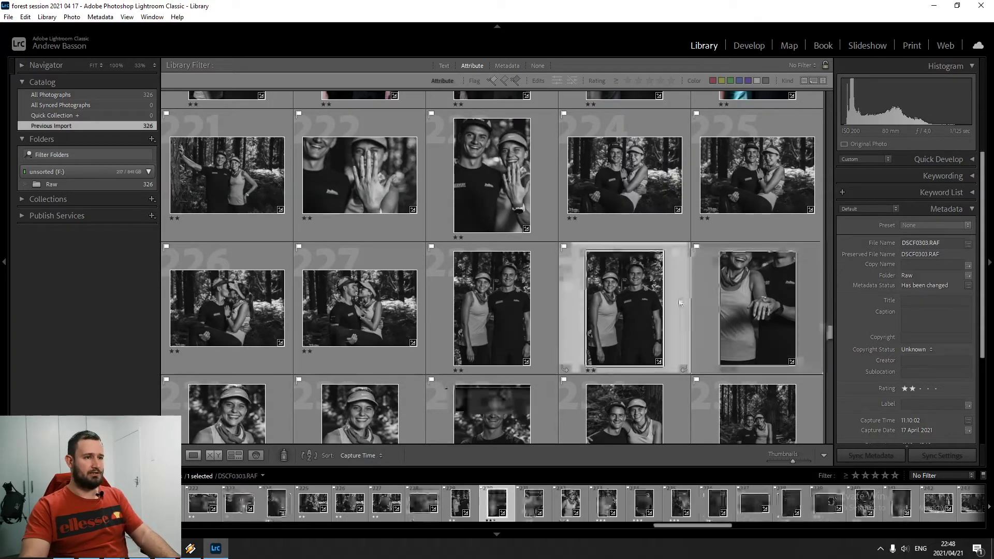
left_click(492, 314, "ctrl")
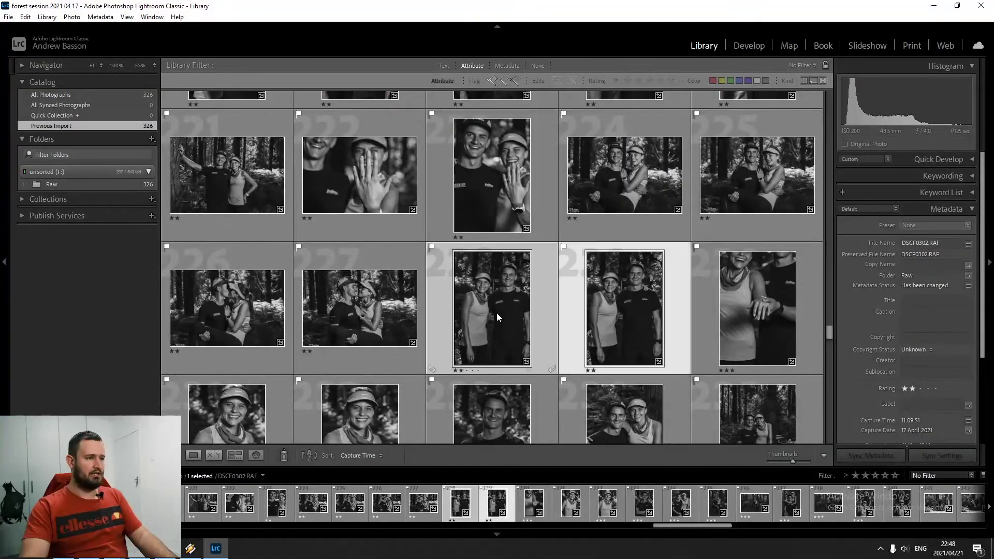
key("0")
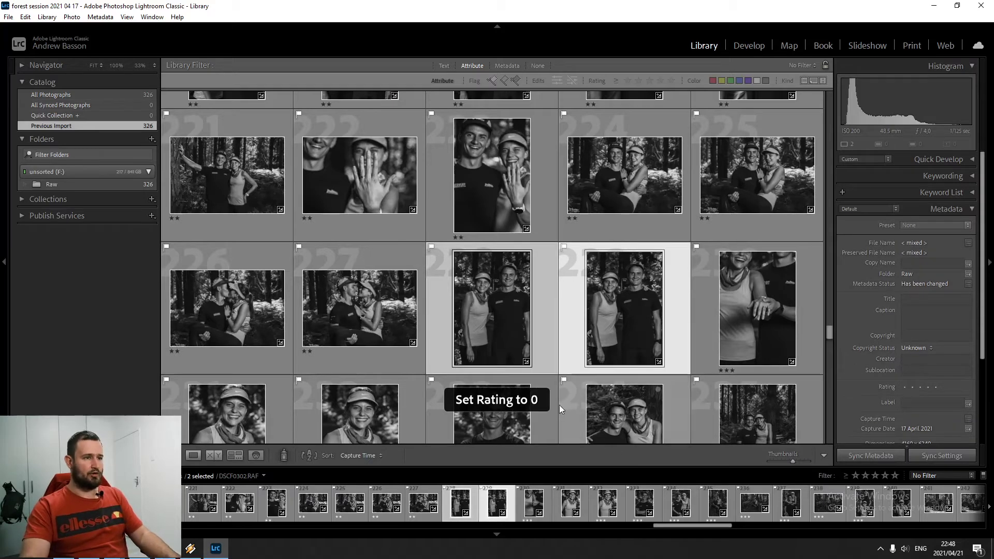
Step: Rate the wide seated couple photos 227, 226 and 225 three stars each
left_click(354, 317)
key("3")
key("Left")
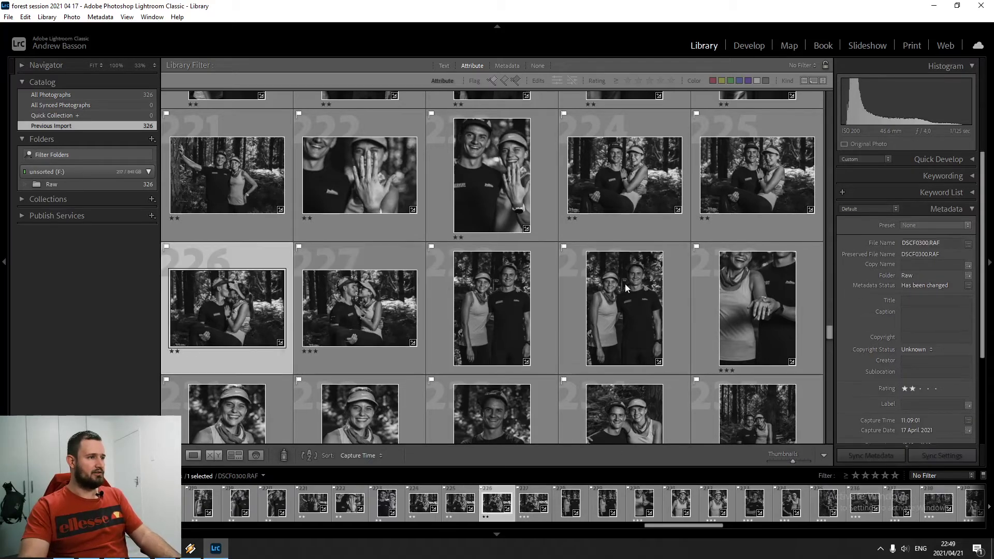
key("3")
left_click(729, 187)
key("3")
Step: Reset the ratings of couple photos 224 and 223 to 0 and rate the wide ring-hand photo 222 three stars
key("Left")
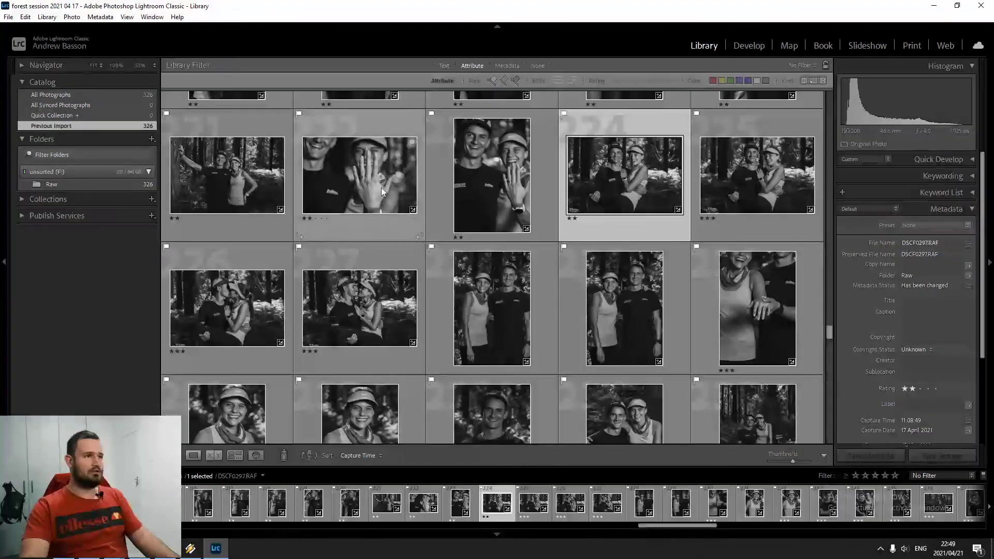
left_click(496, 192, "ctrl")
key("0")
left_click(380, 165)
key("3")
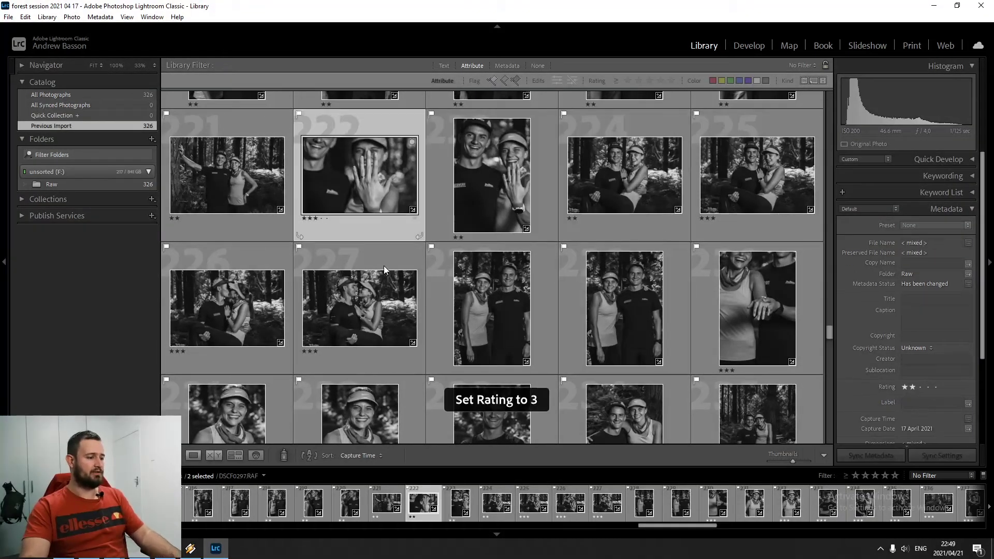
Step: Rate the wide standing couple photo 221 and the upright close couple photo 220 three stars each
key("Left")
key("Up")
left_click(276, 289)
key("3")
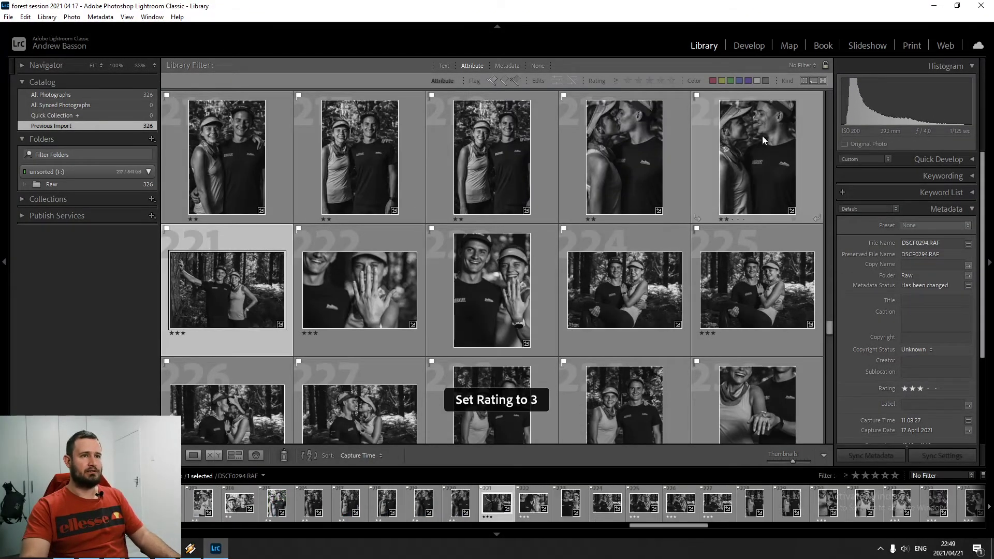
left_click(761, 135)
key("3")
Step: Reset the ratings of photos 213 to 219, from the woman's upright shot to the kissing couple, to 0
scroll(668, 217, "up", 2)
left_click(685, 241)
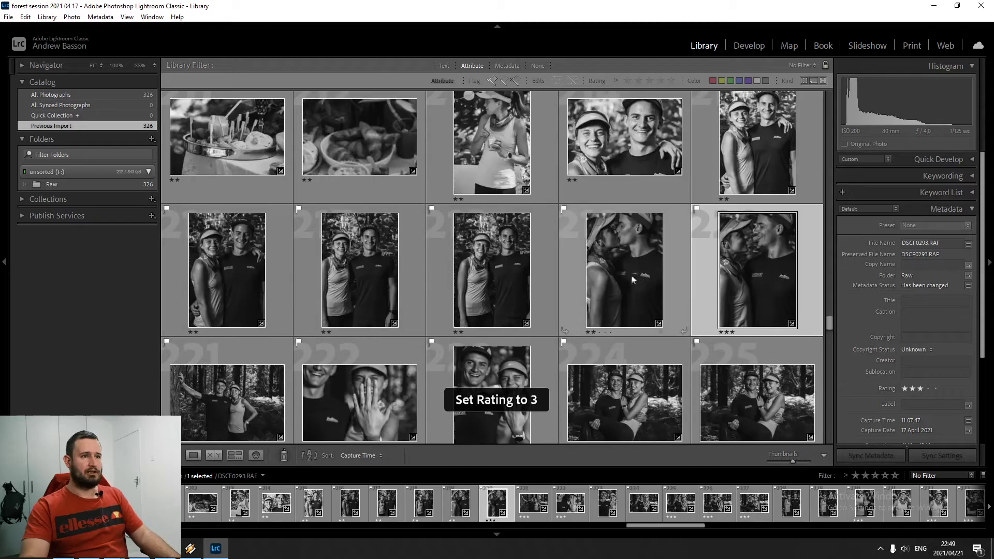
left_click(488, 142, "shift")
key("0")
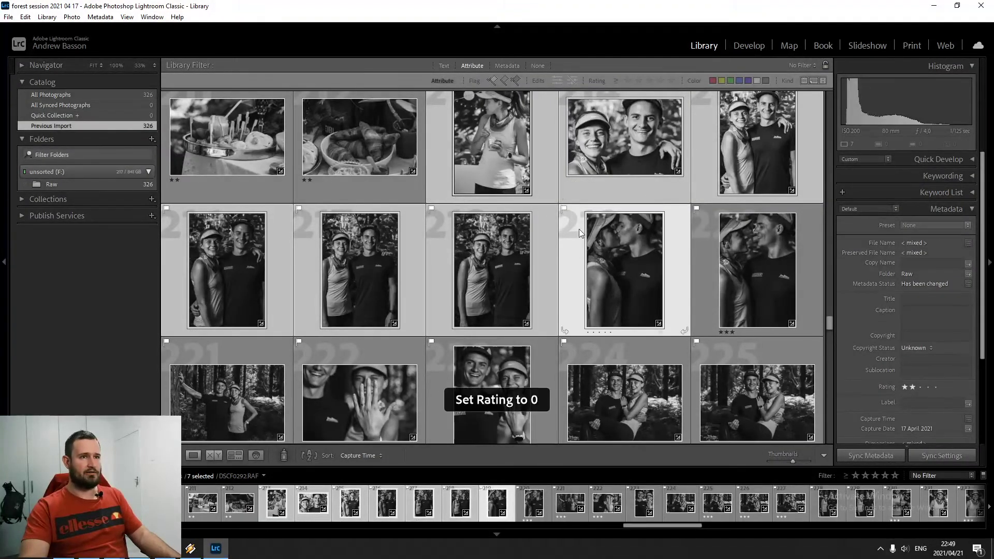
Step: Compare the similar couple portraits 214 to 218 with each other and with the rated couple photos that follow them
left_click(379, 126)
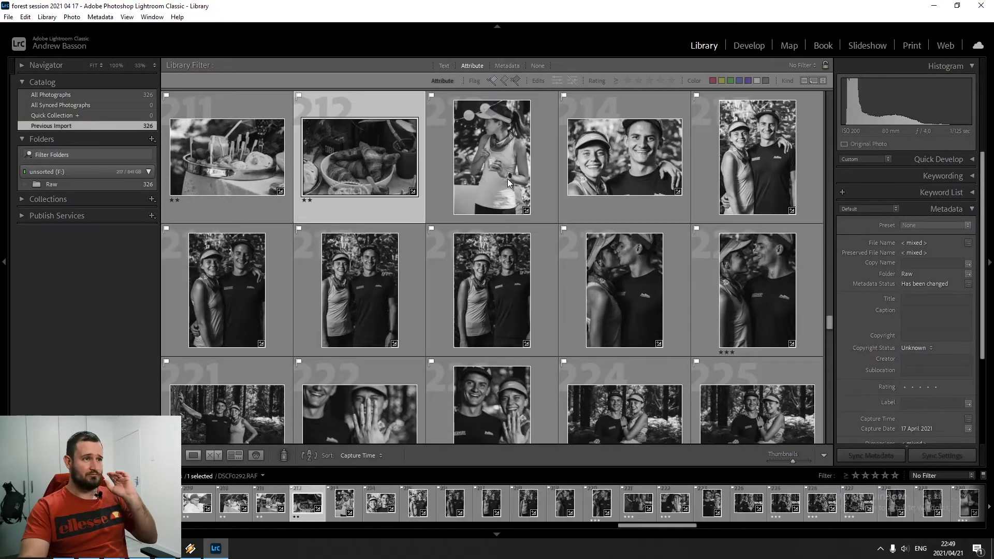
left_click(613, 182)
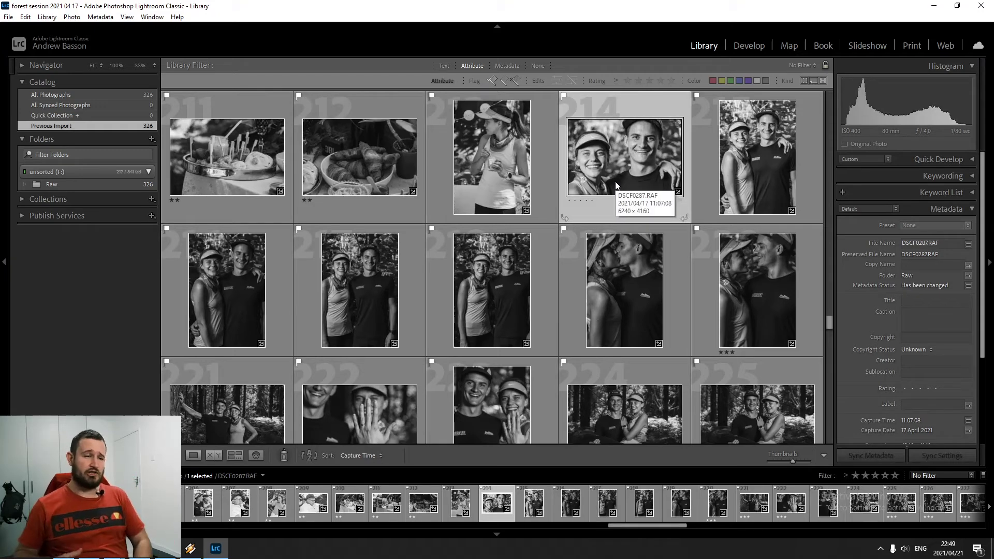
left_click(475, 308, "shift")
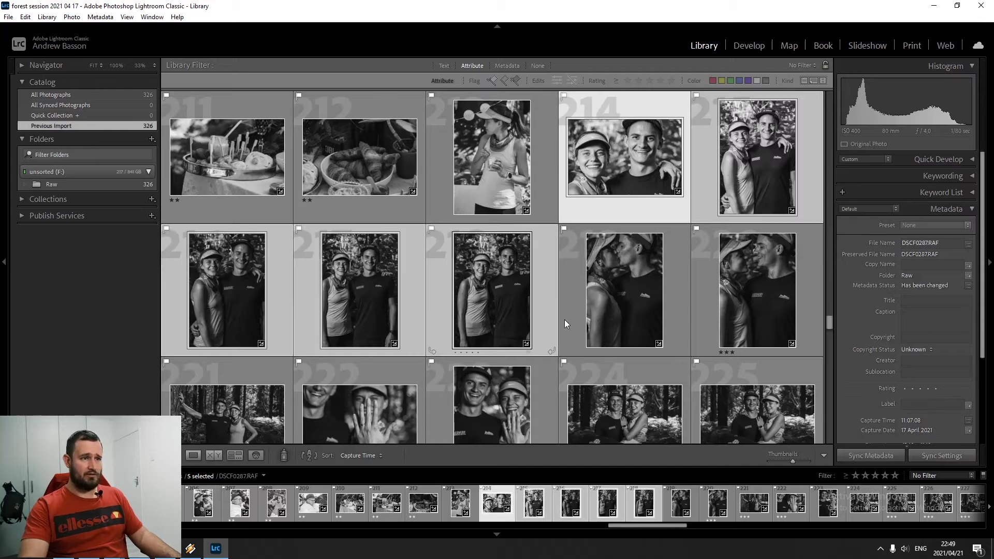
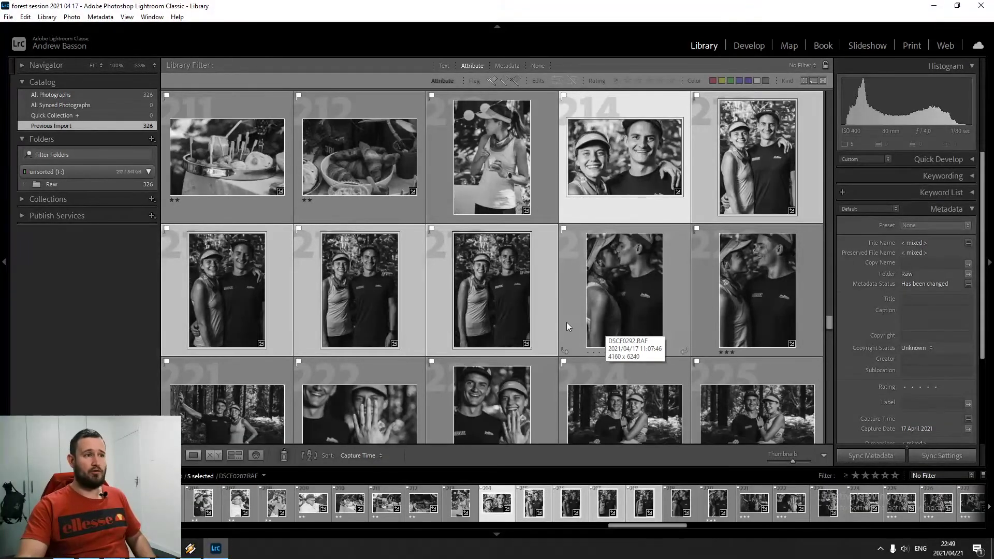
left_click(631, 173)
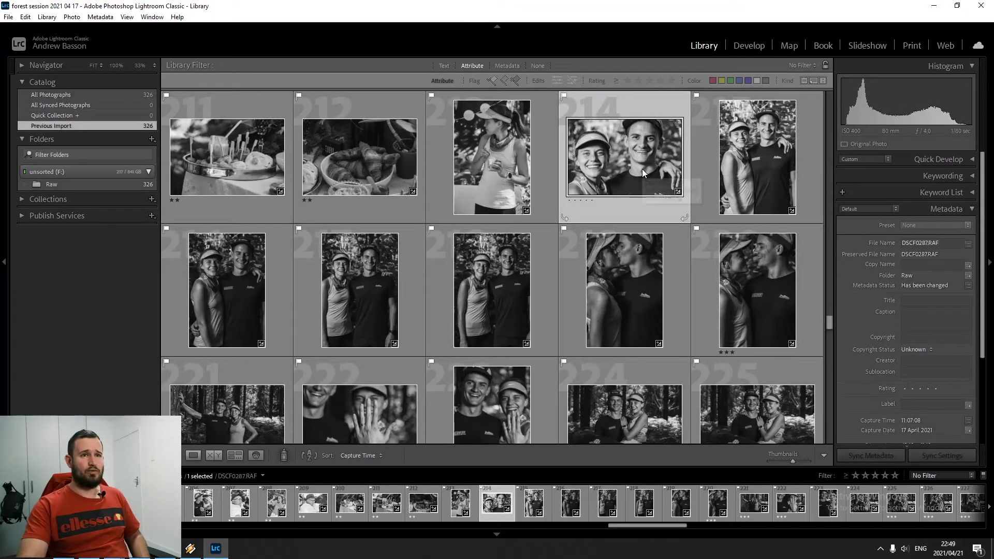
left_click(753, 154)
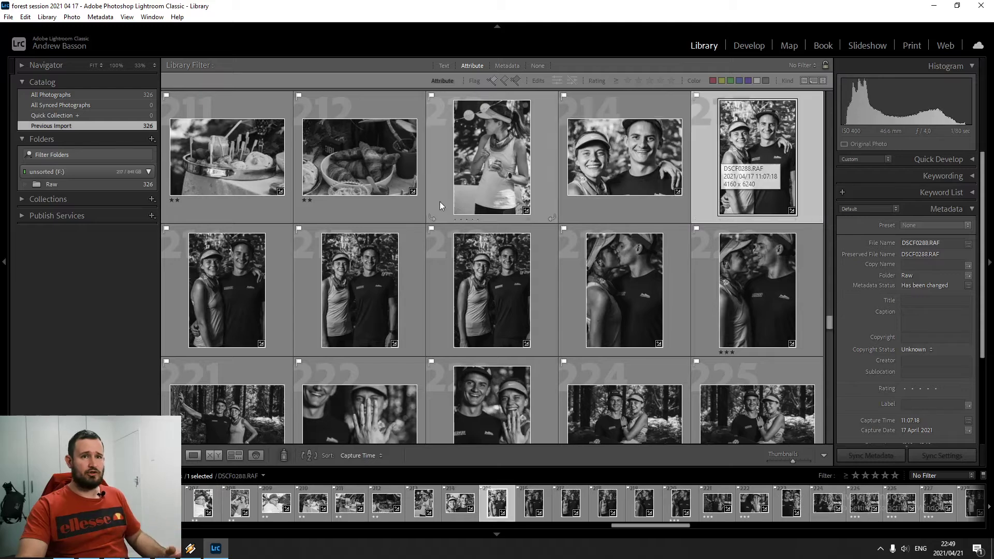
left_click(275, 284)
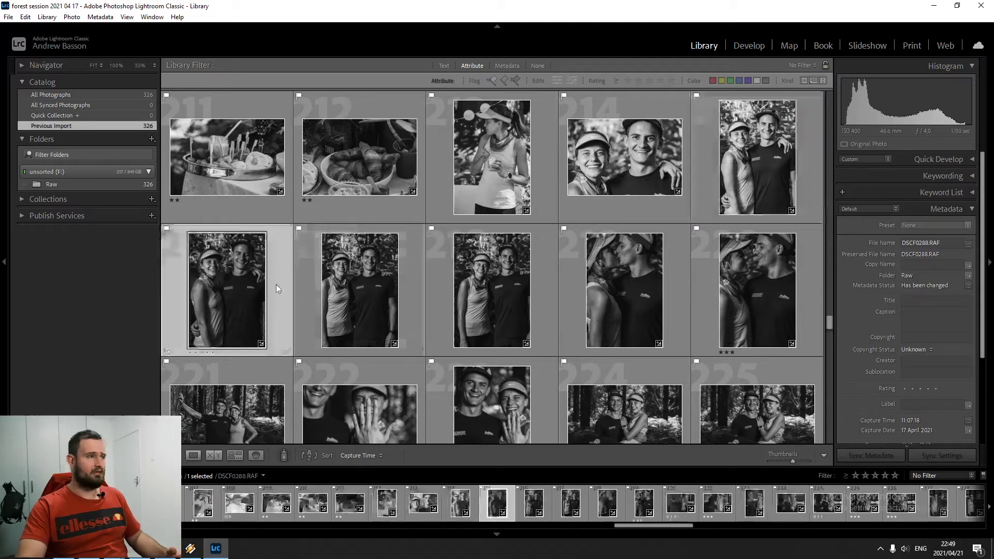
left_click(369, 284)
left_click(483, 297)
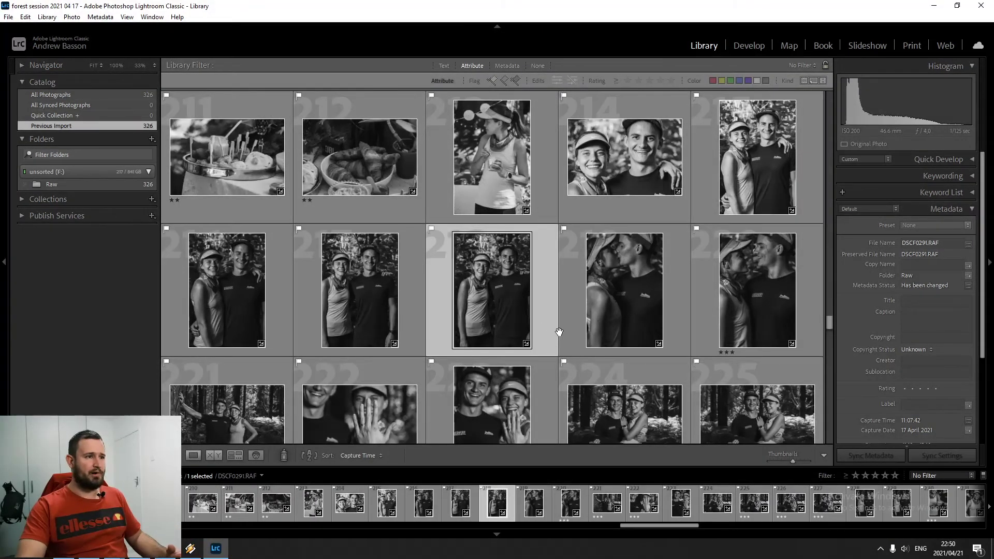
scroll(604, 336, "down", 2)
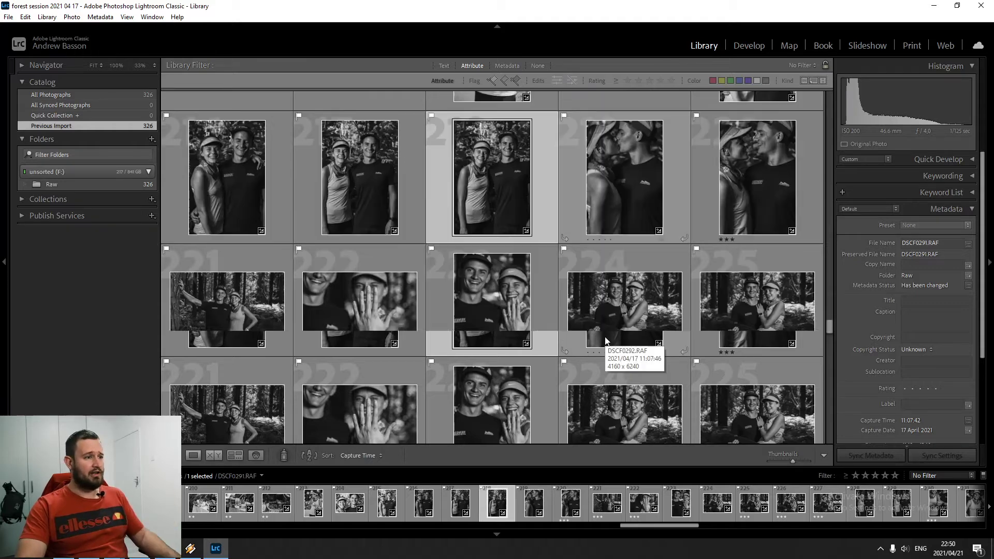
scroll(517, 314, "down", 2)
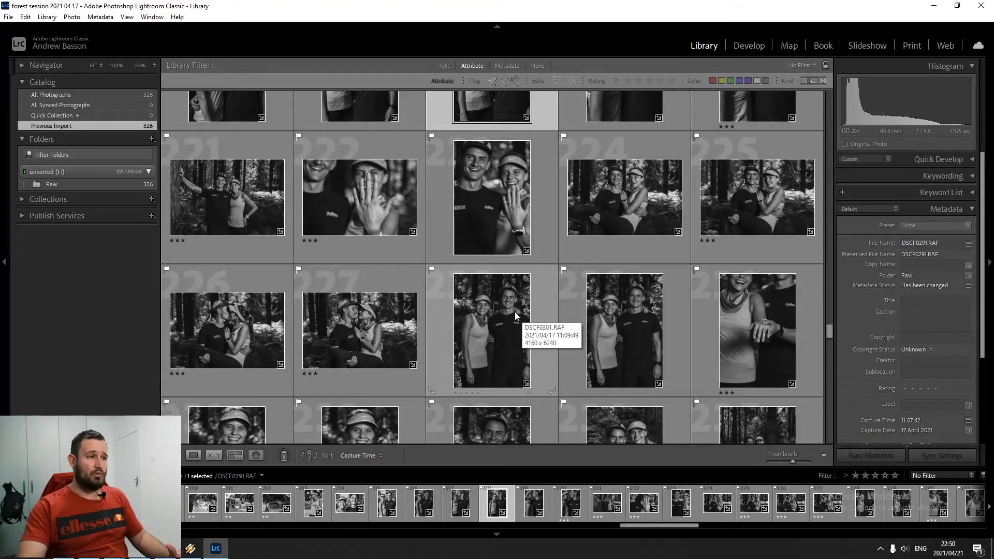
Step: Adjust couple photo 227 in the Develop module: exposure +0,26, highlights -30 and blacks +9
double_click(394, 332)
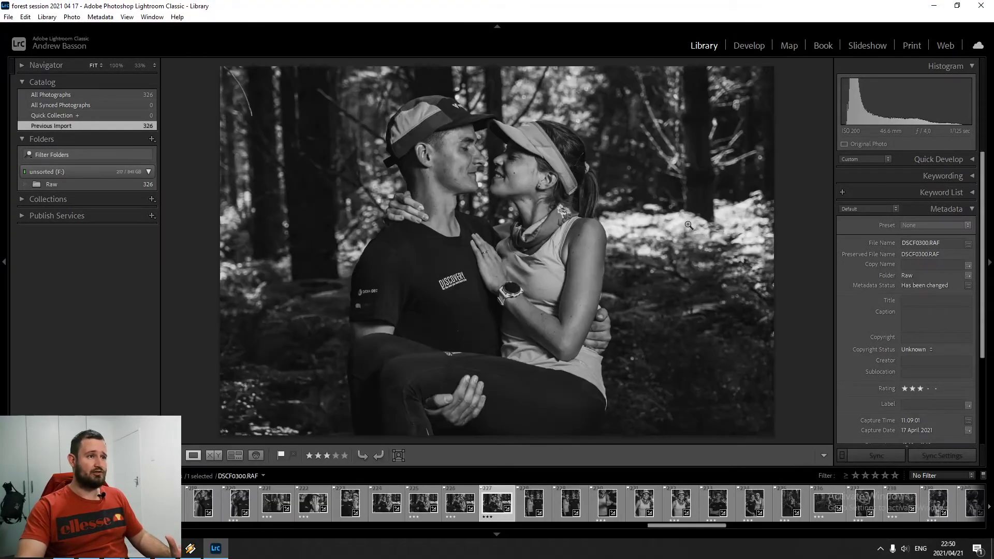
left_click(750, 45)
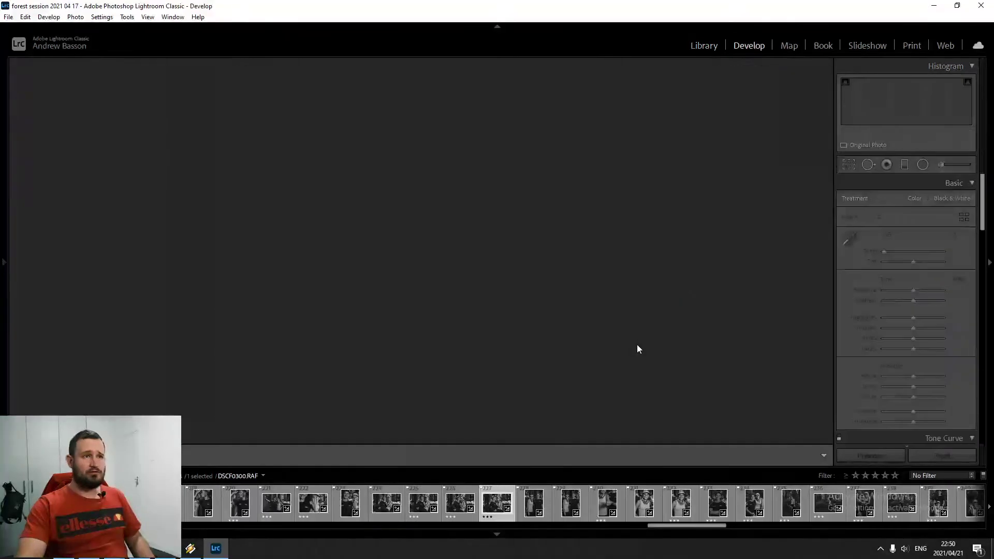
left_click_drag(913, 300, 914, 302)
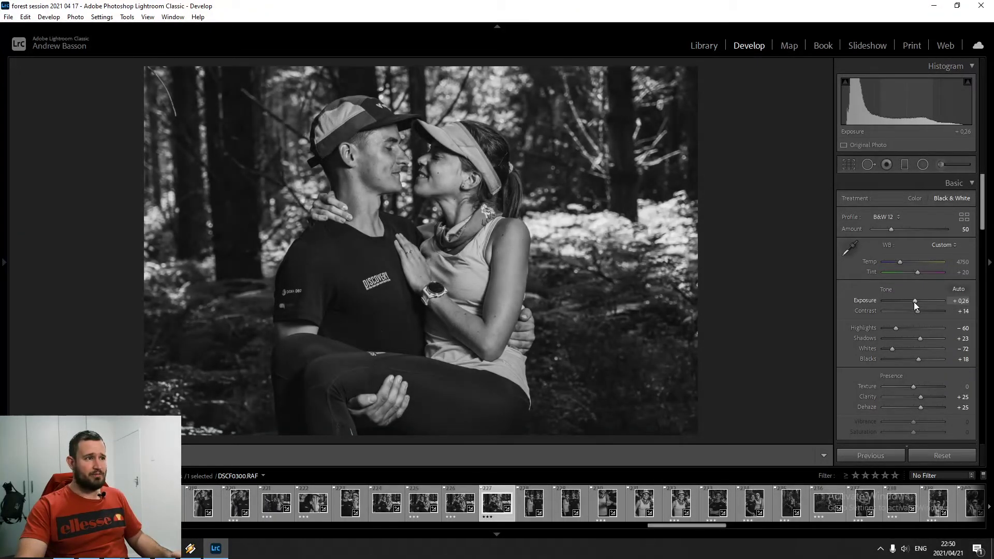
left_click_drag(918, 362, 904, 330)
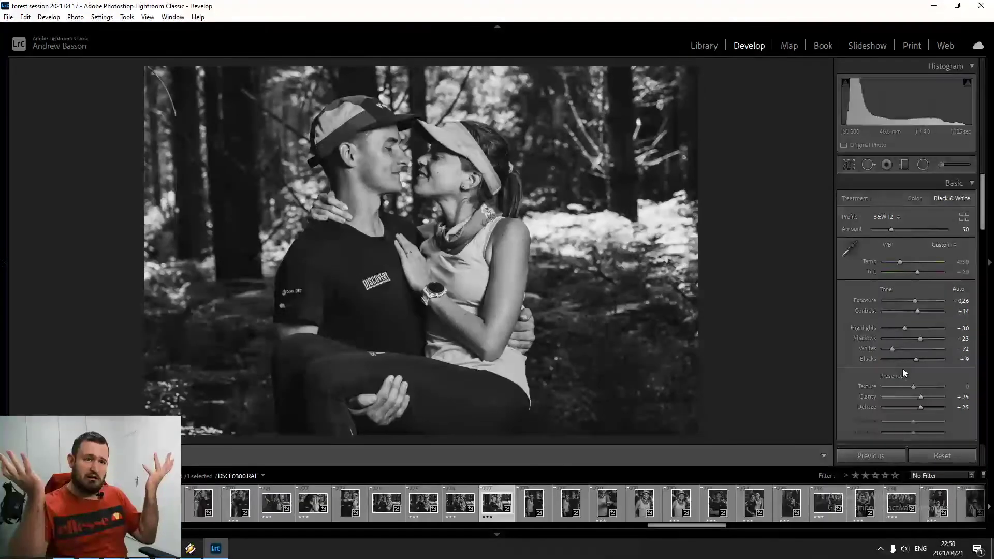
Step: Set green to -60 in the black-and-white mix of couple photo 227
scroll(902, 368, "down", 5)
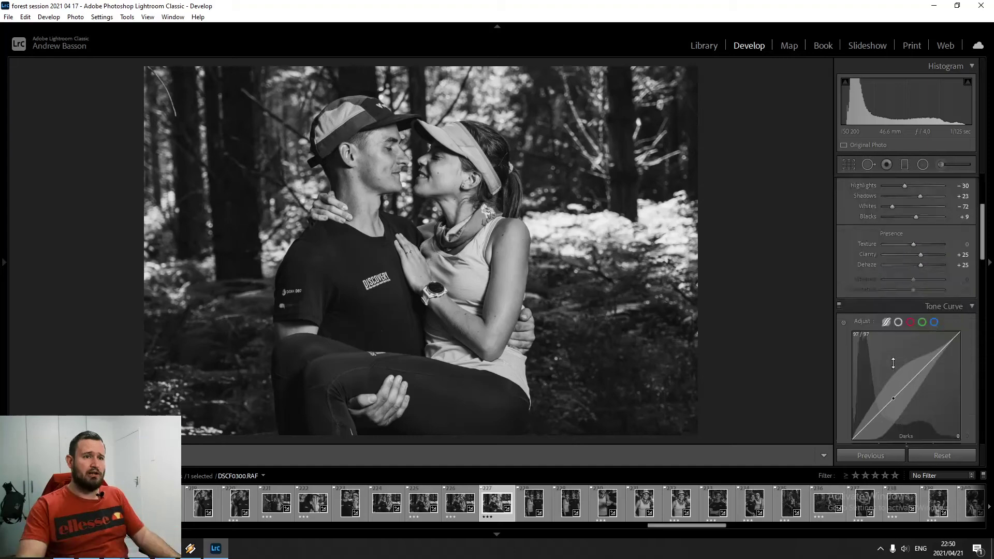
scroll(892, 363, "down", 10)
scroll(895, 352, "up", 5)
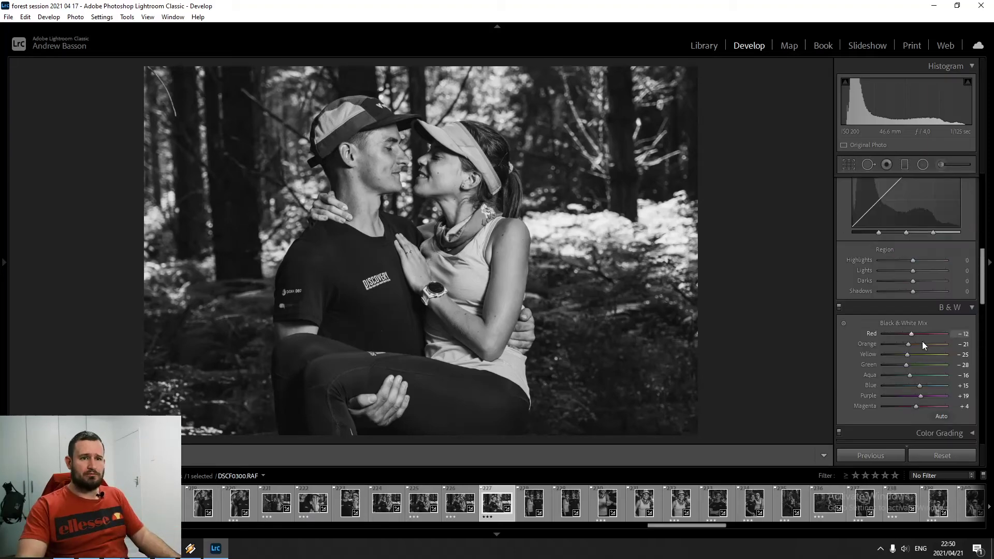
left_click_drag(905, 365, 896, 357)
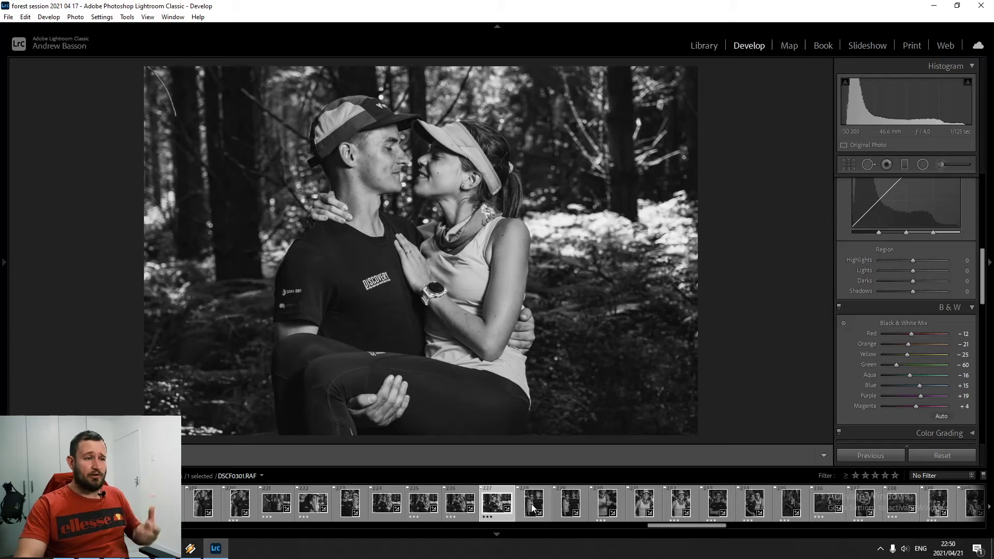
Step: Review portraits 231 and 233 to 236 one after another in the Develop module
left_click(638, 512)
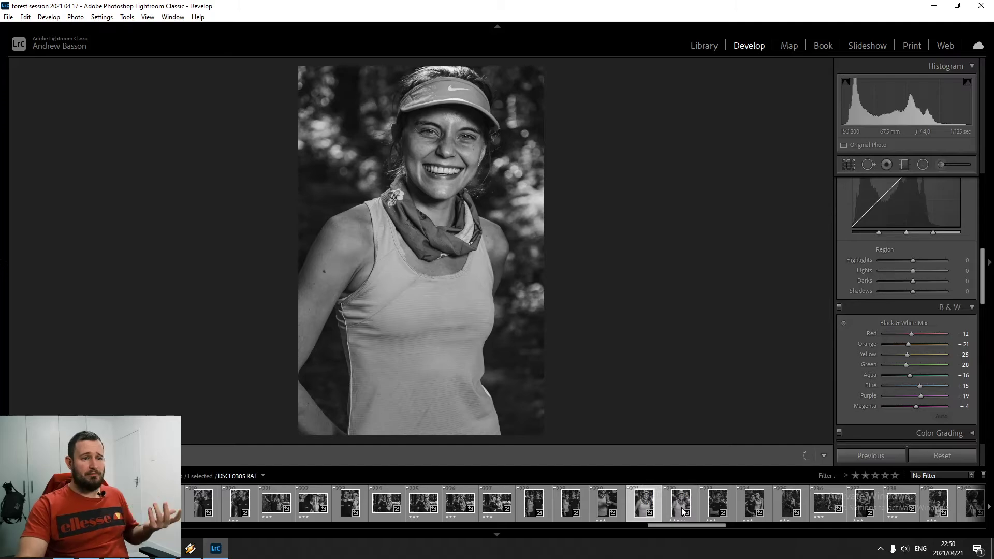
left_click(717, 511)
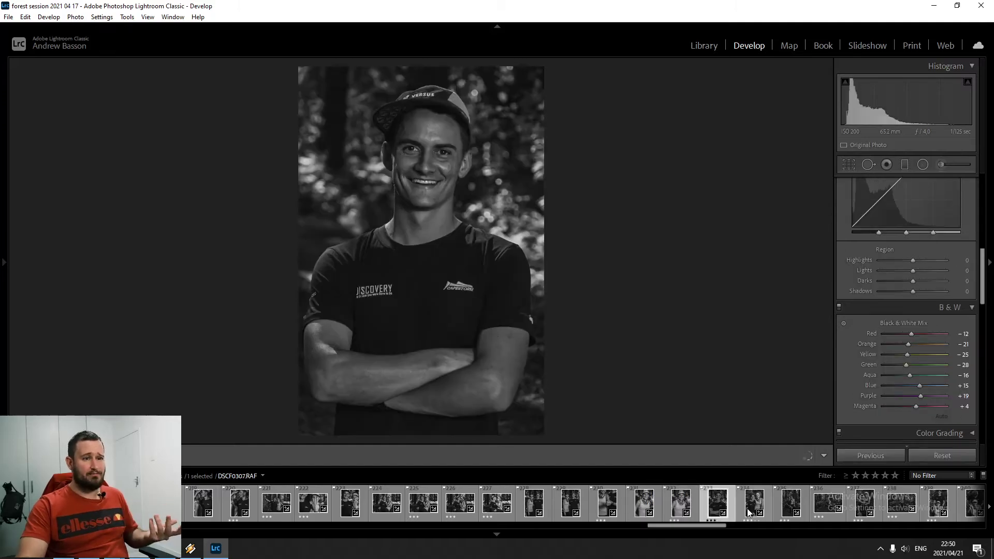
key("Right")
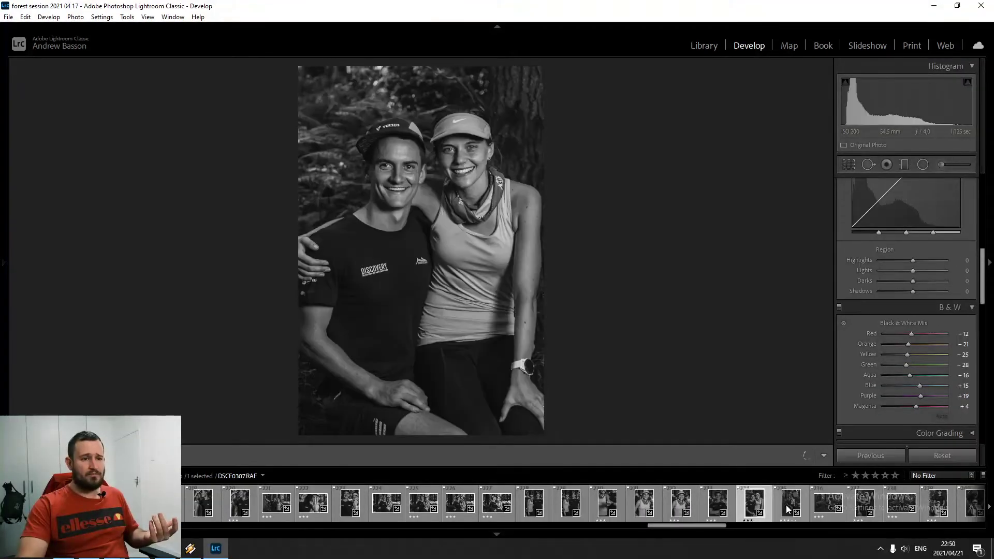
left_click(784, 510)
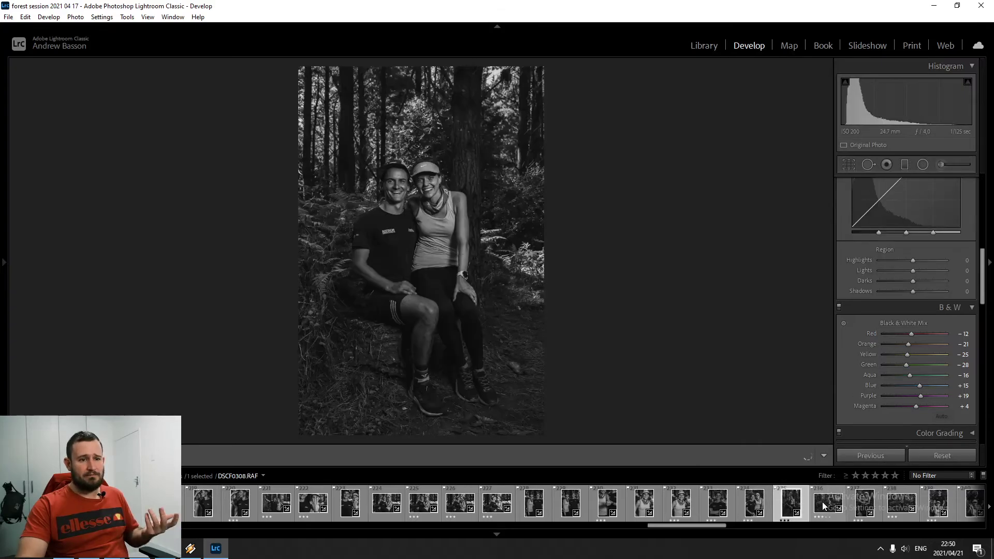
left_click(823, 503)
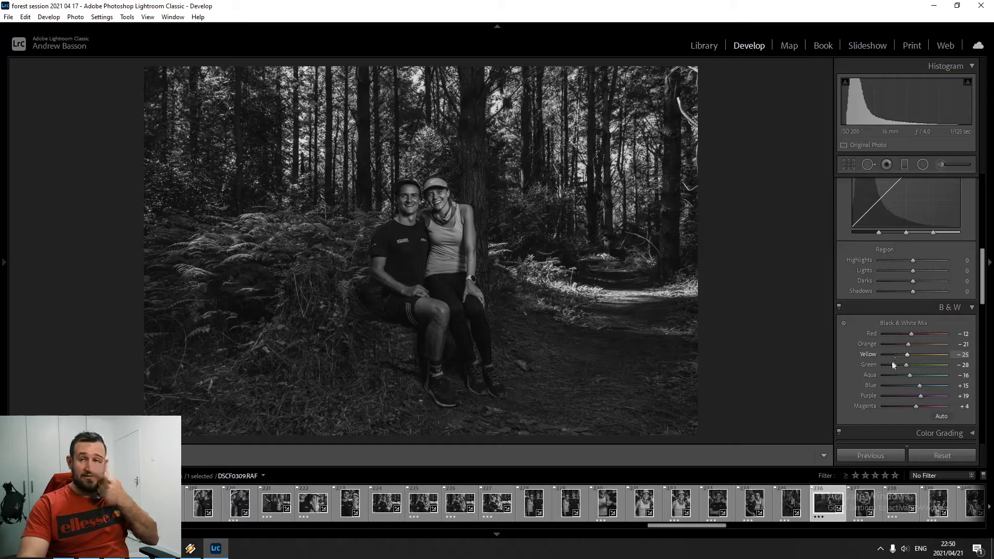
Step: Return to the library grid, rate seated couple photo 203 three stars and reset photos 201 and 202 to 0
left_click(704, 45)
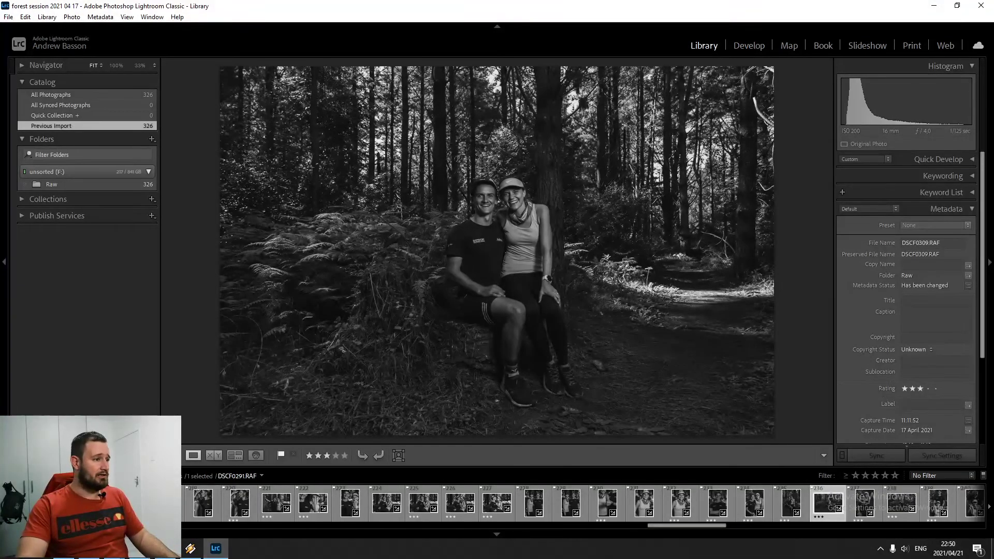
key("g")
scroll(633, 269, "up", 7)
scroll(632, 269, "down", 2)
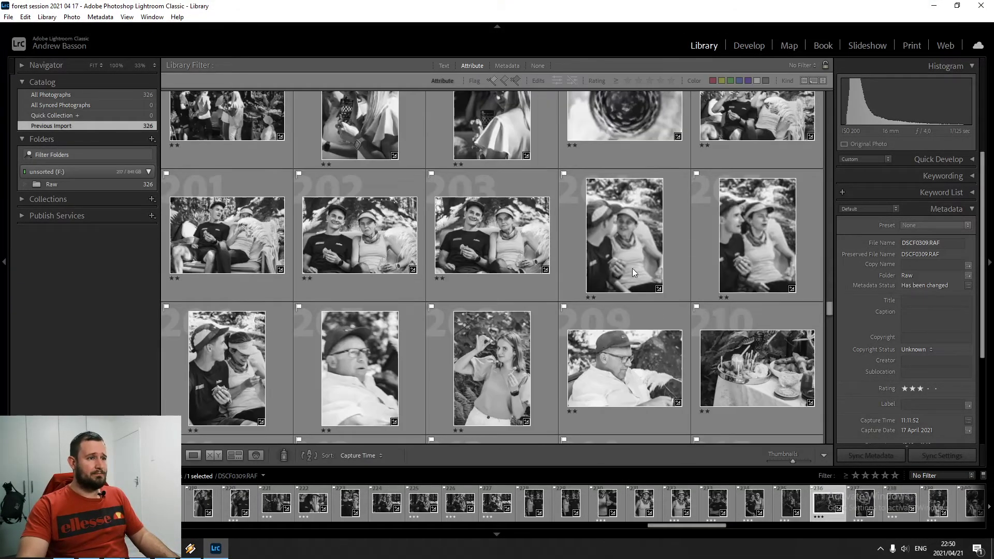
left_click(480, 247)
key("3")
left_click(380, 237)
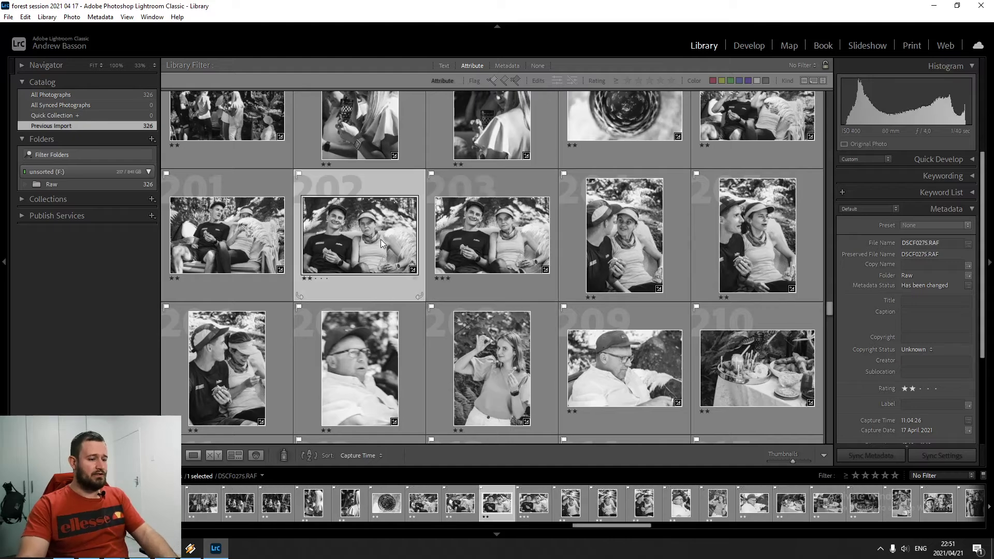
key("0")
Step: Rate the pine-cone close-up 199 three stars and reset the rating of couple photo 200 to 0
left_click(636, 139)
key("3")
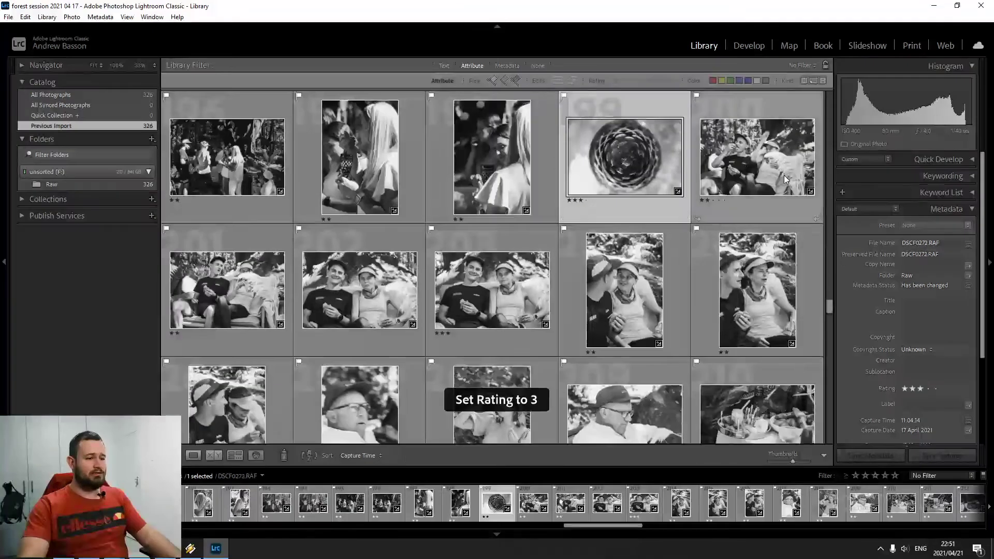
scroll(783, 175, "up", 2)
left_click(756, 269)
key("0")
Step: Rate photos 193 to 198, from the wide group shots to the upright shots of the women, three stars each
left_click(516, 294)
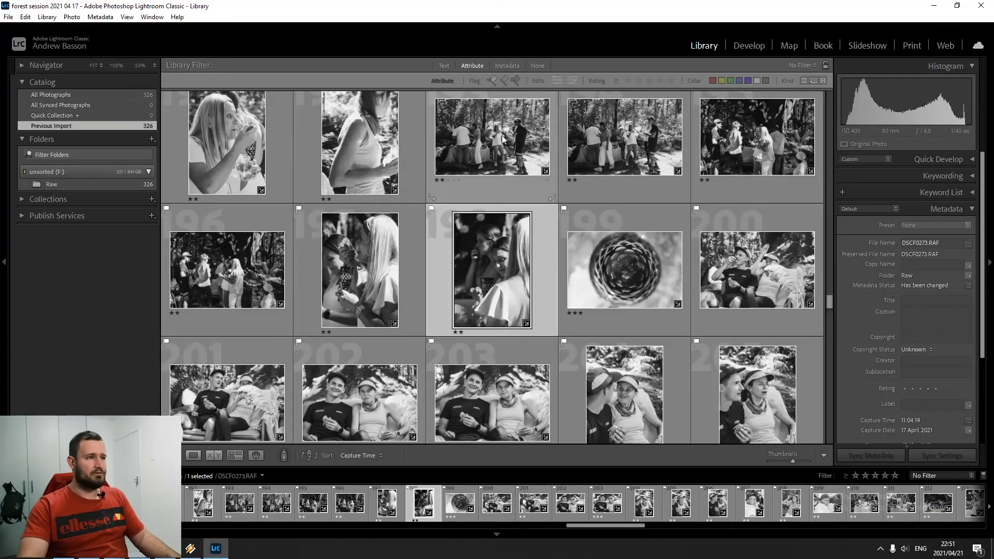
left_click(507, 145, "shift")
key("0")
scroll(771, 180, "up", 1)
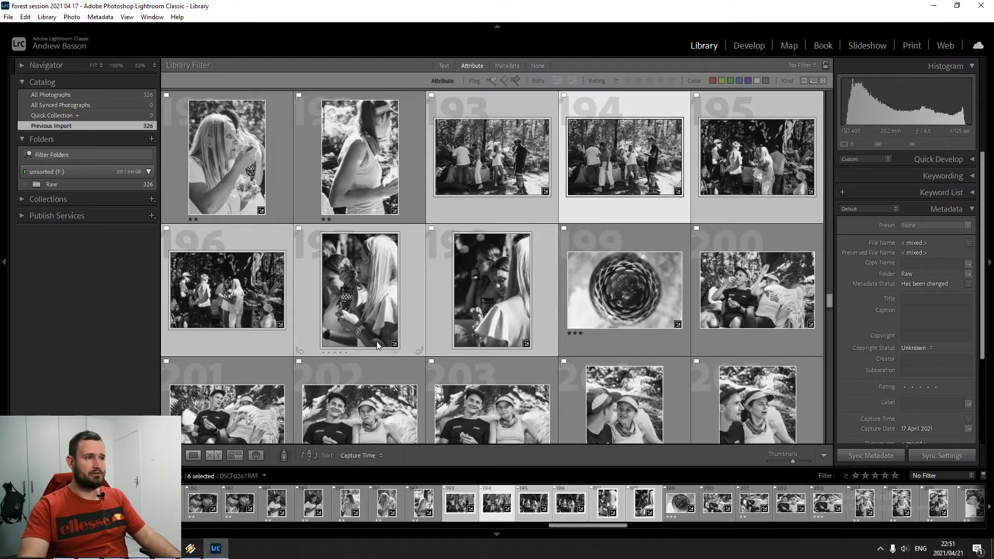
key("3")
Step: Rate the upright portraits of women 188 to 192 three stars each
scroll(352, 296, "up", 2)
left_click(352, 296)
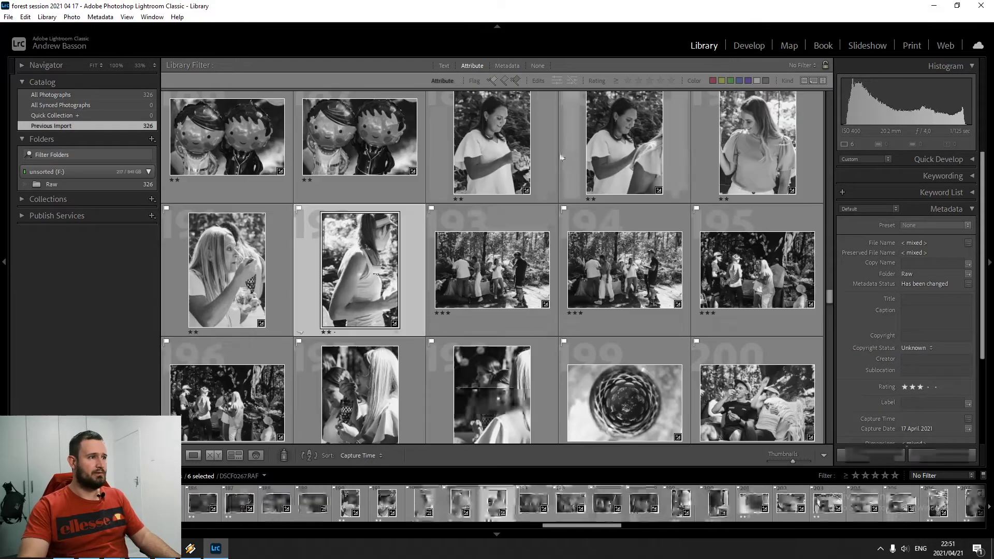
left_click(639, 145, "shift")
key("0")
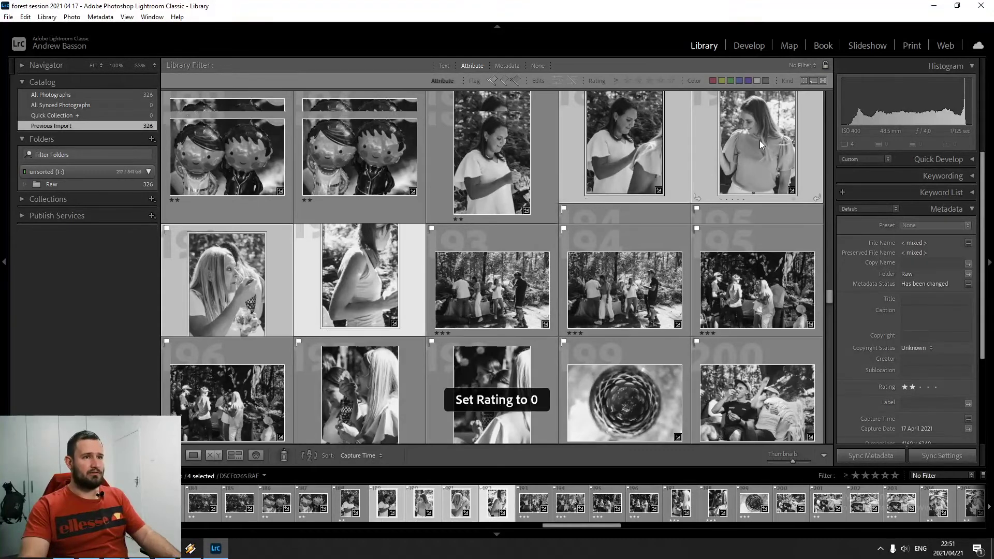
left_click(511, 163)
key("3")
Step: Reset the ratings of photos 180 to 186, from the drinking man to the first balloon shot, to 0
scroll(422, 260, "up", 3)
left_click(230, 368)
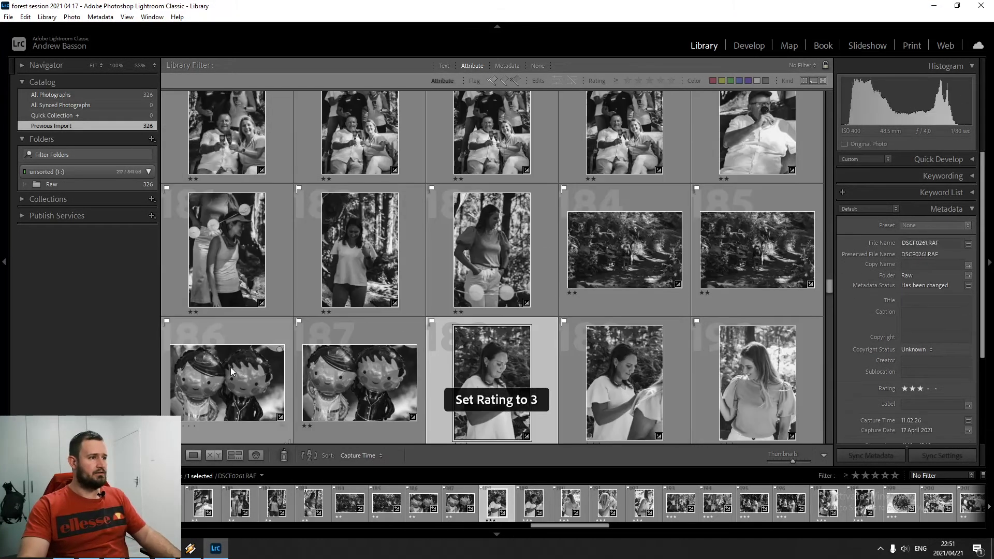
left_click(626, 242, "shift")
left_click(526, 278)
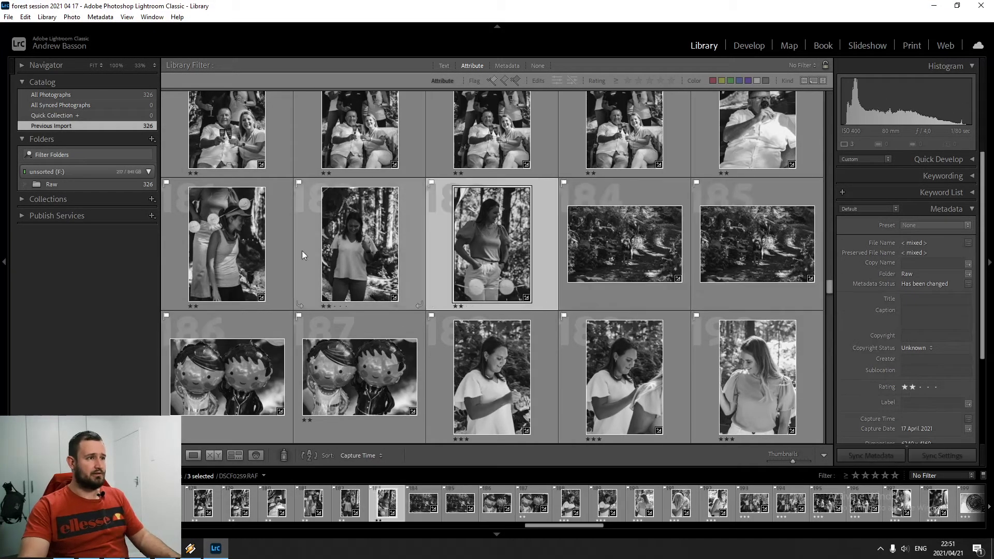
left_click(736, 133, "shift")
key("0")
Step: Rate upright group photo 178 three stars and reset the similar photo 179 to 0
left_click(678, 135)
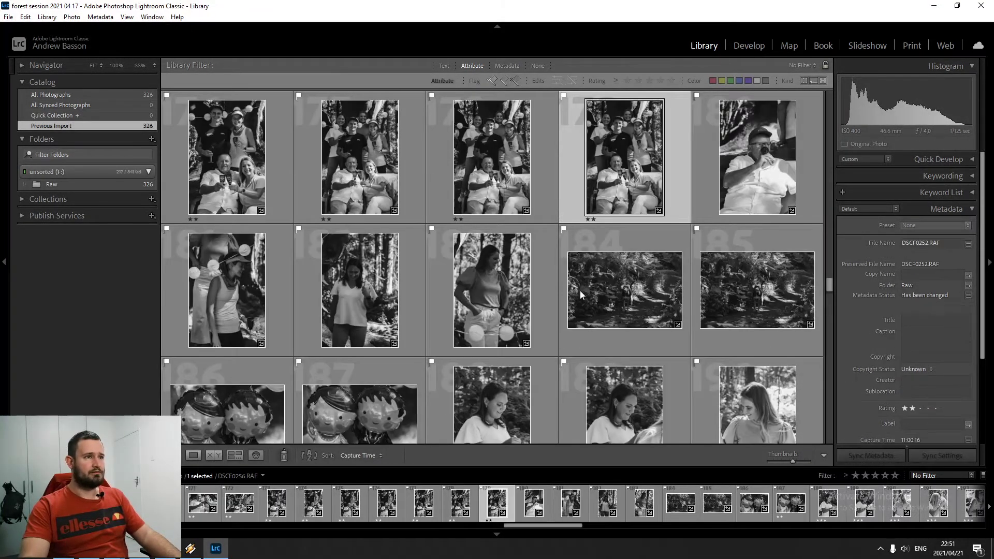
scroll(674, 257, "up", 2)
left_click(500, 274)
key("3")
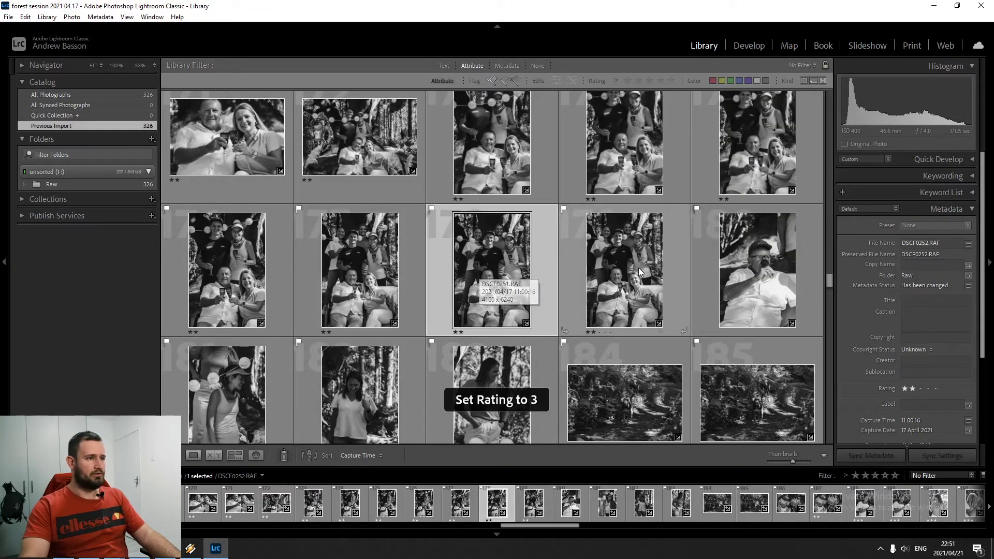
left_click(638, 268)
key("0")
Step: Rate the upright family group photos 173 to 177 three stars each
left_click(366, 282)
key("0")
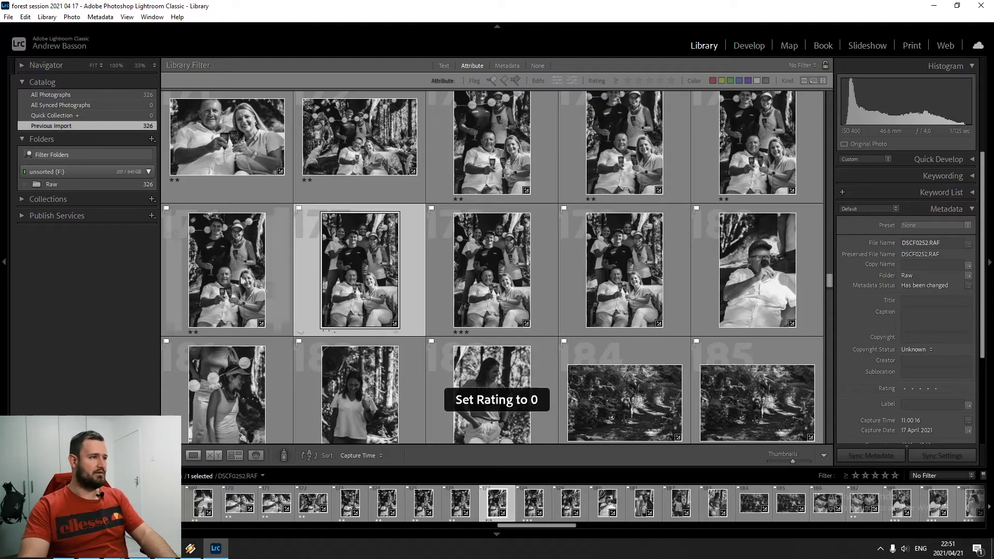
left_click(538, 129, "shift")
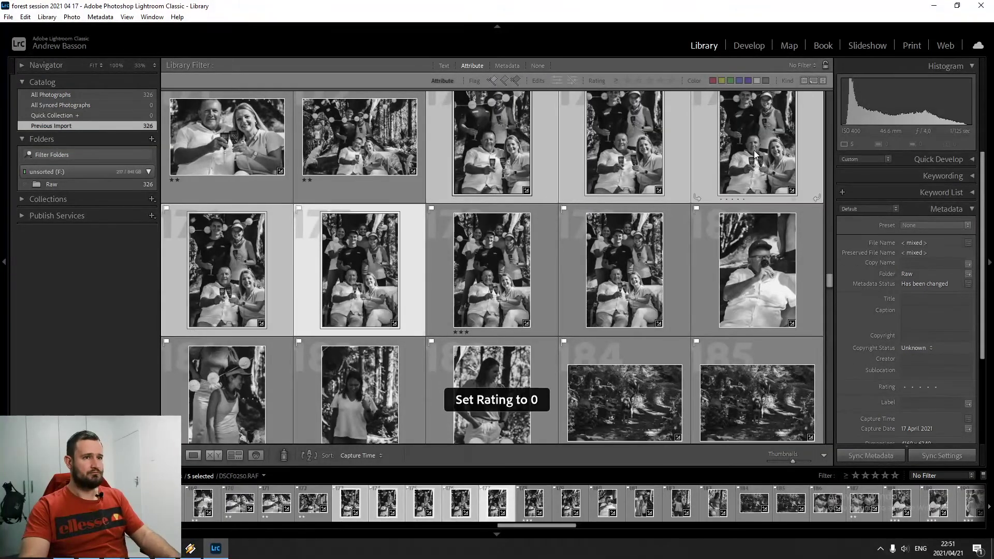
scroll(448, 371, "up", 2)
key("3")
Step: Rate wide group photo 172 and seated pair photo 171 three stars each, and reset the similar pair photo 170 to 0
left_click(370, 267)
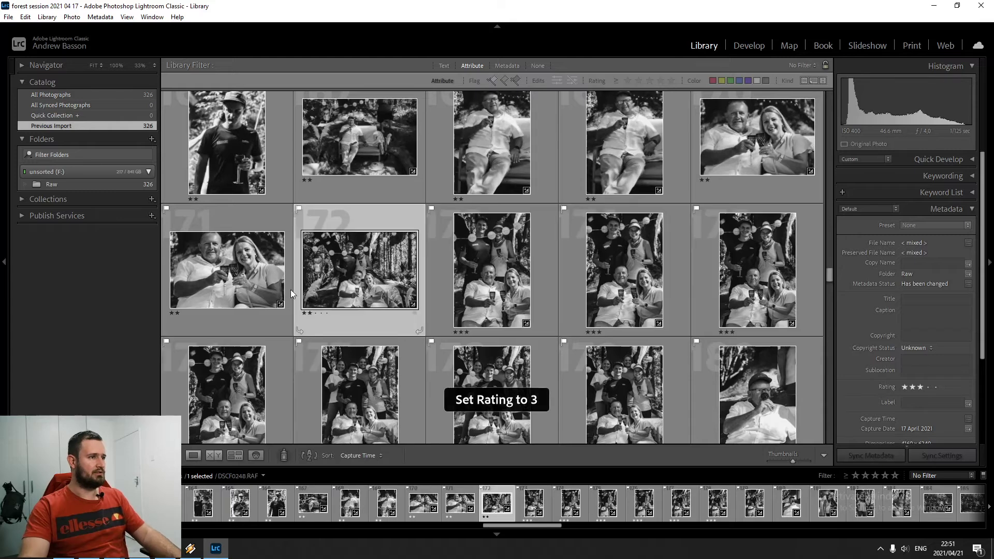
key("3")
left_click(227, 269)
left_click(754, 145, "shift")
key("0")
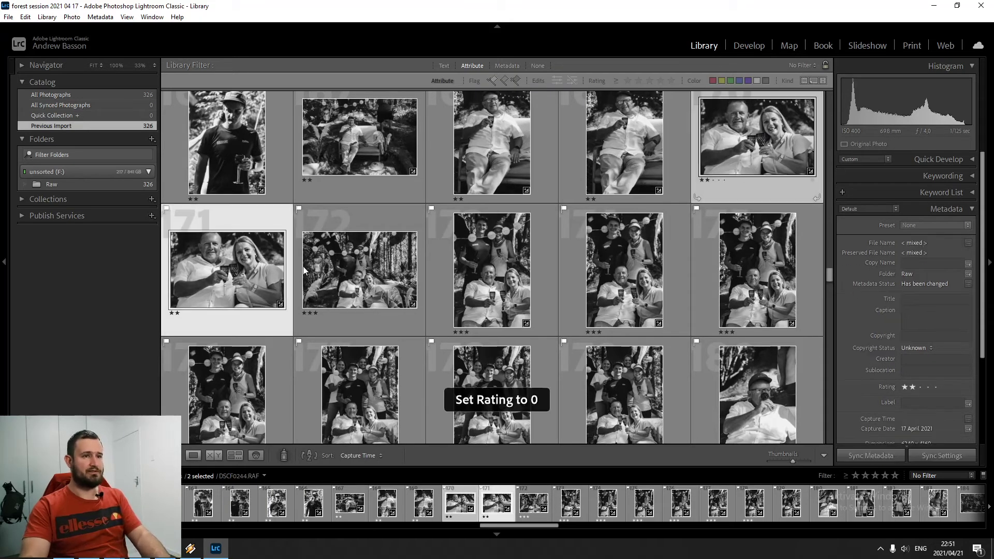
left_click(216, 285)
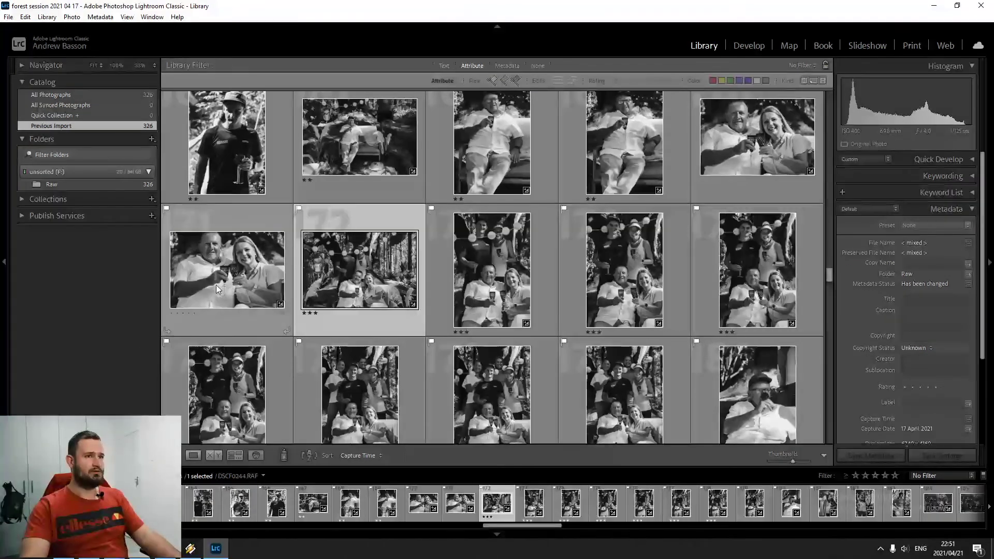
key("3")
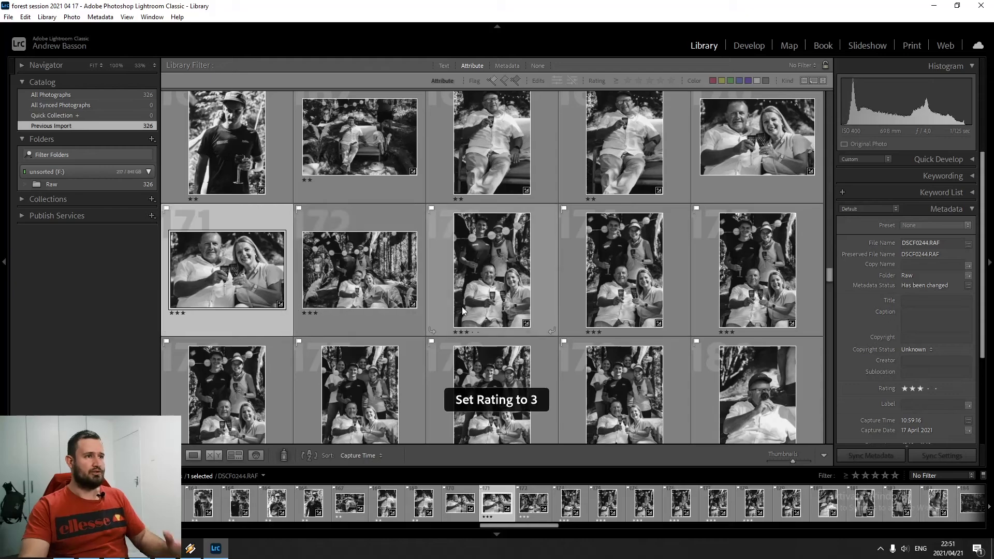
Step: Filter the library to photos rated three stars and higher and select all of them
left_click(648, 81)
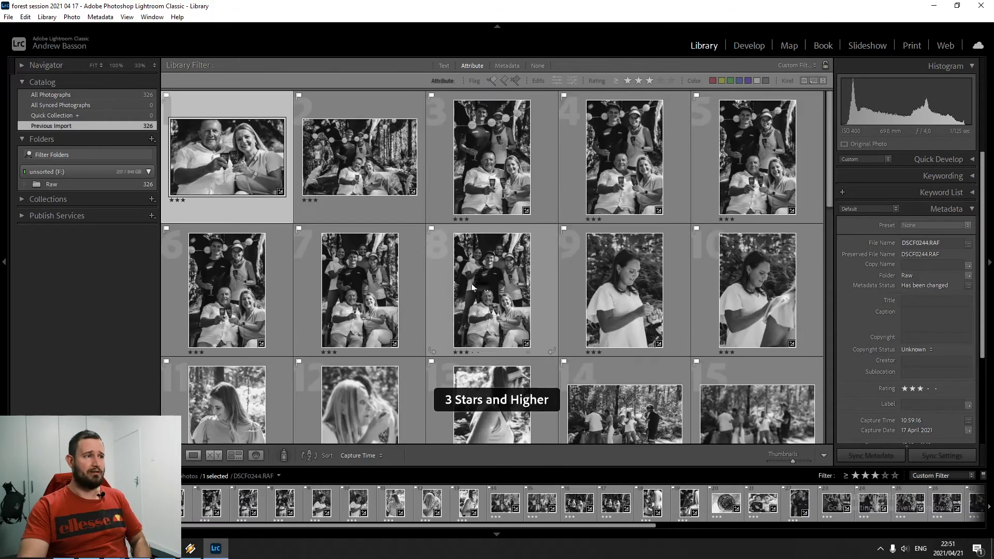
scroll(473, 286, "down", 10)
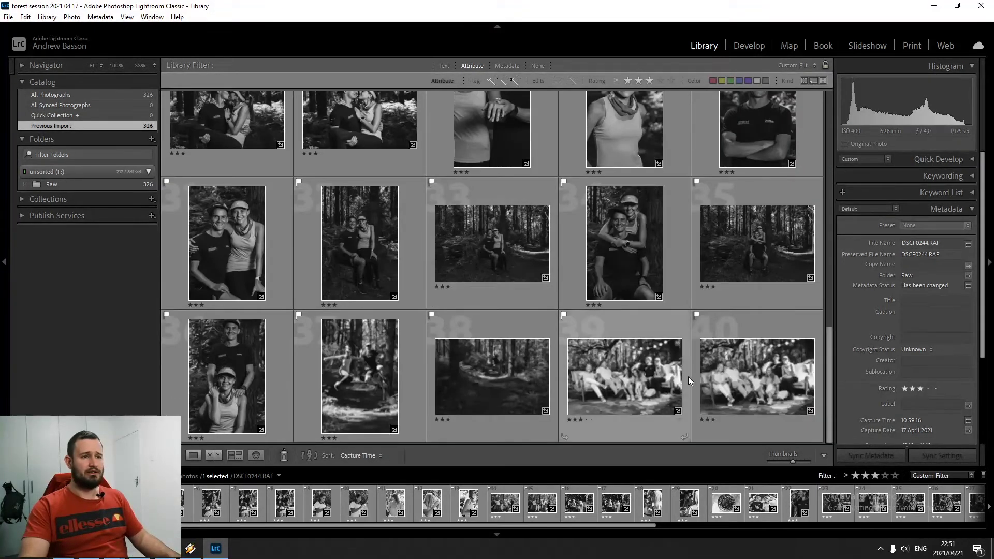
key("ctrl+a")
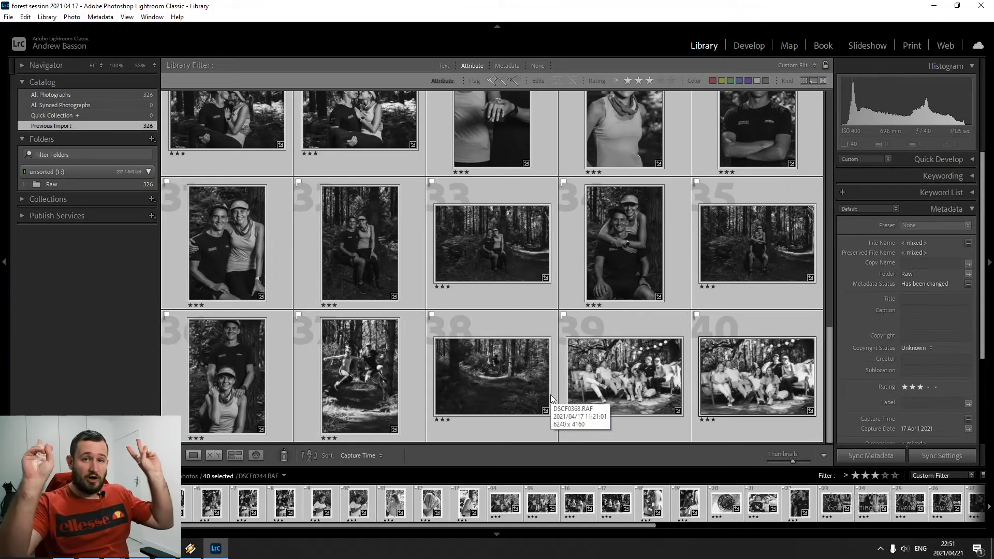
Step: Start an export of the selected three-star photos and set the export location to a specific folder
right_click(472, 408)
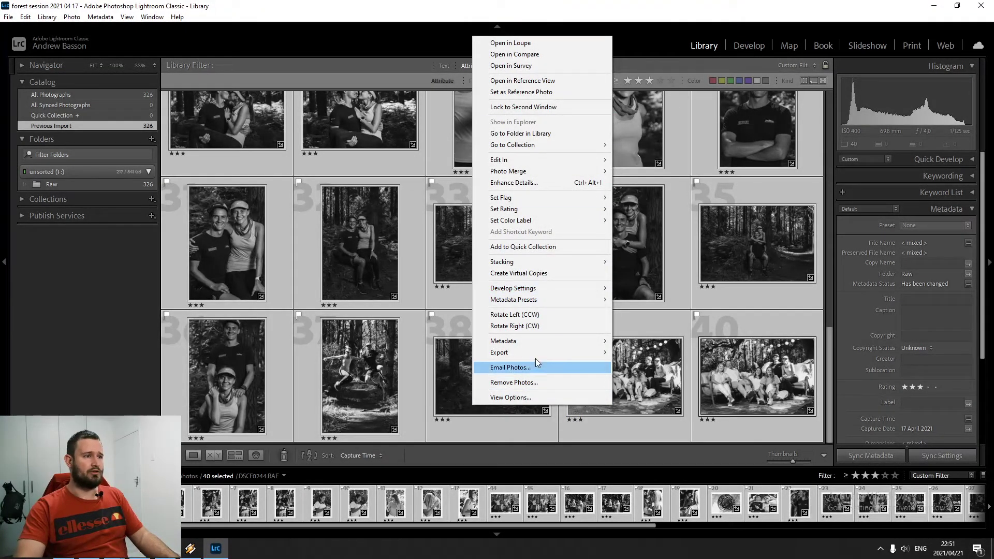
mouse_move(547, 352)
left_click(641, 354)
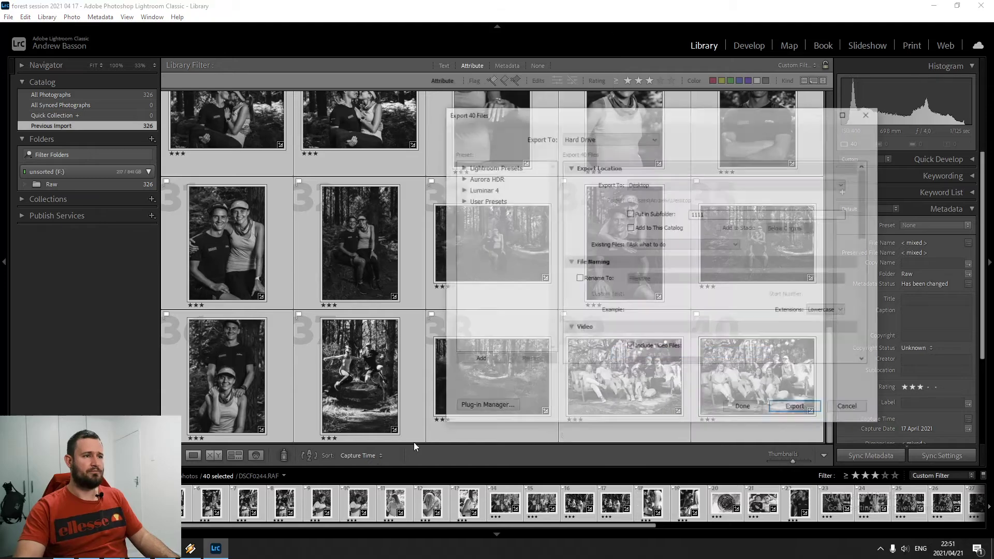
left_click(841, 184)
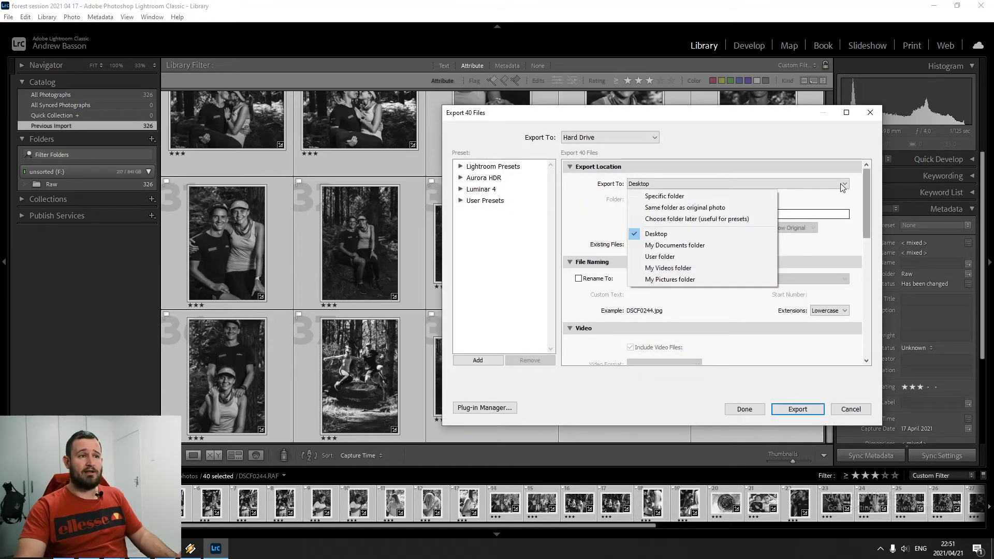
left_click(673, 196)
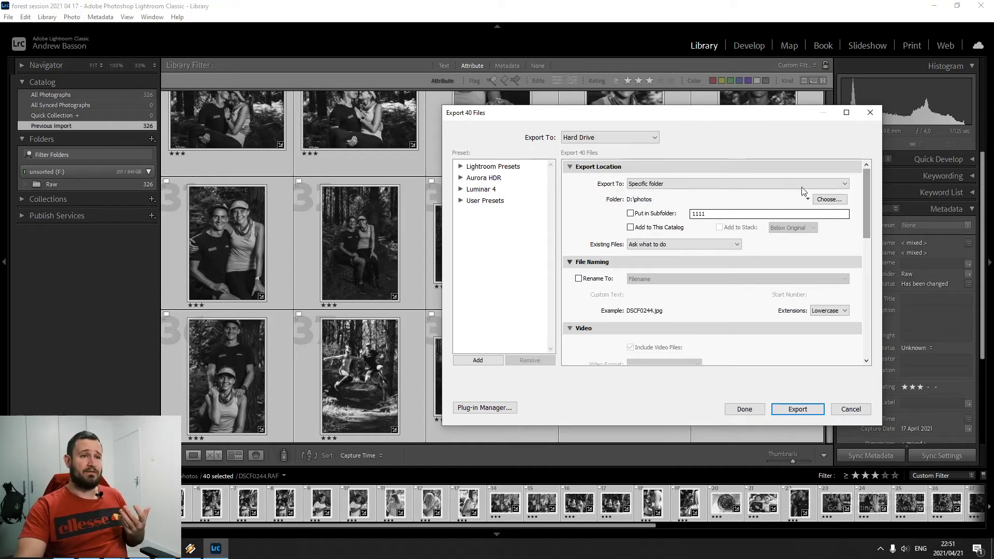
Step: Choose the Jpeg exports folder in F:\x-t4\2021 04 17\Forest session as the export destination
left_click(819, 201)
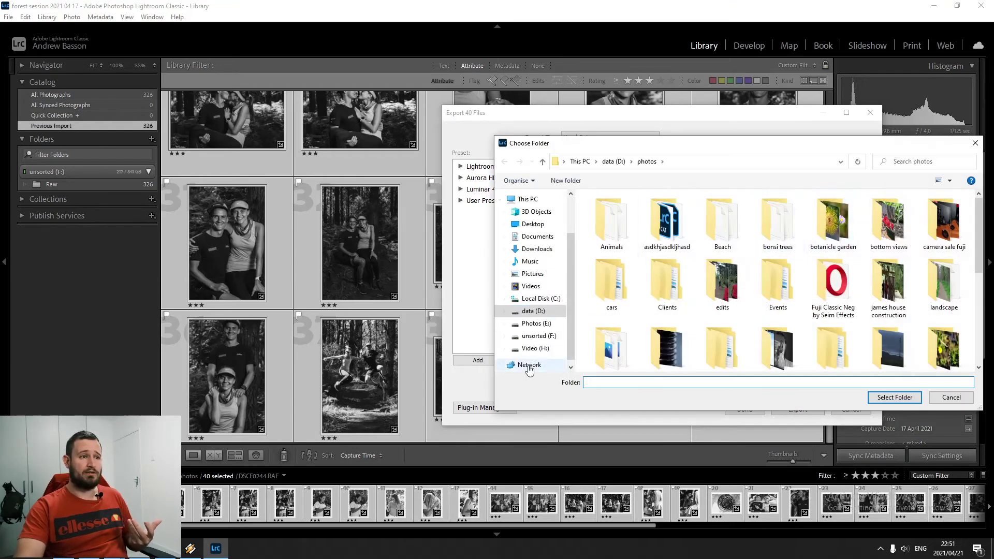
left_click(538, 335)
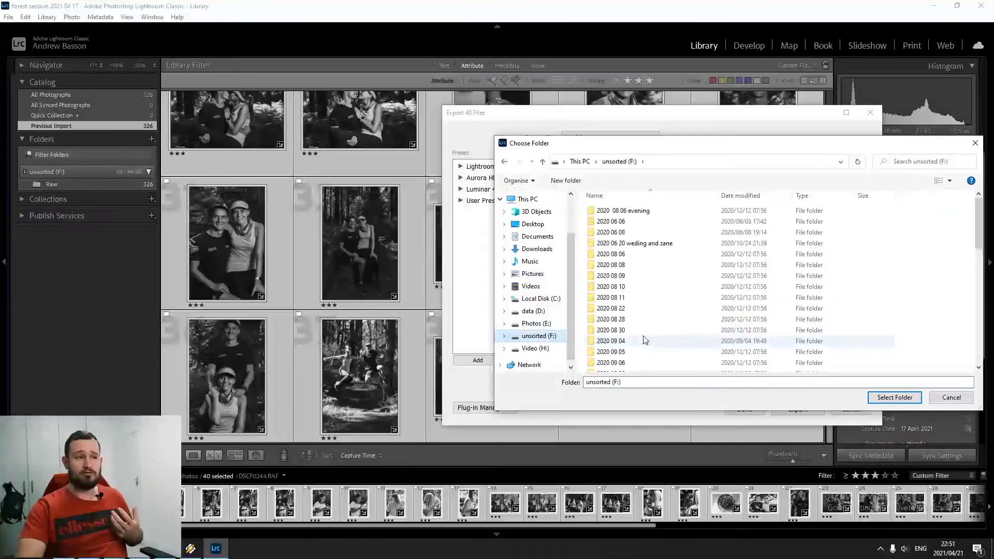
left_click(641, 335)
scroll(646, 340, "down", 5)
scroll(646, 341, "down", 3)
double_click(616, 365)
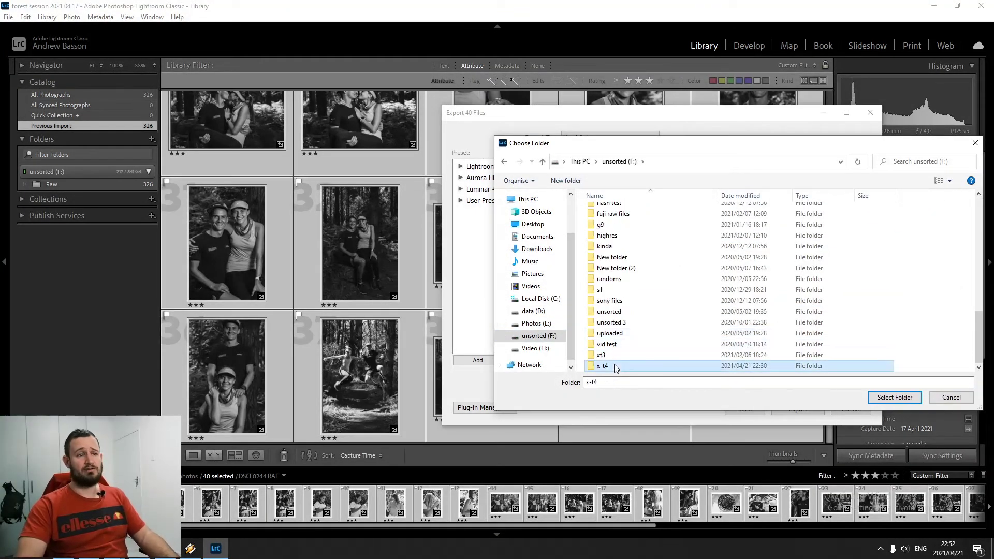
double_click(620, 247)
double_click(619, 243)
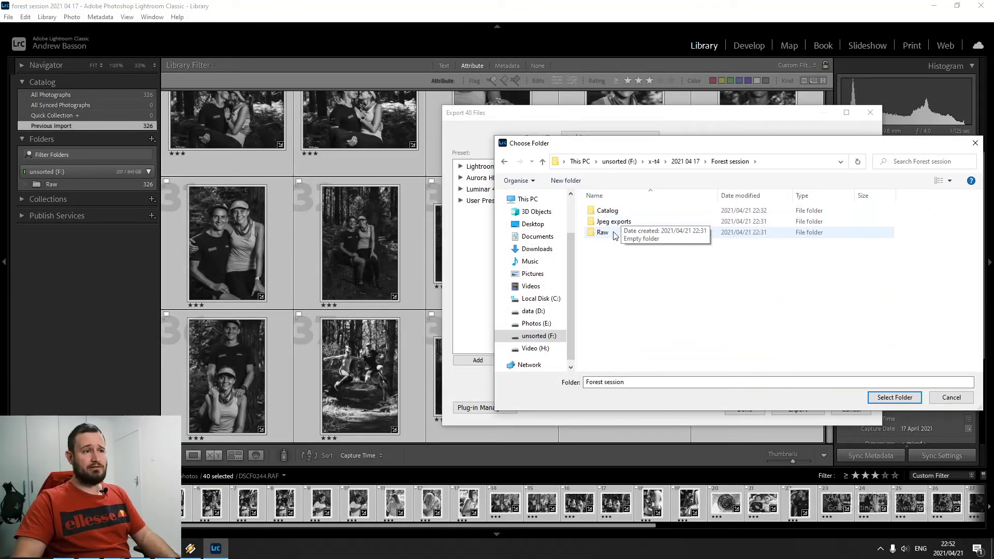
double_click(628, 222)
left_click(895, 397)
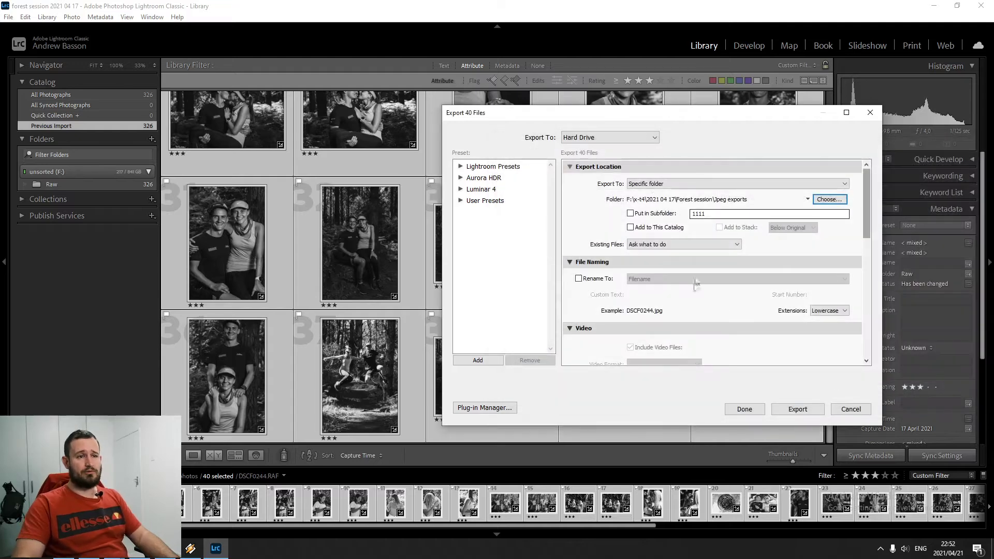
Step: Set the JPEG quality to 84 and the resolution to 84 pixels per inch, and run the export
left_click_drag(865, 221, 852, 286)
left_click(817, 253)
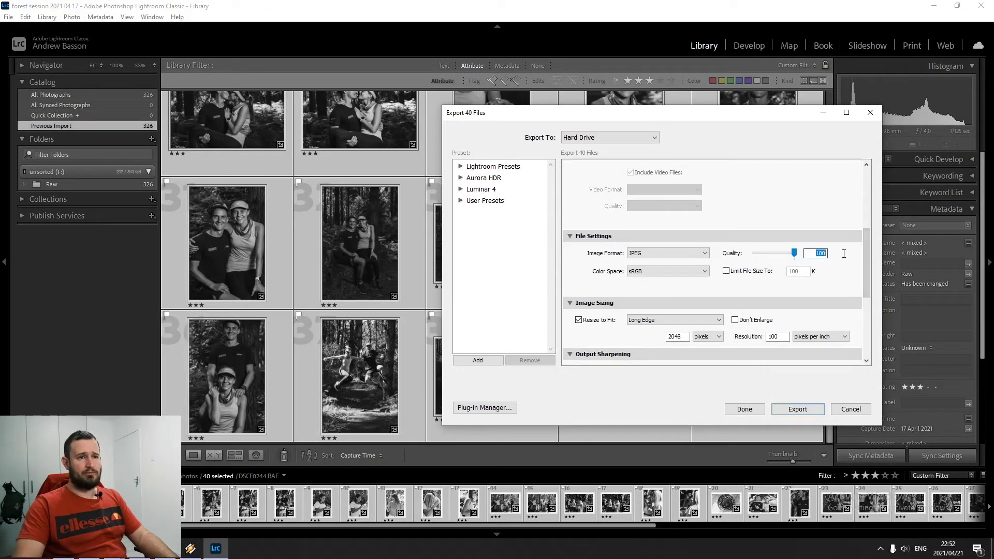
type("84")
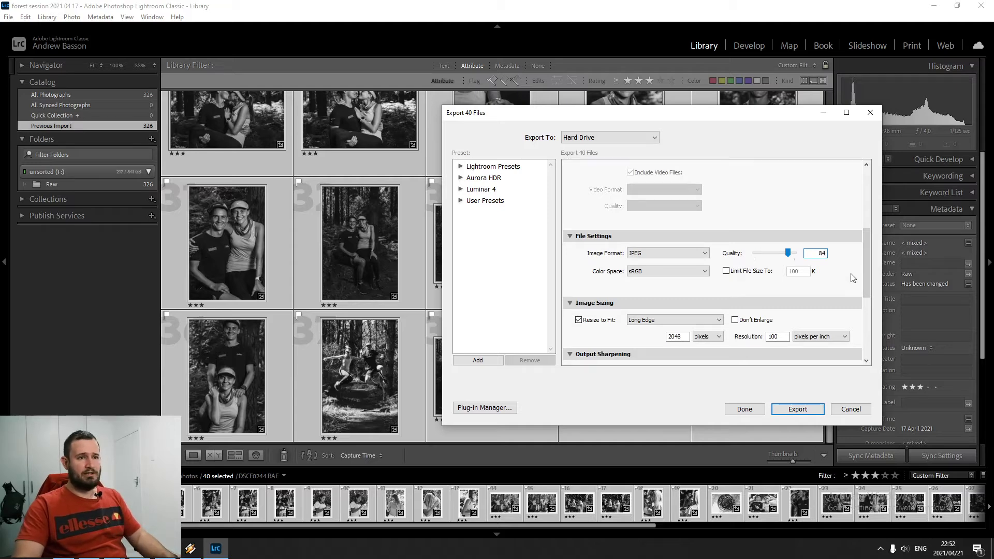
scroll(865, 279, "down", 2)
left_click(779, 318)
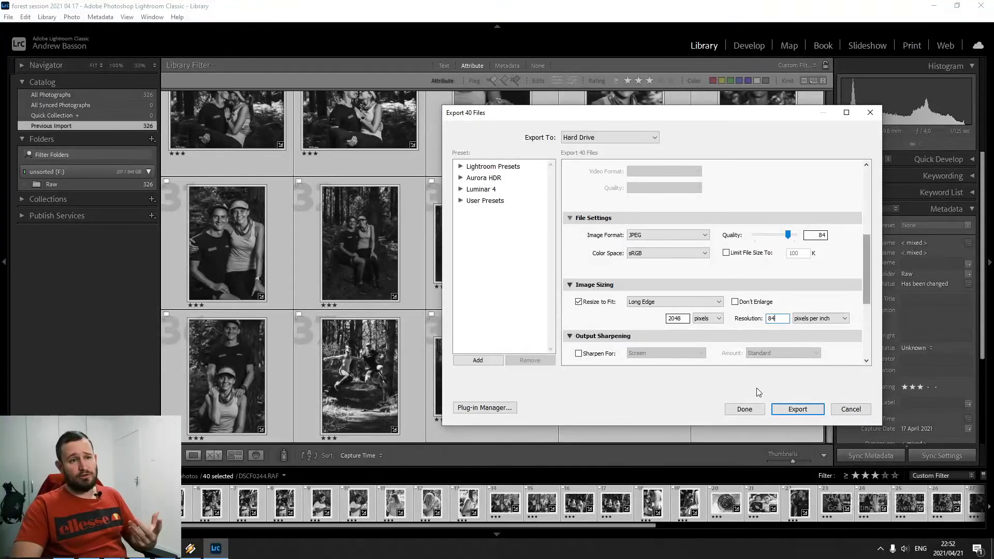
left_click(791, 413)
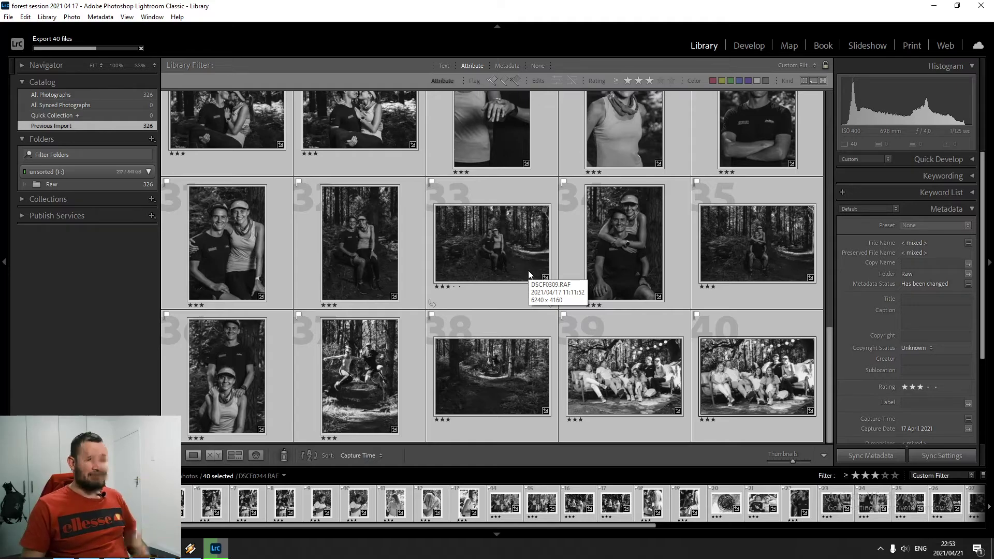
Step: Open the first photo, the couple toasting with glasses, in Develop and change its treatment to Color
scroll(528, 271, "up", 10)
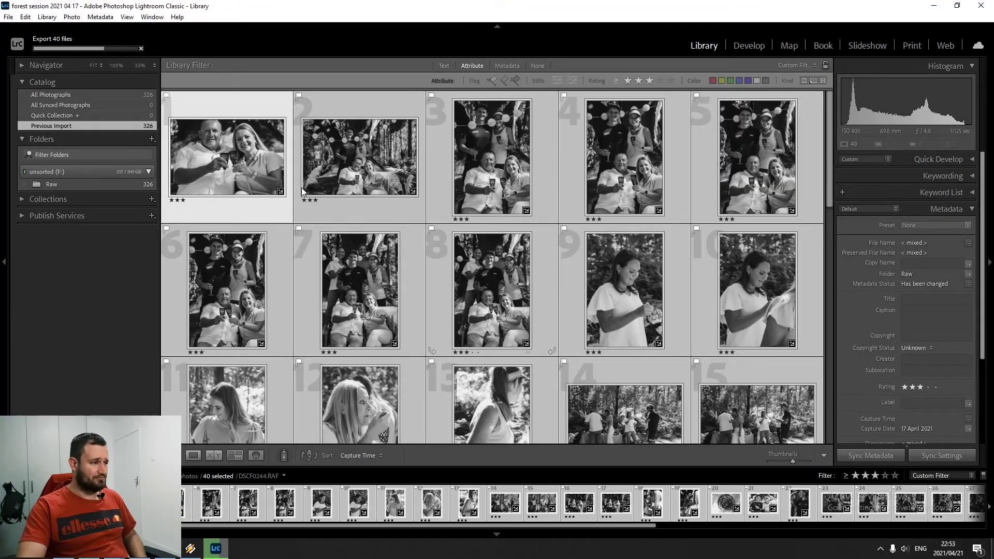
left_click(366, 160)
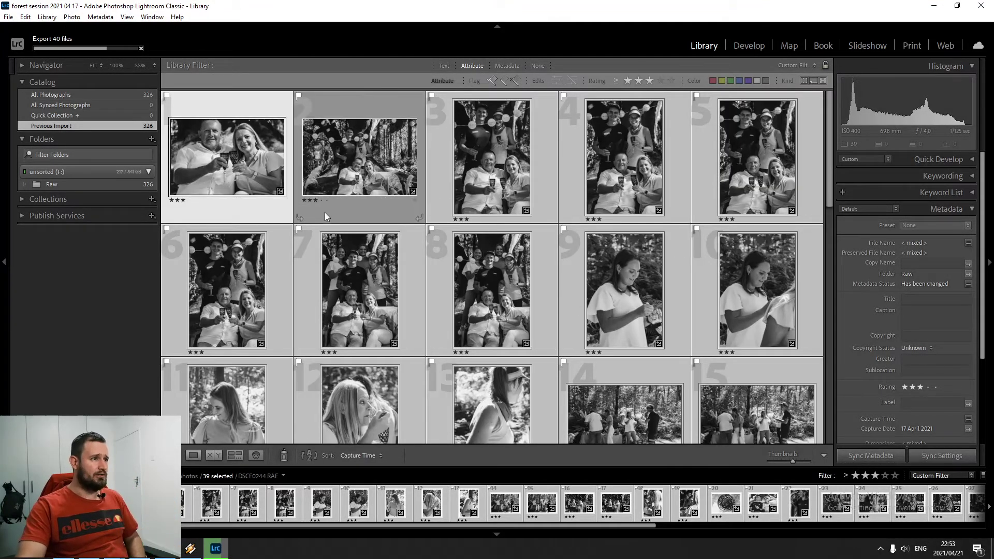
left_click(356, 175)
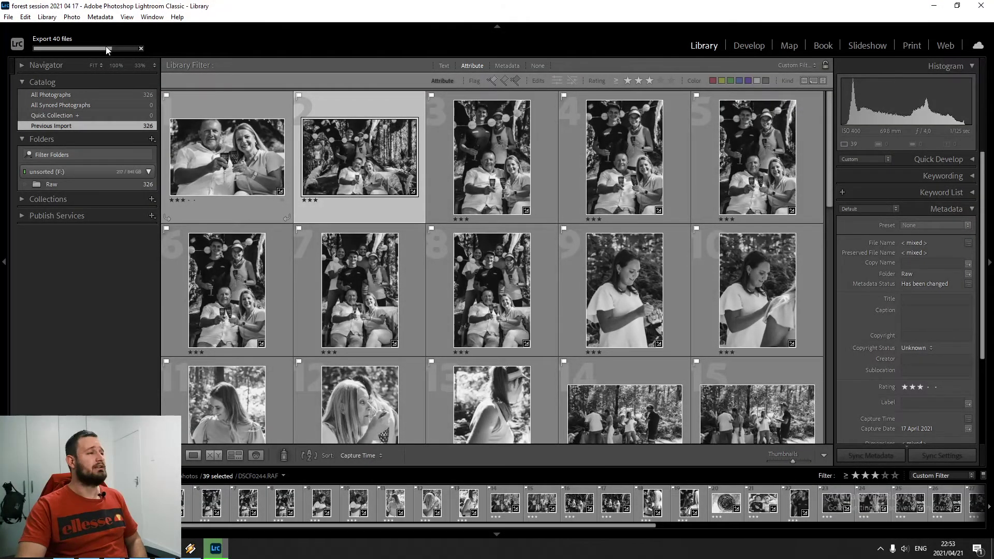
key("Right")
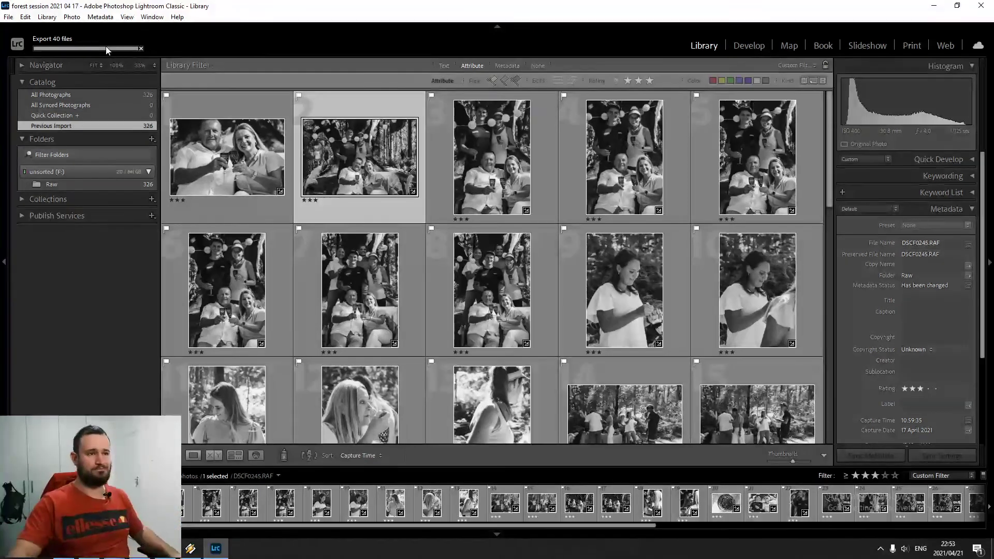
left_click(263, 166)
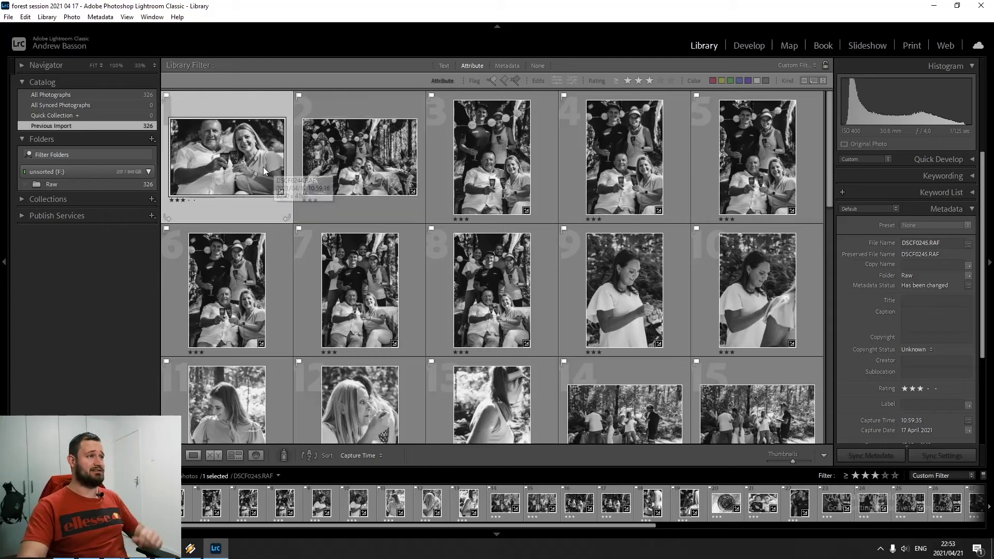
double_click(262, 167)
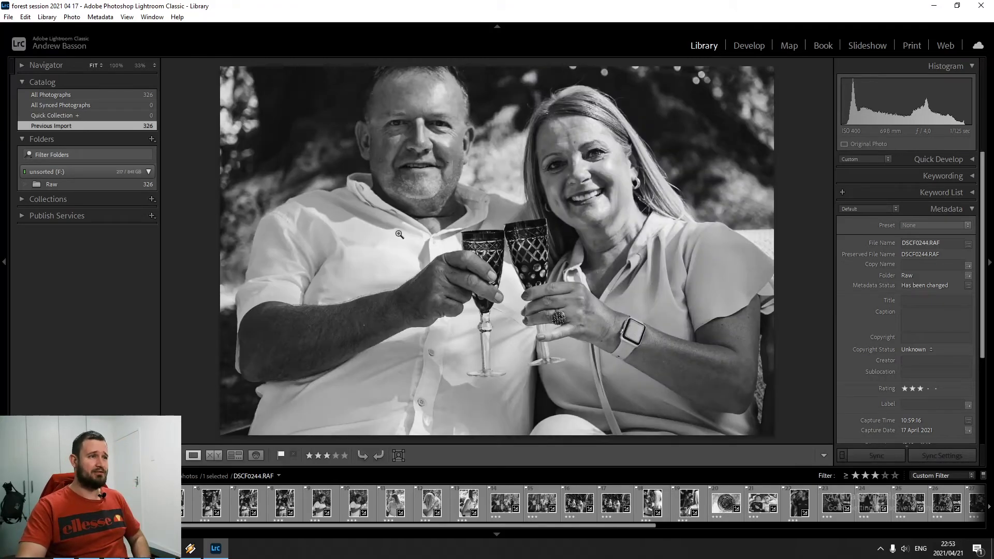
left_click(749, 45)
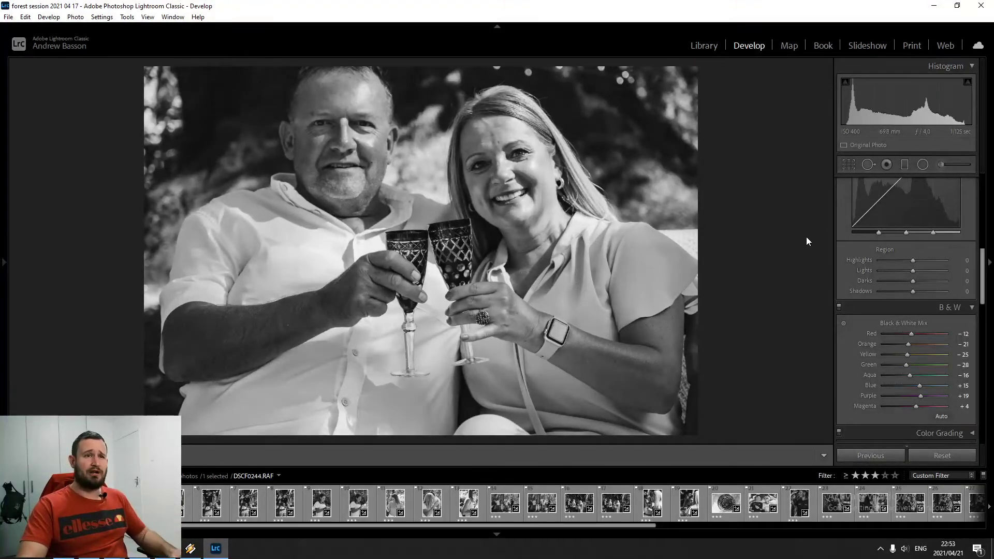
scroll(911, 275, "up", 10)
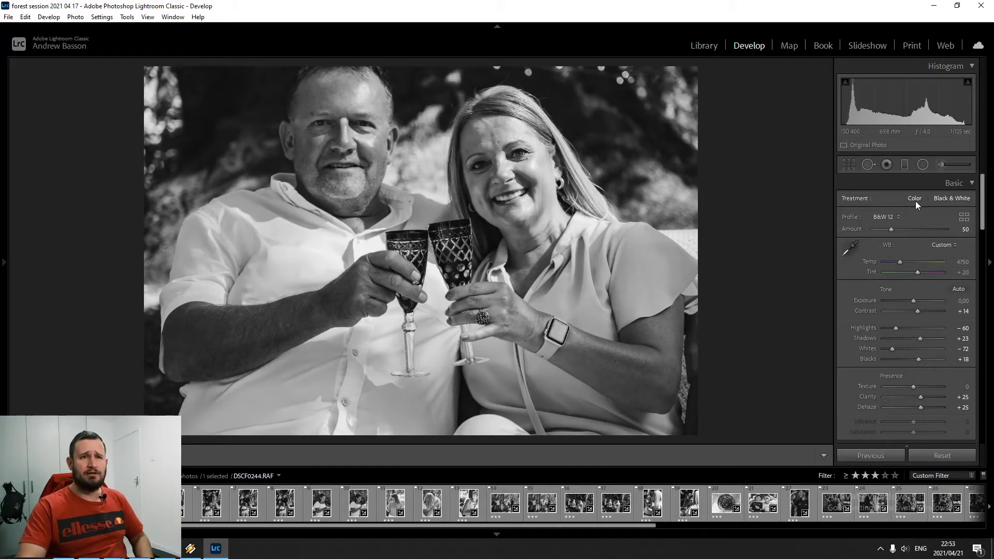
left_click(914, 199)
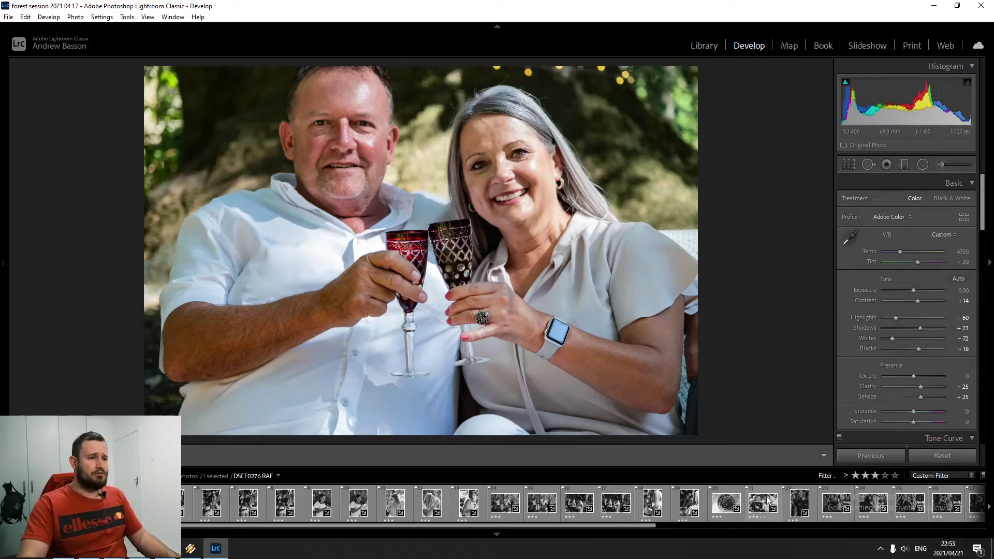
Step: Start syncing the first photo's settings to all filtered photos, excluding White Balance, Basic Tone, Color, Color Grading, Local Adjustments and Noise Reduction
scroll(828, 502, "down", 5)
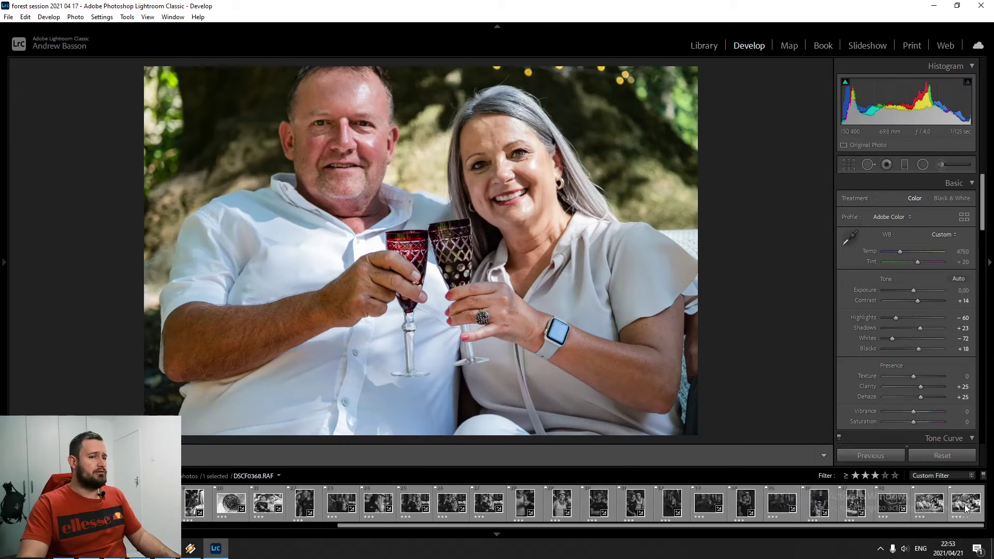
left_click(966, 508, "shift")
left_click(875, 455)
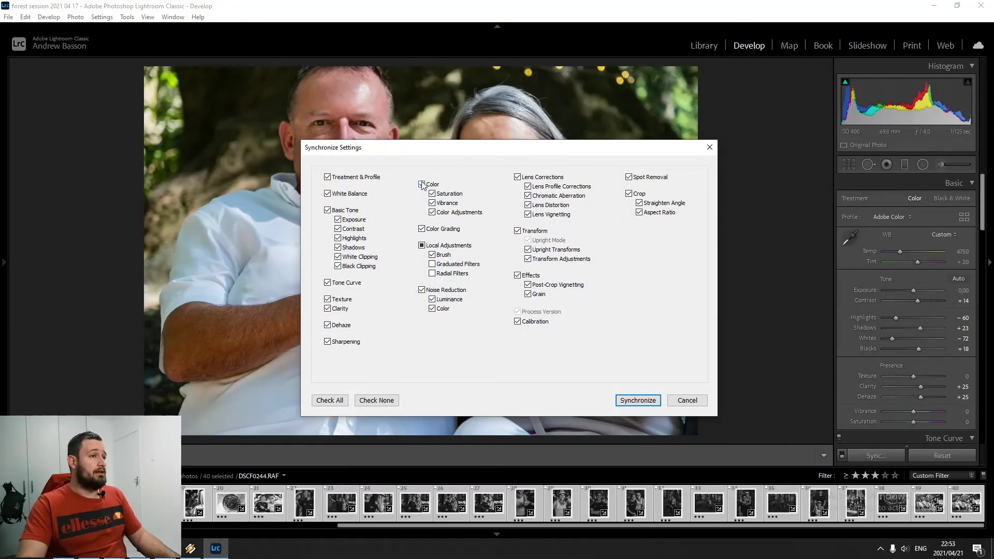
left_click(327, 211)
left_click(327, 193)
left_click(422, 229)
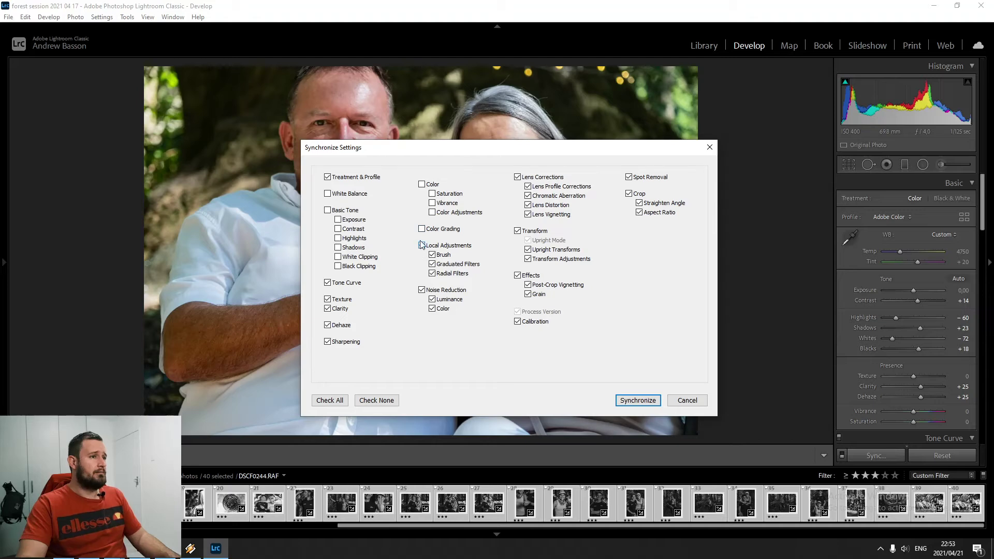
left_click(421, 245)
left_click(421, 290)
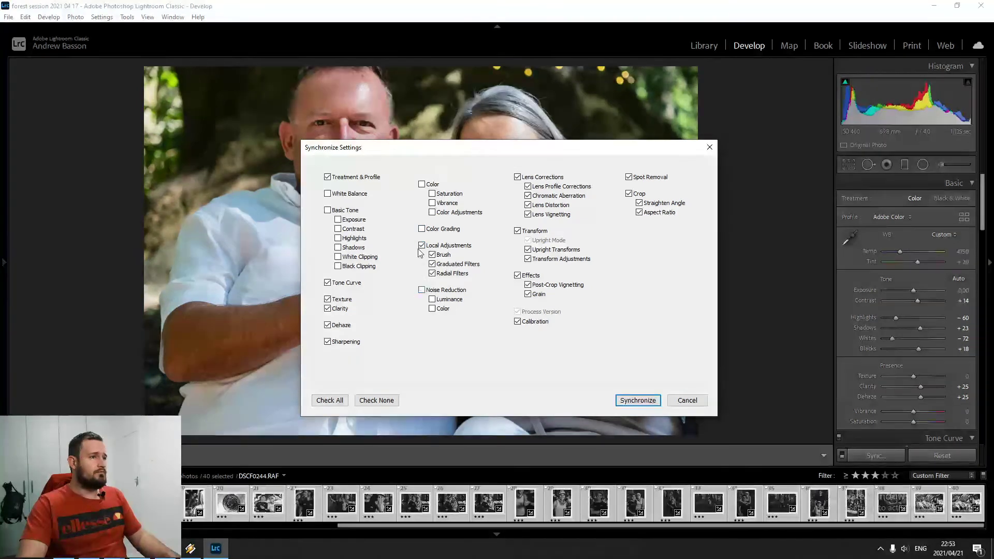
Step: Exclude Tone Curve, Texture, Clarity, Dehaze, Sharpening and Effects from the sync while keeping Process Version included
left_click(327, 283)
left_click(327, 299)
left_click(327, 309)
left_click(327, 325)
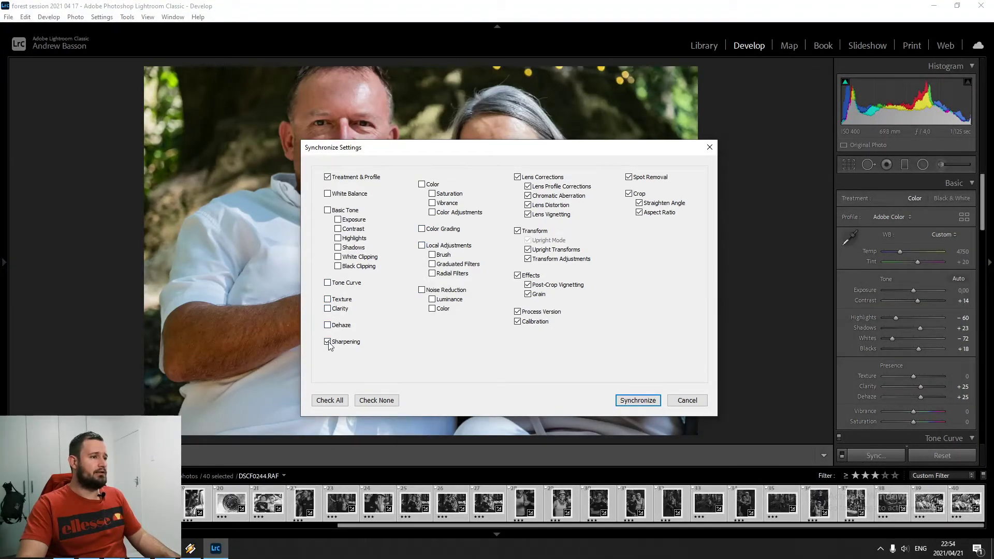
left_click(328, 342)
left_click(517, 311)
left_click(517, 275)
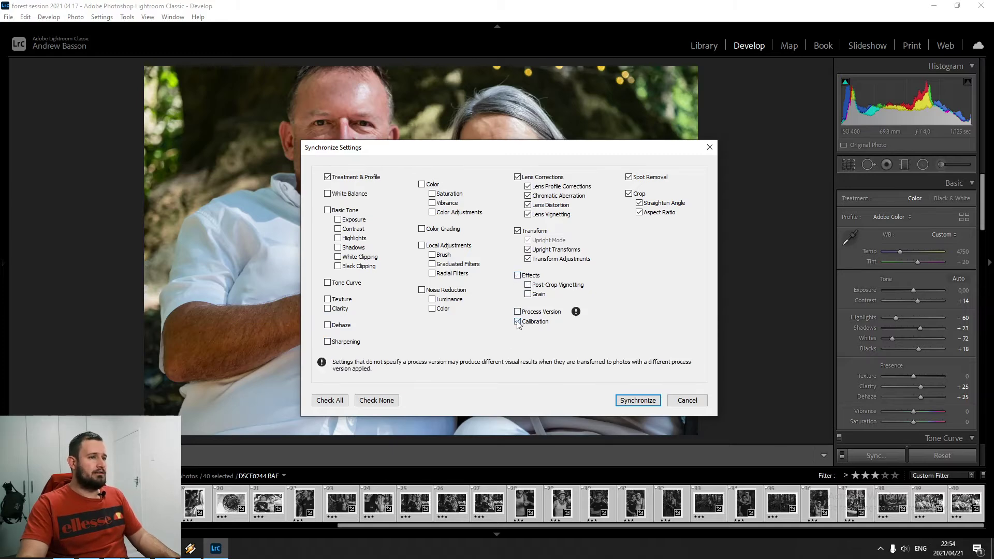
left_click(517, 312)
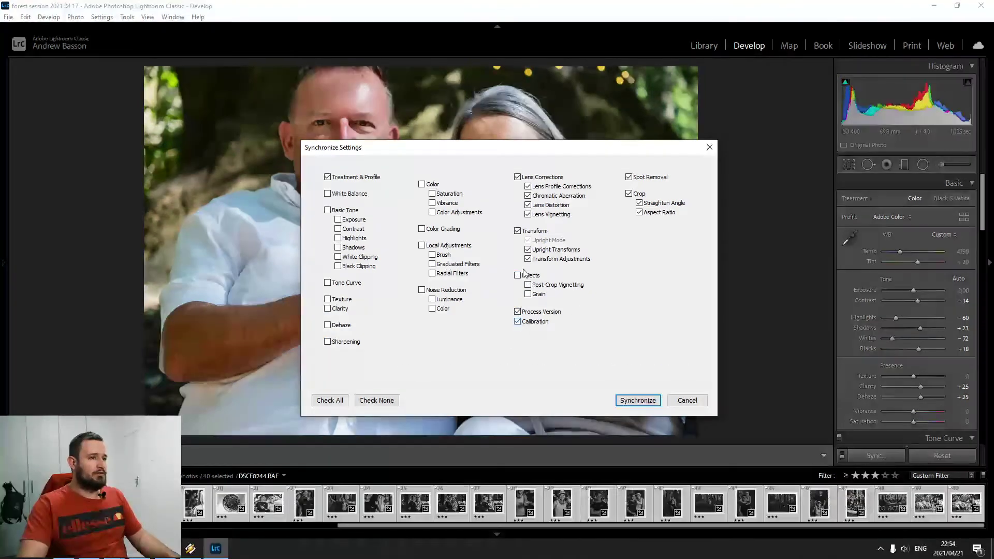
Step: Exclude Transform, Lens Corrections, Spot Removal and Crop, and synchronize Treatment & Profile, Process Version and Calibration across the selection
left_click(517, 231)
left_click(517, 177)
left_click(629, 177)
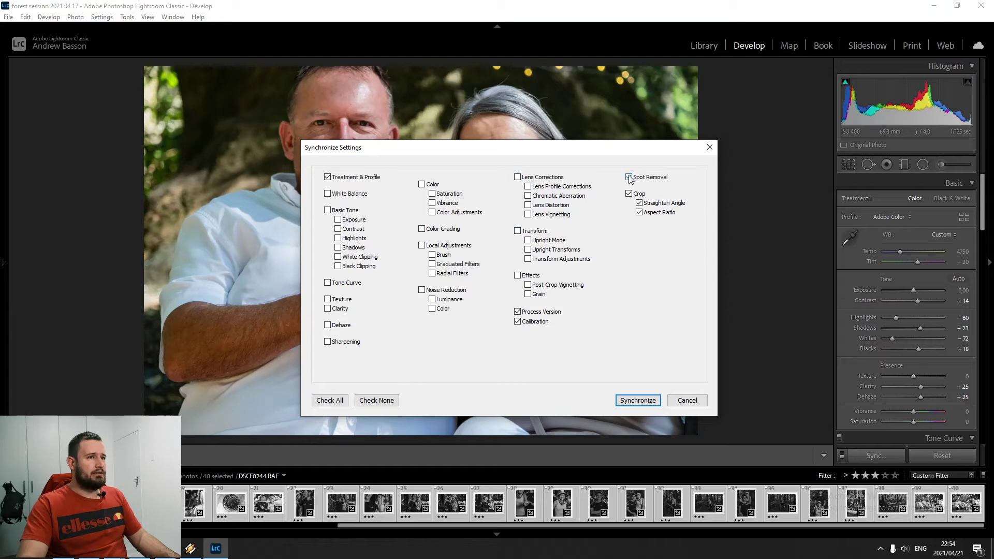
left_click(628, 193)
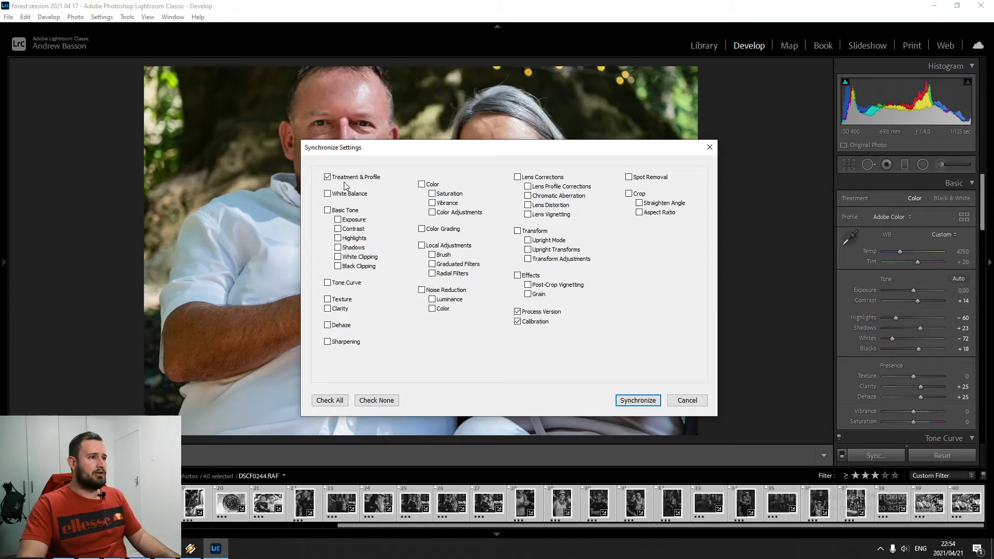
left_click(639, 400)
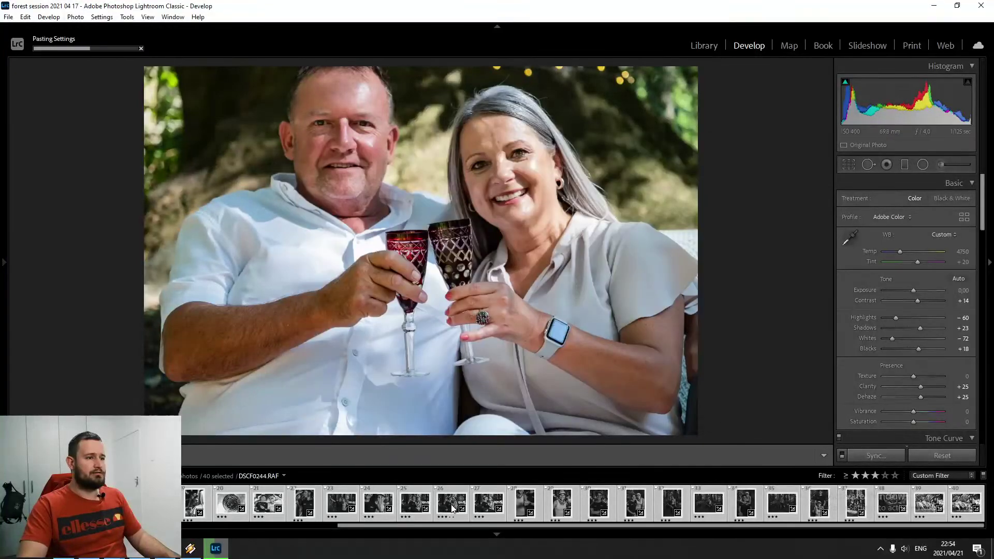
Step: Return to the Library grid of the synced photos and make group photo 8 the active one
scroll(450, 507, "up", 3)
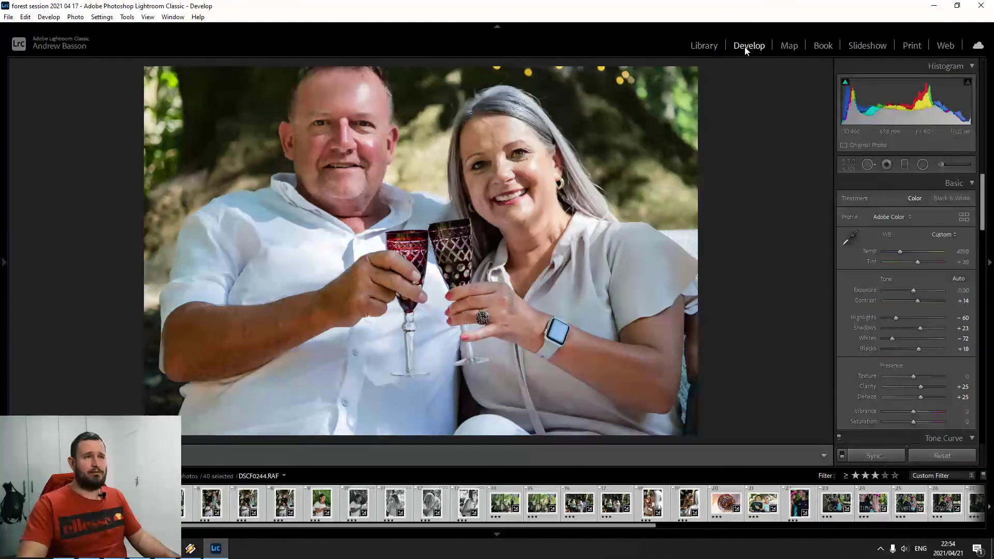
left_click(704, 46)
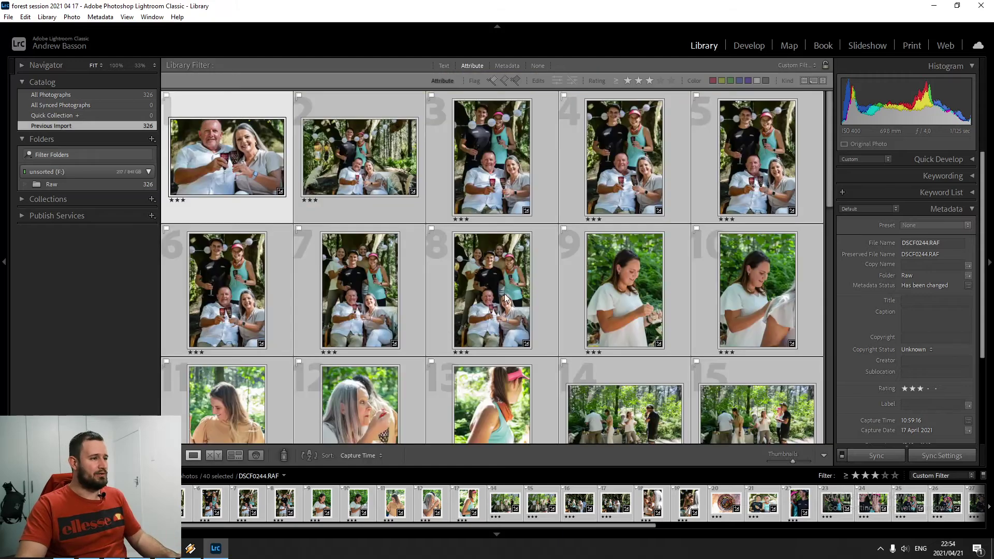
left_click(189, 454)
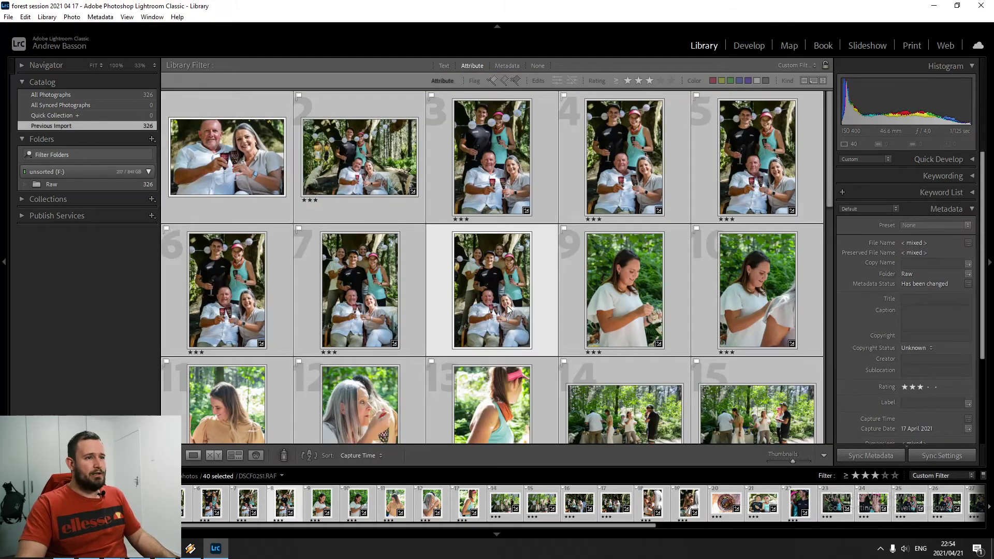
Step: Inspect the synced colour photos, viewing group photo 8 in Develop and photo 23 of the couple by the tree in Loupe view
left_click(510, 298)
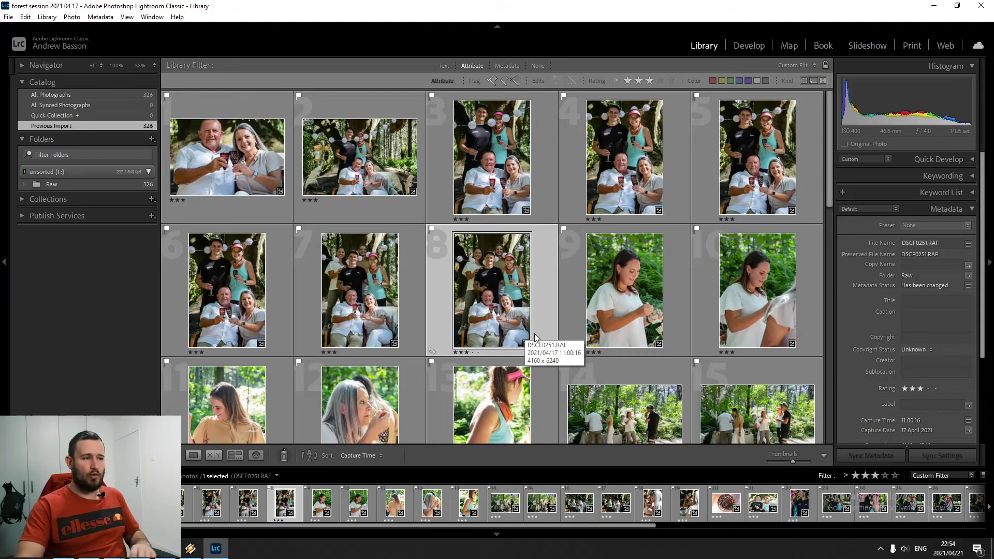
scroll(535, 337, "down", 5)
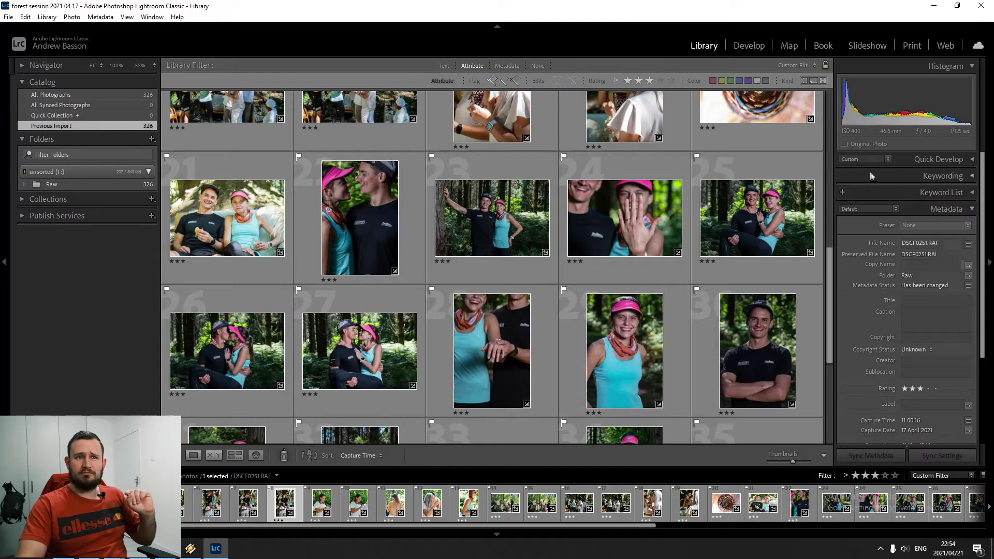
left_click(753, 45)
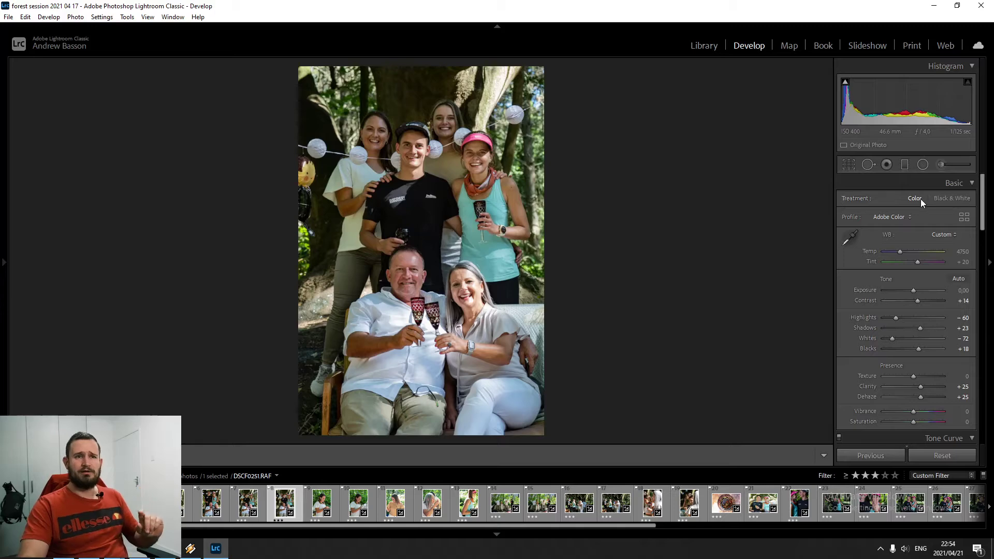
left_click(708, 46)
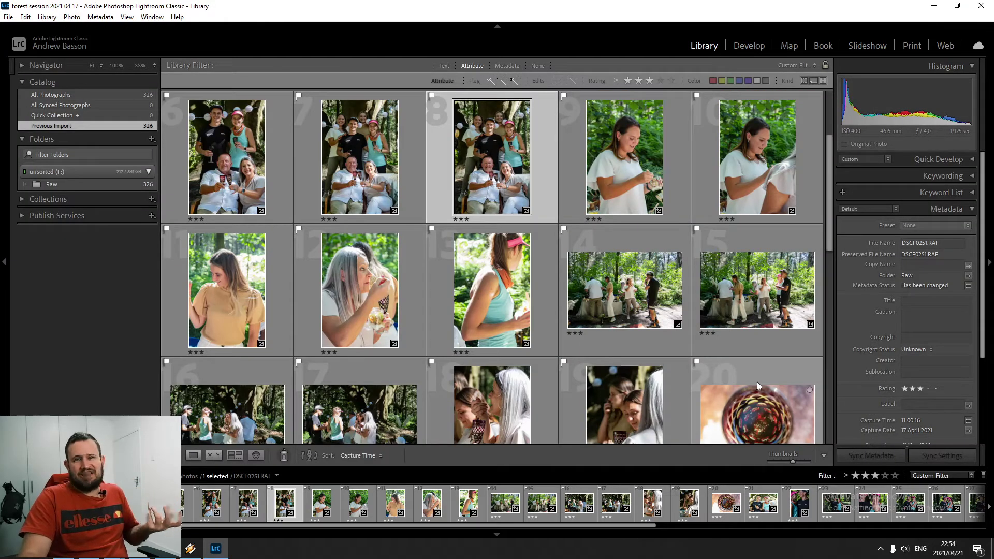
scroll(660, 369, "down", 2)
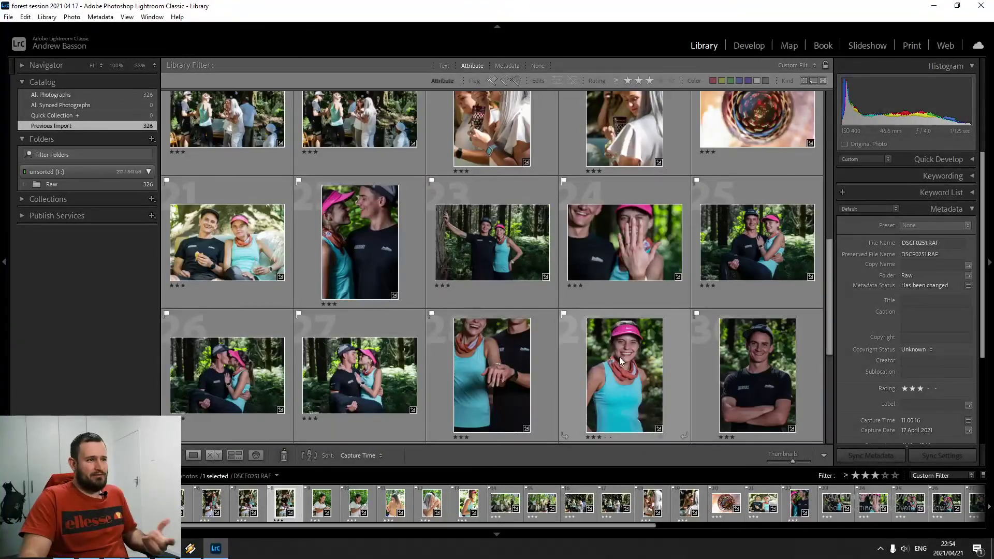
double_click(510, 246)
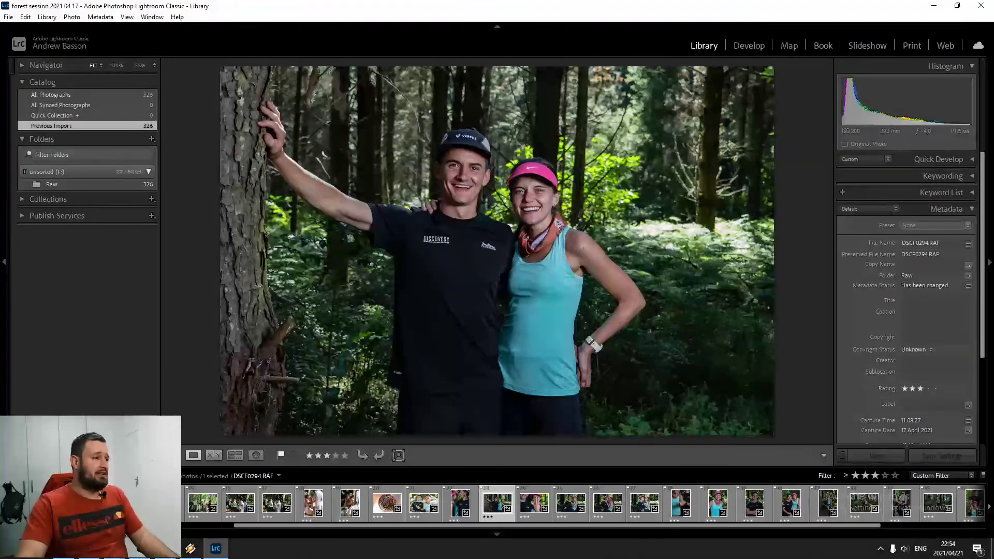
Step: Select all the filtered photos in the Library grid and open the export settings for them
key("g")
key("ctrl+a")
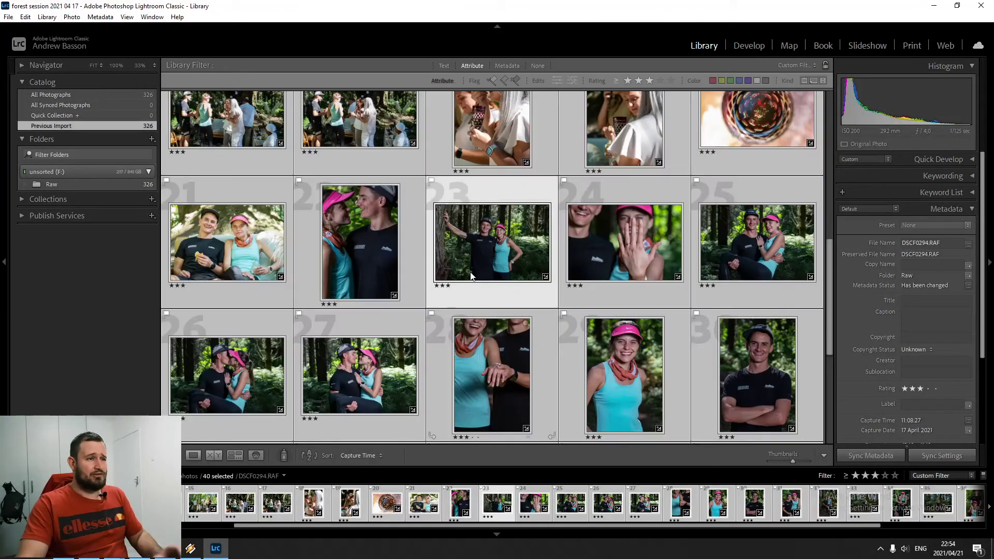
right_click(471, 259)
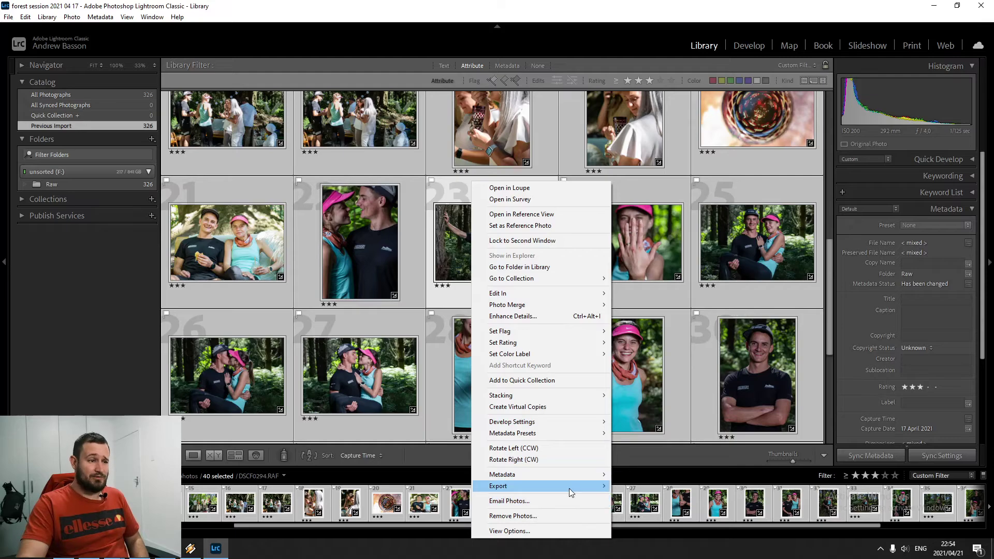
mouse_move(569, 489)
left_click(654, 334)
key("ctrl+shift+e")
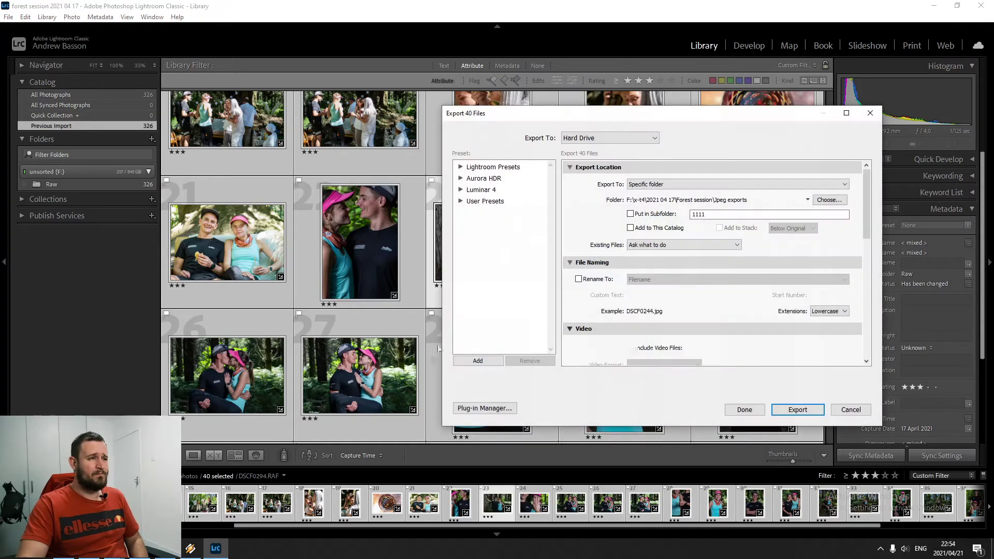
Step: Browse for the export location and create a folder named Jpeg export C inside the Forest session folder
left_click(827, 200)
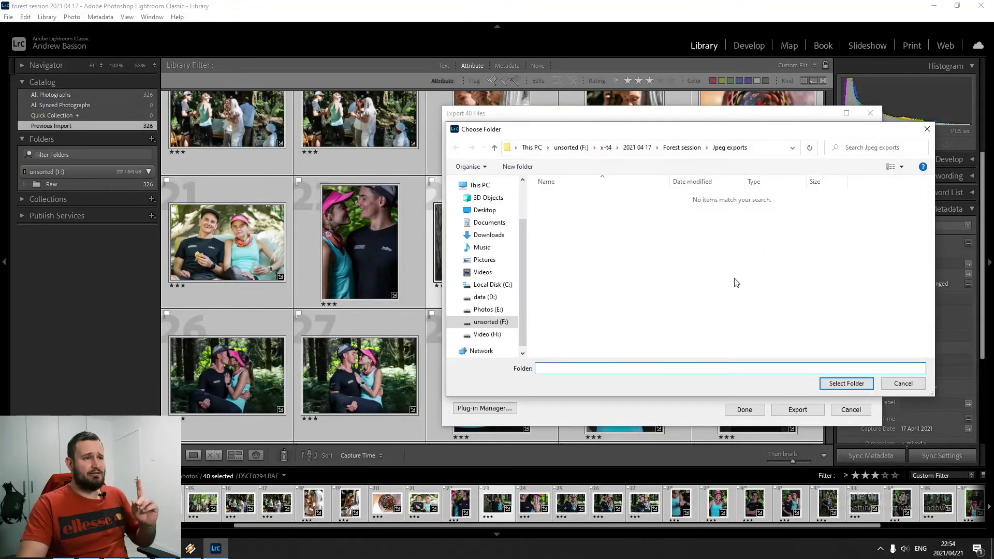
left_click(682, 148)
right_click(625, 296)
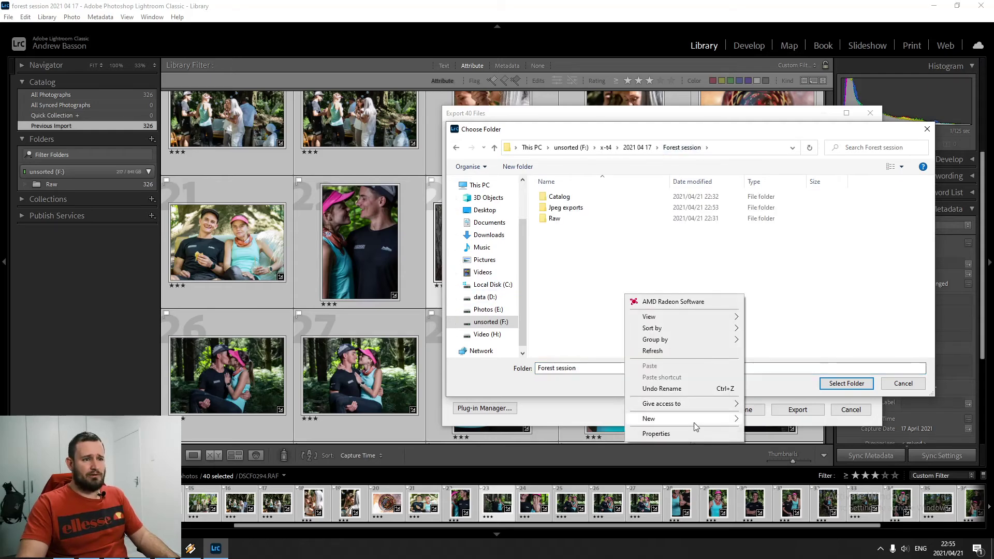
mouse_move(694, 417)
left_click(756, 420)
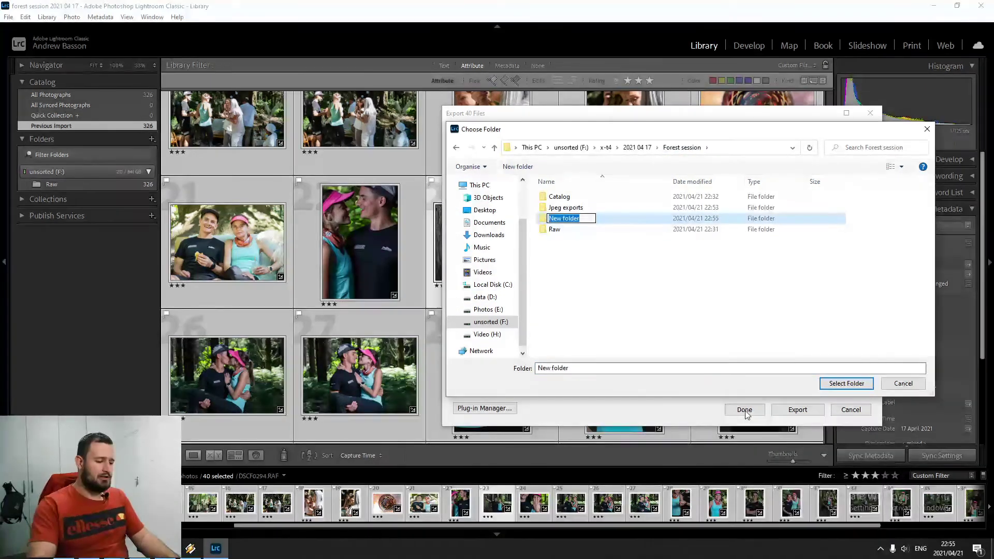
type("Jpeg export C")
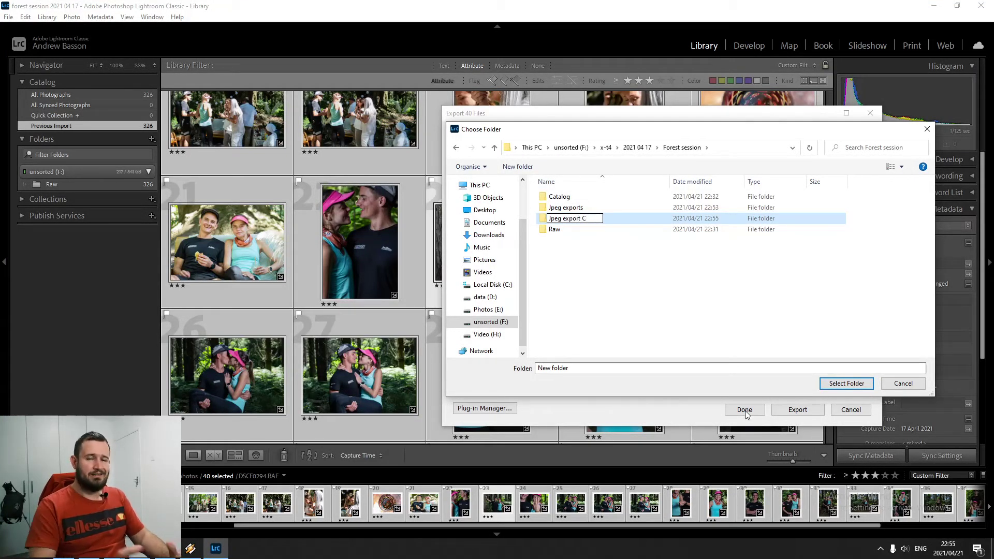
left_click(645, 269)
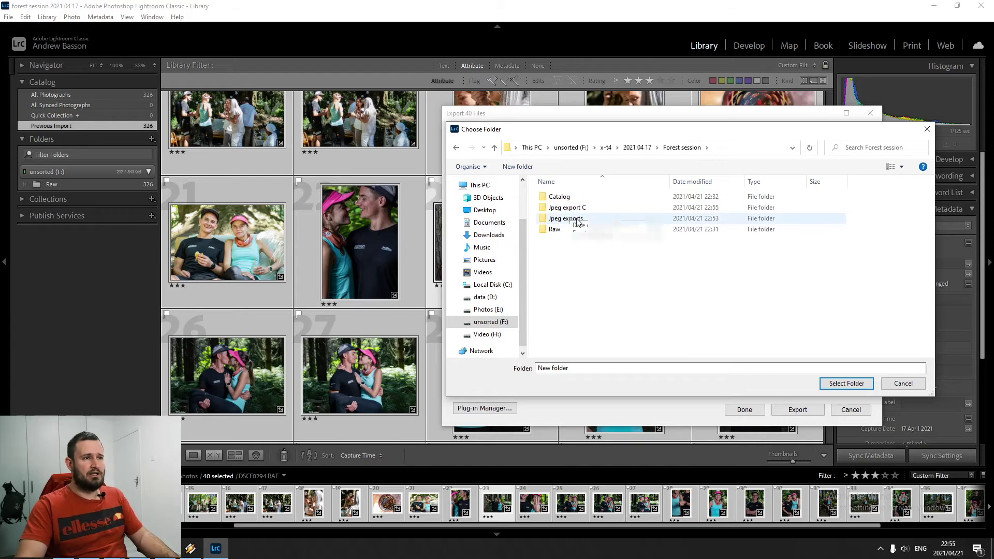
Step: Rename the existing Jpeg exports folder as Jpeg exports B and W
left_click(569, 218)
left_click(569, 219)
left_click(591, 220)
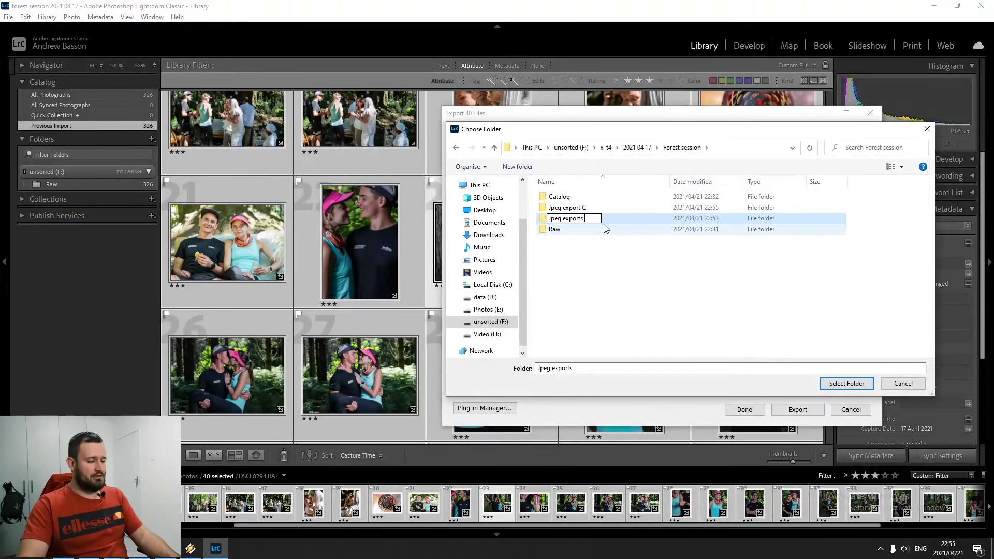
type("B and W")
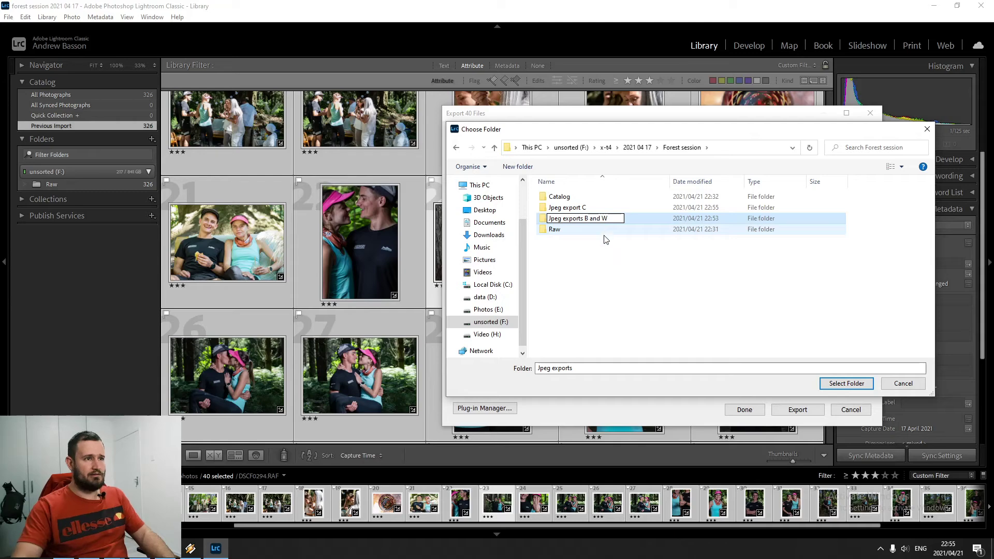
key("Return")
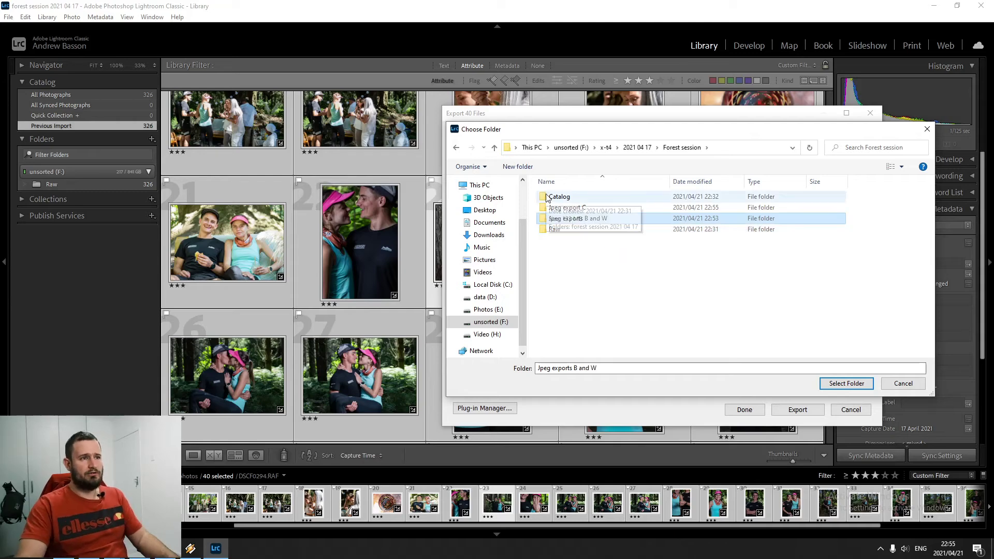
Step: Set Jpeg export C as the destination, review the JPEG file and sizing settings, and export the selected photos
double_click(567, 207)
left_click(846, 384)
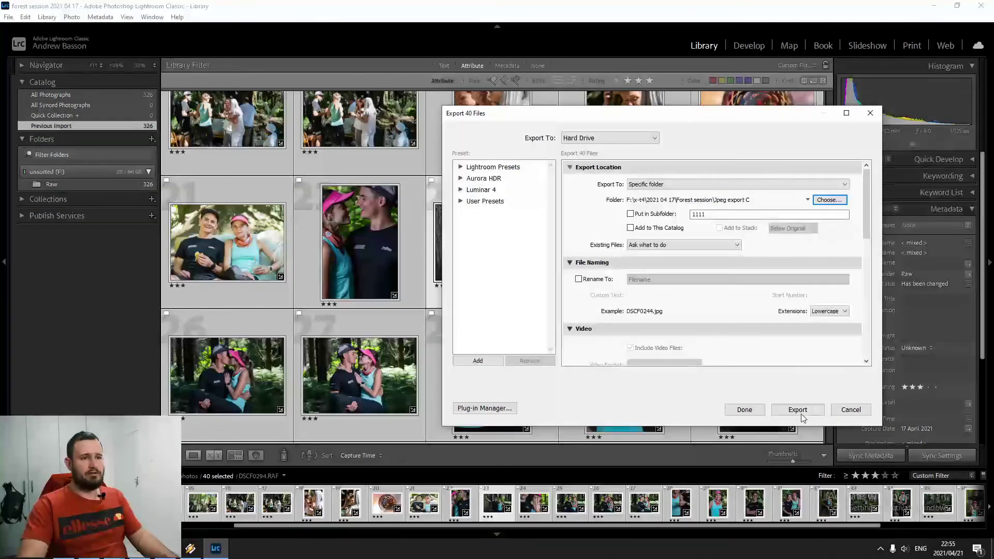
left_click_drag(868, 215, 872, 298)
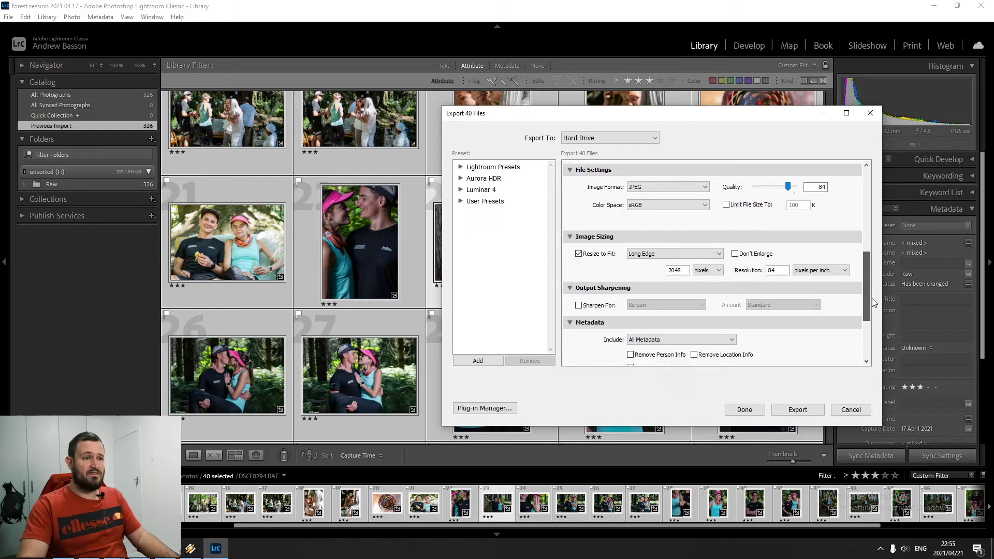
left_click(796, 410)
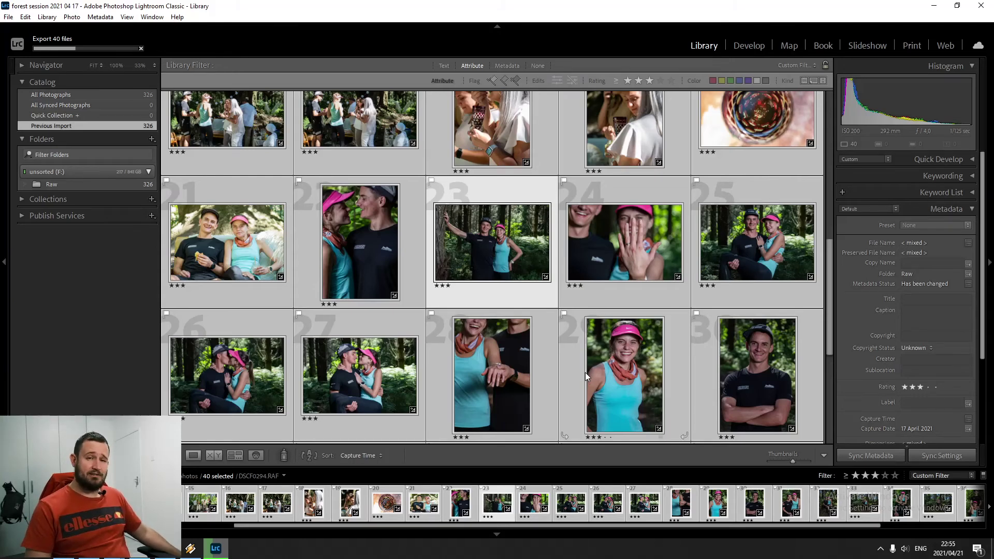
Step: Clear the multiple selection and open photo 22, the portrait close-up of the couple facing each other, in Develop
left_click(270, 552)
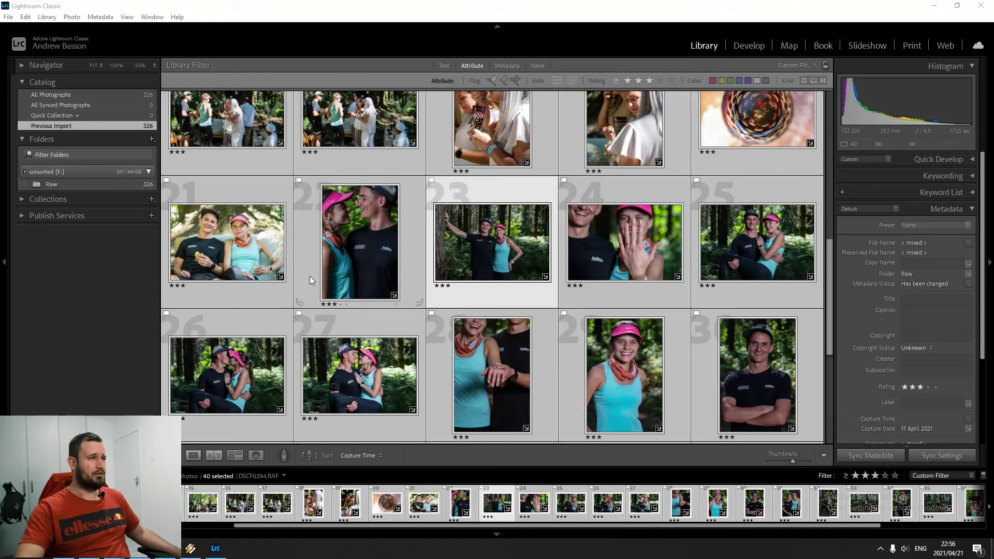
left_click(331, 244, "ctrl")
left_click(360, 244)
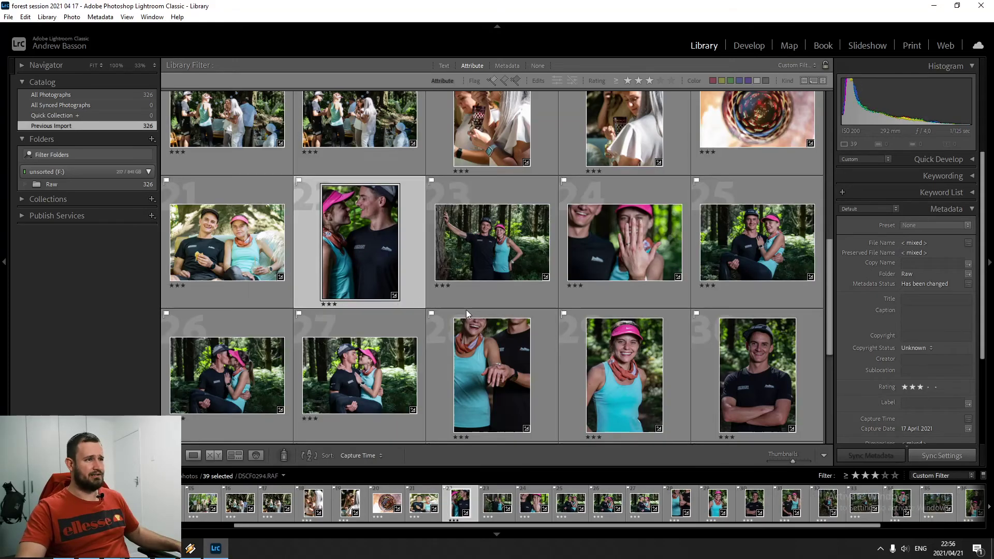
double_click(365, 251)
left_click(751, 43)
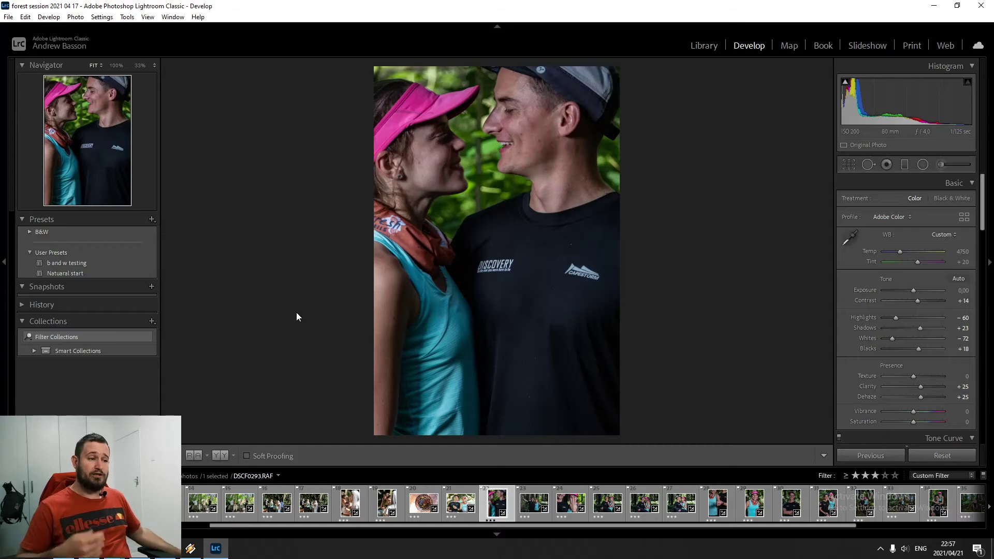
Step: View photos 23, 24 and 27 one after another in Develop
left_click(535, 505)
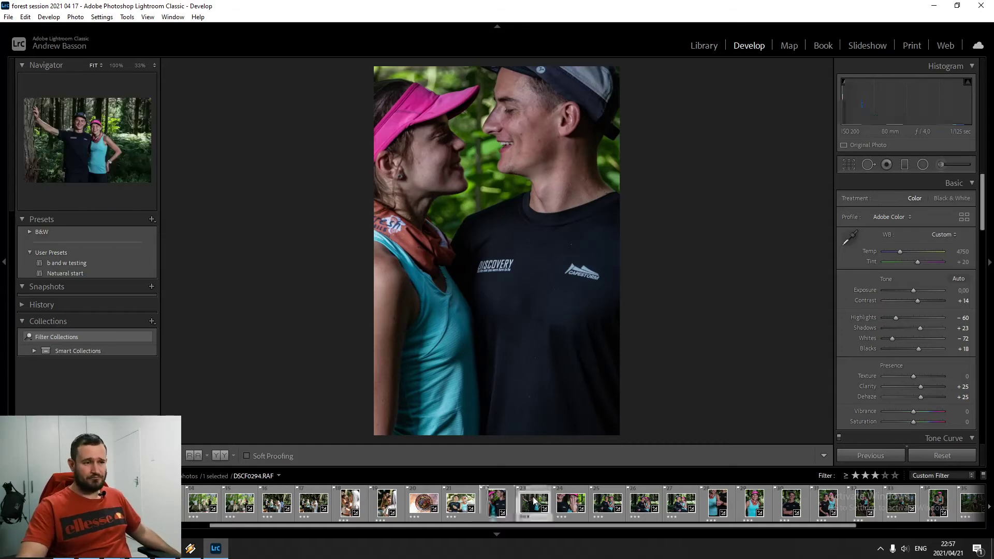
left_click(568, 505)
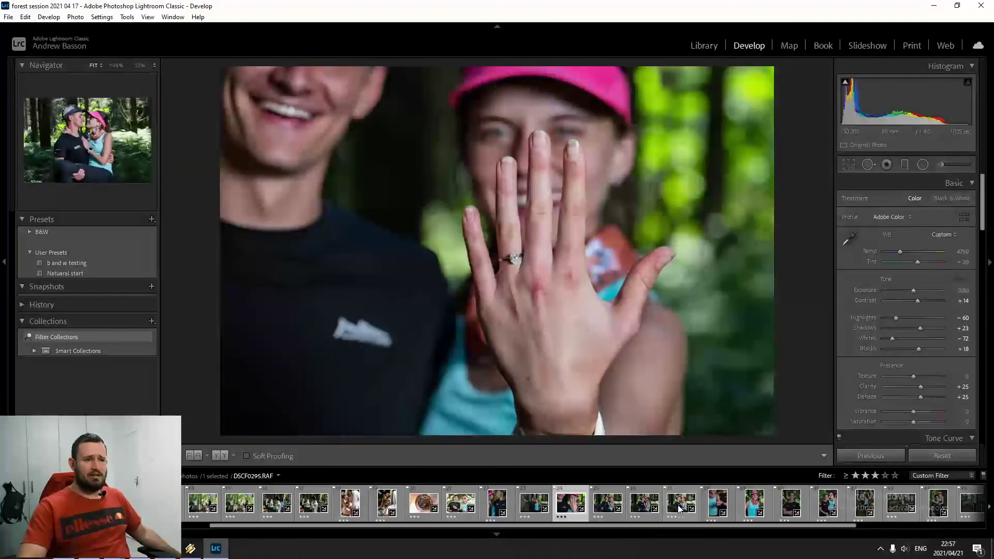
left_click(679, 508)
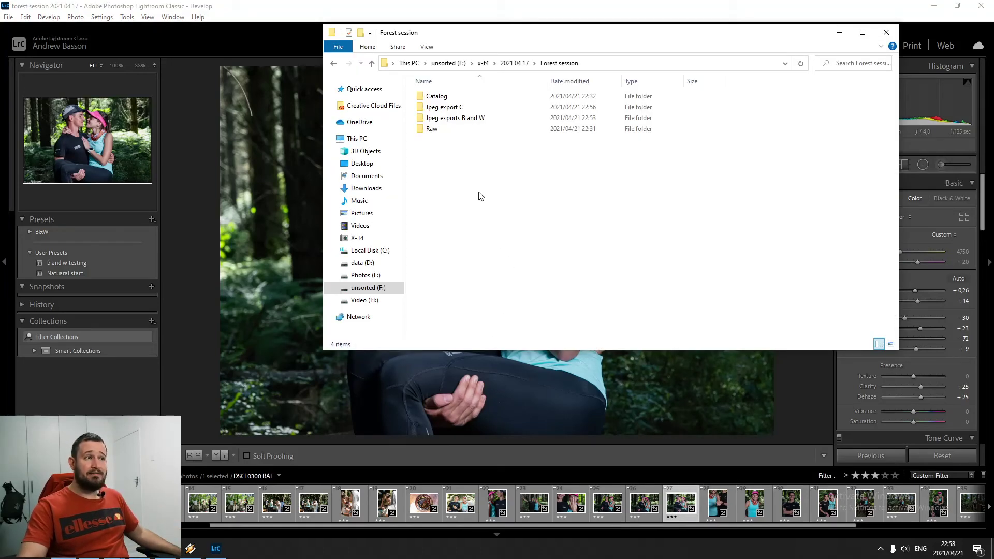
Step: In File Explorer, trace the path from the unsorted (F:) drive through x-t4 and 2021 04 17 to Forest session's Raw folder
left_click(482, 63)
left_click(447, 62)
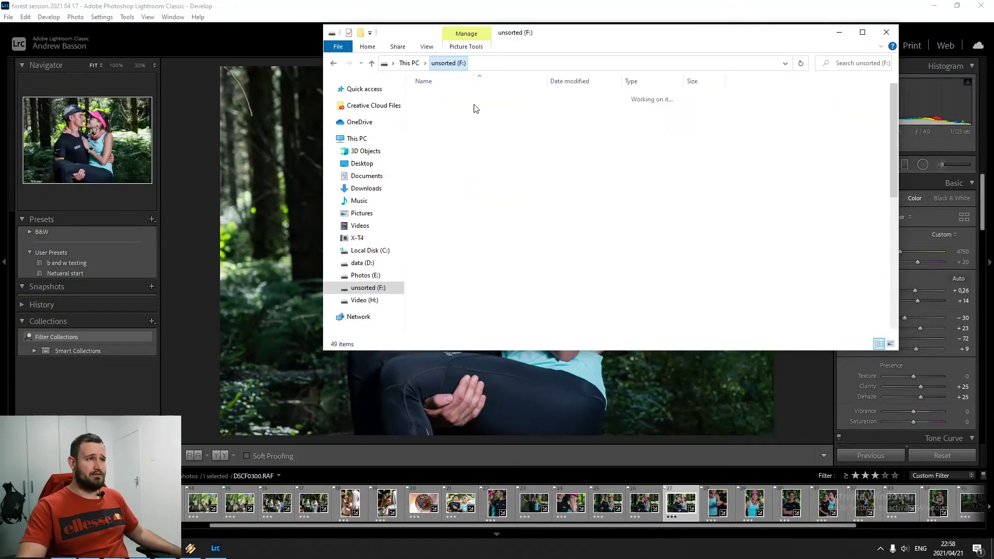
double_click(435, 332)
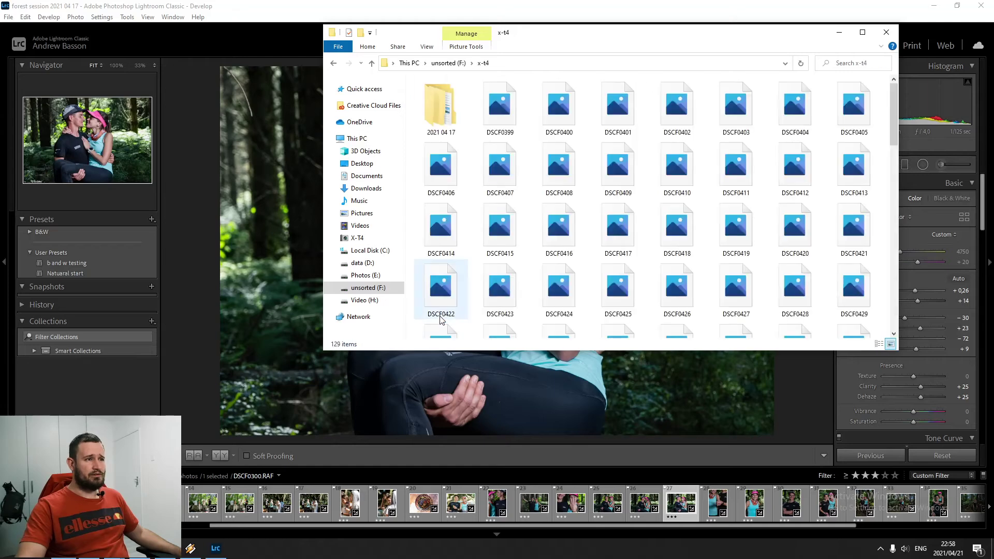
double_click(447, 116)
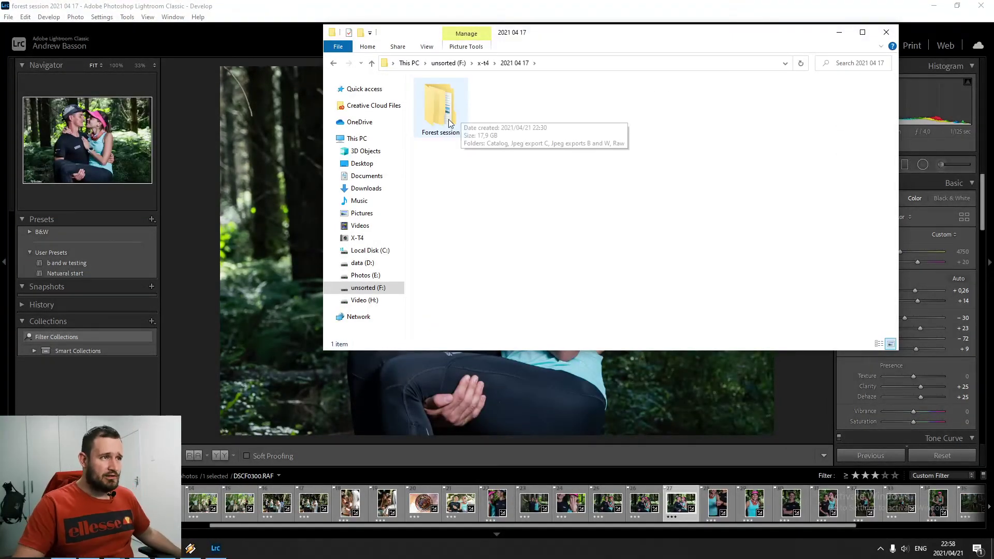
left_click(448, 120)
double_click(448, 119)
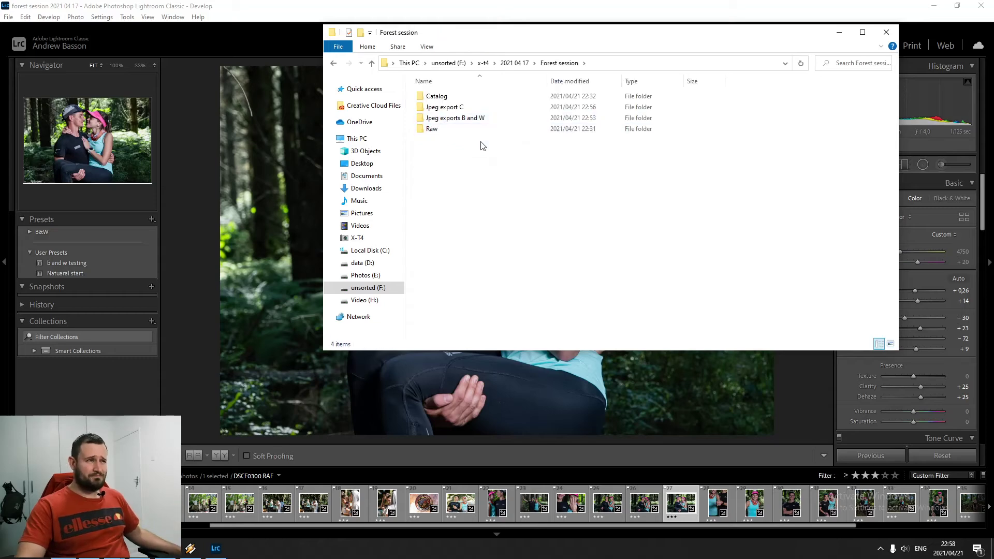
left_click(451, 132)
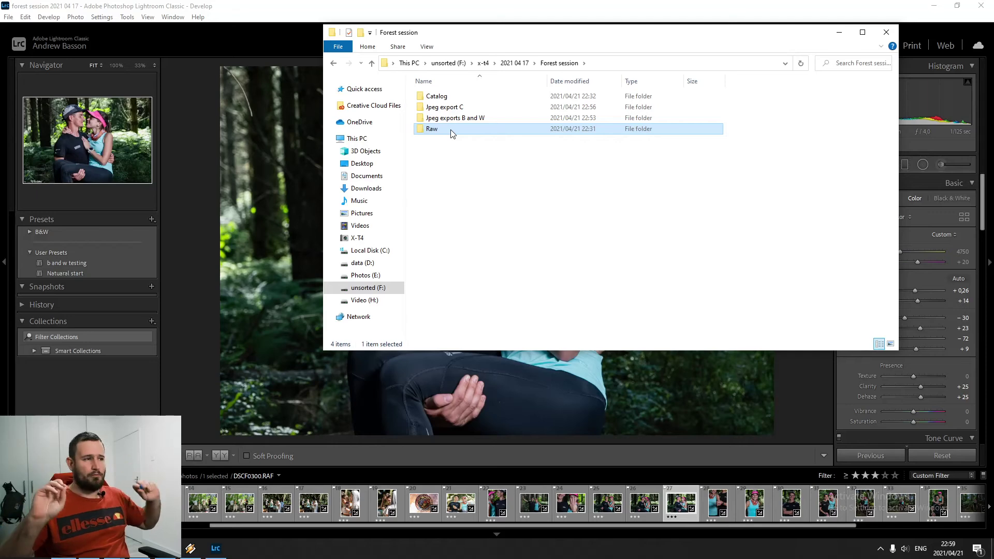
Step: Switch back to the Lightroom Library, view the photo import options, and close them without importing anything
left_click(188, 237)
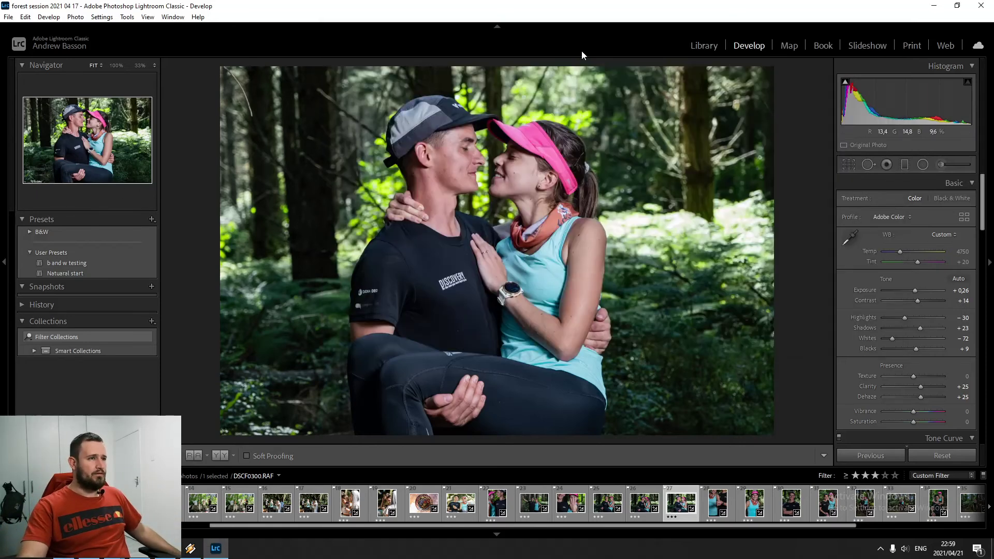
left_click(709, 46)
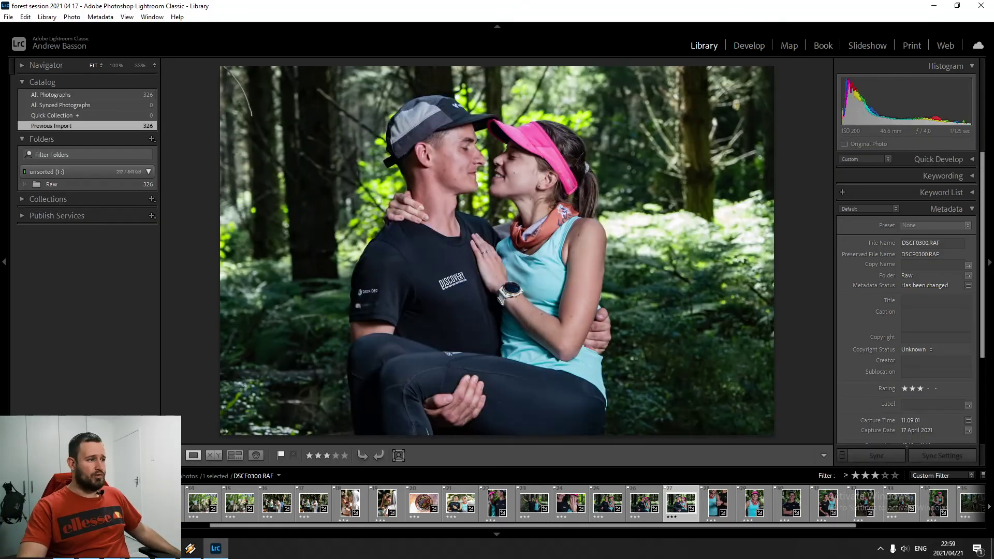
key("ctrl+shift+i")
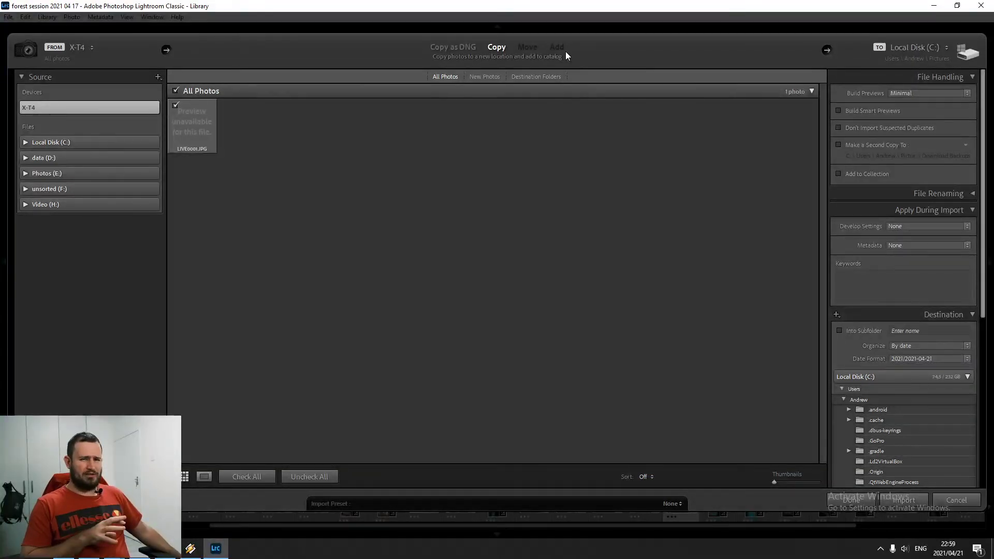
left_click(968, 502)
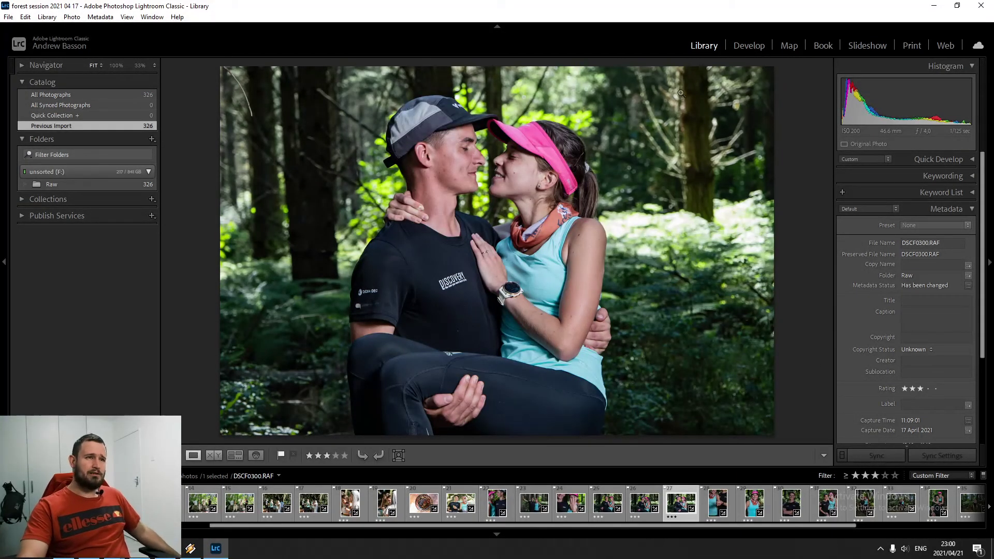
Step: Show the Library photos as a grid, try selecting photos 2 and 3 together, and end with only photo 1 selected
key("g")
scroll(369, 137, "up", 10)
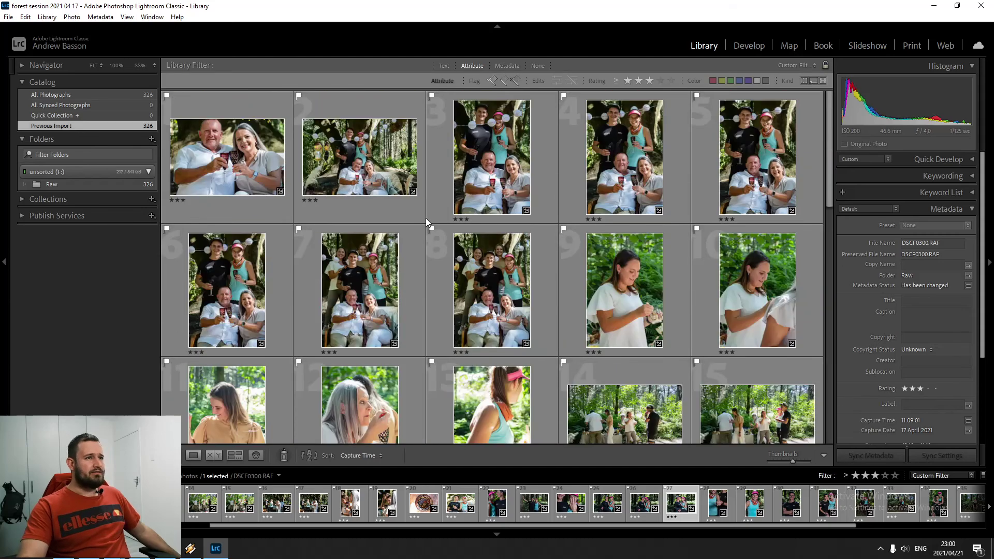
left_click(368, 165)
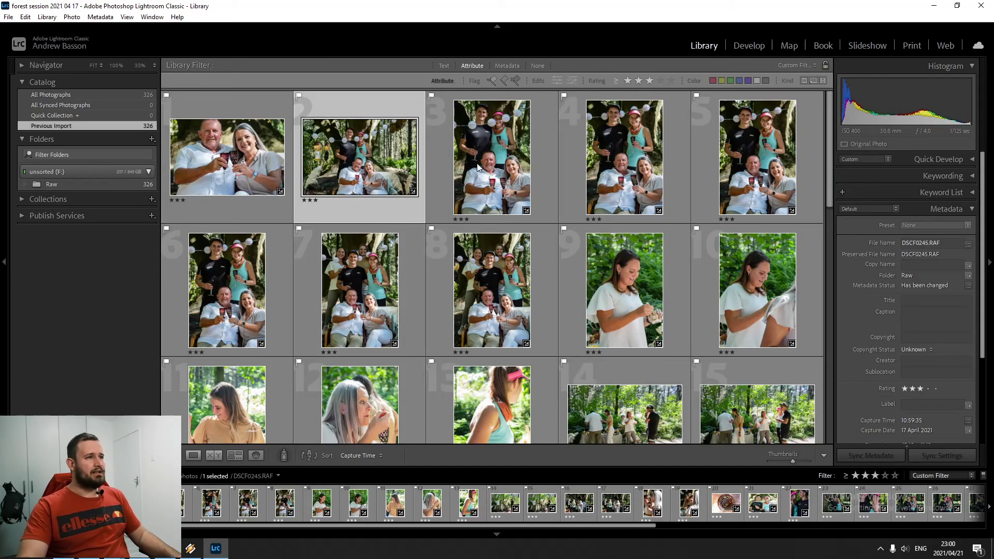
left_click(497, 187, "ctrl")
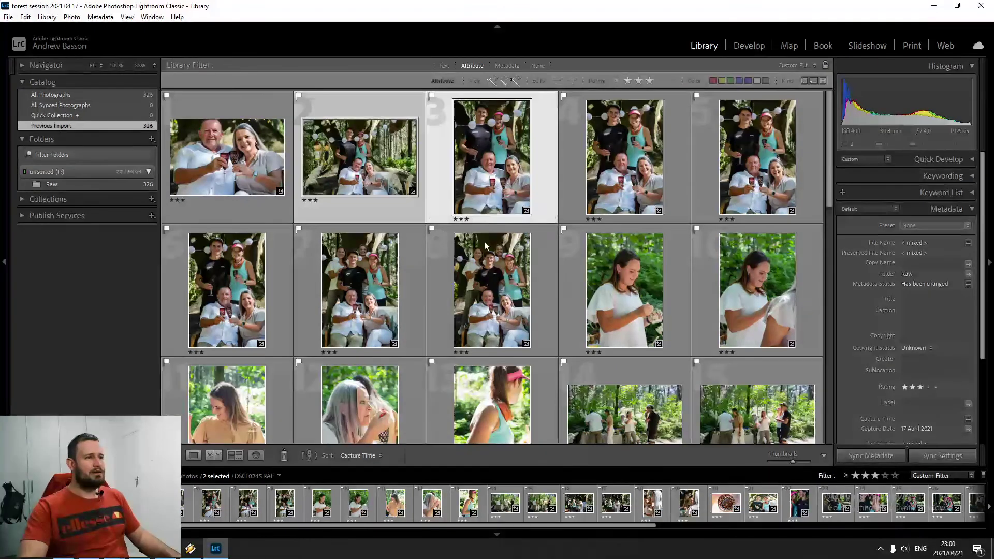
left_click(455, 330)
left_click(244, 163)
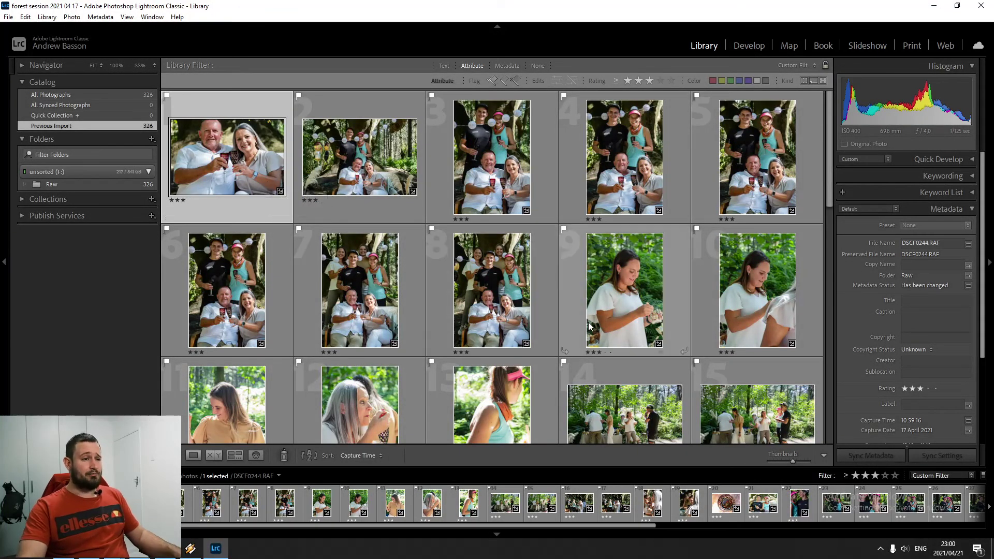
Step: Select all the filtered photos and view the metadata and develop settings synchronization options, cancelling without synchronizing
scroll(595, 329, "down", 10)
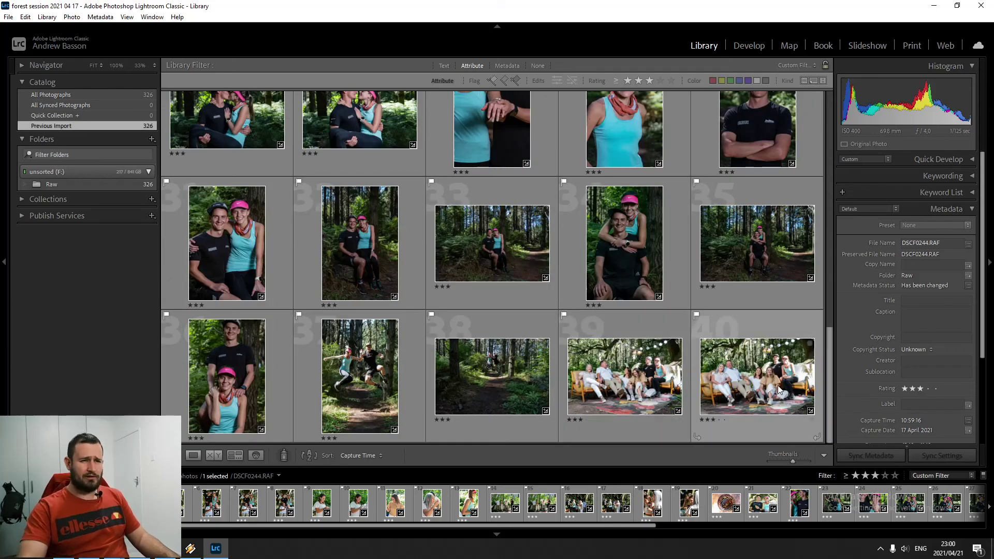
key("ctrl+a")
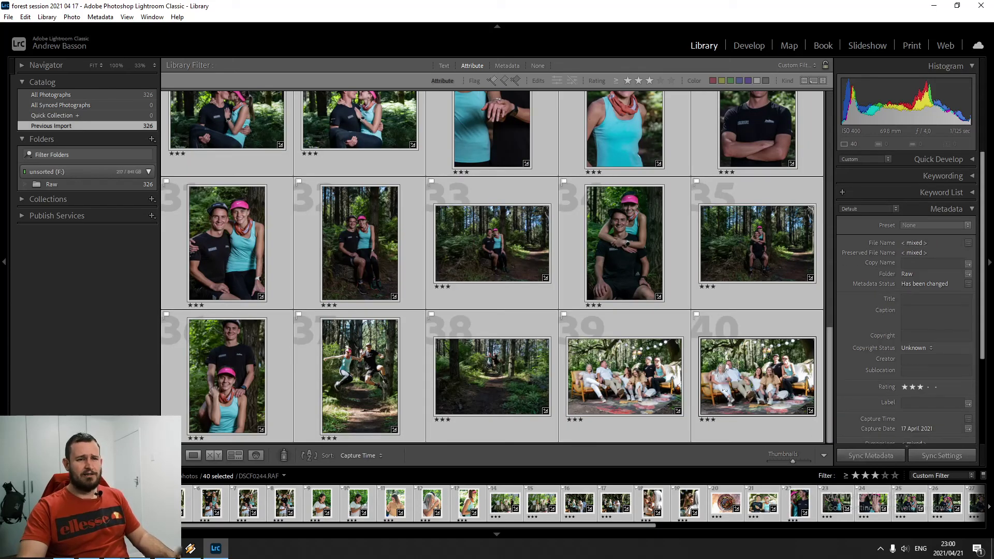
left_click(870, 455)
left_click(618, 402)
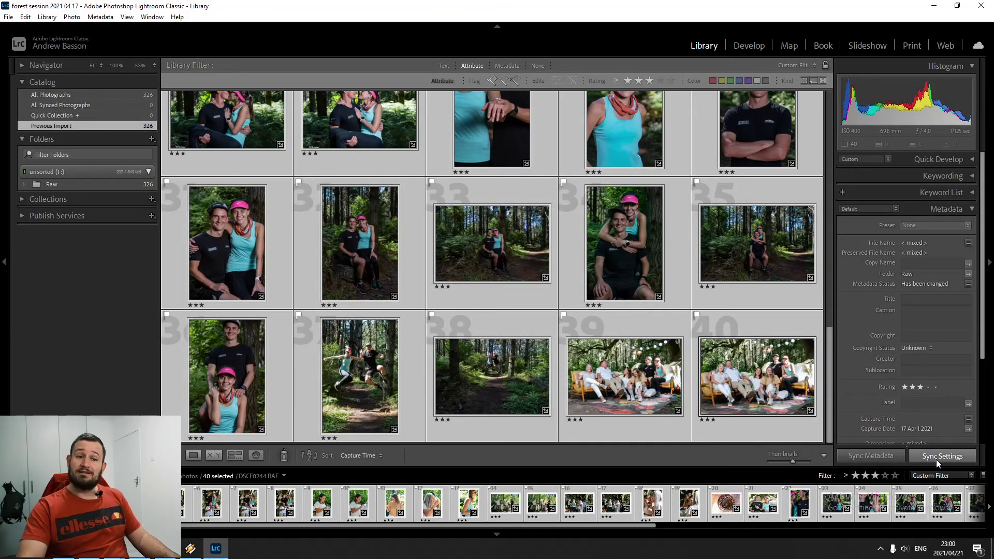
left_click(920, 463)
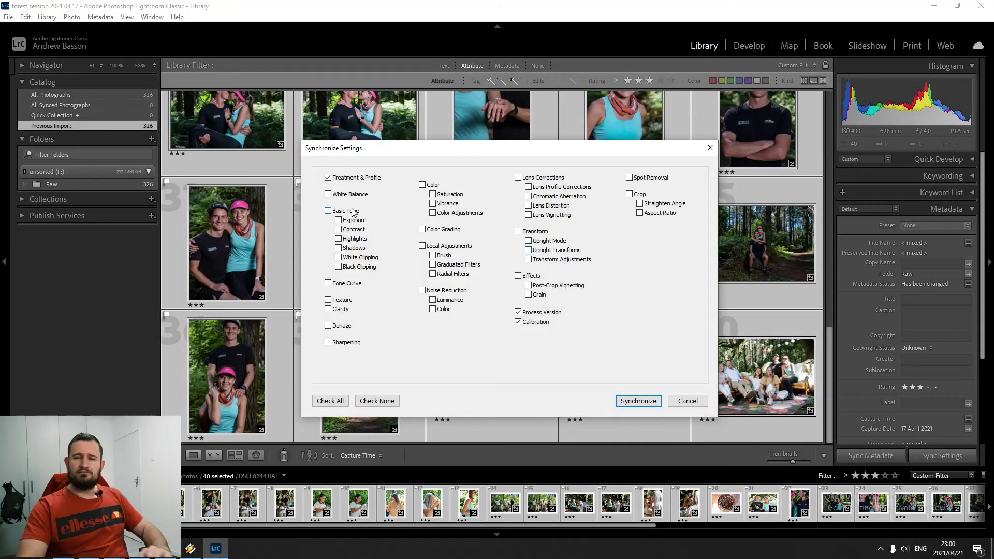
left_click(690, 403)
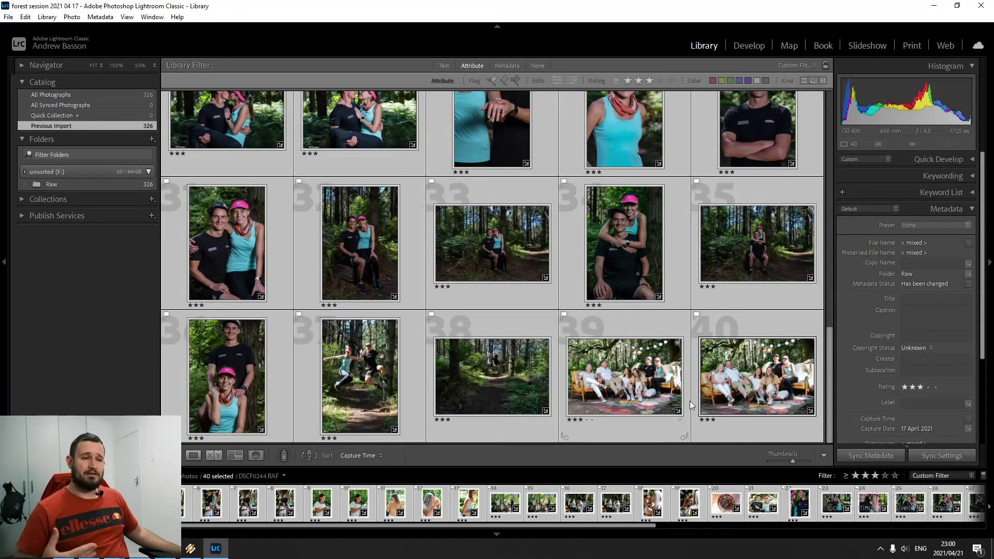
Step: Switch to Develop and select the run of group portraits from photo 4 to photo 8
left_click(756, 48)
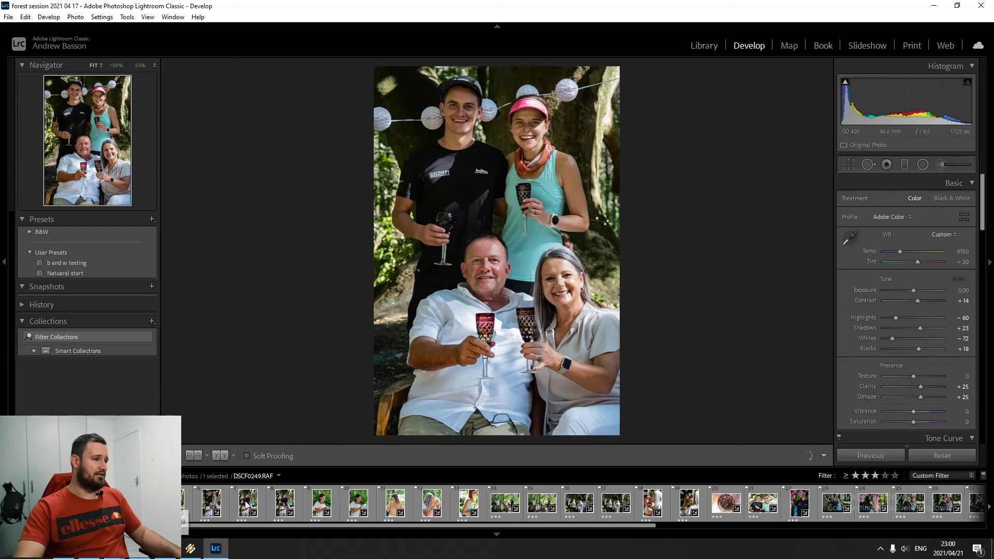
left_click(298, 509, "shift")
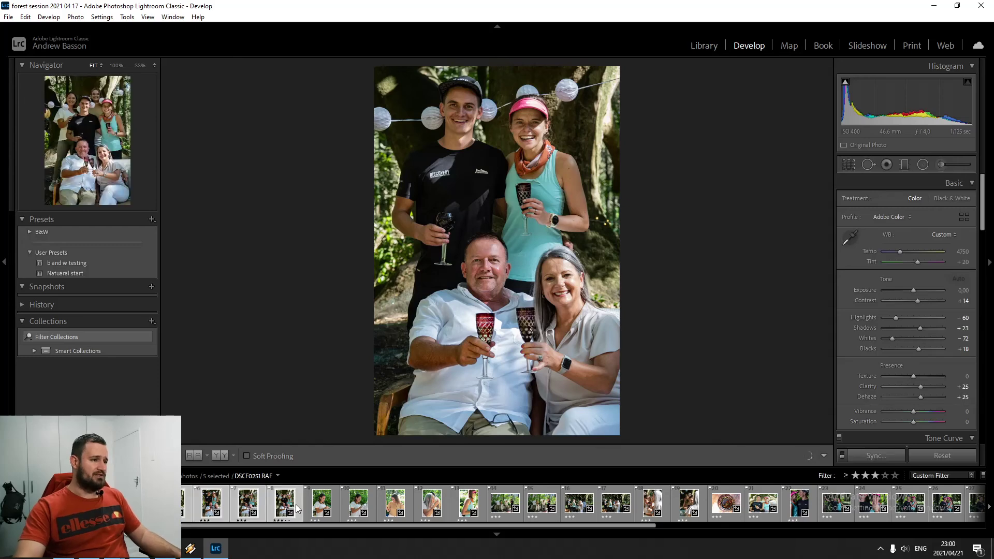